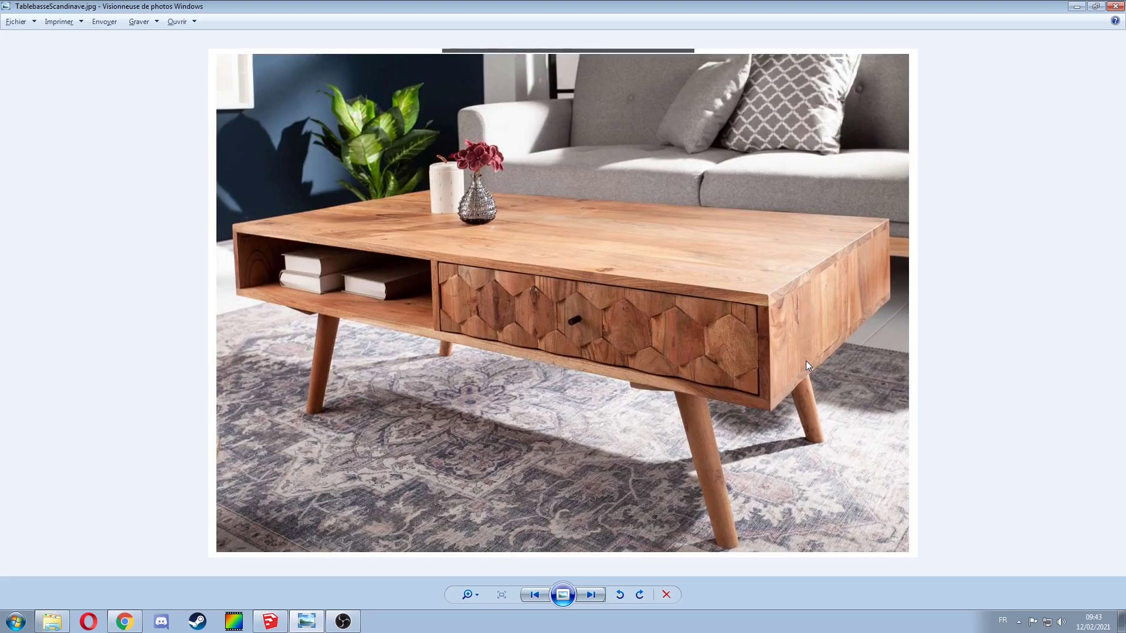
- Consult the table's dimensions photo, switch to SketchUp and draw a 1180 × 600 mm ground rectangle starting at the origin
{"action": "key", "text": "Right"}
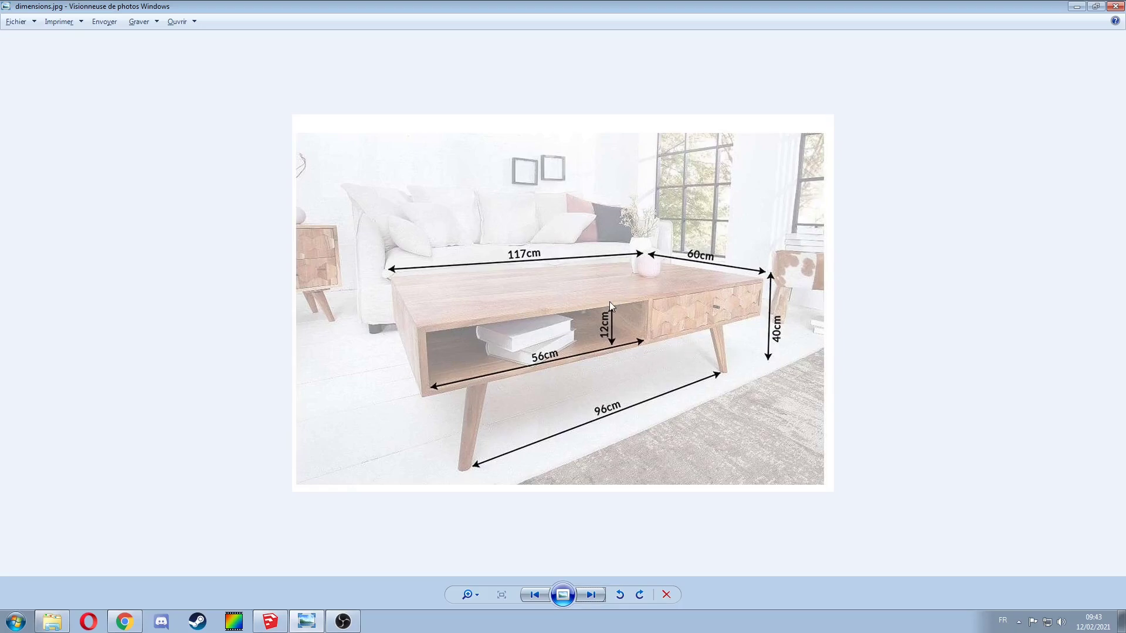
{"action": "key", "text": "alt+Tab"}
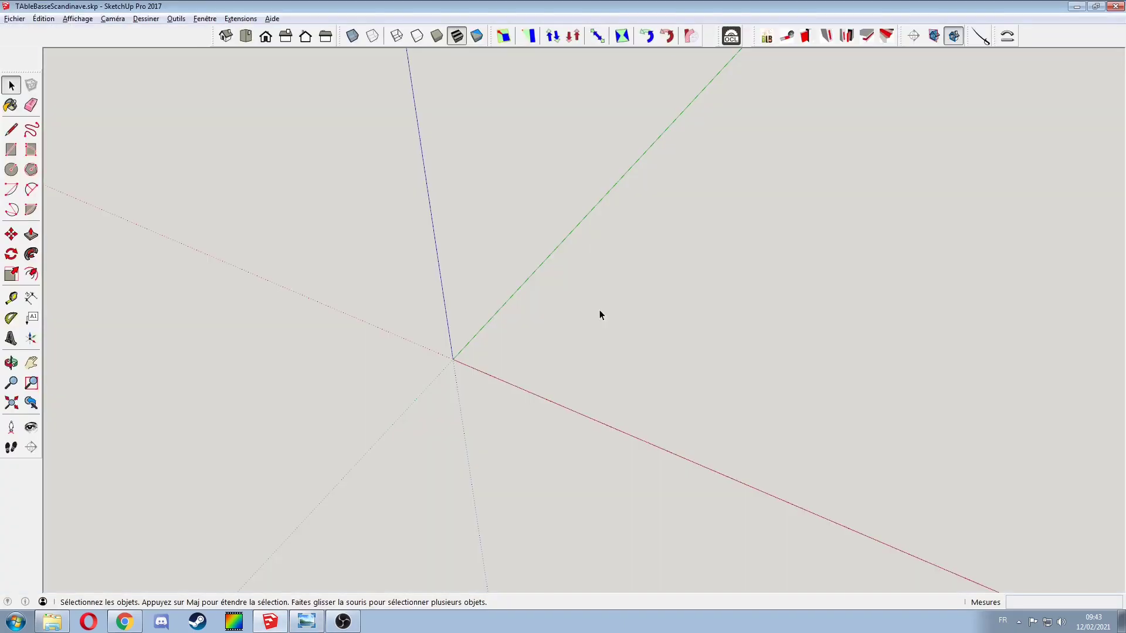
{"action": "key", "text": "r"}
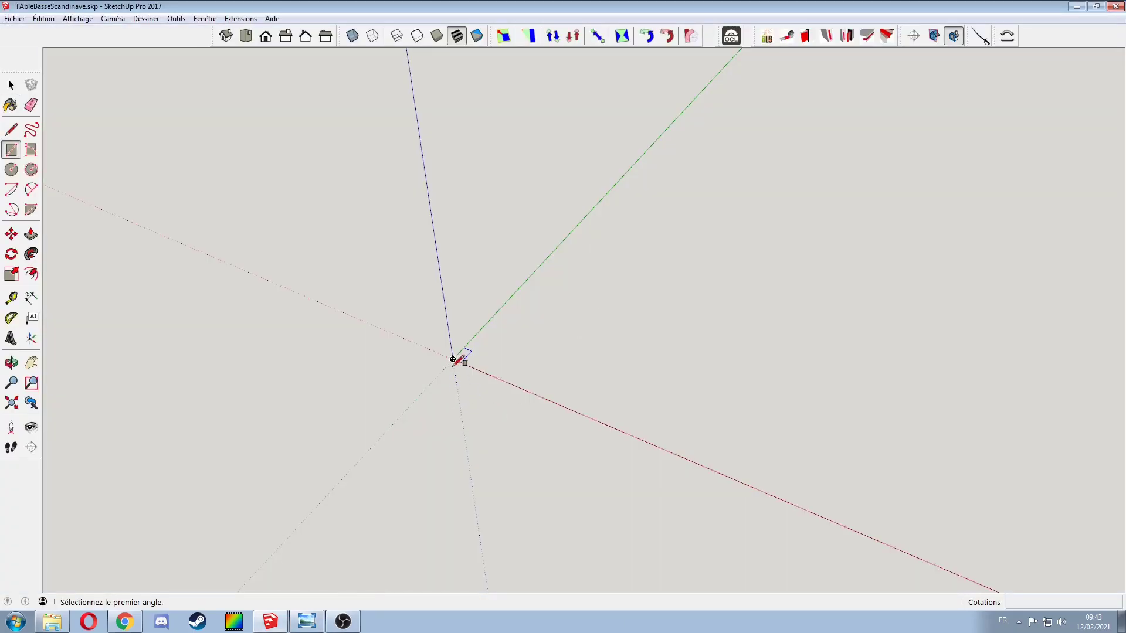
{"action": "left_click", "coordinate": [453, 359]}
{"action": "left_click", "coordinate": [709, 376]}
{"action": "type", "text": "1180;400"}
{"action": "key", "text": "Return"}
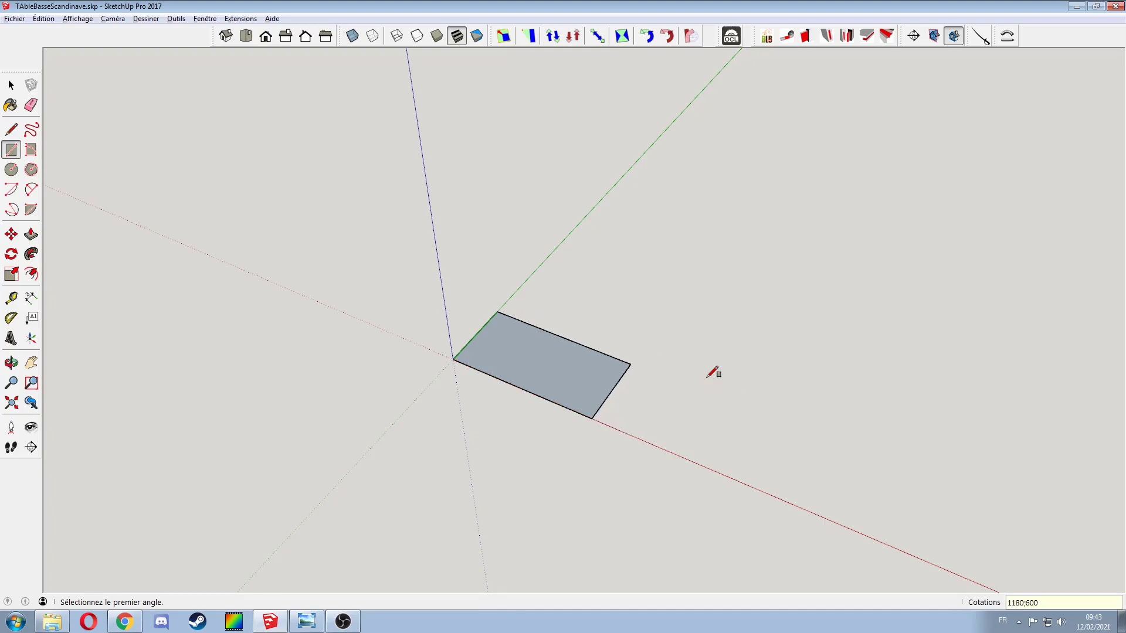
- Extrude the ground rectangle 400 mm upward into a box
{"action": "key", "text": "p"}
{"action": "left_click", "coordinate": [551, 363]}
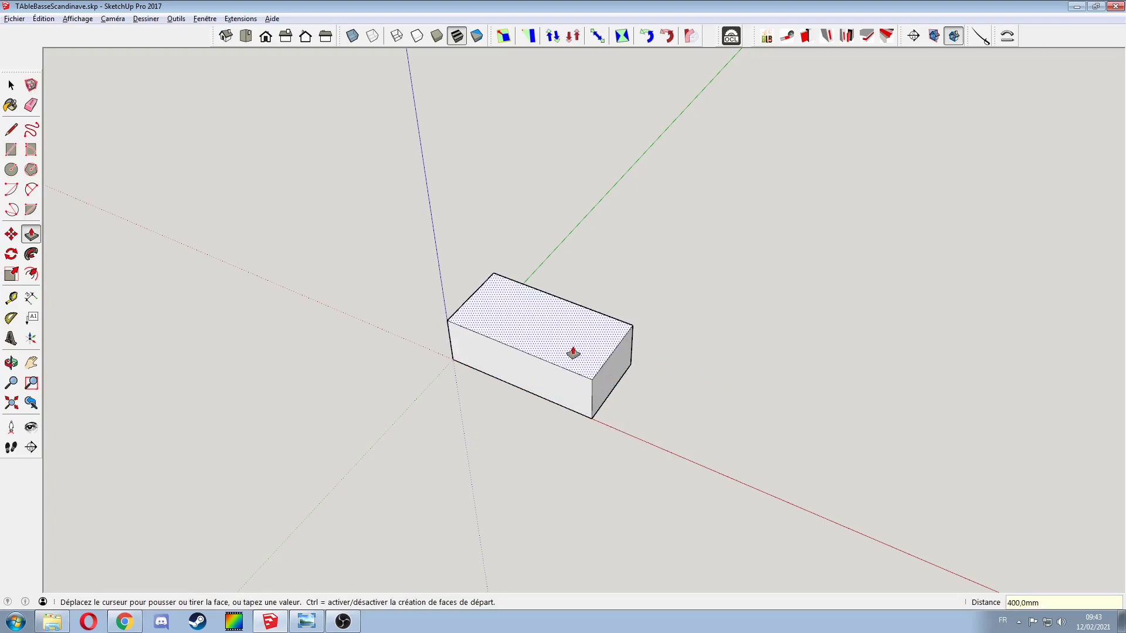
{"action": "middle_click_drag", "start_coordinate": [518, 410], "coordinate": [611, 398]}
{"action": "scroll", "coordinate": [634, 393], "scroll_direction": "up", "scroll_amount": 5}
{"action": "scroll", "coordinate": [634, 393], "scroll_direction": "down", "scroll_amount": 2}
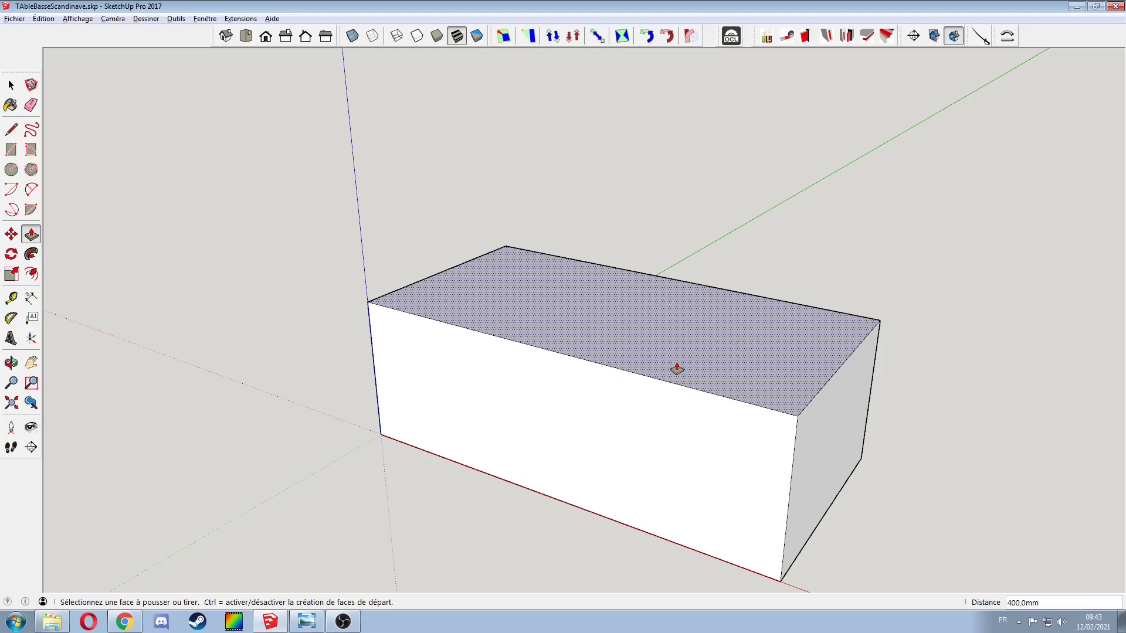
- Consult the opening height on the dimensions photo and push a copy of the box's top face down to mark the case's underside
{"action": "key", "text": "alt+Tab"}
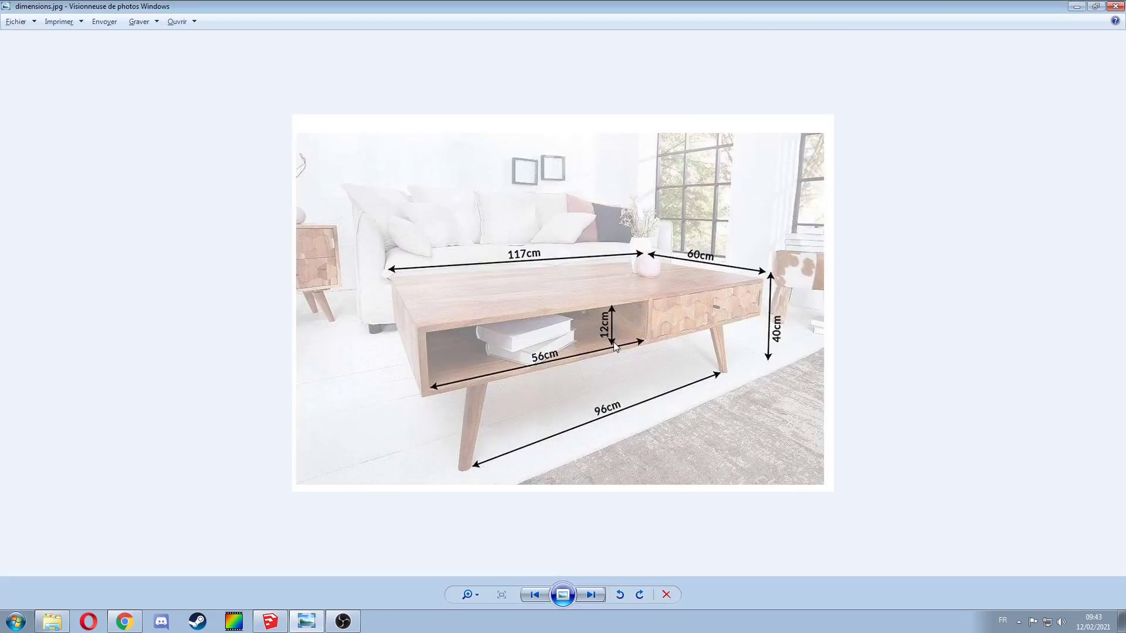
{"action": "key", "text": "alt+Tab"}
{"action": "left_click", "coordinate": [619, 360]}
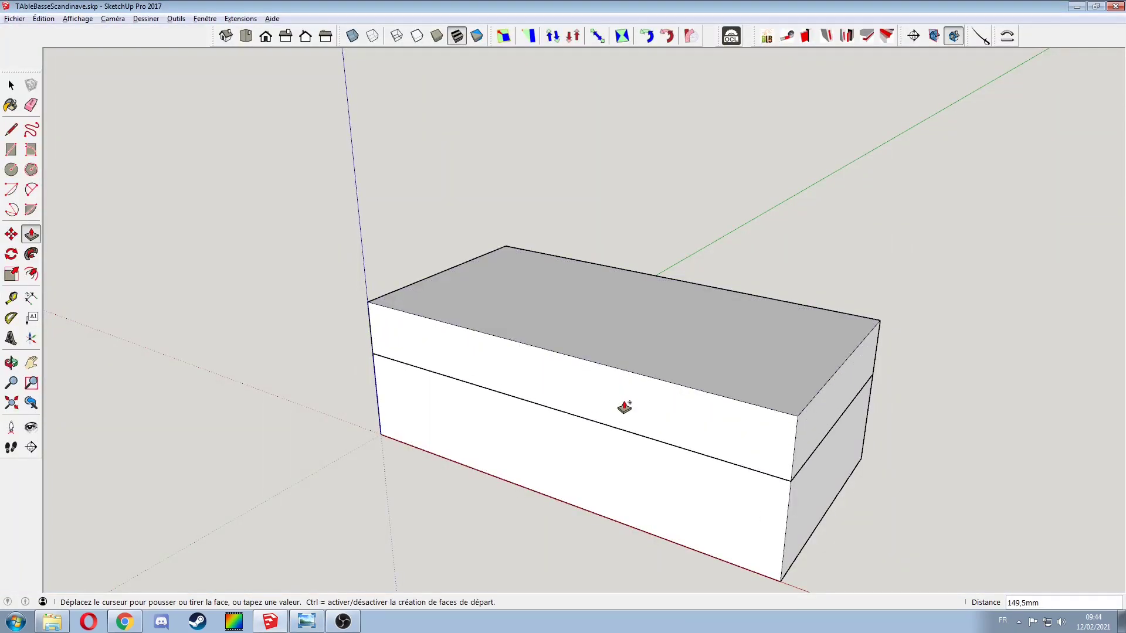
{"action": "left_click", "coordinate": [687, 473]}
- Offset the upper front face's outline inward and push the inner panel through the case to hollow it out
{"action": "key", "text": "space"}
{"action": "left_click", "coordinate": [659, 420]}
{"action": "key", "text": "f"}
{"action": "left_click", "coordinate": [666, 426]}
{"action": "key", "text": "p"}
{"action": "left_click", "coordinate": [661, 412]}
{"action": "left_click", "coordinate": [802, 312]}
- Delete the side walls of the lower block between the case and the ground rectangle
{"action": "middle_click_drag", "start_coordinate": [563, 415], "coordinate": [576, 450]}
{"action": "middle_click_drag", "start_coordinate": [794, 510], "coordinate": [825, 397]}
{"action": "key", "text": "space"}
{"action": "left_click_drag", "start_coordinate": [896, 390], "coordinate": [304, 432]}
{"action": "key", "text": "Delete"}
{"action": "middle_click_drag", "start_coordinate": [510, 403], "coordinate": [560, 463]}
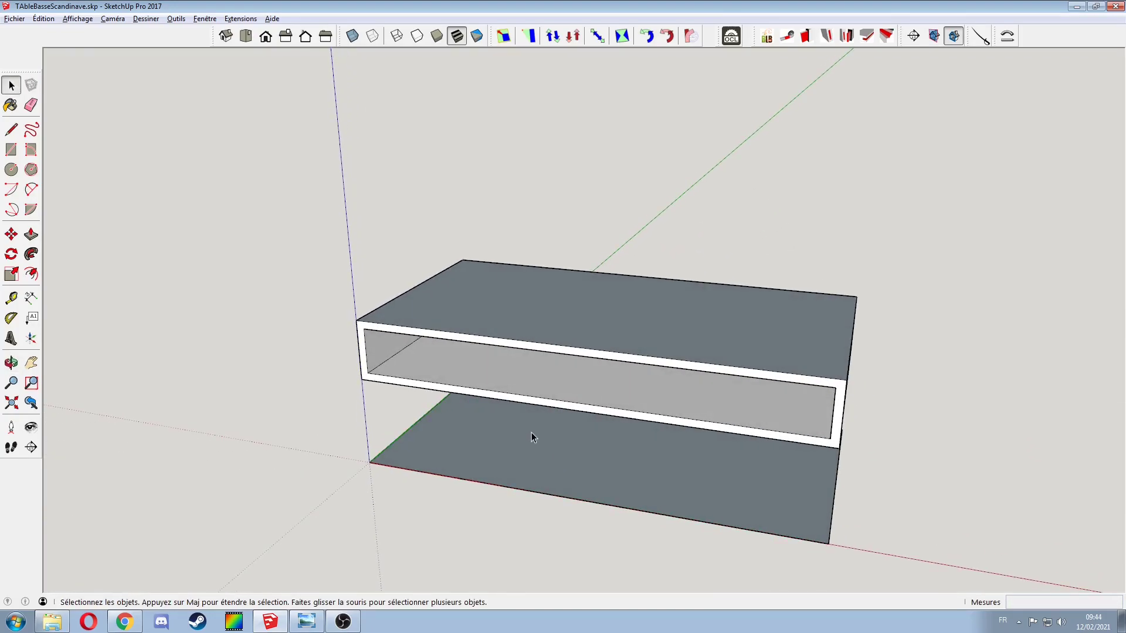
- Draw a vertical divider line at the middle of the front opening and offset a copy to give the divider its thickness
{"action": "scroll", "coordinate": [802, 428], "scroll_direction": "up", "scroll_amount": 2}
{"action": "key", "text": "t"}
{"action": "key", "text": "l"}
{"action": "left_click", "coordinate": [480, 394]}
{"action": "left_click", "coordinate": [476, 323]}
{"action": "key", "text": "space"}
{"action": "left_click", "coordinate": [479, 384]}
{"action": "key", "text": "m"}
{"action": "left_click", "coordinate": [481, 394]}
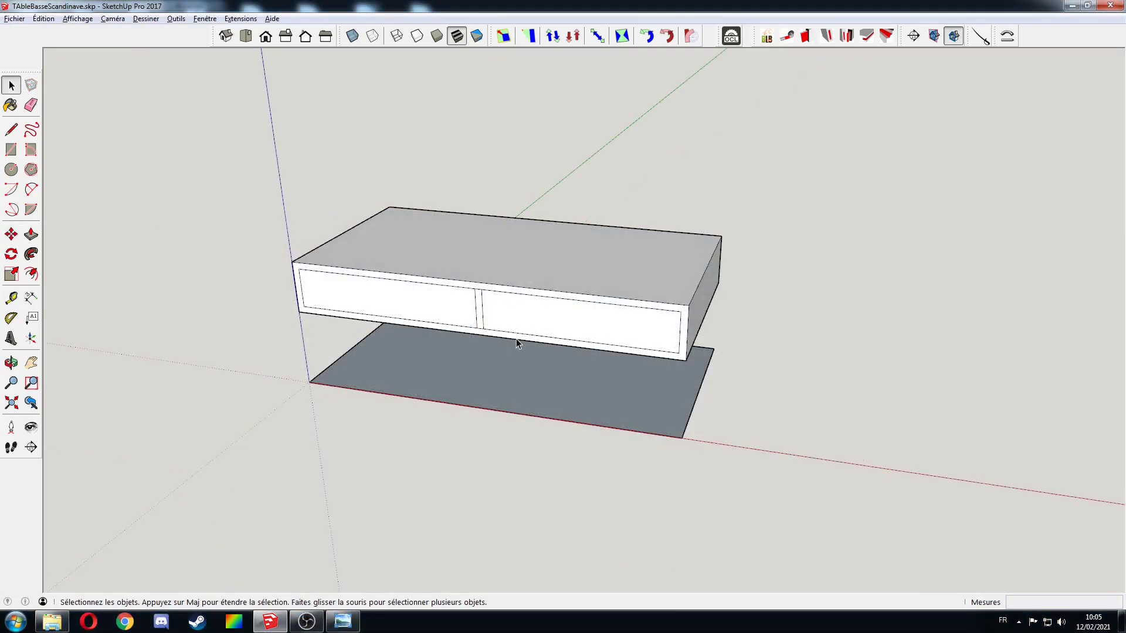
- Open both compartments by removing the front panels on either side of the central divider
{"action": "middle_click_drag", "start_coordinate": [528, 320], "coordinate": [610, 326]}
{"action": "left_click", "coordinate": [568, 354]}
{"action": "key", "text": "Delete"}
{"action": "left_click", "coordinate": [416, 317]}
{"action": "key", "text": "Delete"}
{"action": "left_click", "coordinate": [569, 344]}
{"action": "scroll", "coordinate": [598, 357], "scroll_direction": "down", "scroll_amount": 2}
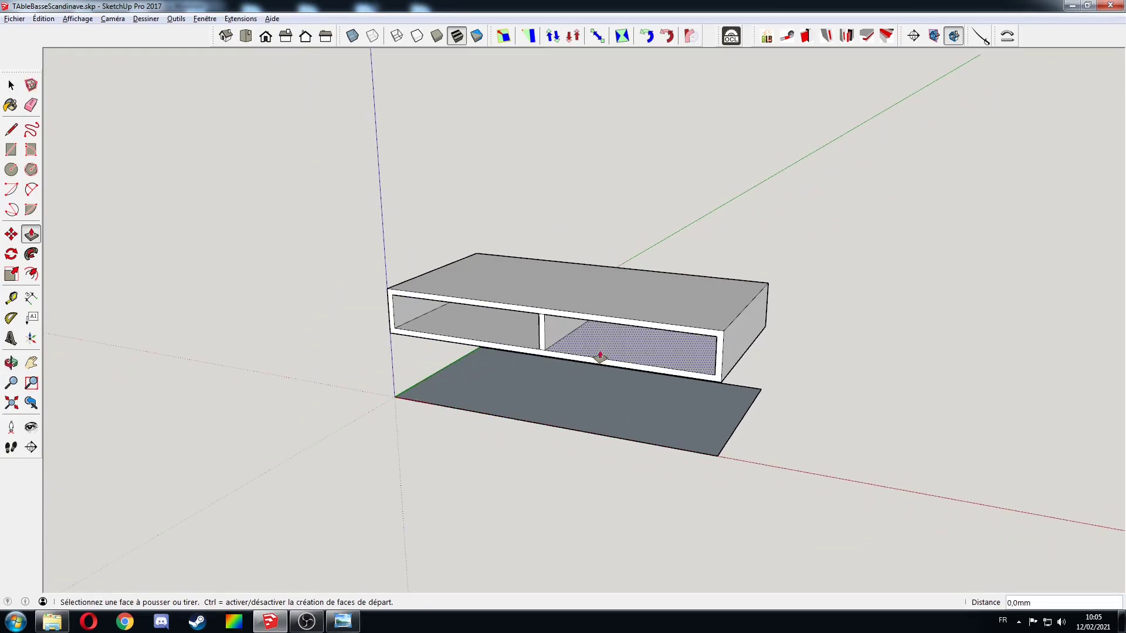
- Turn the whole table case into a component named "Caisson"
{"action": "key", "text": "space"}
{"action": "triple_click", "coordinate": [542, 326]}
{"action": "key", "text": "g"}
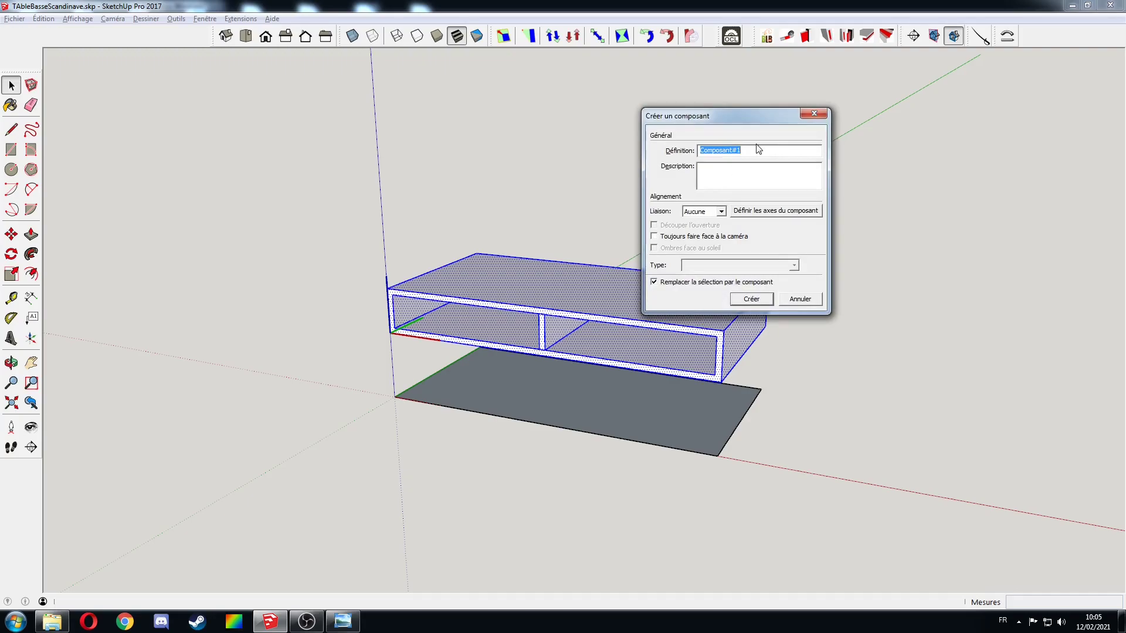
{"action": "type", "text": "Com"}
{"action": "key", "text": "BackSpace"}
{"action": "type", "text": "isson"}
{"action": "key", "text": "Return"}
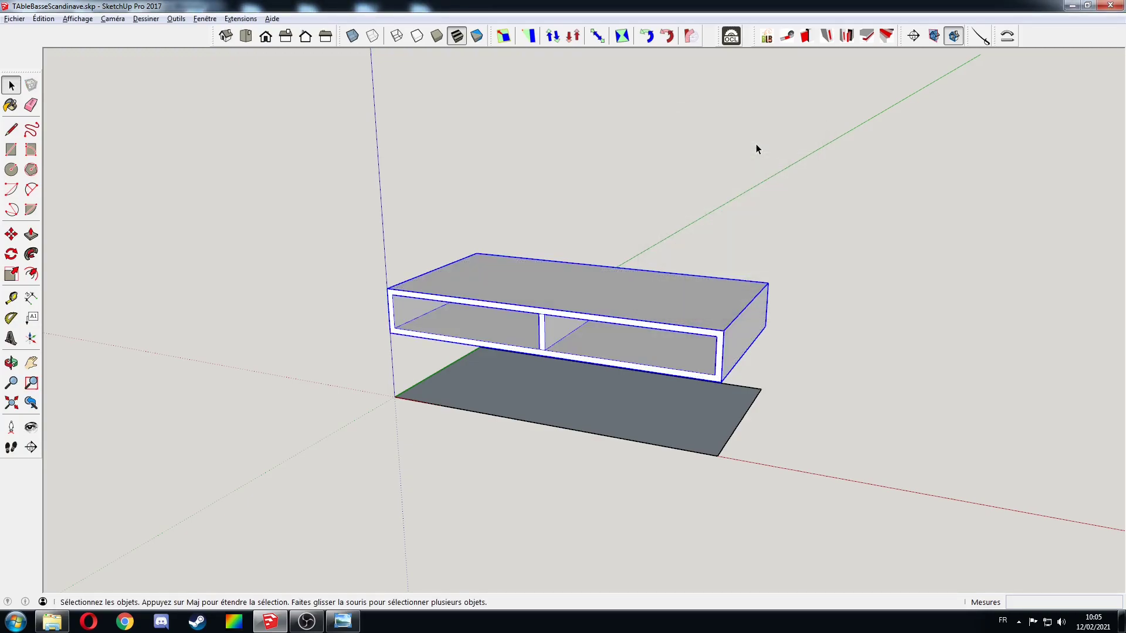
- Delete the ground face and draw a vertical front rectangle from the origin to the case's opposite lower front corner
{"action": "left_click_drag", "start_coordinate": [760, 407], "coordinate": [760, 406]}
{"action": "key", "text": "Delete"}
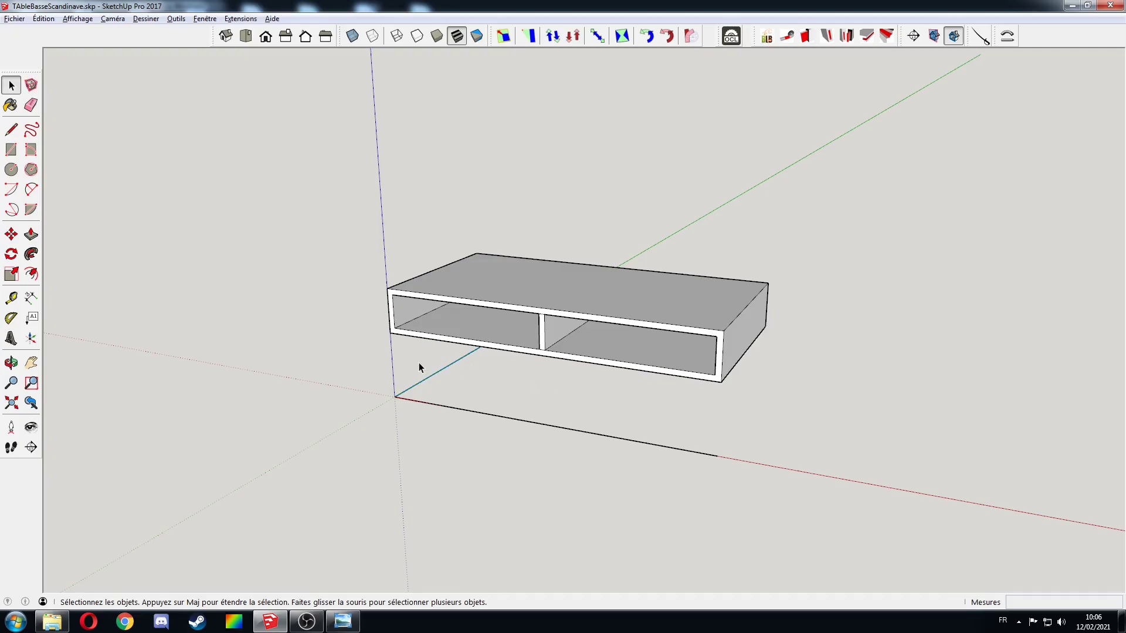
{"action": "key", "text": "r"}
{"action": "left_click", "coordinate": [395, 397]}
{"action": "left_click", "coordinate": [721, 381]}
{"action": "middle_click_drag", "start_coordinate": [671, 400], "coordinate": [706, 369]}
{"action": "scroll", "coordinate": [697, 374], "scroll_direction": "up", "scroll_amount": 5}
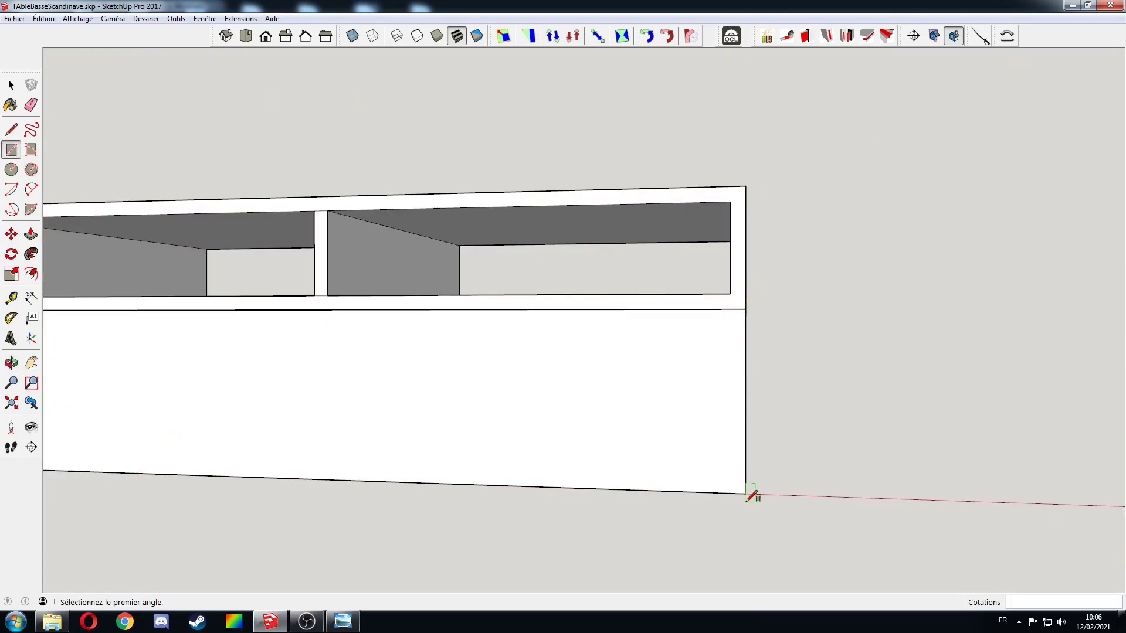
- Place a vertical guide 20 mm inside the front rectangle's outer edge, on the side away from the origin
{"action": "key", "text": "t"}
{"action": "left_click", "coordinate": [745, 463]}
{"action": "left_click", "coordinate": [708, 457]}
{"action": "type", "text": "20"}
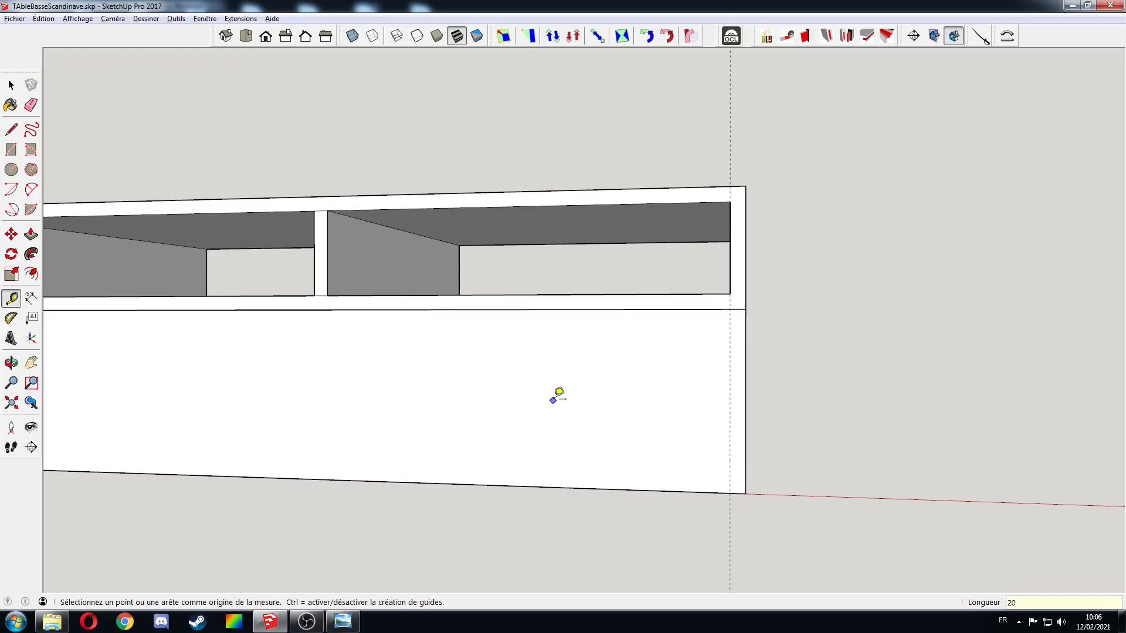
- Add a protractor guide at 45° from the vertical guide, centred where that guide meets the rectangle's lower edge
{"action": "left_click", "coordinate": [11, 320]}
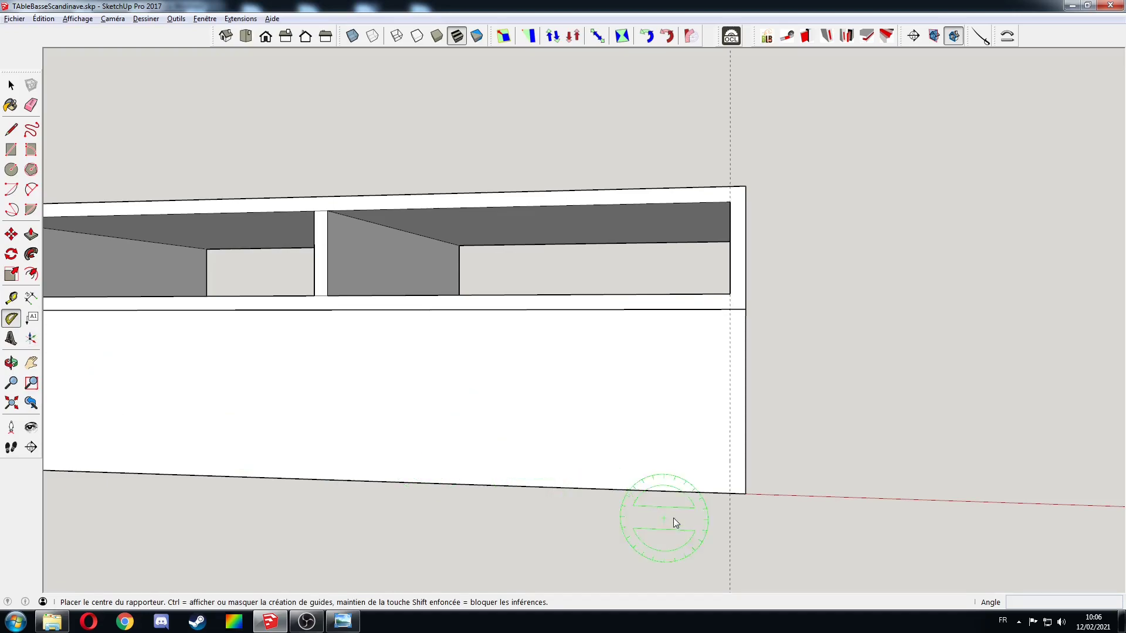
{"action": "left_click", "coordinate": [729, 492]}
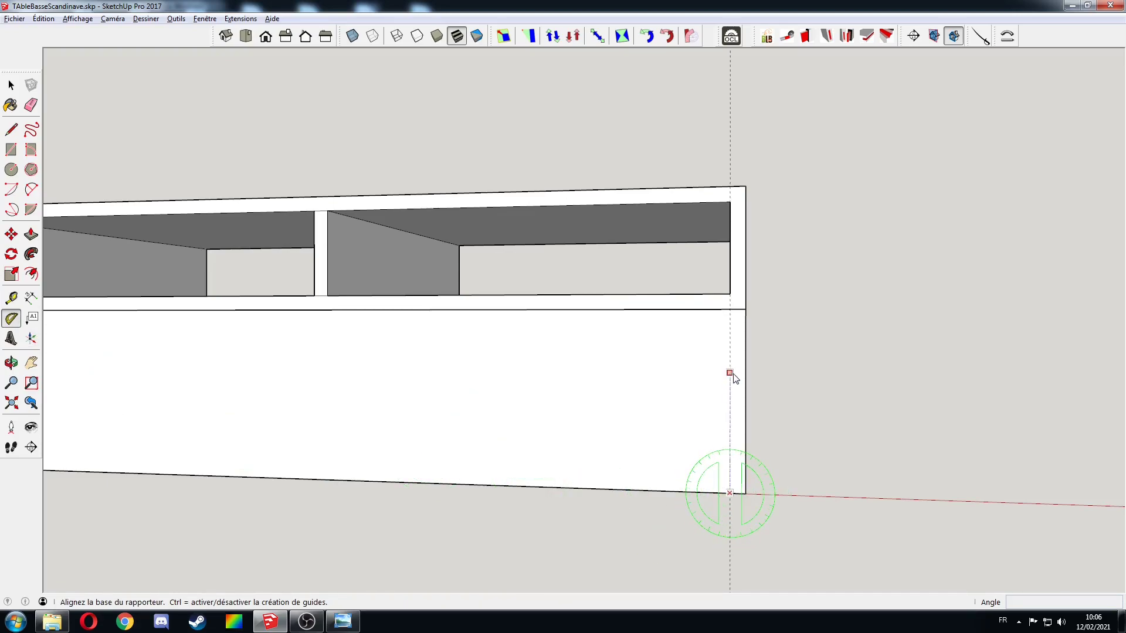
{"action": "left_click", "coordinate": [730, 376]}
{"action": "type", "text": "45"}
{"action": "key", "text": "Return"}
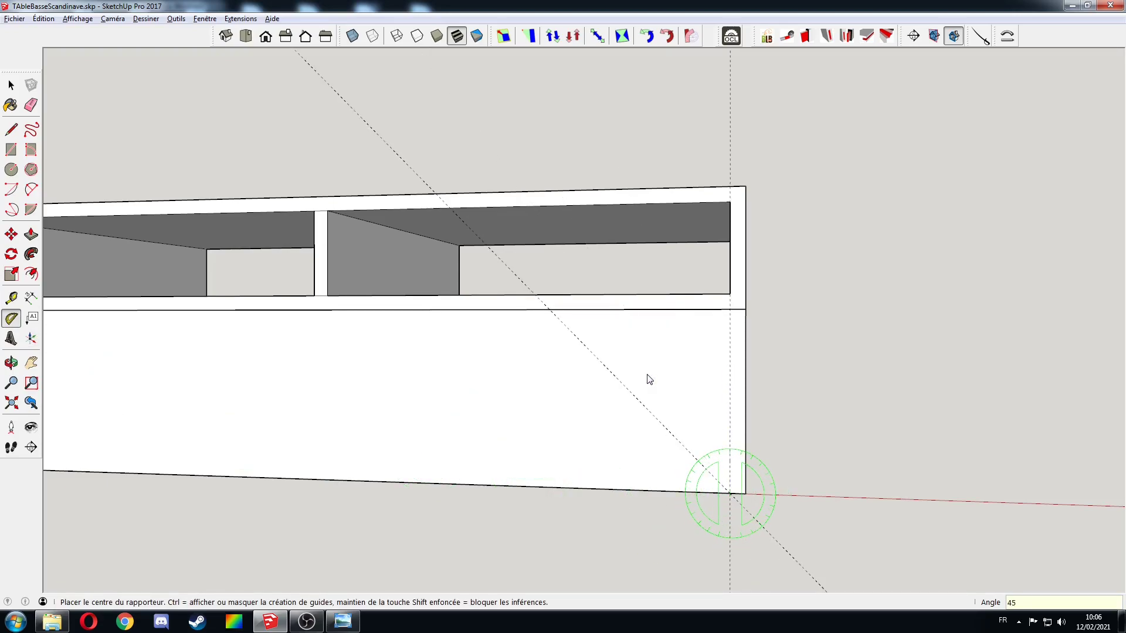
- Draw the leg's inner edge along the 45° guide, from the rectangle's lower edge to the case's underside
{"action": "key", "text": "l"}
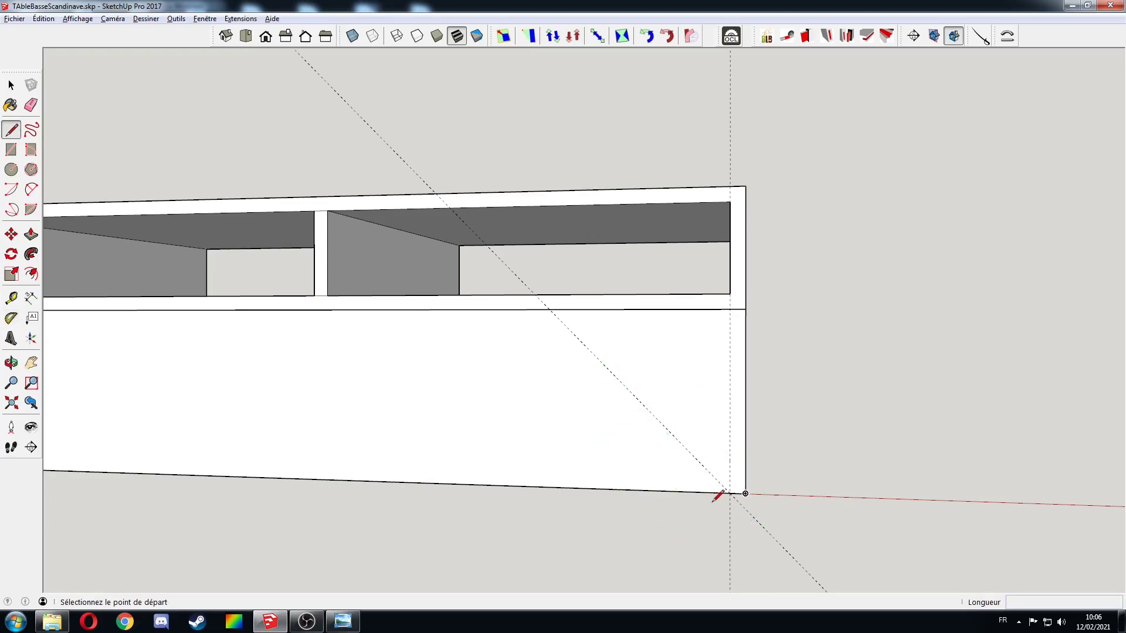
{"action": "left_click", "coordinate": [730, 492]}
{"action": "left_click", "coordinate": [556, 306]}
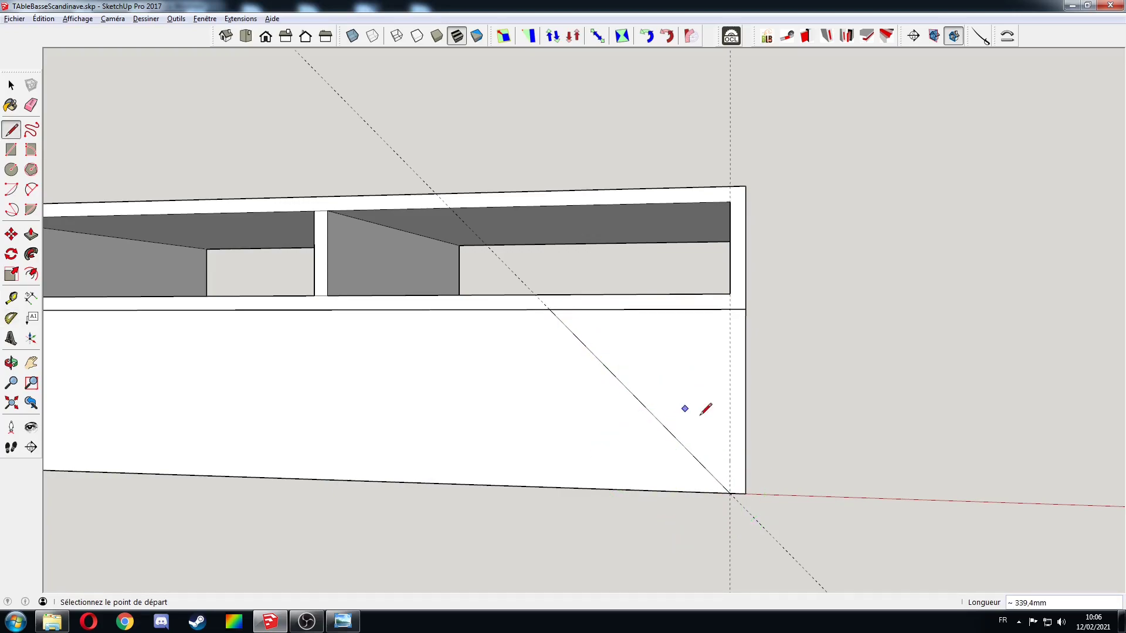
{"action": "key", "text": "space"}
- Draw a slanted line about 282 mm long from the rectangle's lower outer corner up to the case's underside
{"action": "key", "text": "l"}
{"action": "left_click", "coordinate": [745, 493]}
{"action": "middle_click_drag", "start_coordinate": [666, 357], "coordinate": [680, 376]}
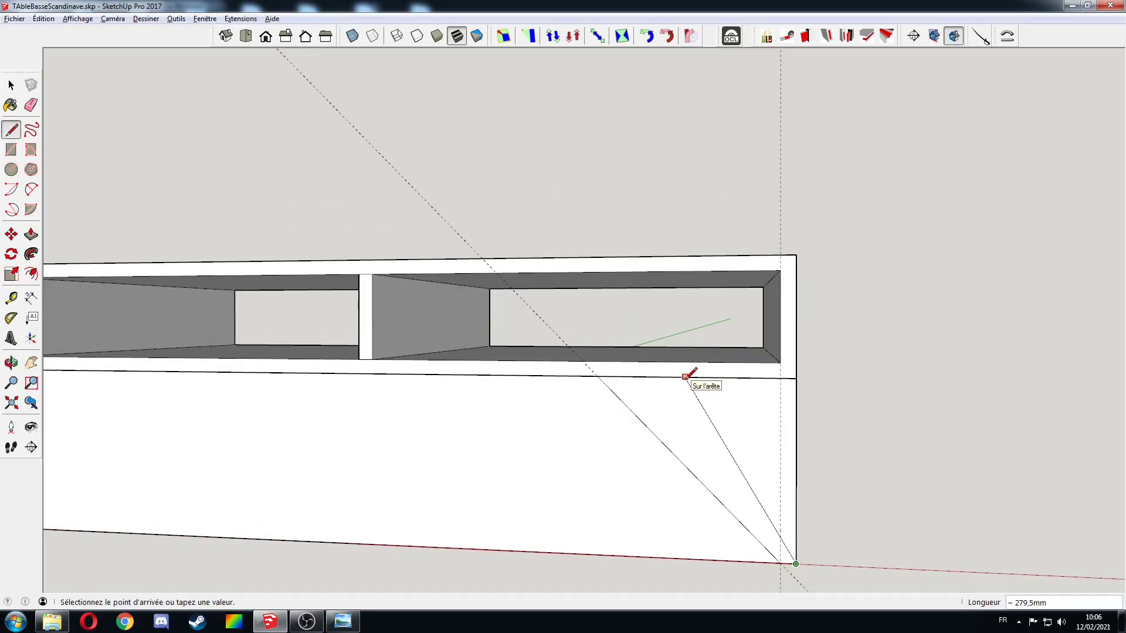
{"action": "left_click", "coordinate": [686, 379]}
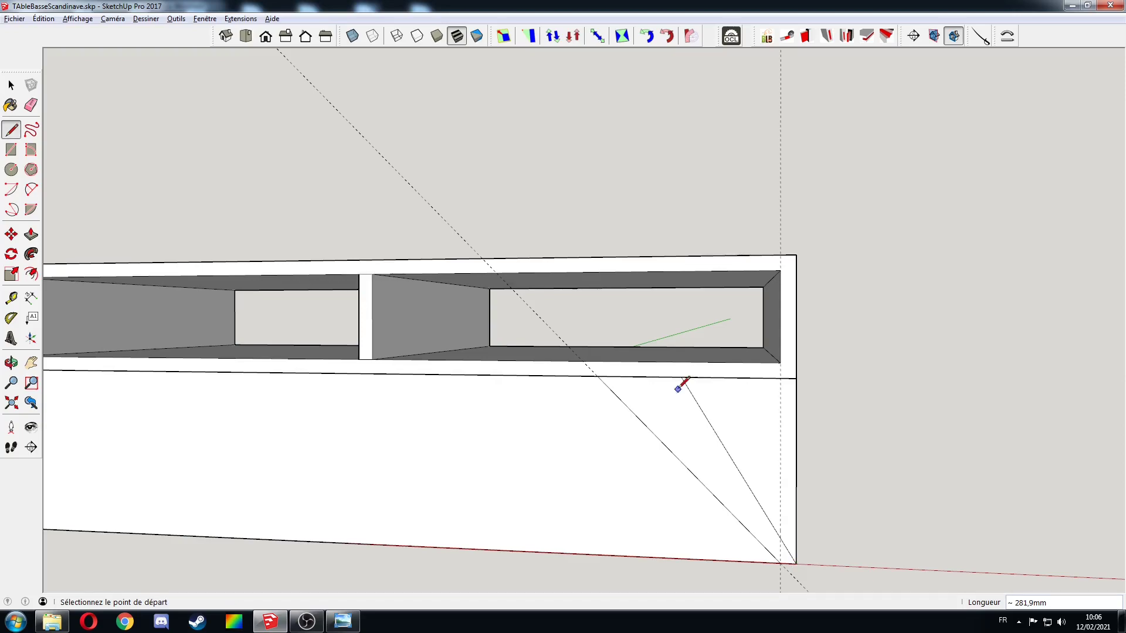
- Place a vertical guide at the upper end of the leg's inner edge and a parallel one 100 mm outward from it
{"action": "key", "text": "t"}
{"action": "left_click", "coordinate": [781, 394]}
{"action": "left_click", "coordinate": [598, 375]}
{"action": "left_click", "coordinate": [597, 416]}
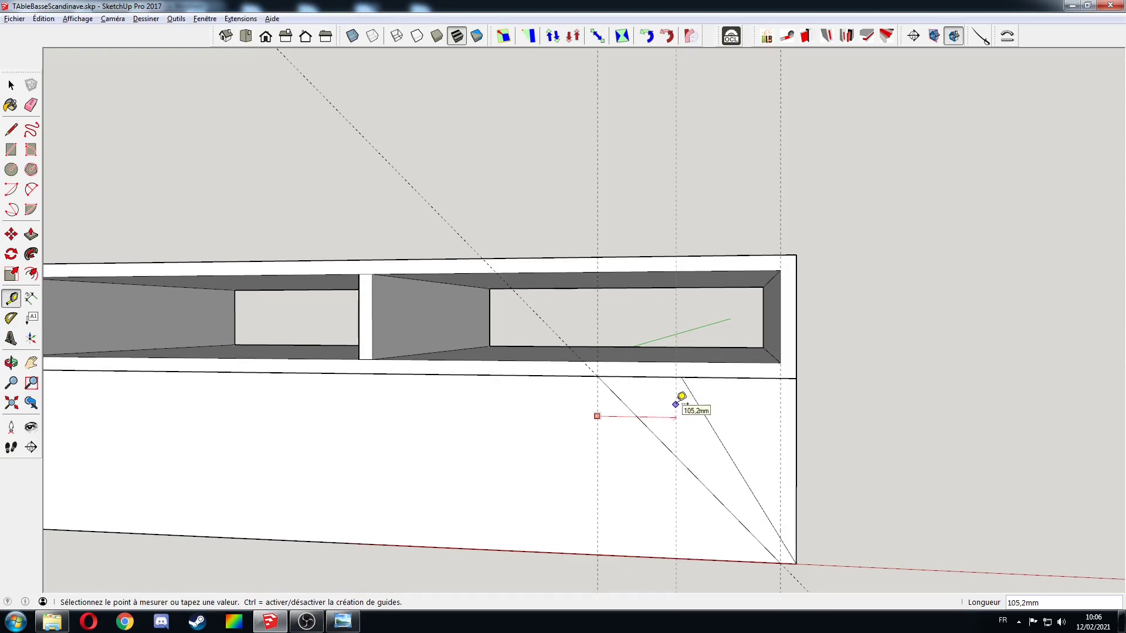
{"action": "left_click", "coordinate": [676, 404]}
{"action": "type", "text": "100"}
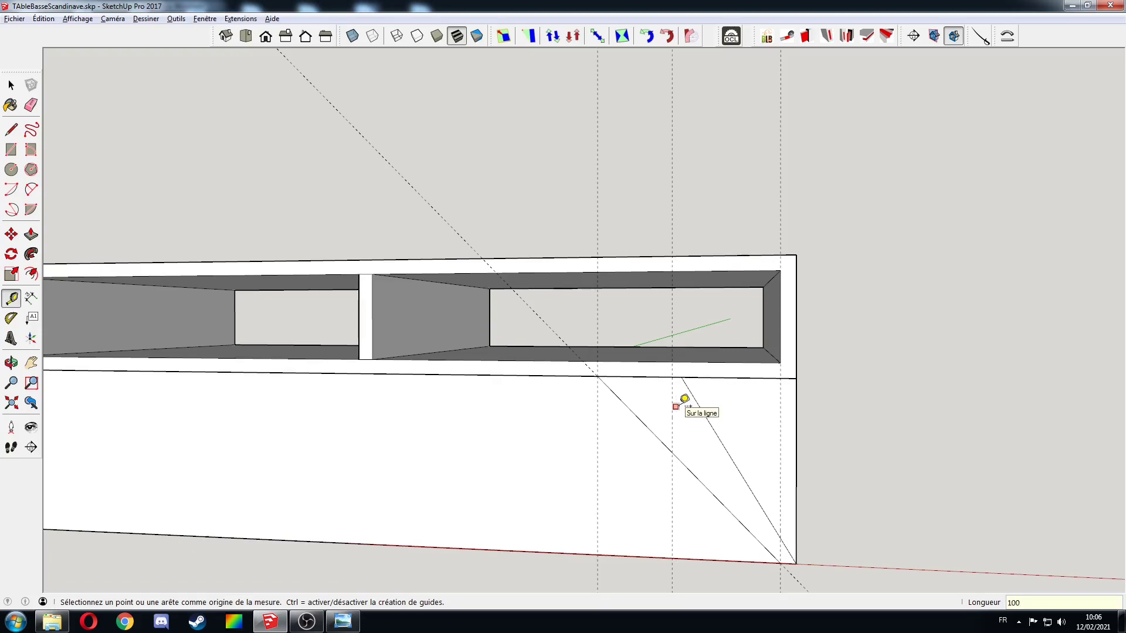
- Draw the leg's outer edge from the rectangle's lower outer corner to where the 100 mm guide meets the case's underside
{"action": "type", "text": "l"}
{"action": "left_click", "coordinate": [796, 563]}
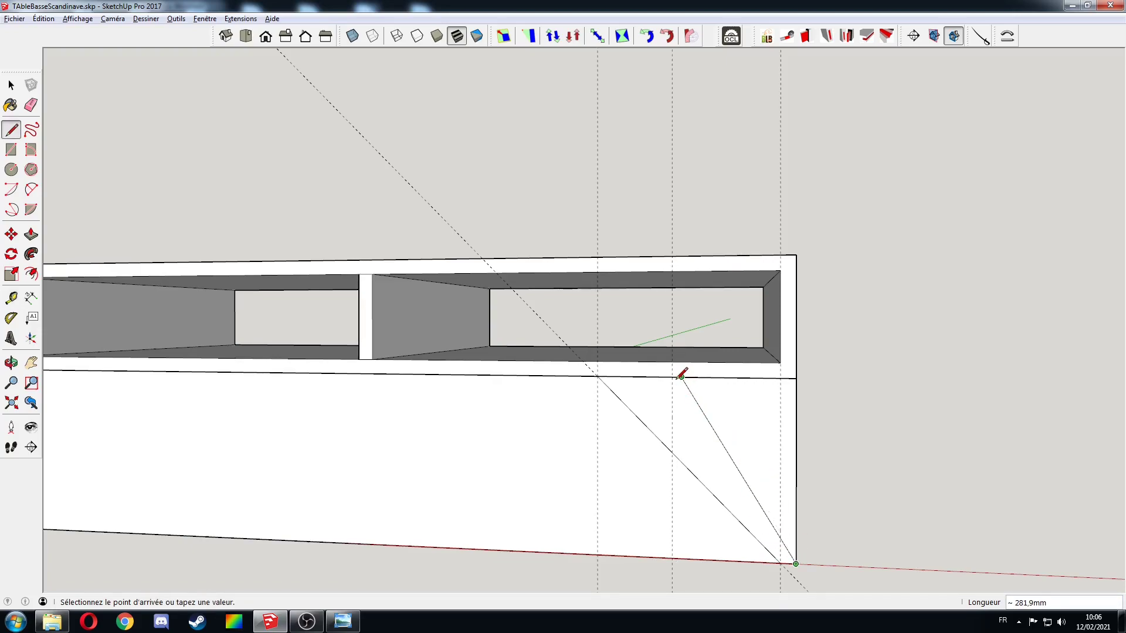
{"action": "left_click", "coordinate": [673, 378]}
- Erase the first slanted outer line, all guides and the rectangle's surplus edges, keeping only the leg profile
{"action": "key", "text": "e"}
{"action": "left_click", "coordinate": [692, 391]}
{"action": "key", "text": "shift+e"}
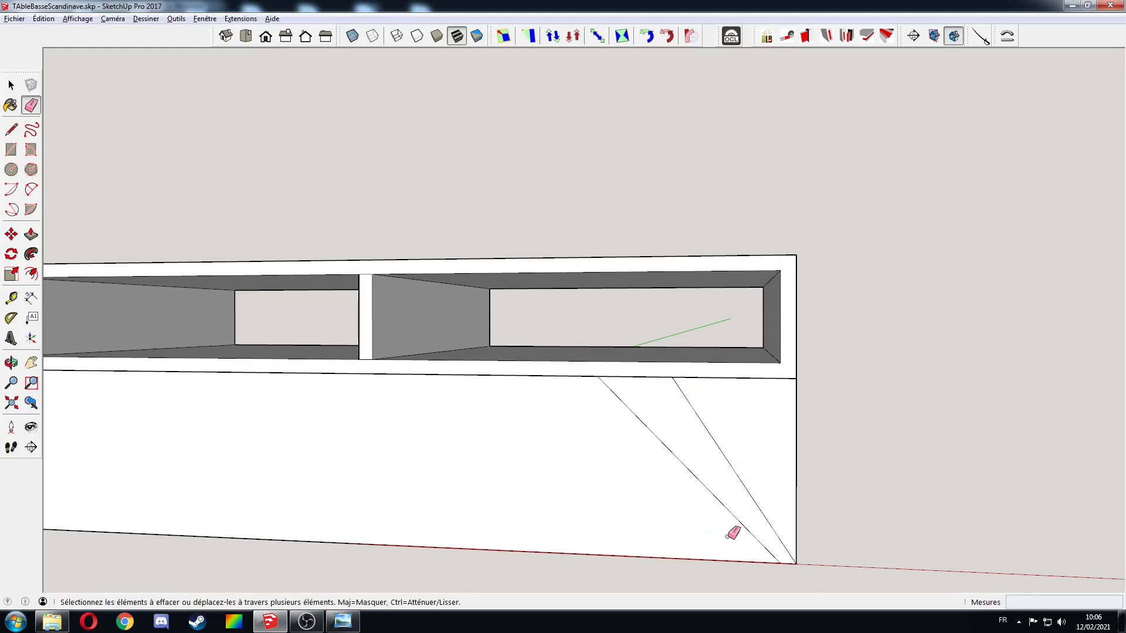
{"action": "left_click", "coordinate": [796, 463]}
{"action": "left_click", "coordinate": [665, 558]}
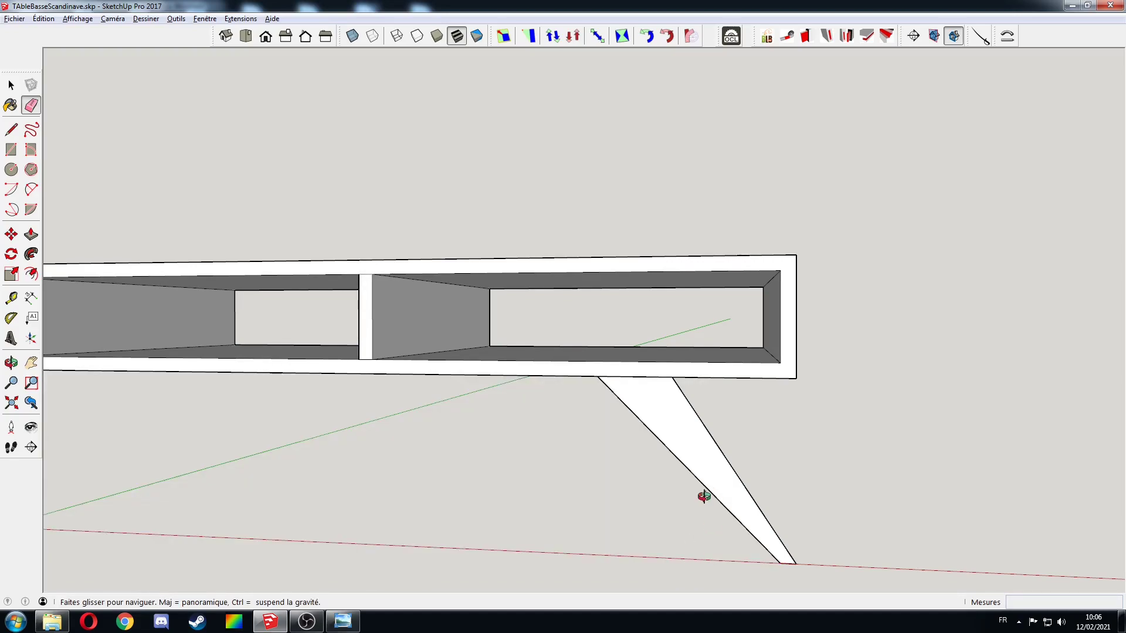
- Extrude the leg profile 30 mm
{"action": "middle_click_drag", "start_coordinate": [704, 496], "coordinate": [585, 446]}
{"action": "scroll", "coordinate": [662, 478], "scroll_direction": "up", "scroll_amount": 3}
{"action": "key", "text": "p"}
{"action": "left_click", "coordinate": [669, 468]}
{"action": "left_click", "coordinate": [683, 462]}
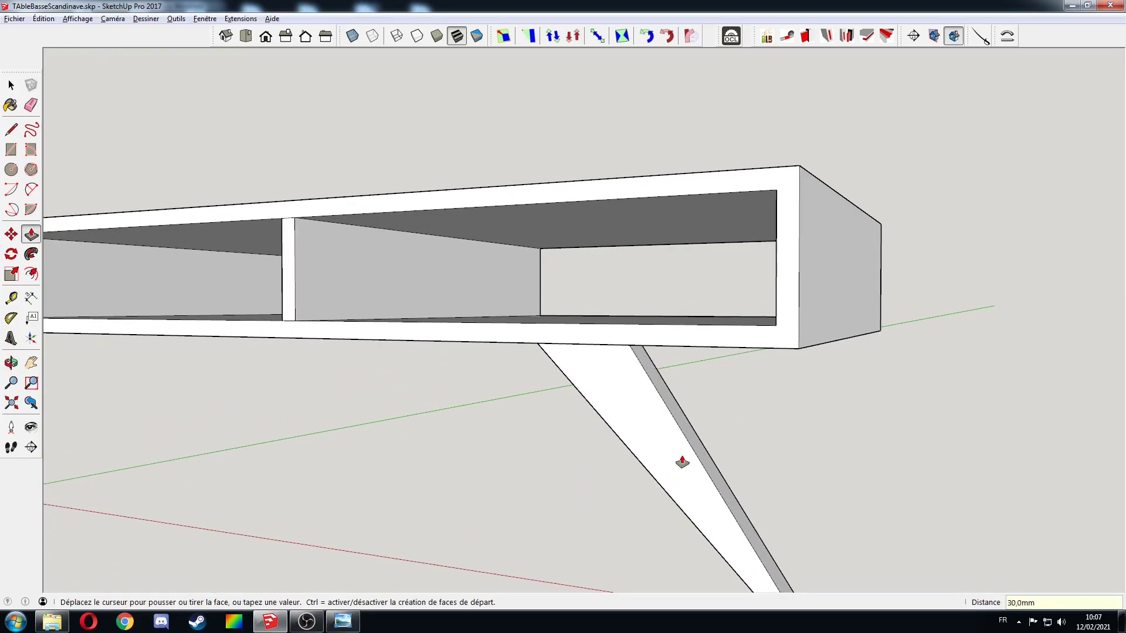
- Move the front edge of the leg's foot inward by 7 mm to taper the leg
{"action": "scroll", "coordinate": [682, 463], "scroll_direction": "down", "scroll_amount": 5}
{"action": "middle_click_drag", "start_coordinate": [683, 463], "coordinate": [389, 422]}
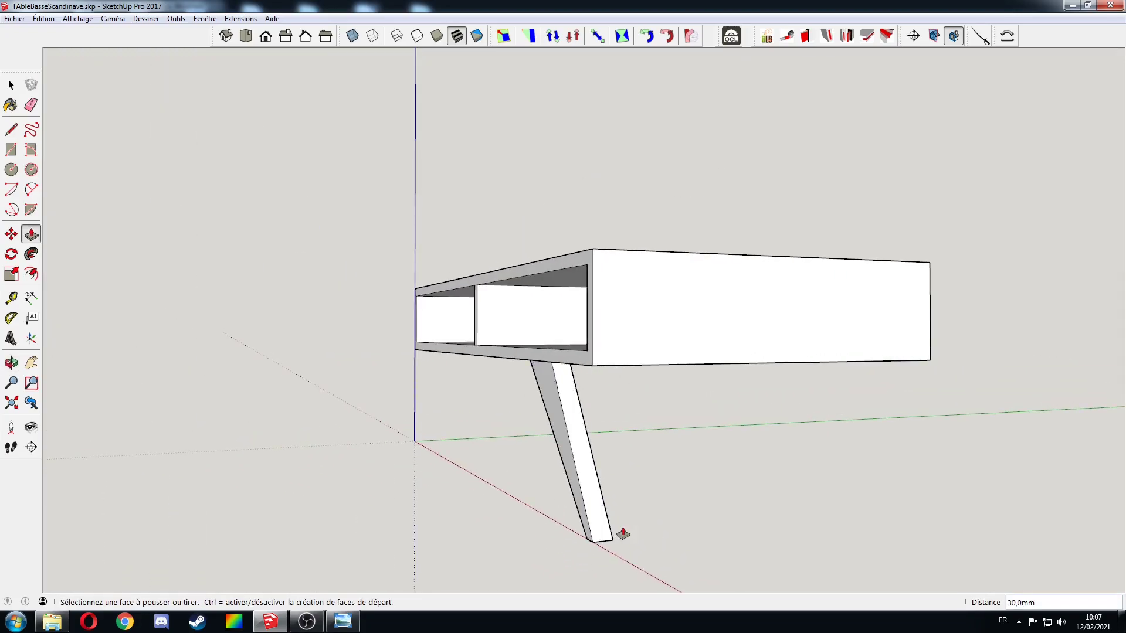
{"action": "left_click", "coordinate": [595, 537]}
{"action": "scroll", "coordinate": [595, 537], "scroll_direction": "up", "scroll_amount": 8}
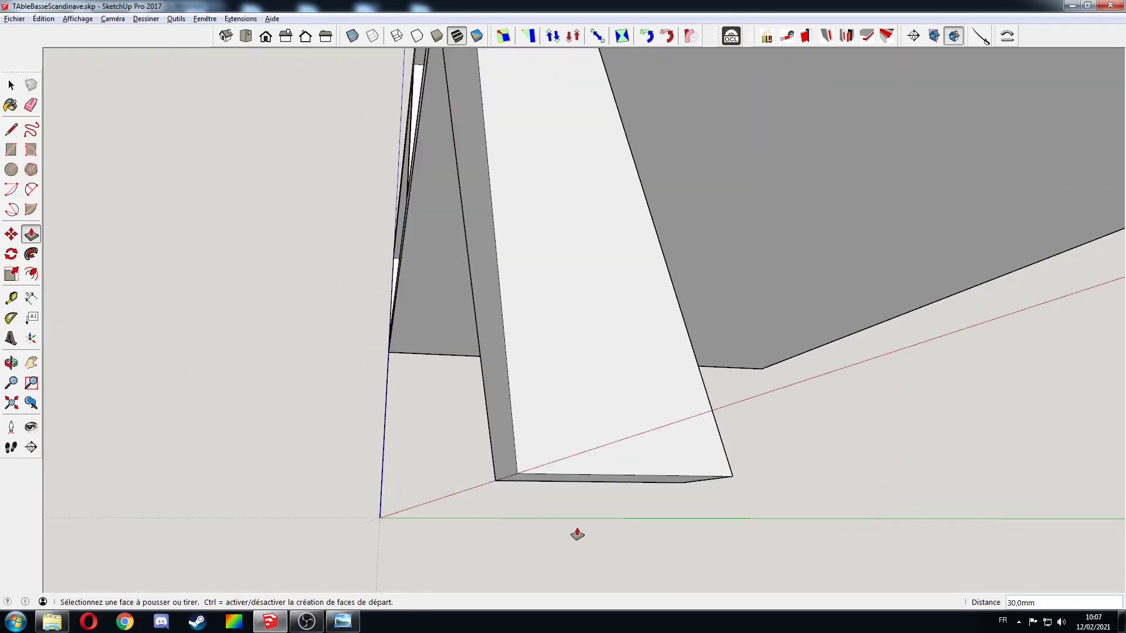
{"action": "key", "text": "space"}
{"action": "key", "text": "m"}
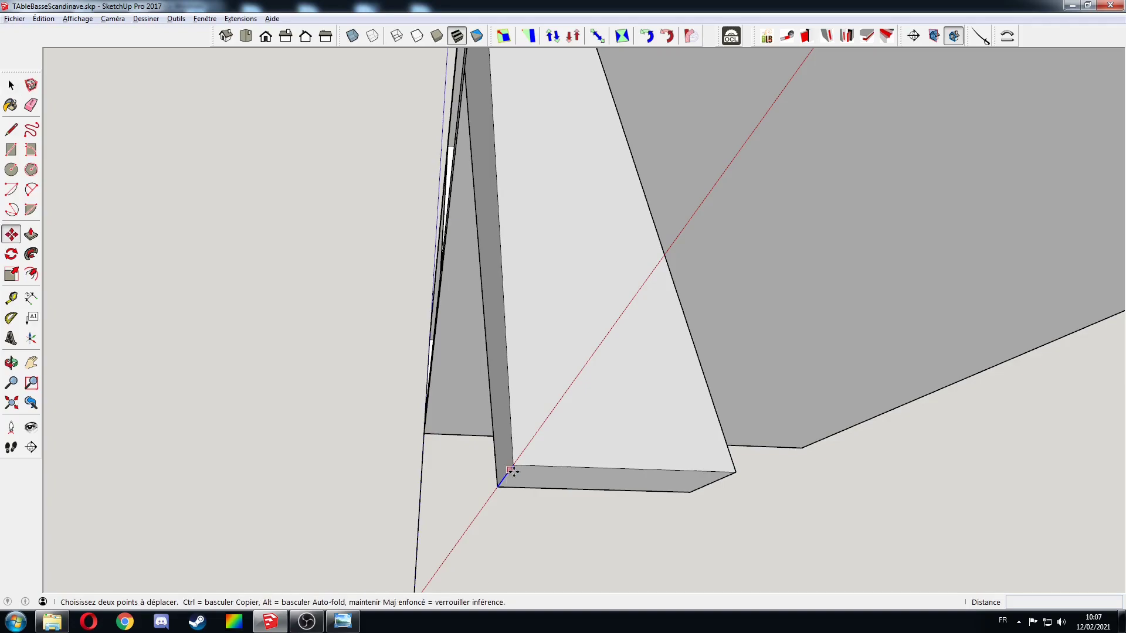
{"action": "left_click", "coordinate": [513, 467]}
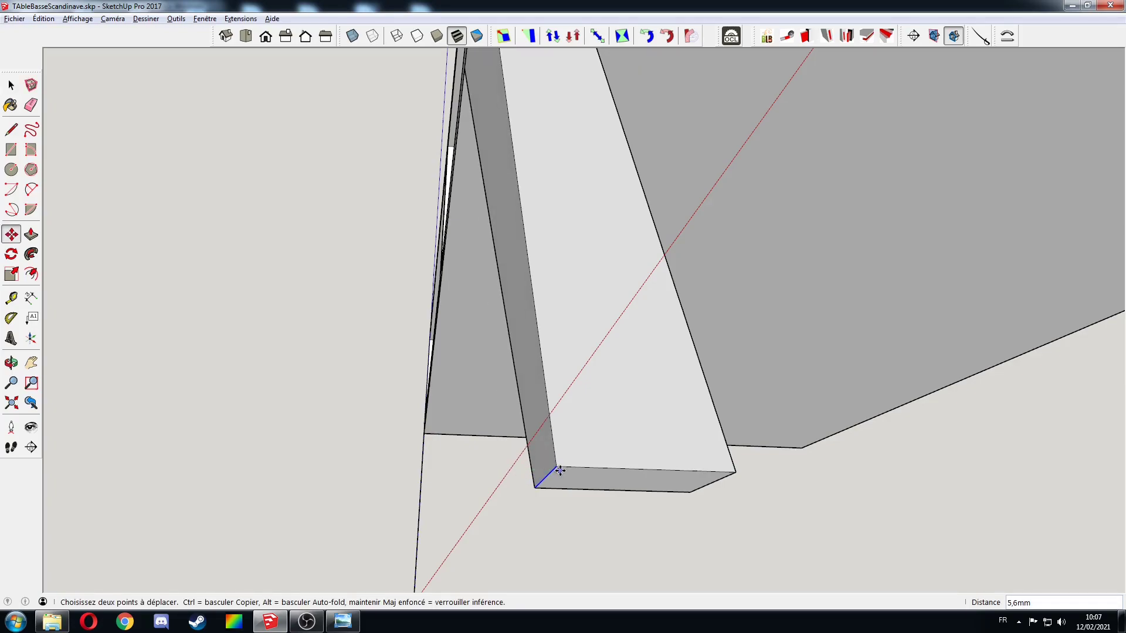
{"action": "type", "text": "7"}
{"action": "key", "text": "Return"}
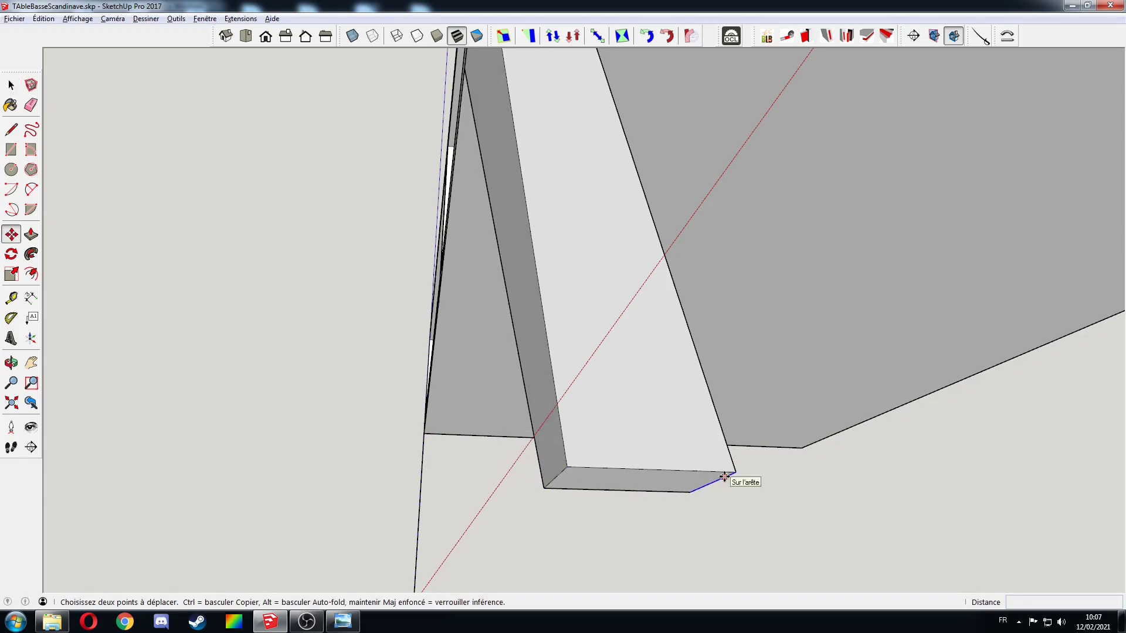
- Move the rear edge of the leg's foot inward to taper that side and measure the foot's width
{"action": "left_click", "coordinate": [725, 473]}
{"action": "scroll", "coordinate": [619, 456], "scroll_direction": "down", "scroll_amount": 1}
{"action": "key", "text": "t"}
{"action": "left_click", "coordinate": [591, 463]}
{"action": "middle_click_drag", "start_coordinate": [661, 463], "coordinate": [716, 520]}
- Make a component named Pied from the whole tapered leg geometry
{"action": "scroll", "coordinate": [618, 445], "scroll_direction": "down", "scroll_amount": 4}
{"action": "key", "text": "space"}
{"action": "triple_click", "coordinate": [580, 367]}
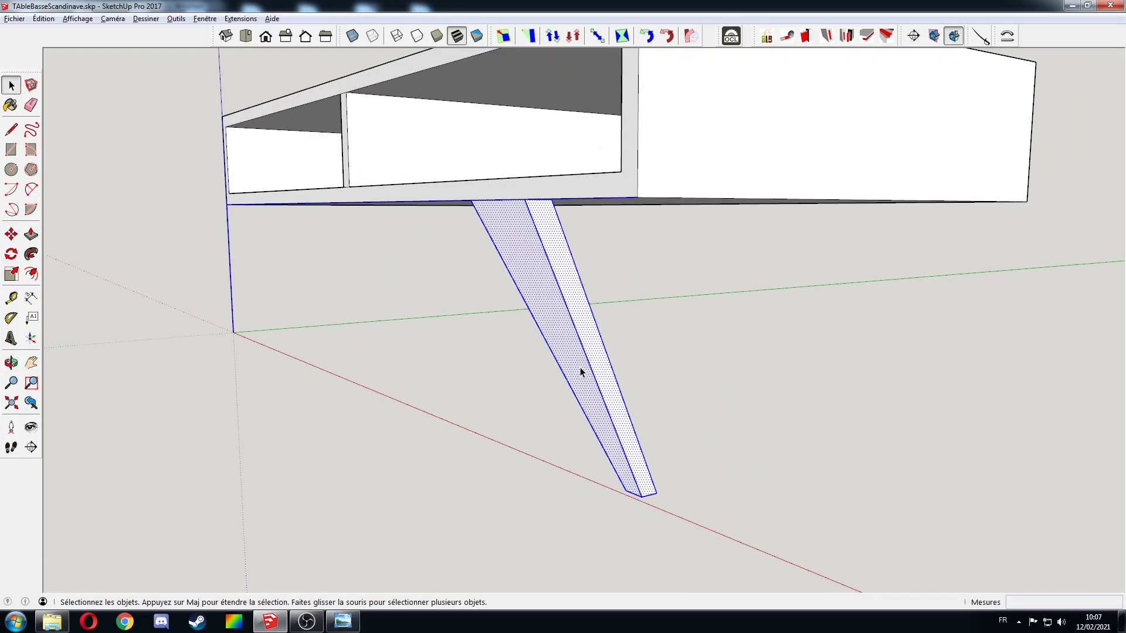
{"action": "key", "text": "g"}
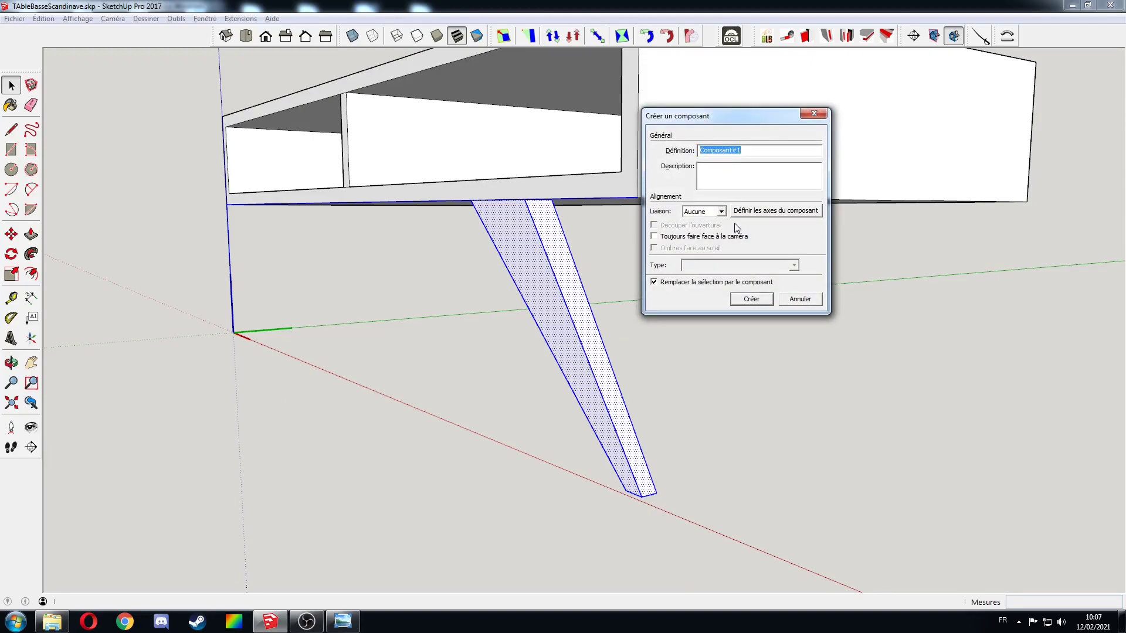
{"action": "type", "text": "Pied"}
{"action": "key", "text": "Return"}
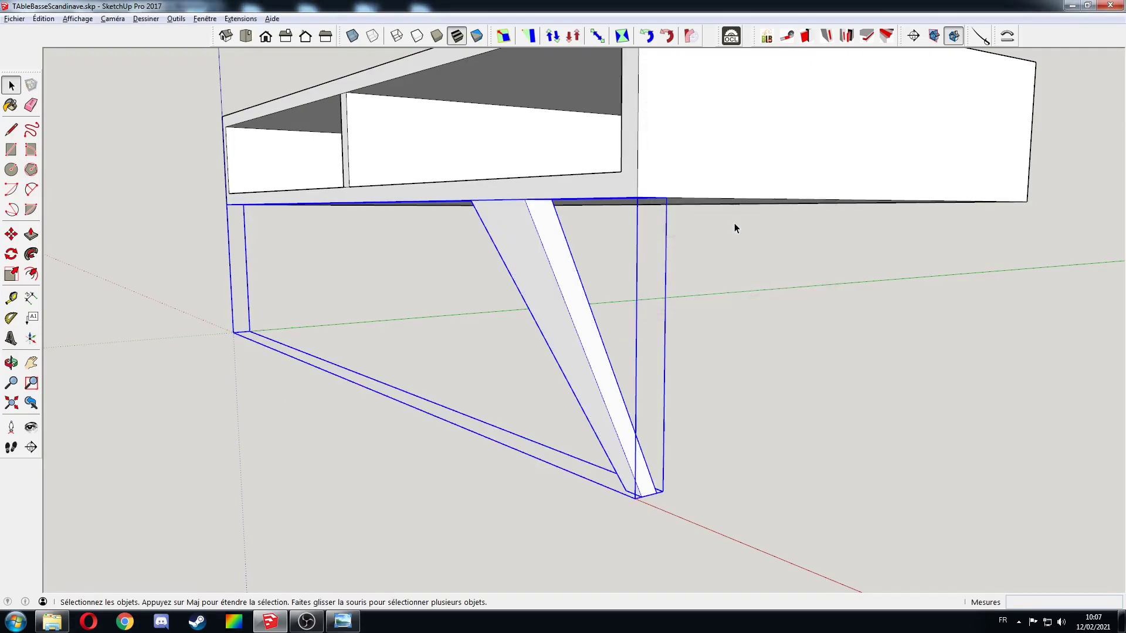
- Edit the leg component and delete the leftover edges that extend beyond the leg itself
{"action": "middle_click_drag", "start_coordinate": [476, 303], "coordinate": [545, 269]}
{"action": "double_click", "coordinate": [545, 269]}
{"action": "key", "text": "i"}
{"action": "key", "text": "e"}
{"action": "left_click", "coordinate": [613, 191]}
{"action": "key", "text": "space"}
{"action": "left_click_drag", "start_coordinate": [184, 215], "coordinate": [28, 454]}
{"action": "key", "text": "Delete"}
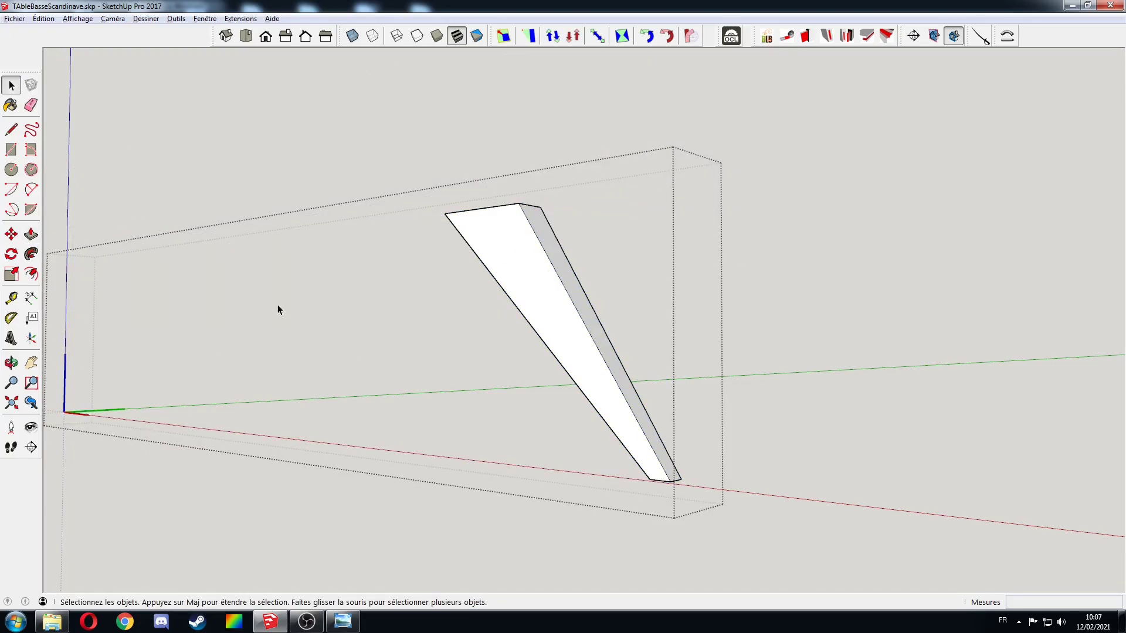
{"action": "key", "text": "Escape"}
- Draw a diagonal line across the case's underside between opposite corners and place a guide point on it about 134 mm from the leg-side corner
{"action": "mouse_move", "coordinate": [624, 367]}
{"action": "middle_mouse_down"}
{"action": "mouse_move", "coordinate": [684, 322]}
{"action": "mouse_move", "coordinate": [616, 329]}
{"action": "mouse_move", "coordinate": [629, 362]}
{"action": "middle_mouse_up"}
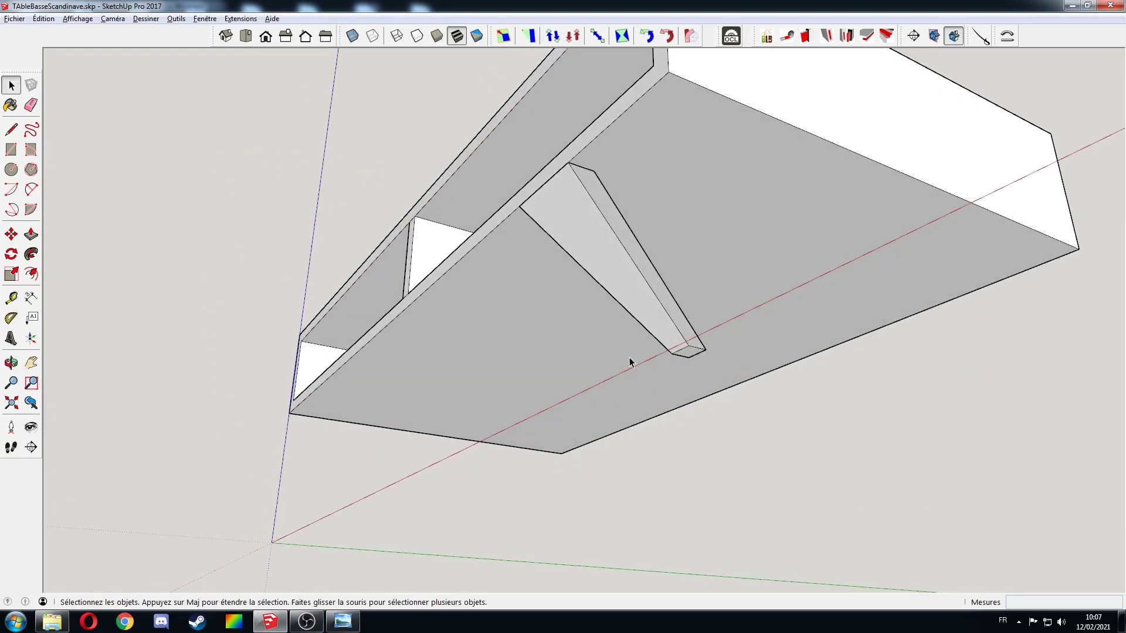
{"action": "key", "text": "l"}
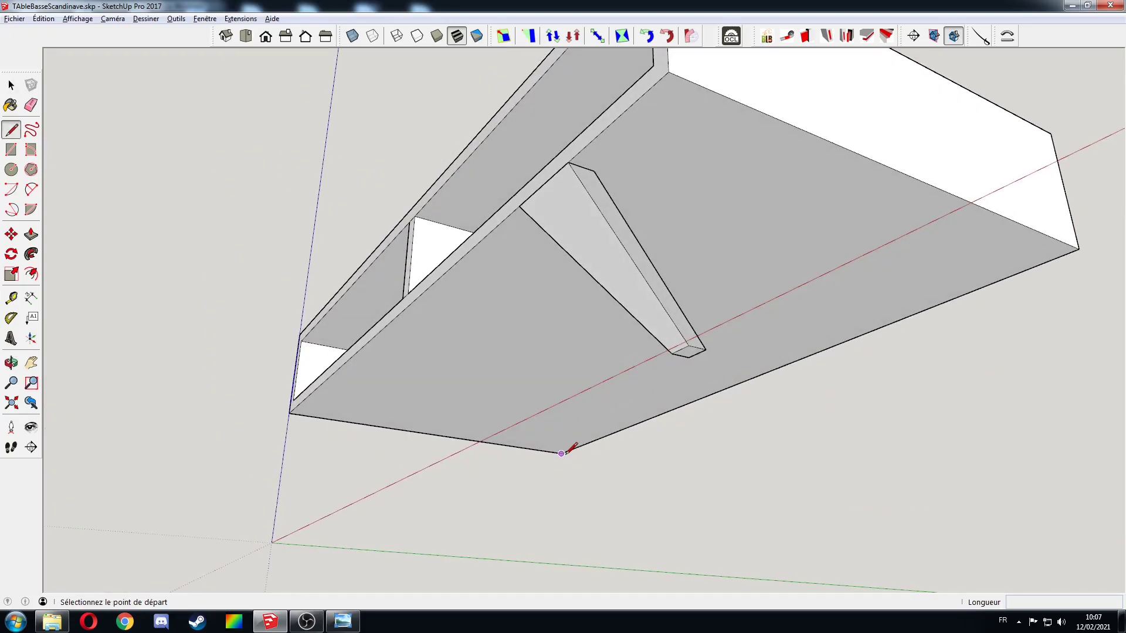
{"action": "left_click", "coordinate": [561, 453]}
{"action": "left_click", "coordinate": [668, 72]}
{"action": "key", "text": "t"}
{"action": "left_click", "coordinate": [669, 71]}
{"action": "left_click", "coordinate": [593, 148]}
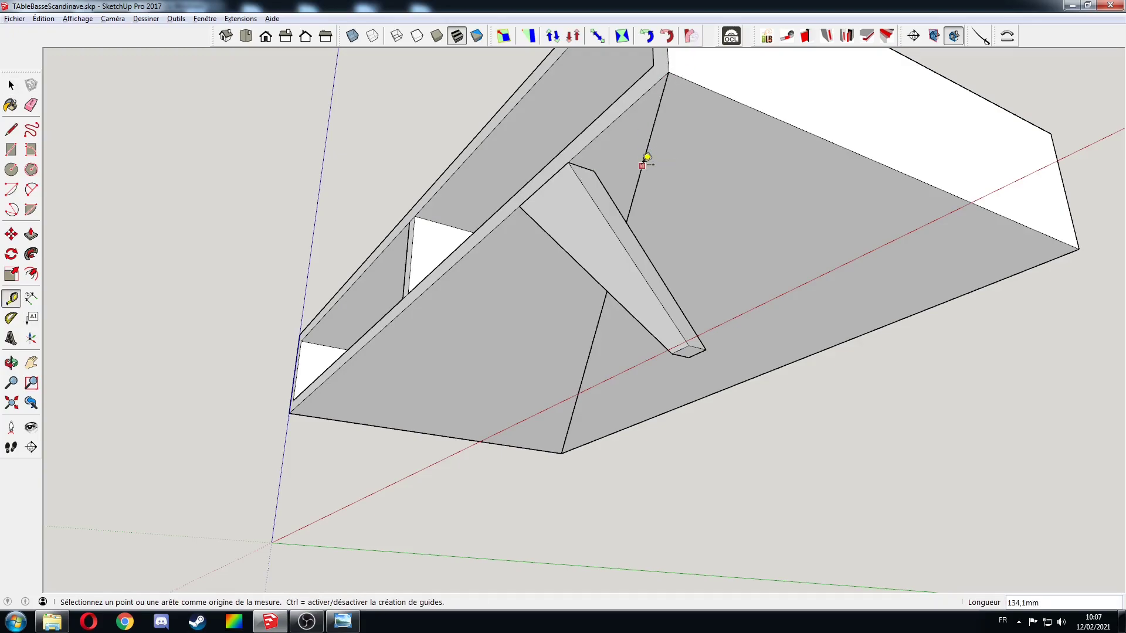
- Move the leg so the middle of its inner top end sits on the diagonal's guide point
{"action": "middle_click_drag", "start_coordinate": [647, 157], "coordinate": [586, 194]}
{"action": "key", "text": "space"}
{"action": "left_click", "coordinate": [558, 183]}
{"action": "key", "text": "m"}
{"action": "left_click_drag", "start_coordinate": [558, 183], "coordinate": [609, 195]}
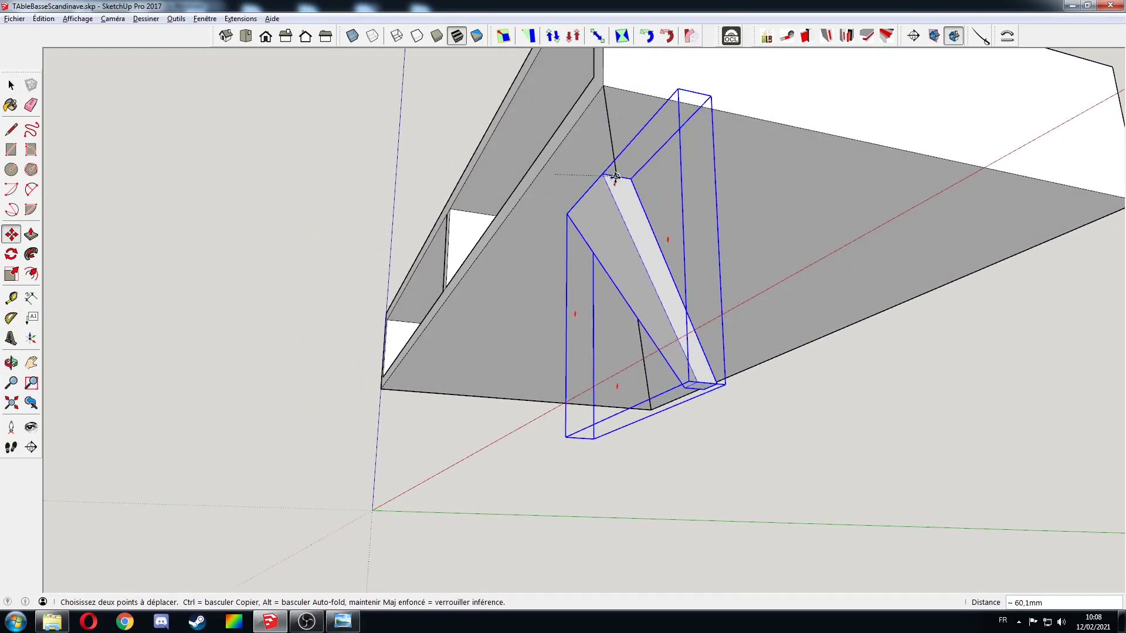
- Rotate the leg about the guide point so that it lines up with the underside's diagonal
{"action": "scroll", "coordinate": [612, 192], "scroll_direction": "up", "scroll_amount": 3}
{"action": "key", "text": "q"}
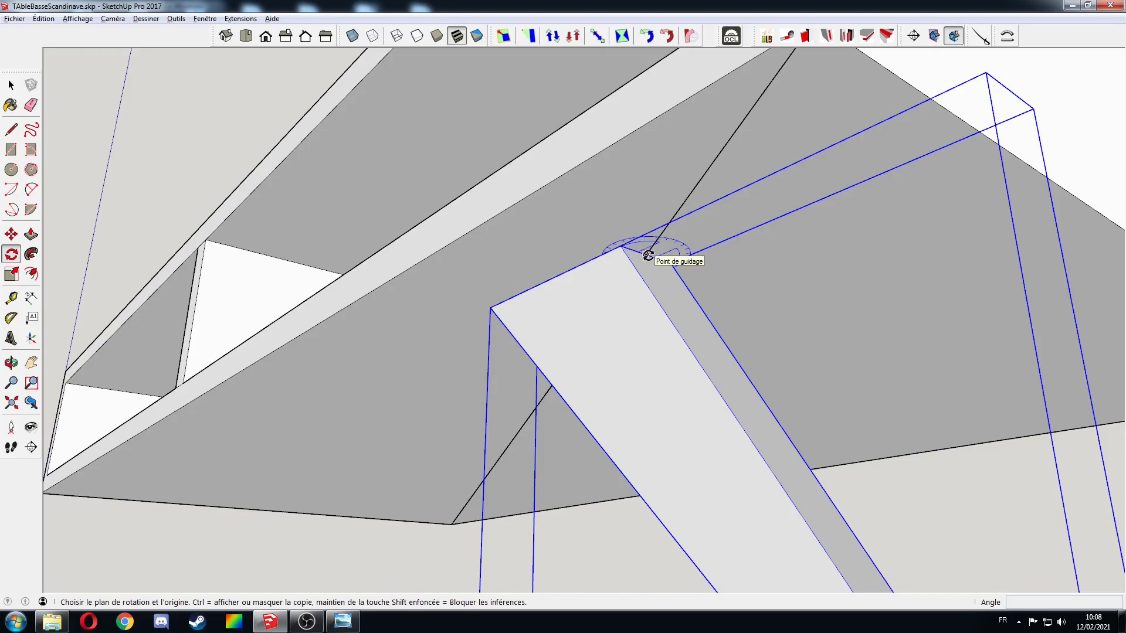
{"action": "left_click", "coordinate": [647, 255]}
{"action": "middle_click_drag", "start_coordinate": [565, 326], "coordinate": [457, 342]}
{"action": "middle_click_drag", "start_coordinate": [370, 301], "coordinate": [387, 393]}
{"action": "key", "text": "Escape"}
{"action": "middle_click_drag", "start_coordinate": [432, 339], "coordinate": [537, 317]}
{"action": "scroll", "coordinate": [537, 317], "scroll_direction": "down", "scroll_amount": 5}
{"action": "middle_click_drag", "start_coordinate": [585, 279], "coordinate": [483, 282]}
- Mirror a copy of the leg to the other end of the case, scaling it about the center together with the diagonal line
{"action": "key", "text": "space"}
{"action": "left_click", "coordinate": [482, 280]}
{"action": "left_click", "coordinate": [554, 269]}
{"action": "middle_click_drag", "start_coordinate": [555, 269], "coordinate": [480, 335]}
{"action": "key", "text": "s"}
{"action": "left_click_drag", "start_coordinate": [614, 320], "coordinate": [506, 323], "text": "ctrl"}
{"action": "key", "text": "Escape"}
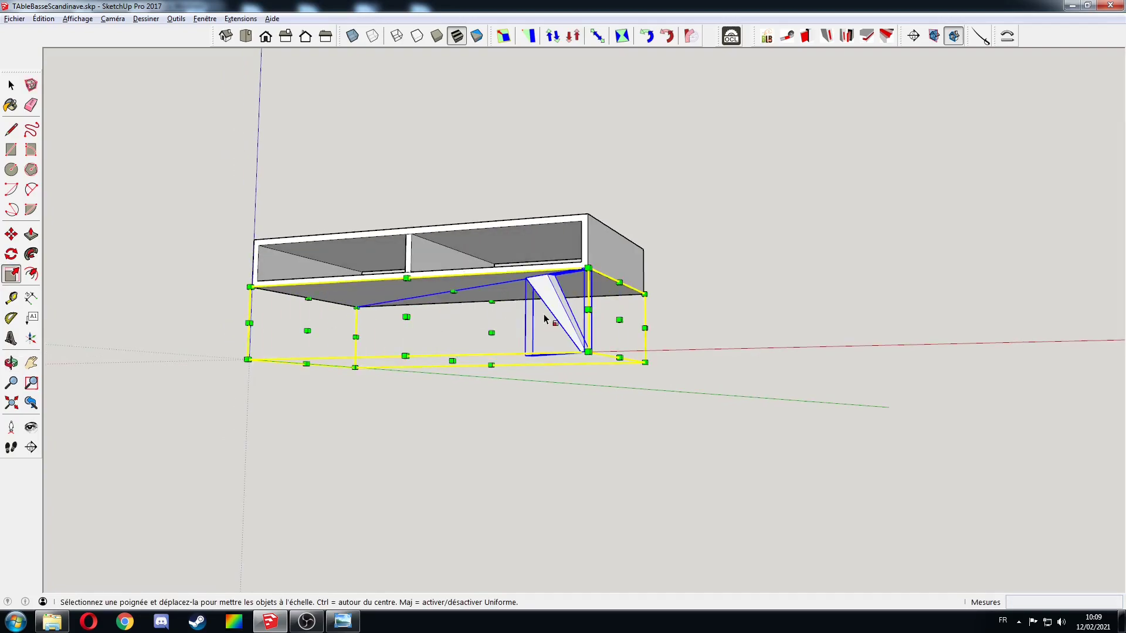
{"action": "middle_click_drag", "start_coordinate": [620, 319], "coordinate": [176, 293]}
{"action": "scroll", "coordinate": [405, 320], "scroll_direction": "down", "scroll_amount": 3}
{"action": "middle_click_drag", "start_coordinate": [392, 314], "coordinate": [323, 315]}
- Mirror a copy of both front legs to the back of the case by scaling about the center with the diagonal line
{"action": "key", "text": "space"}
{"action": "middle_click_drag", "start_coordinate": [446, 312], "coordinate": [467, 370]}
{"action": "left_click", "coordinate": [467, 326], "text": "shift"}
{"action": "key", "text": "s"}
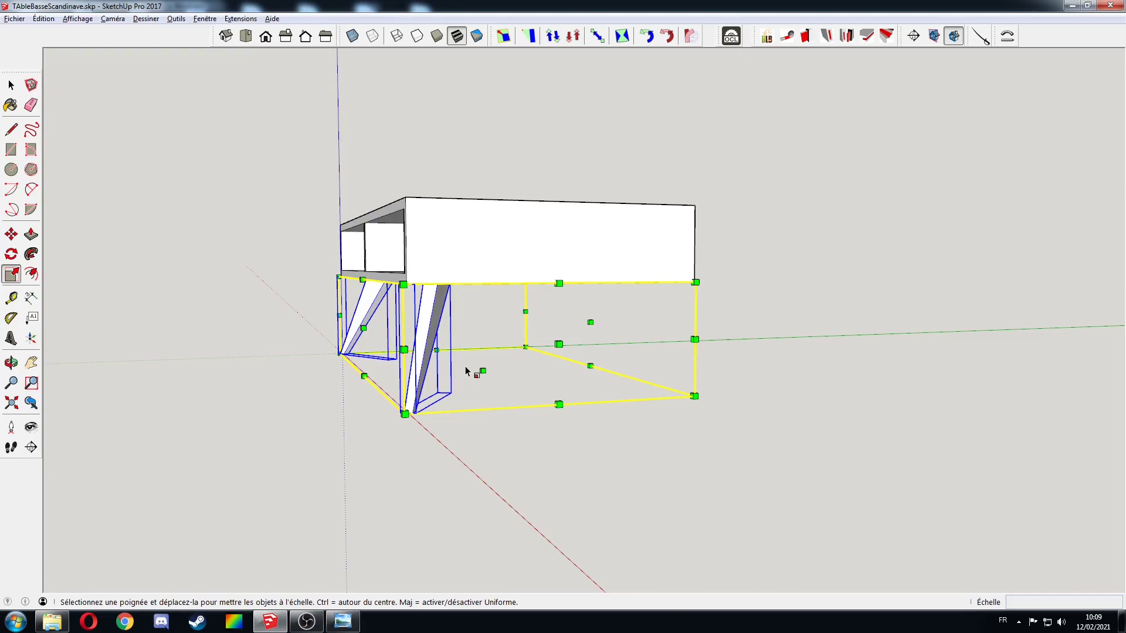
{"action": "left_click_drag", "start_coordinate": [426, 369], "coordinate": [502, 322]}
{"action": "key", "text": "space"}
{"action": "middle_click_drag", "start_coordinate": [221, 189], "coordinate": [453, 304]}
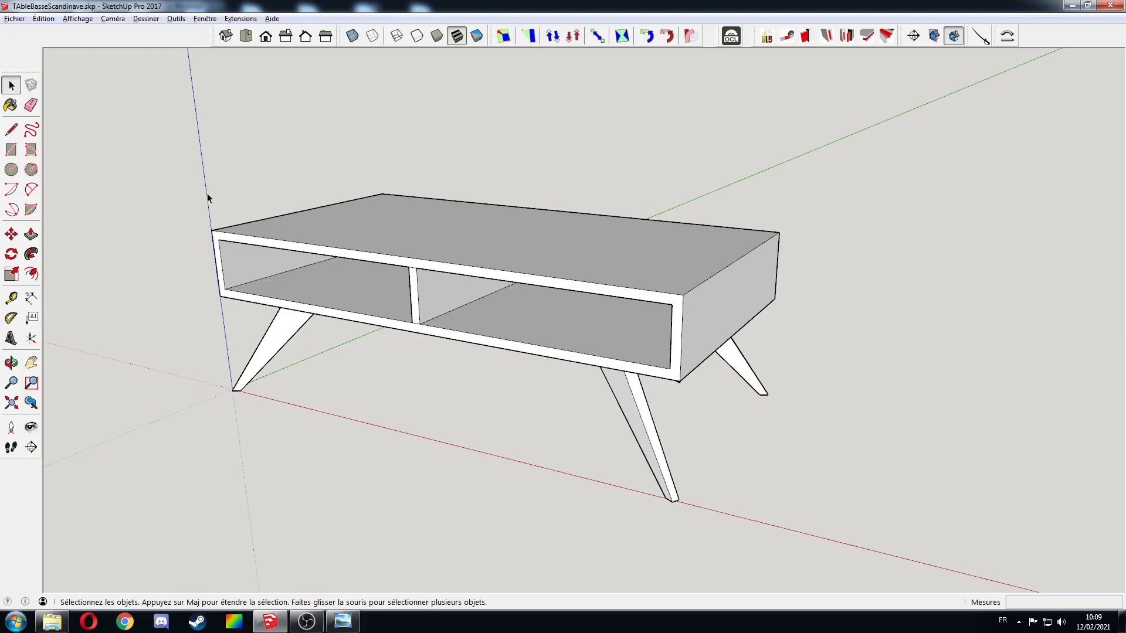
- Hide the model axes and select the diagonal line under the case
{"action": "left_click", "coordinate": [91, 19]}
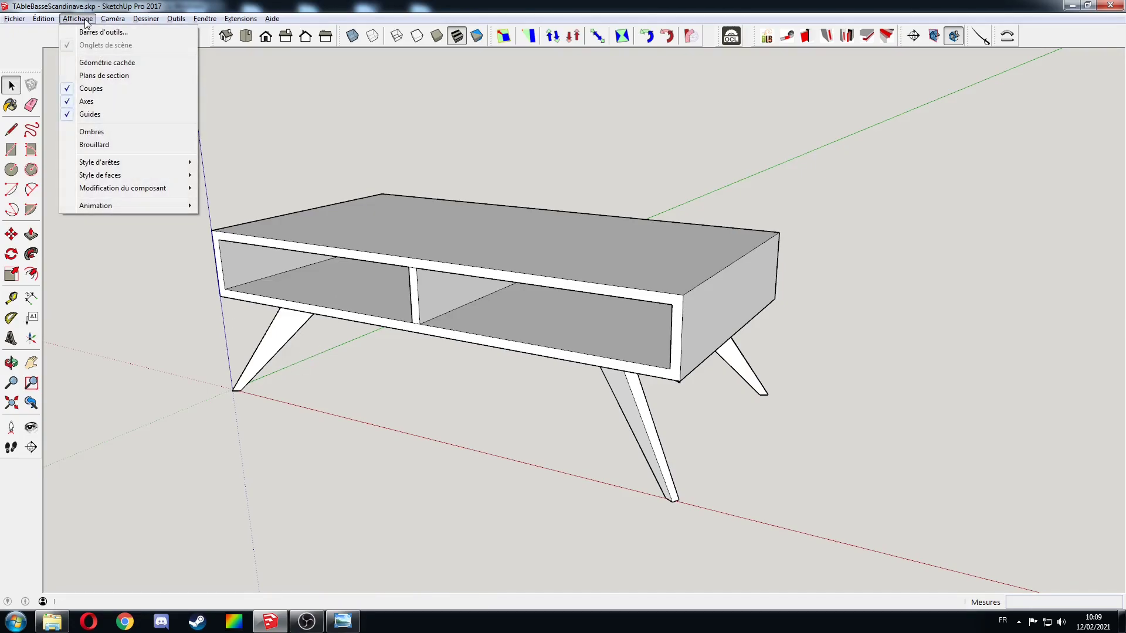
{"action": "left_click", "coordinate": [98, 104]}
{"action": "middle_click_drag", "start_coordinate": [568, 345], "coordinate": [667, 174]}
{"action": "left_click", "coordinate": [571, 338]}
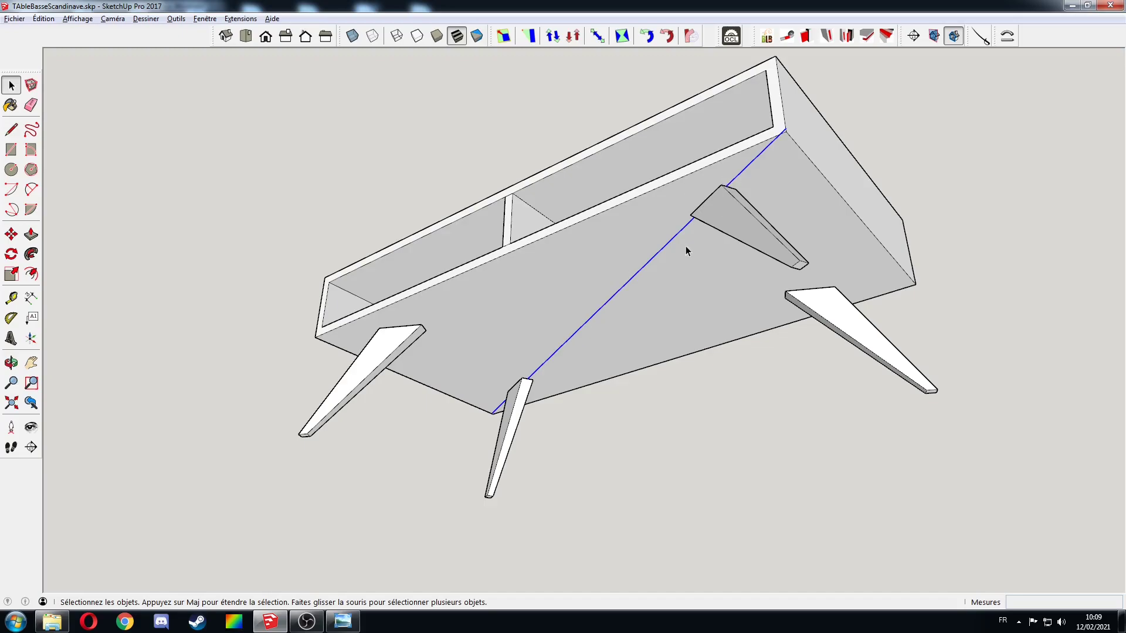
{"action": "middle_click_drag", "start_coordinate": [703, 237], "coordinate": [557, 359]}
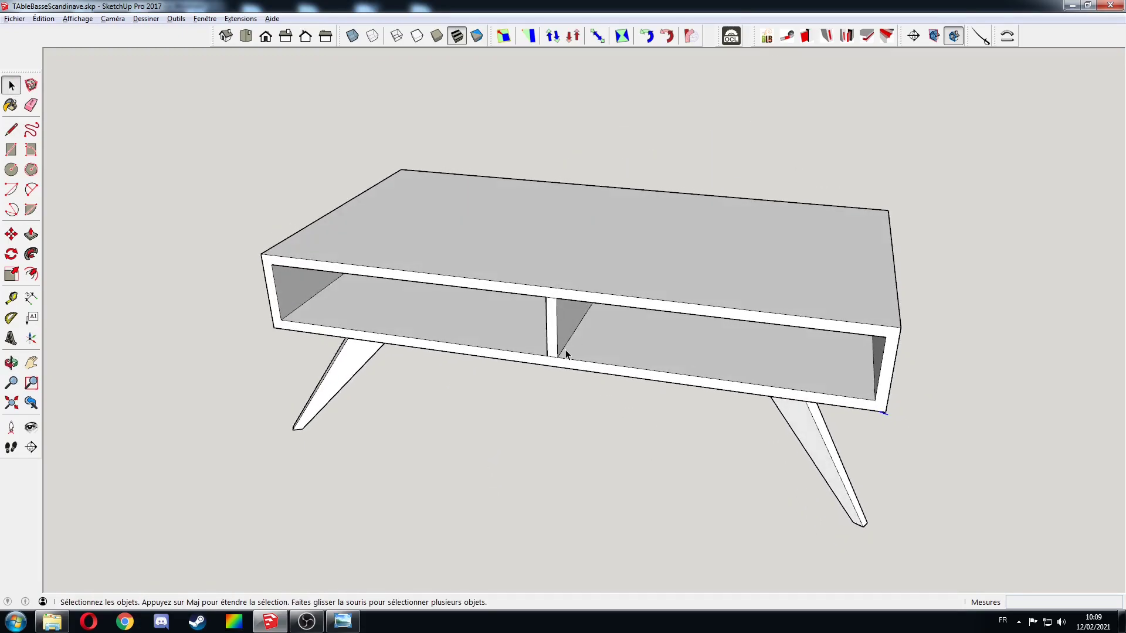
- Measure the opening of the right compartment, including its width from the divider to the side panel
{"action": "scroll", "coordinate": [565, 351], "scroll_direction": "up", "scroll_amount": 3}
{"action": "key", "text": "r"}
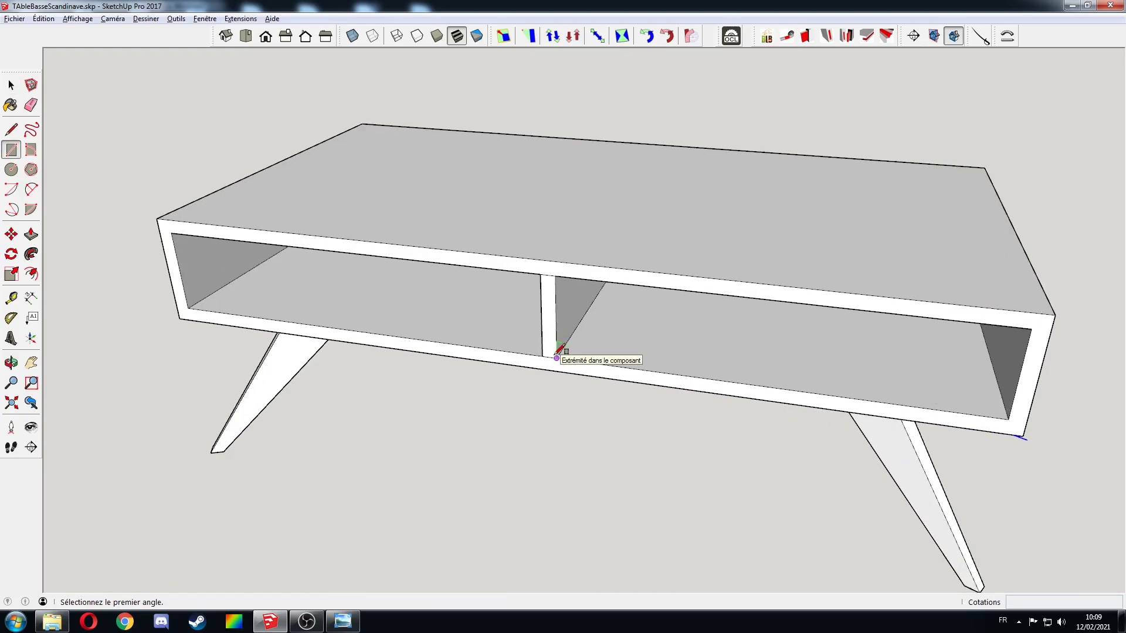
{"action": "key", "text": "t"}
{"action": "left_click", "coordinate": [596, 364]}
{"action": "left_click", "coordinate": [608, 273]}
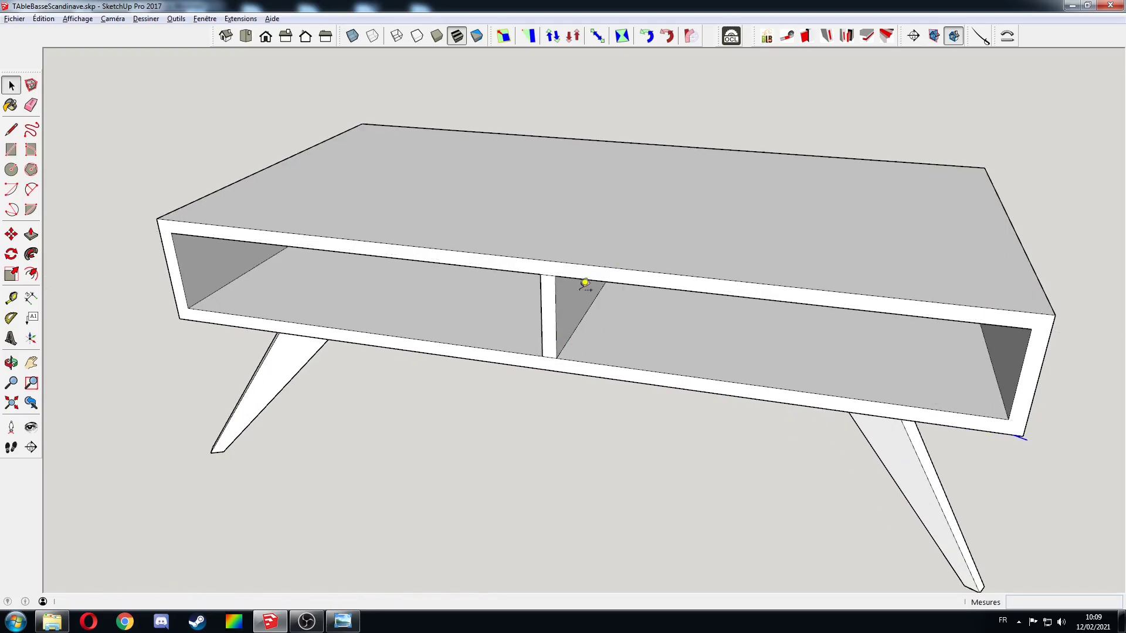
{"action": "left_click", "coordinate": [555, 295]}
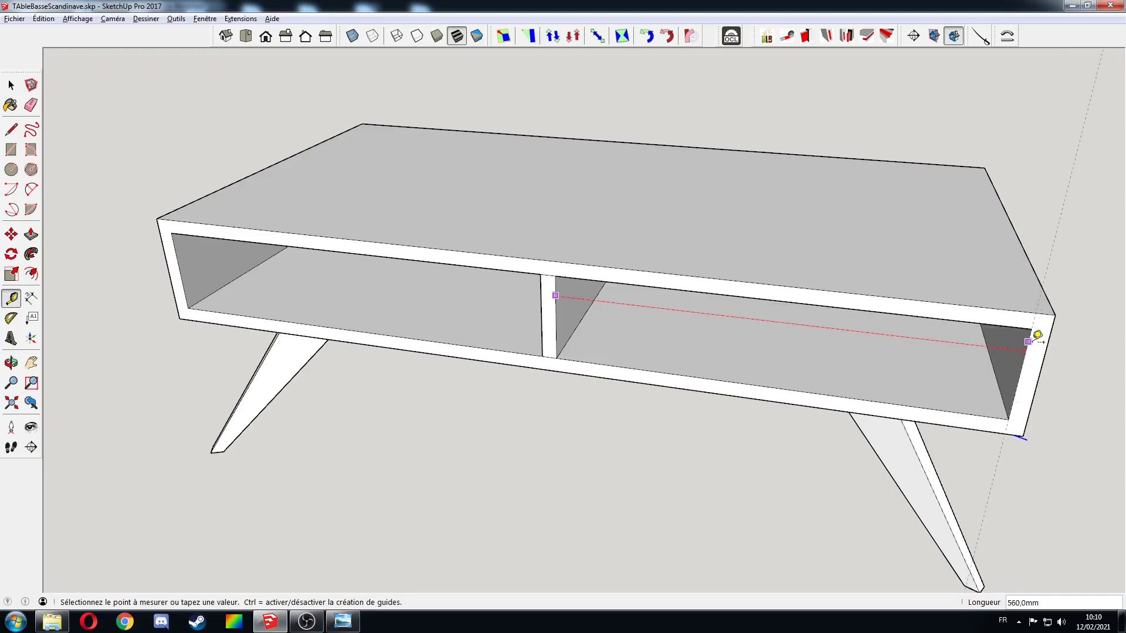
{"action": "key", "text": "space"}
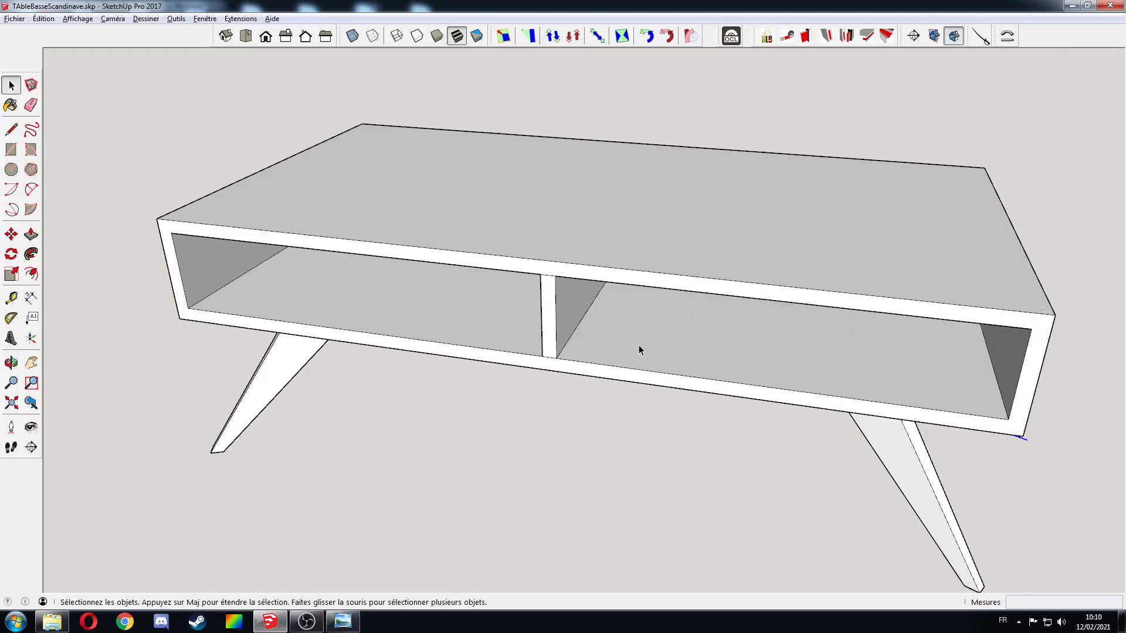
- Draw a rectangle covering the right compartment's opening from its upper corner at the divider to the opposite lower corner
{"action": "key", "text": "r"}
{"action": "left_click", "coordinate": [555, 276]}
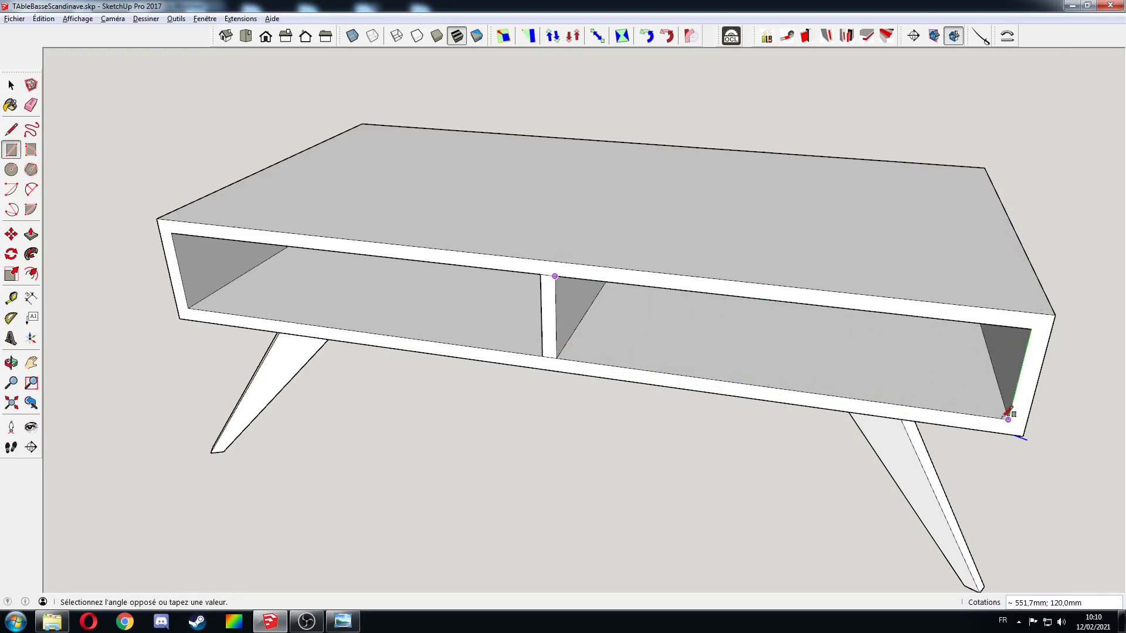
{"action": "left_click", "coordinate": [1010, 419]}
{"action": "middle_click_drag", "start_coordinate": [950, 410], "coordinate": [646, 315]}
- Make the rectangle over the right compartment a component named FaceT
{"action": "key", "text": "space"}
{"action": "left_click", "coordinate": [644, 334]}
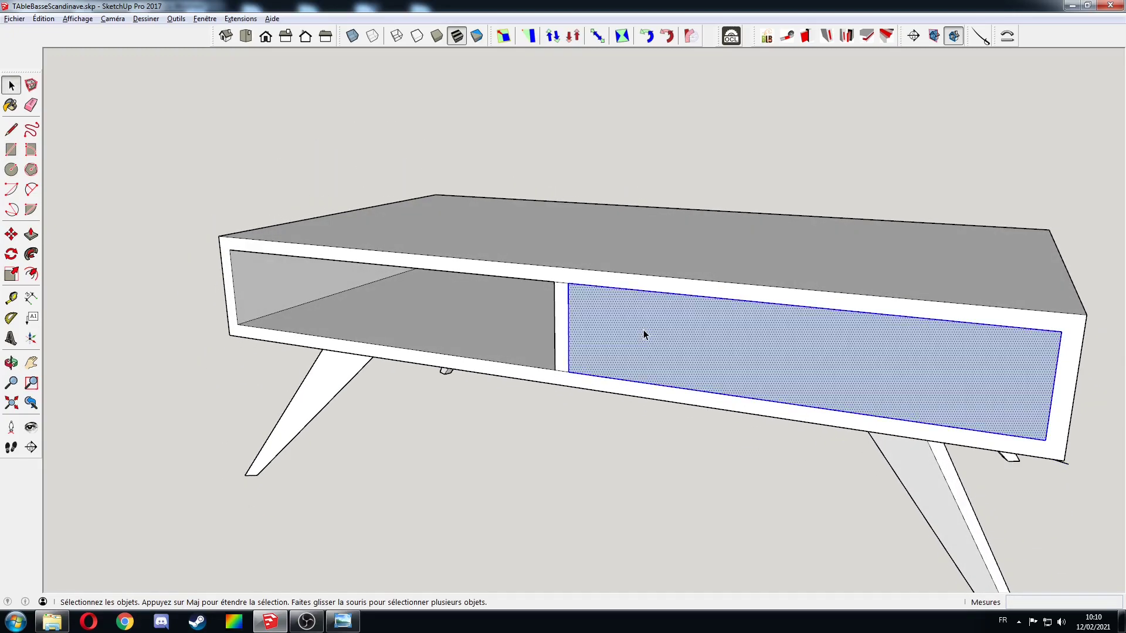
{"action": "type", "text": "gFac"}
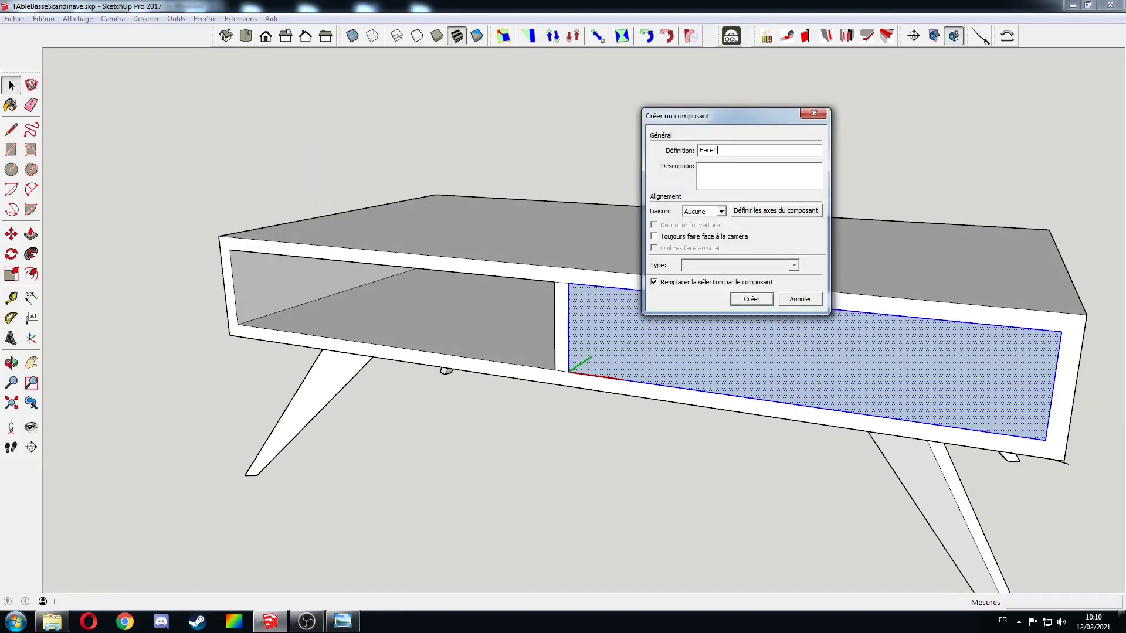
{"action": "type", "text": "eT"}
{"action": "key", "text": "Return"}
- Open the FaceT component for editing and check the drawer front's relief pattern in the reference photo
{"action": "double_click", "coordinate": [623, 344]}
{"action": "middle_click_drag", "start_coordinate": [581, 311], "coordinate": [552, 293], "text": "shift"}
{"action": "scroll", "coordinate": [551, 288], "scroll_direction": "up", "scroll_amount": 2}
{"action": "middle_click_drag", "start_coordinate": [636, 296], "coordinate": [372, 248], "text": "shift"}
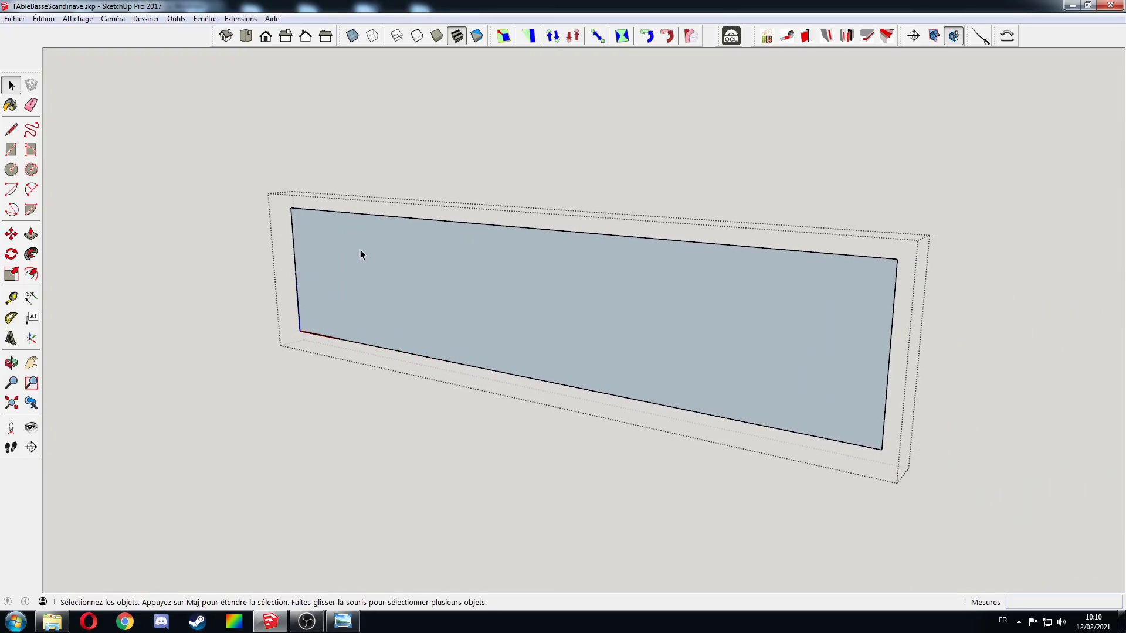
{"action": "key", "text": "alt+Tab"}
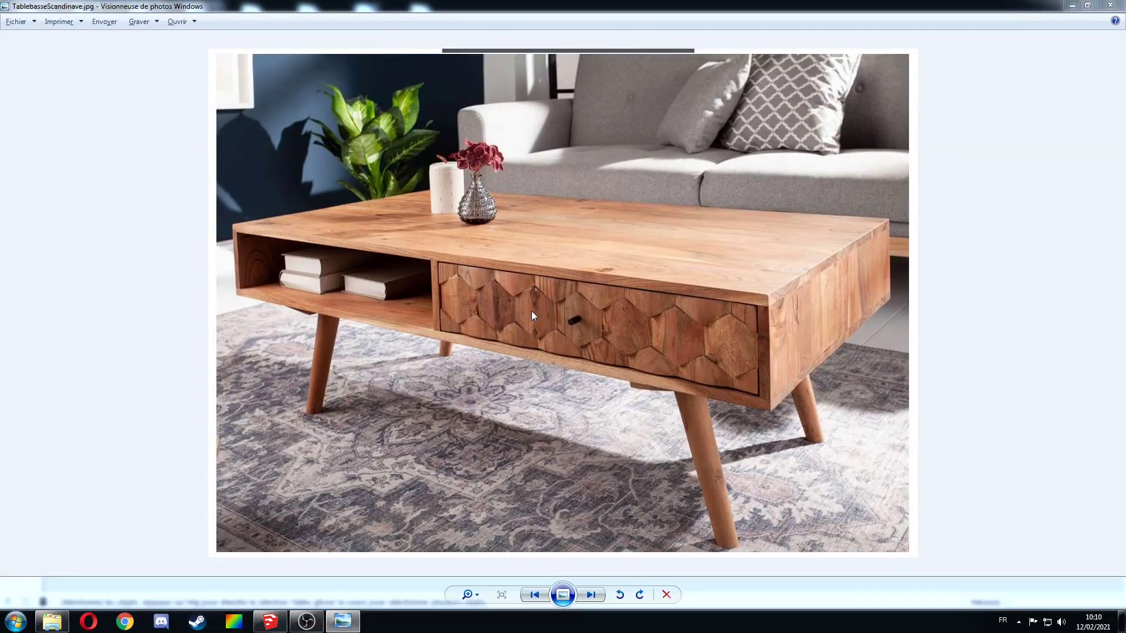
{"action": "key", "text": "alt+Tab"}
- Draw a 40 × 40 mm square in the panel's upper corner next to the divider and extrude it forward into a small block
{"action": "scroll", "coordinate": [372, 259], "scroll_direction": "up", "scroll_amount": 3}
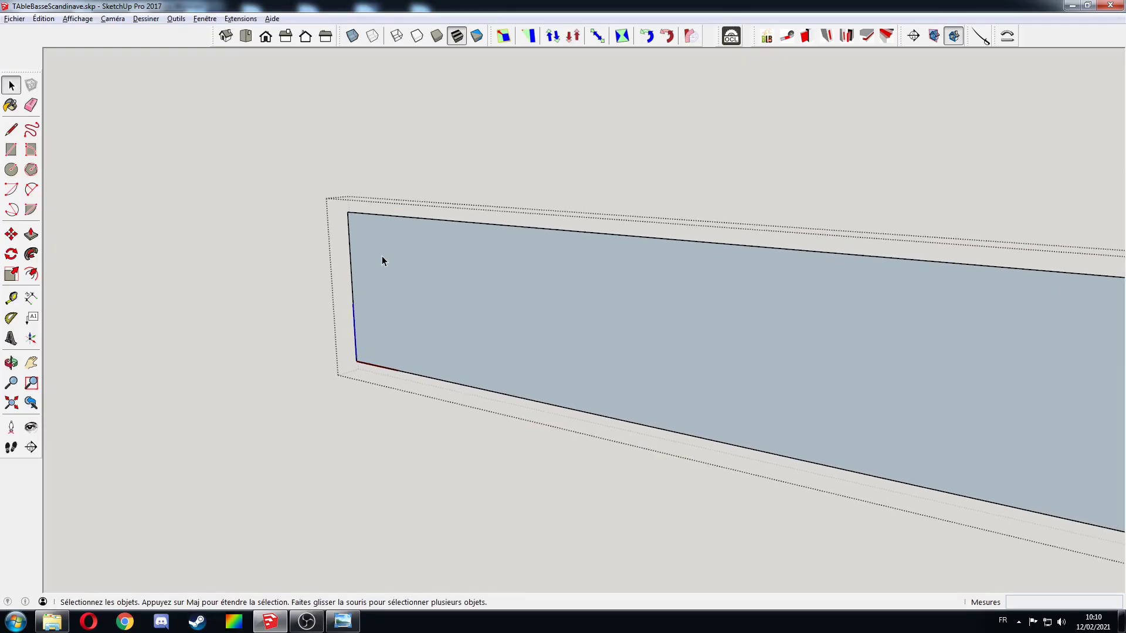
{"action": "key", "text": "r"}
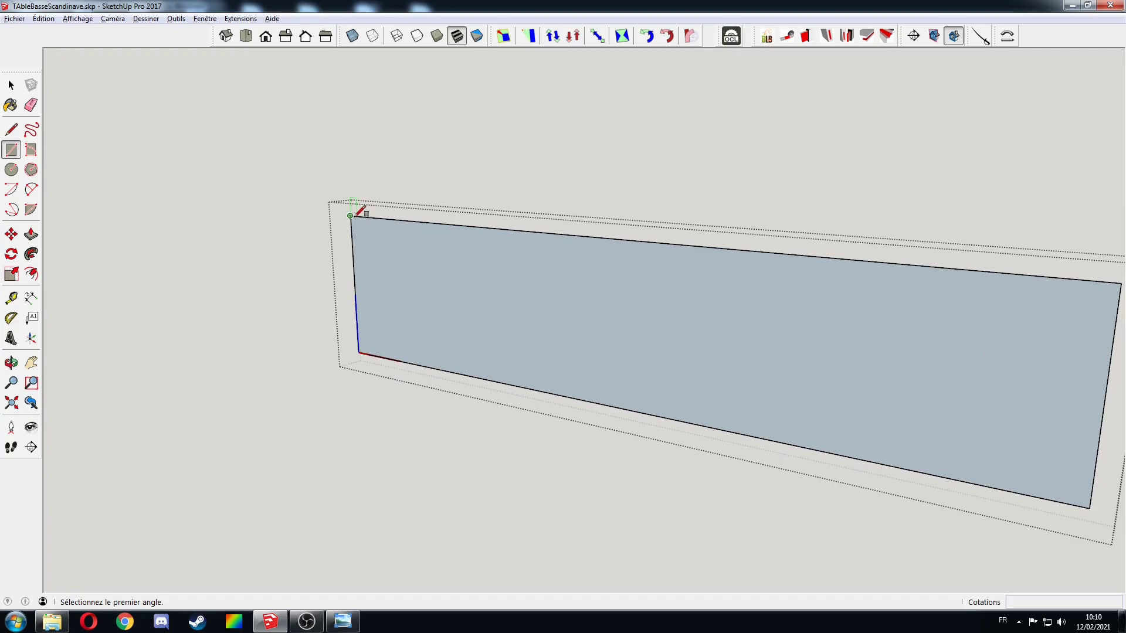
{"action": "left_click", "coordinate": [350, 215]}
{"action": "left_click", "coordinate": [397, 265]}
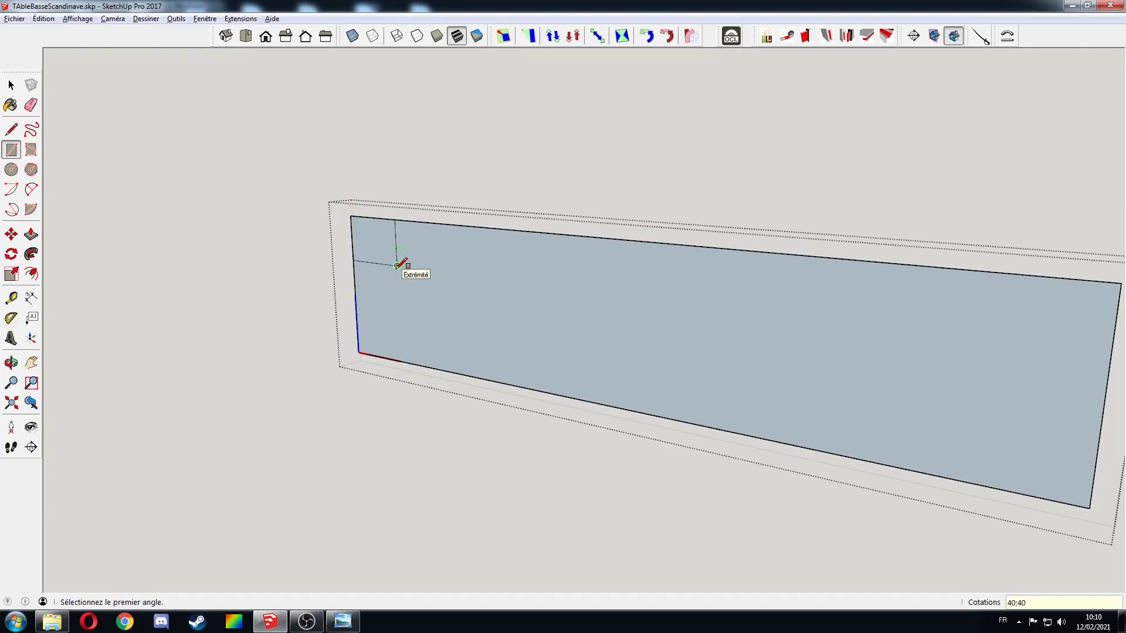
{"action": "key", "text": "p"}
{"action": "double_click", "coordinate": [367, 251]}
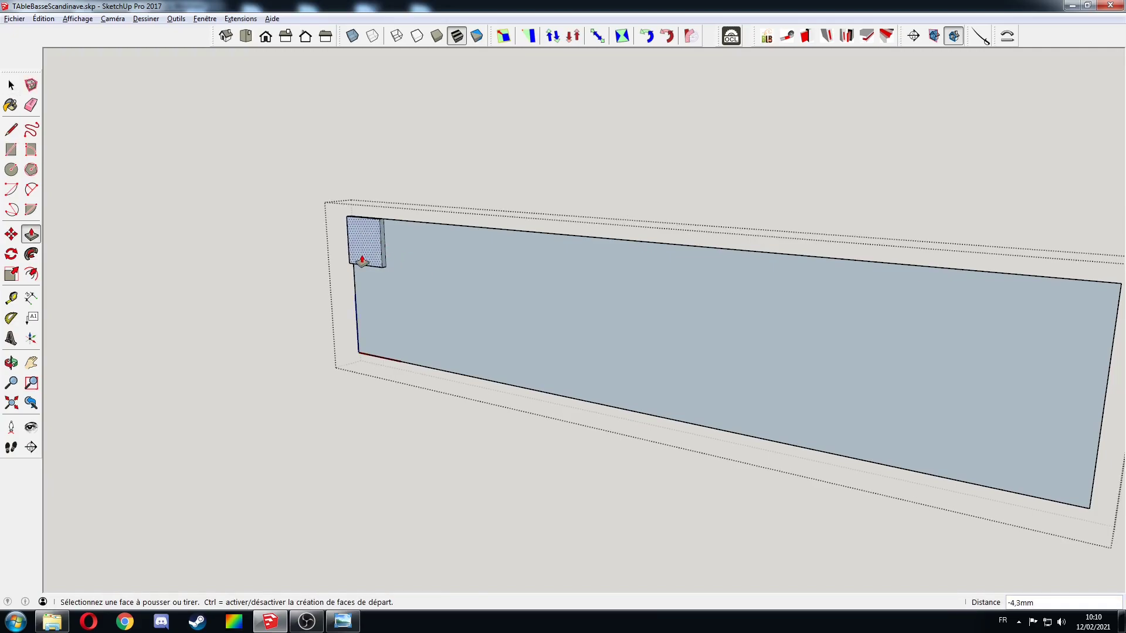
{"action": "double_click", "coordinate": [363, 259]}
- Delete the rest of the panel face with its edges, keeping only the small square block
{"action": "scroll", "coordinate": [364, 259], "scroll_direction": "down", "scroll_amount": 2}
{"action": "key", "text": "space"}
{"action": "double_click", "coordinate": [654, 371]}
{"action": "key", "text": "Delete"}
{"action": "scroll", "coordinate": [389, 269], "scroll_direction": "up", "scroll_amount": 6}
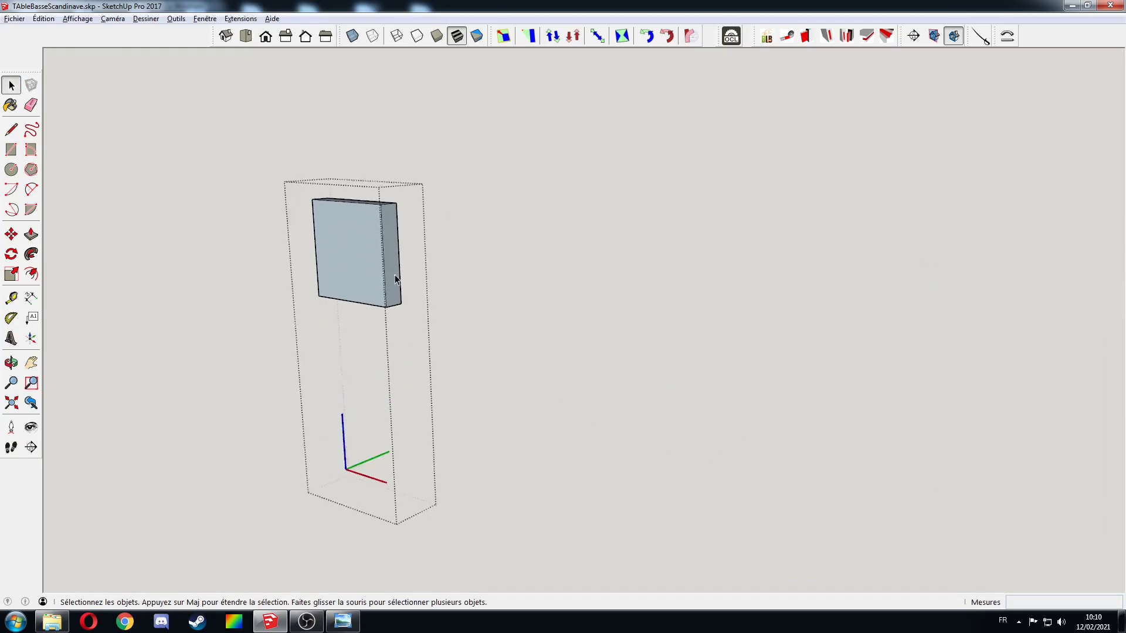
- Move the block's front vertical edge farthest from the divider back 6 mm to slope the front face
{"action": "left_click", "coordinate": [436, 322]}
{"action": "middle_click_drag", "start_coordinate": [455, 238], "coordinate": [469, 353]}
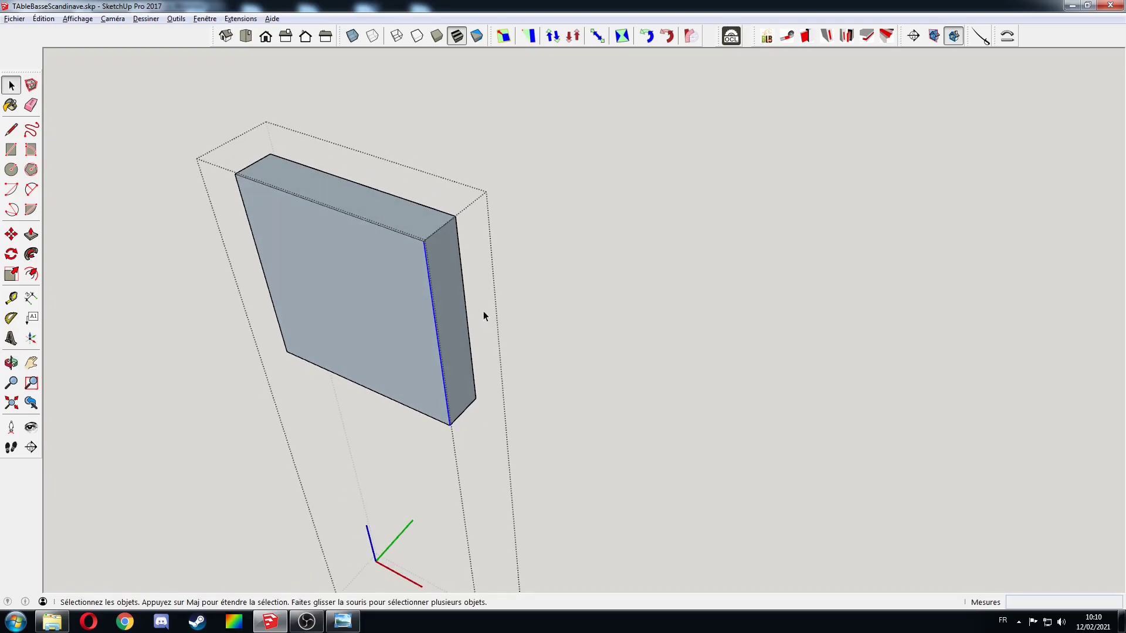
{"action": "key", "text": "m"}
{"action": "left_click", "coordinate": [423, 239]}
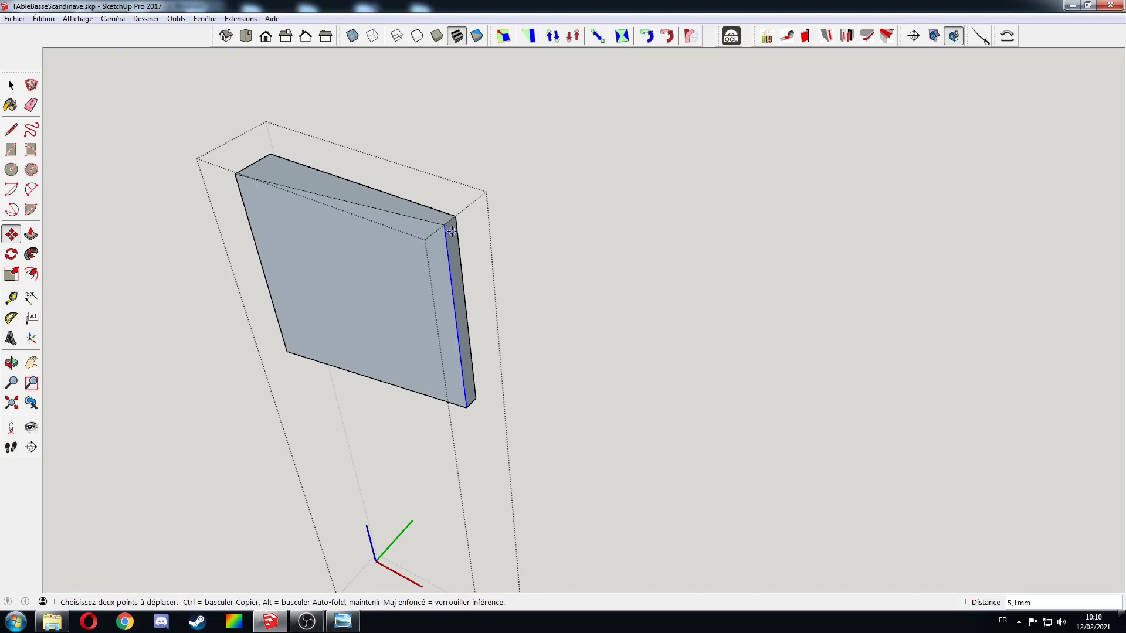
{"action": "type", "text": "6"}
{"action": "key", "text": "Return"}
{"action": "key", "text": "space"}
- Reverse all faces of the sloped block so their front sides point outward, and close the component
{"action": "middle_click_drag", "start_coordinate": [223, 279], "coordinate": [449, 258]}
{"action": "triple_click", "coordinate": [578, 336]}
{"action": "right_click", "coordinate": [545, 288]}
{"action": "left_click", "coordinate": [595, 391]}
{"action": "left_click", "coordinate": [427, 362]}
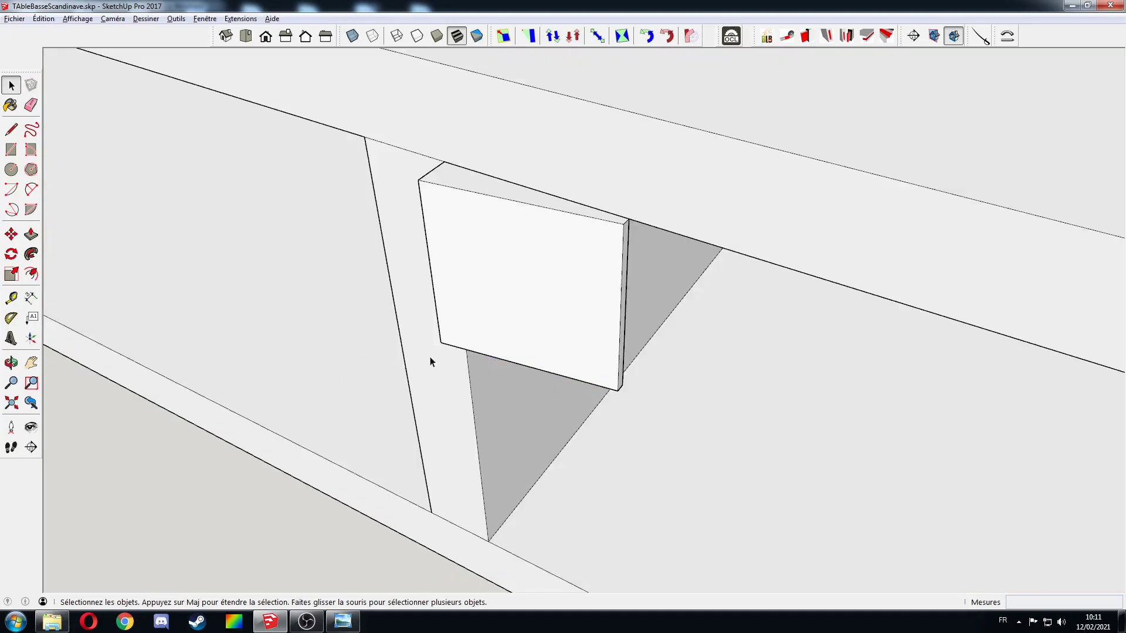
- Copy the sloped block along the compartment's upper edge so that the copy sits directly against the original
{"action": "left_click", "coordinate": [579, 299]}
{"action": "key", "text": "m"}
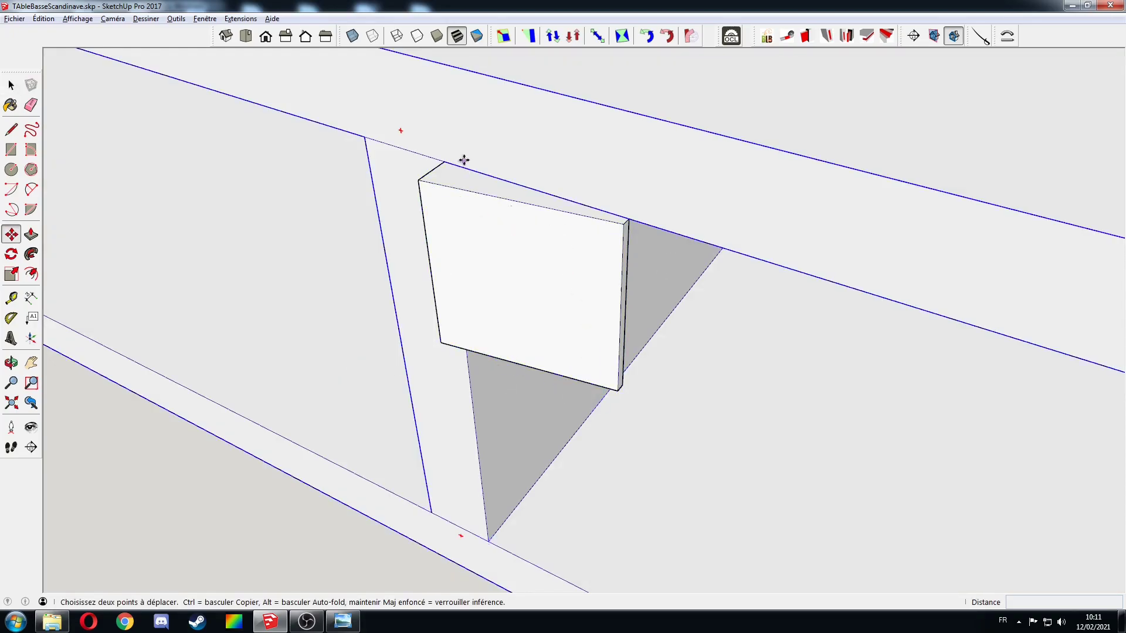
{"action": "left_click", "coordinate": [447, 160]}
{"action": "key", "text": "ctrl"}
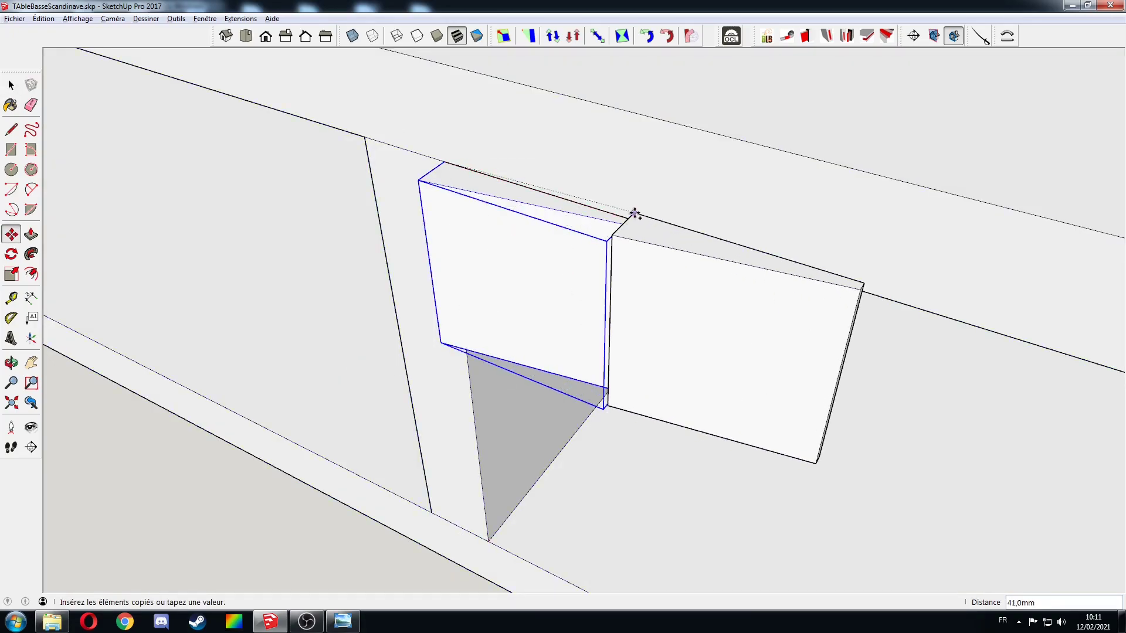
{"action": "left_click", "coordinate": [629, 221]}
{"action": "left_click", "coordinate": [648, 333]}
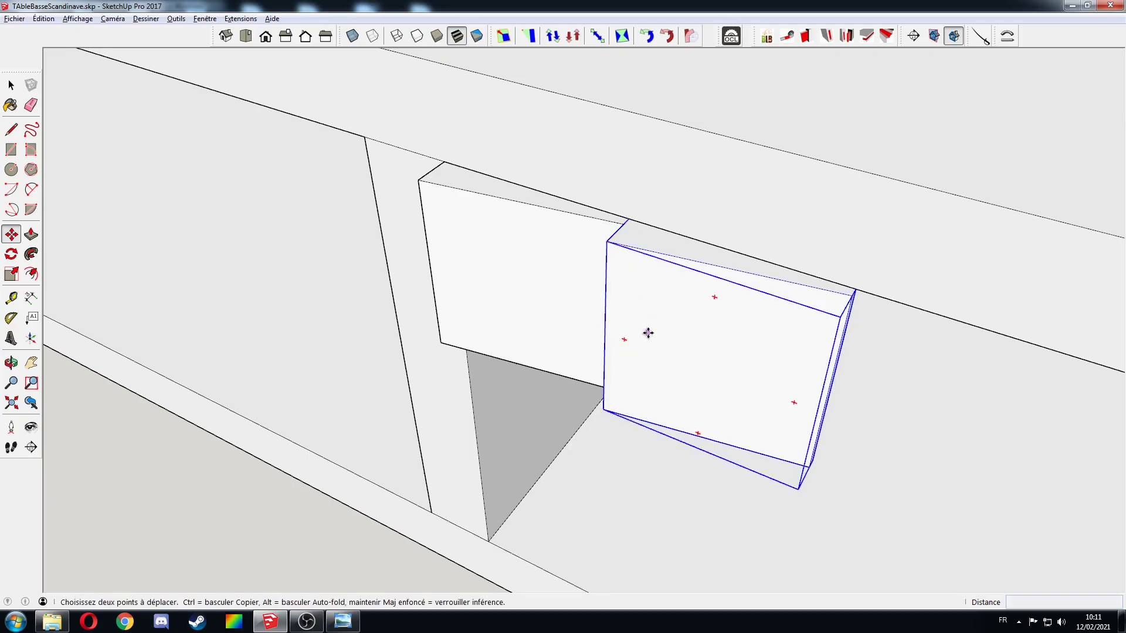
- Rotate the copied second block in place on its front face so that its slope runs in a different direction
{"action": "left_click", "coordinate": [719, 297]}
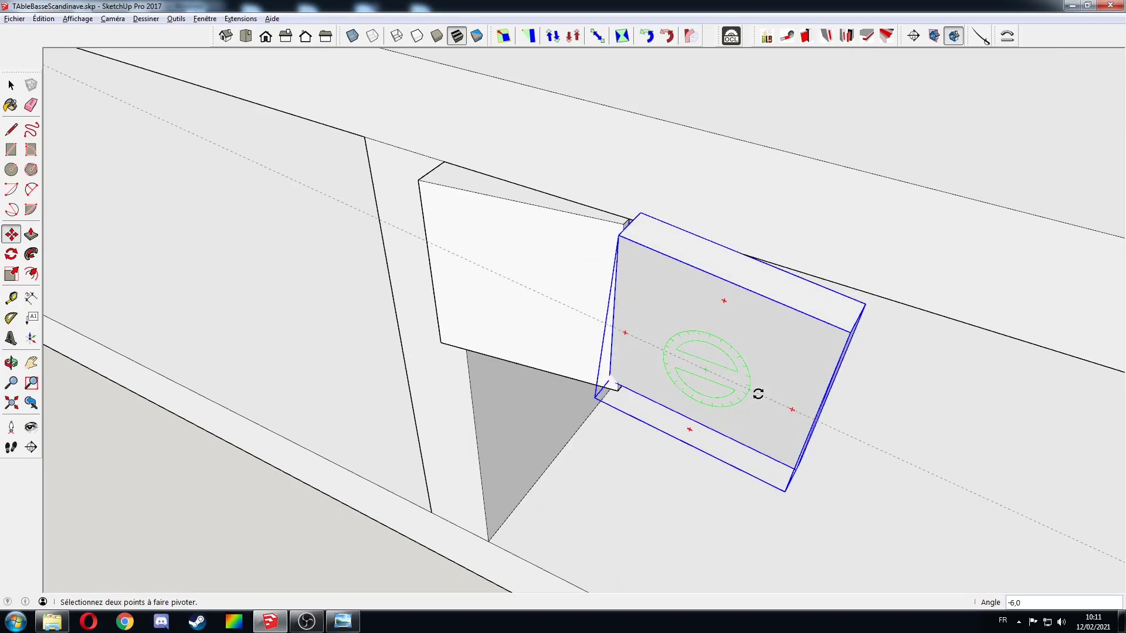
{"action": "key", "text": "Escape"}
{"action": "scroll", "coordinate": [639, 381], "scroll_direction": "down", "scroll_amount": 2}
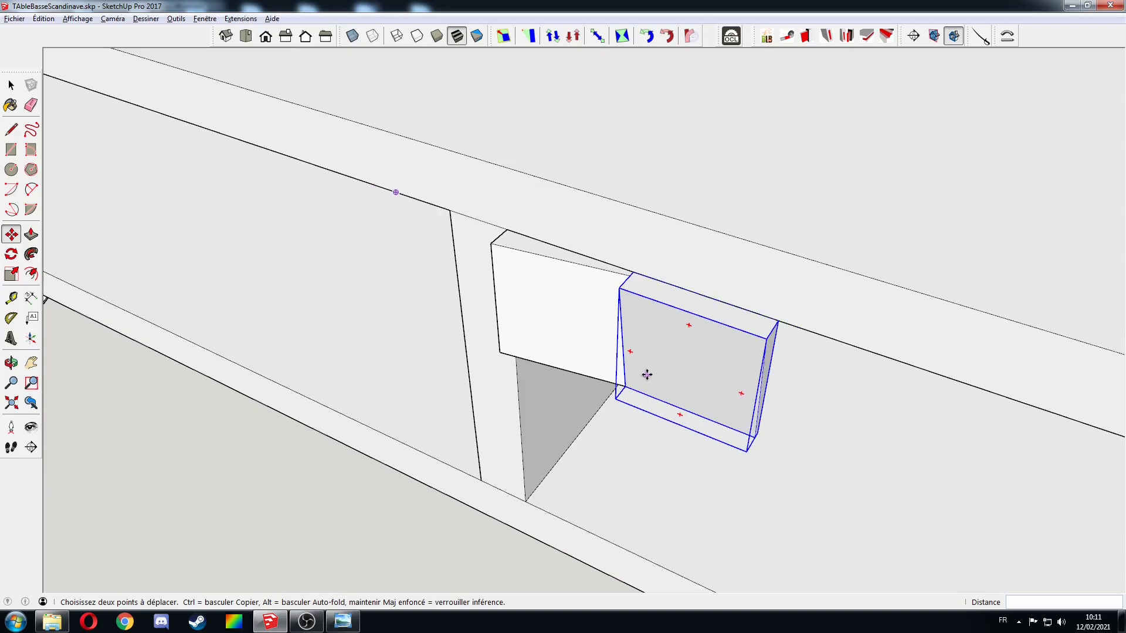
- Copy the second block 40 mm along the compartment's upper edge and rotate the new third block in place by 90°
{"action": "key", "text": "ctrl"}
{"action": "left_click", "coordinate": [633, 274]}
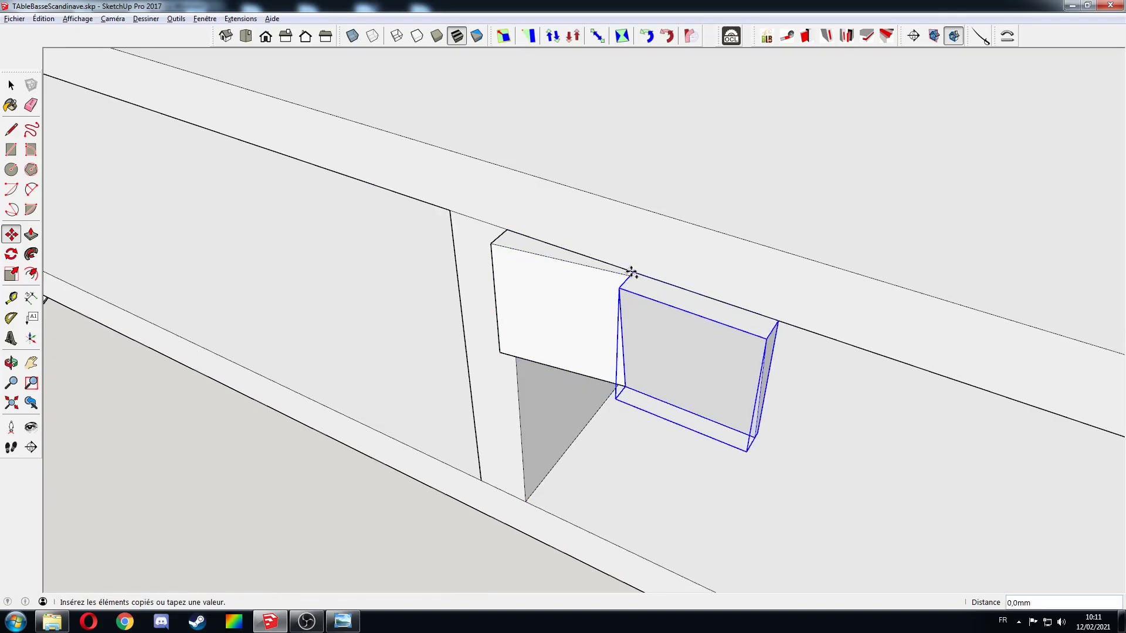
{"action": "left_click", "coordinate": [777, 322]}
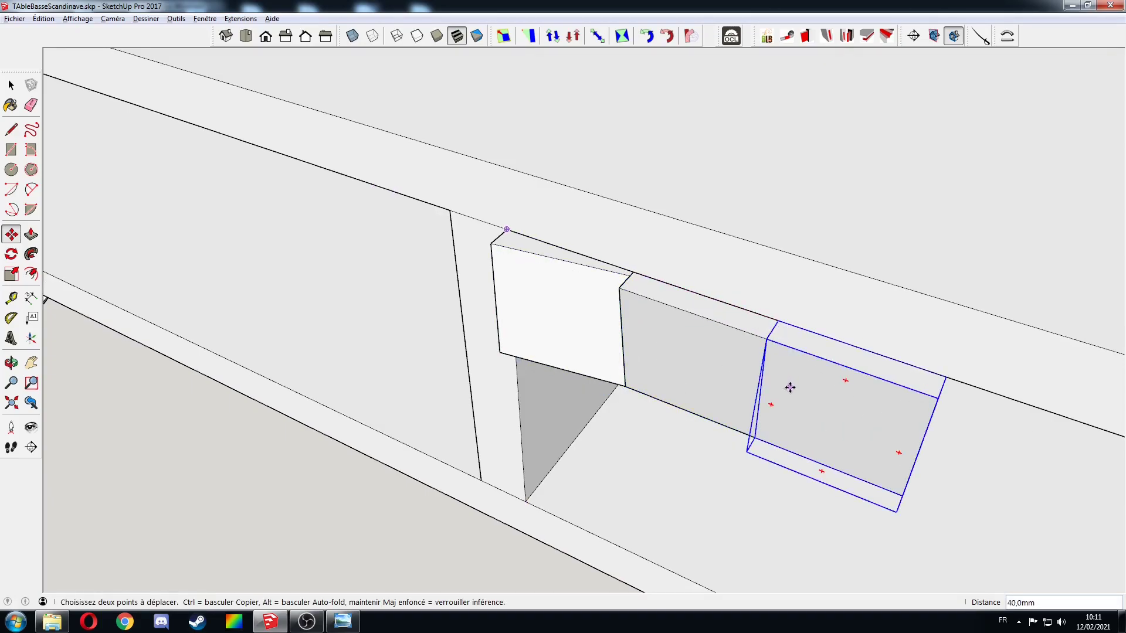
{"action": "left_click", "coordinate": [773, 402]}
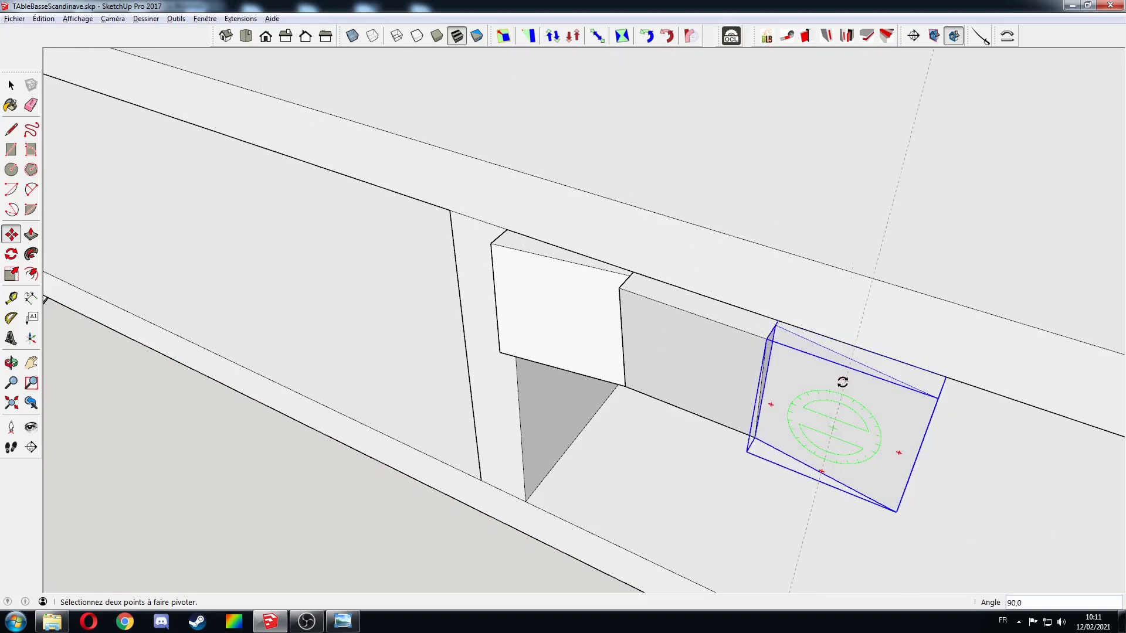
{"action": "key", "text": "space"}
- Copy a block along the upper edge as the fourth in the row and orient it to vary the slope
{"action": "key", "text": "m"}
{"action": "key", "text": "ctrl"}
{"action": "left_click", "coordinate": [633, 272]}
{"action": "left_click", "coordinate": [777, 325]}
{"action": "scroll", "coordinate": [809, 374], "scroll_direction": "down", "scroll_amount": 3}
{"action": "left_click", "coordinate": [598, 306]}
{"action": "left_click", "coordinate": [660, 332]}
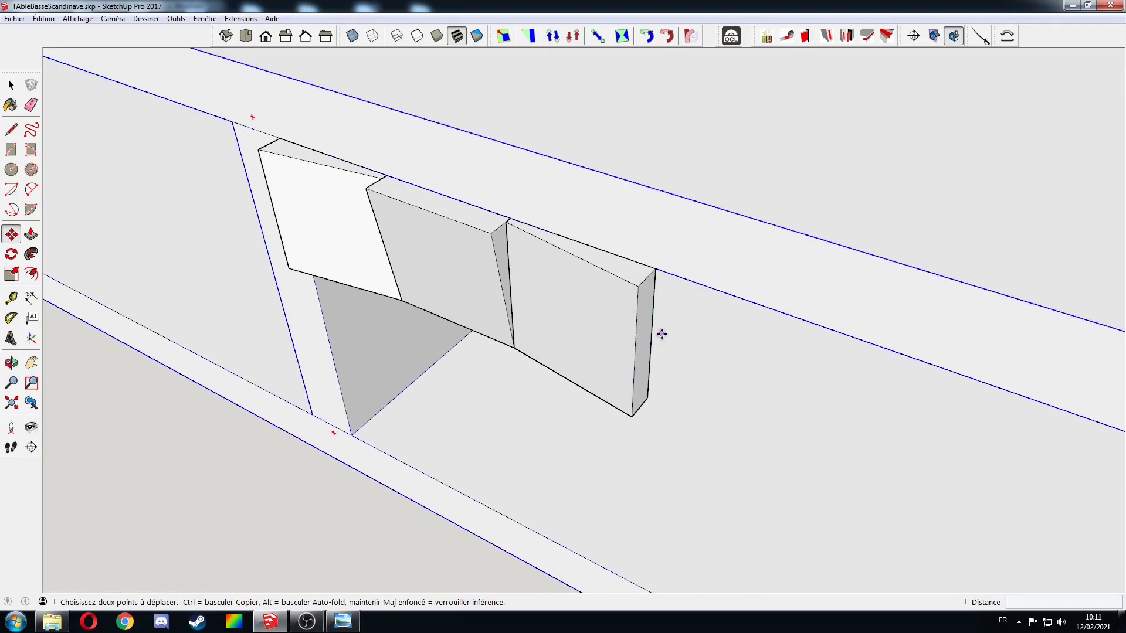
{"action": "key", "text": "ctrl"}
{"action": "left_click", "coordinate": [511, 219]}
{"action": "left_click", "coordinate": [720, 331]}
- Copy the group of four blocks 160 mm along the upper edge and repeat the copy three times (*3)
{"action": "scroll", "coordinate": [770, 409], "scroll_direction": "down", "scroll_amount": 5}
{"action": "key", "text": "space"}
{"action": "left_click_drag", "start_coordinate": [465, 283], "coordinate": [737, 456]}
{"action": "middle_click_drag", "start_coordinate": [645, 448], "coordinate": [622, 440]}
{"action": "key", "text": "m"}
{"action": "left_click", "coordinate": [484, 296]}
{"action": "key", "text": "ctrl"}
{"action": "left_click", "coordinate": [647, 375]}
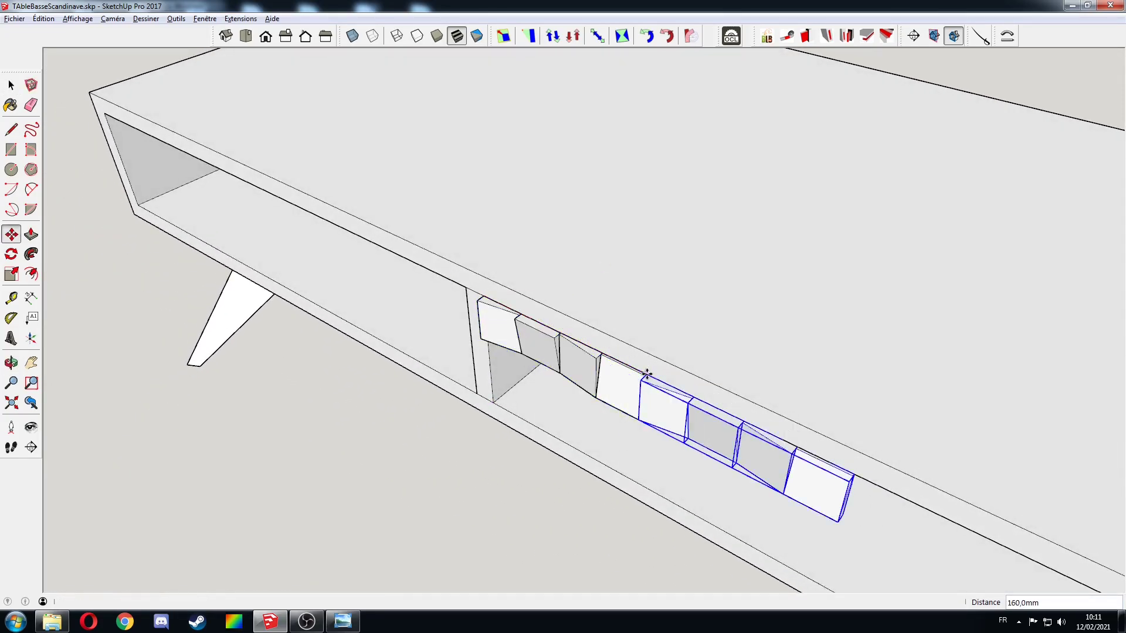
{"action": "scroll", "coordinate": [698, 435], "scroll_direction": "down", "scroll_amount": 2}
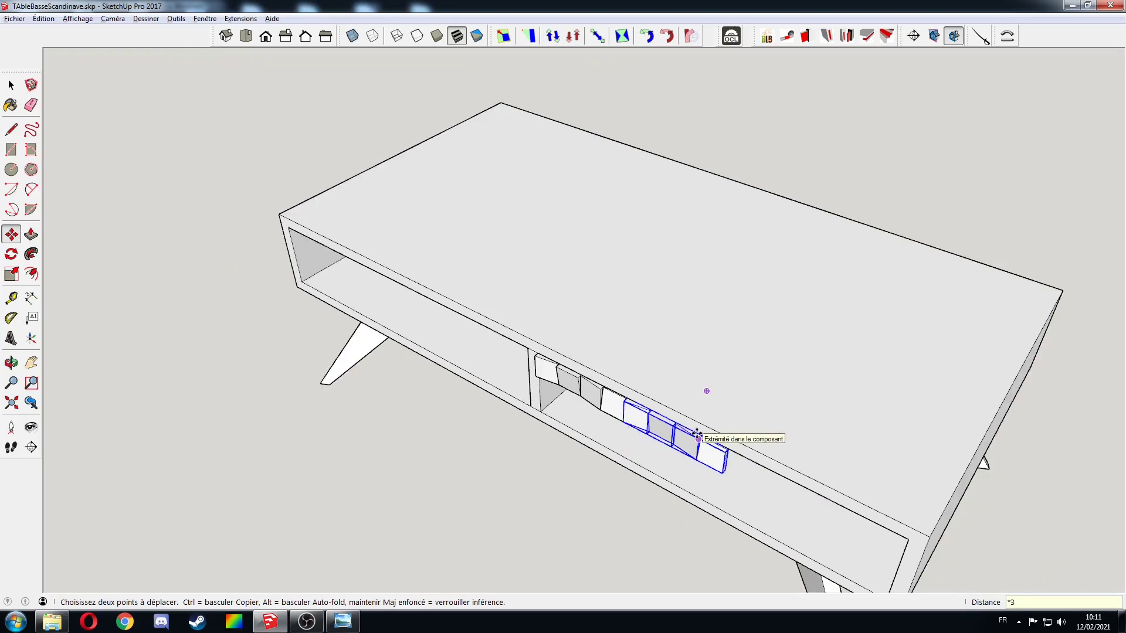
{"action": "type", "text": "*3"}
{"action": "key", "text": "Return"}
- Copy the whole row diagonally, one block down and one block towards the open compartment, and repeat the copy three times (*3)
{"action": "middle_click_drag", "start_coordinate": [697, 434], "coordinate": [714, 314]}
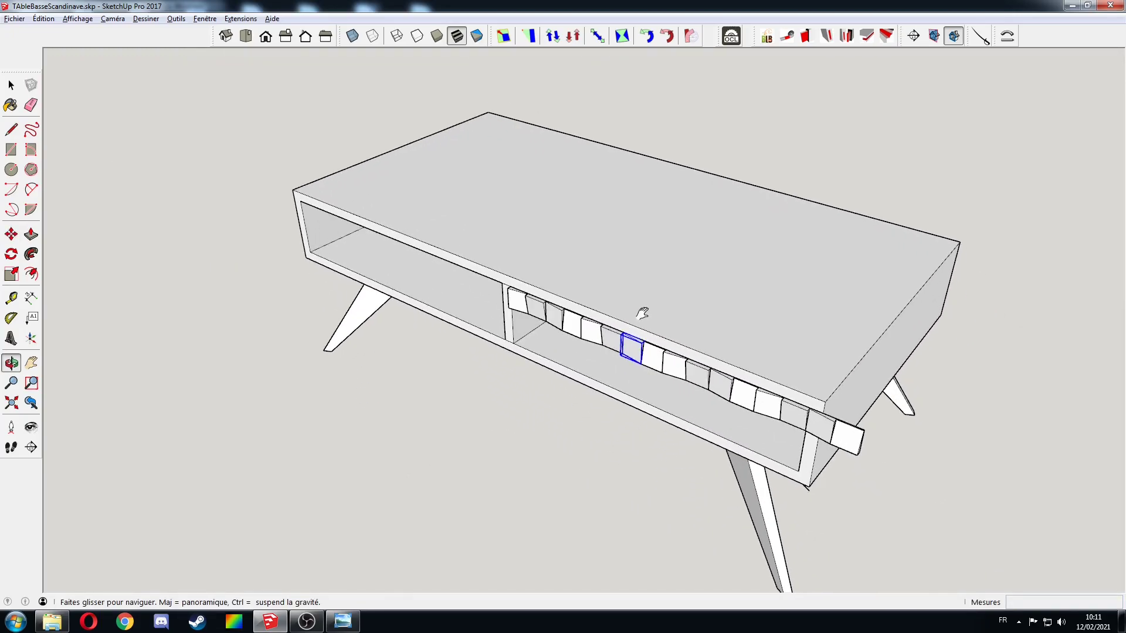
{"action": "key", "text": "q"}
{"action": "key", "text": "space"}
{"action": "middle_click_drag", "start_coordinate": [721, 360], "coordinate": [680, 336]}
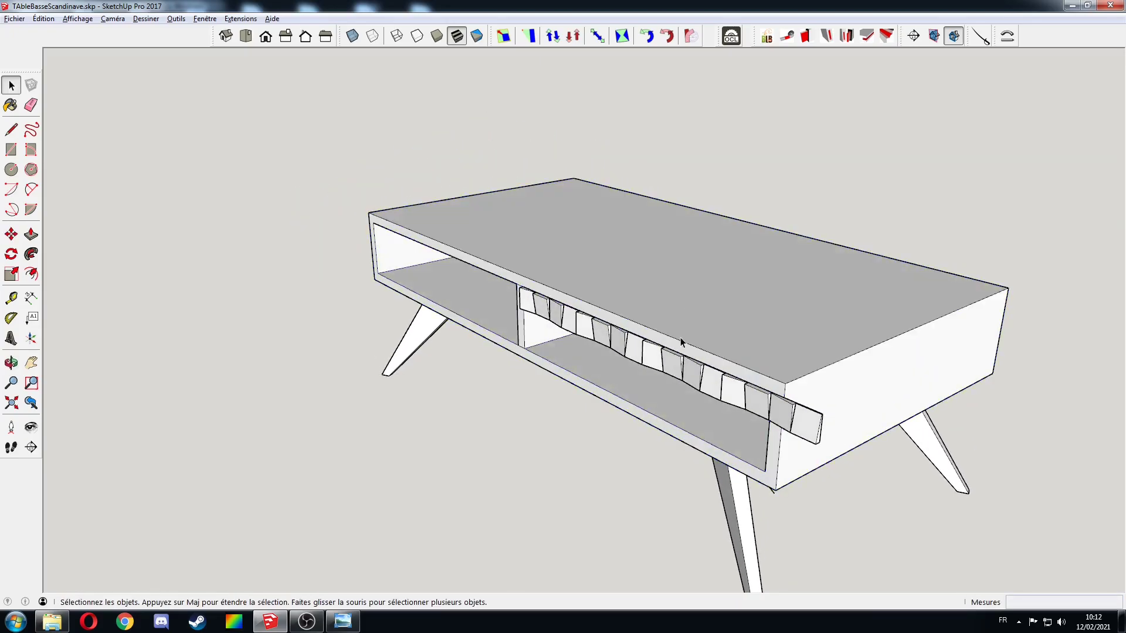
{"action": "left_click_drag", "start_coordinate": [490, 274], "coordinate": [867, 471]}
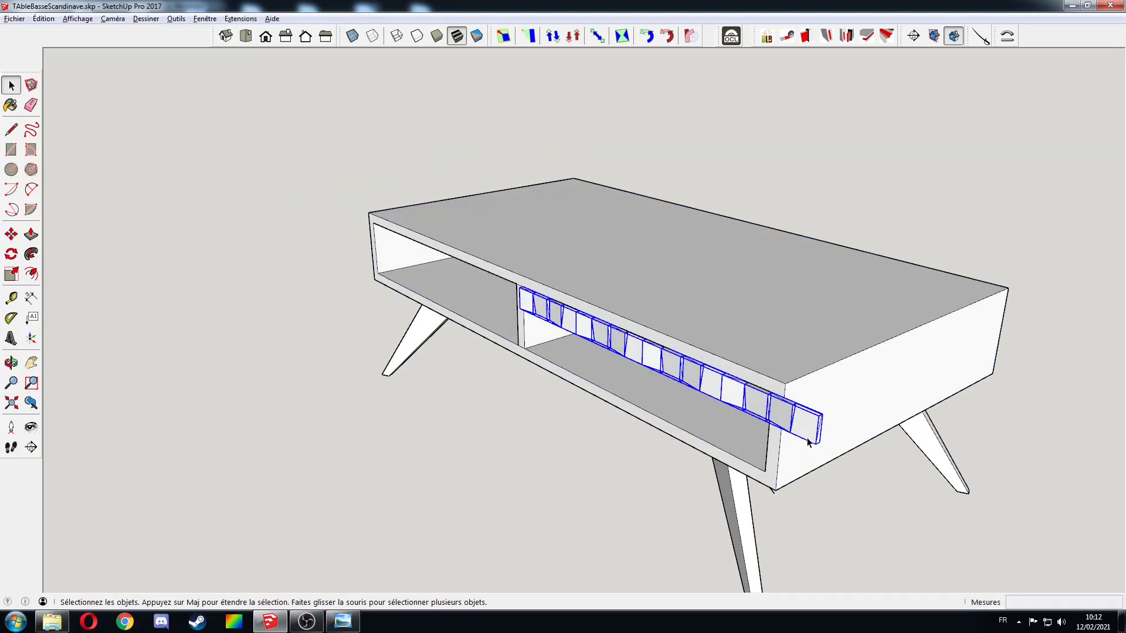
{"action": "middle_click_drag", "start_coordinate": [808, 441], "coordinate": [697, 335]}
{"action": "middle_click_drag", "start_coordinate": [729, 382], "coordinate": [755, 175]}
{"action": "scroll", "coordinate": [559, 317], "scroll_direction": "up", "scroll_amount": 3}
{"action": "key", "text": "m"}
{"action": "left_click", "coordinate": [762, 168]}
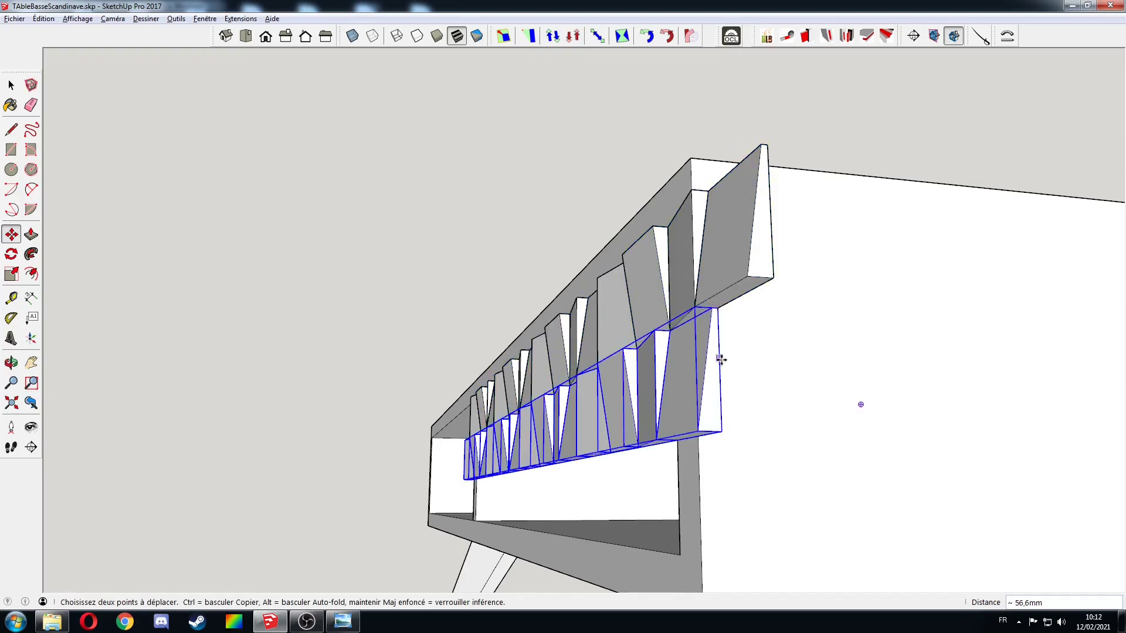
{"action": "left_click", "coordinate": [716, 326]}
{"action": "middle_click_drag", "start_coordinate": [716, 327], "coordinate": [948, 419]}
{"action": "key", "text": "Return"}
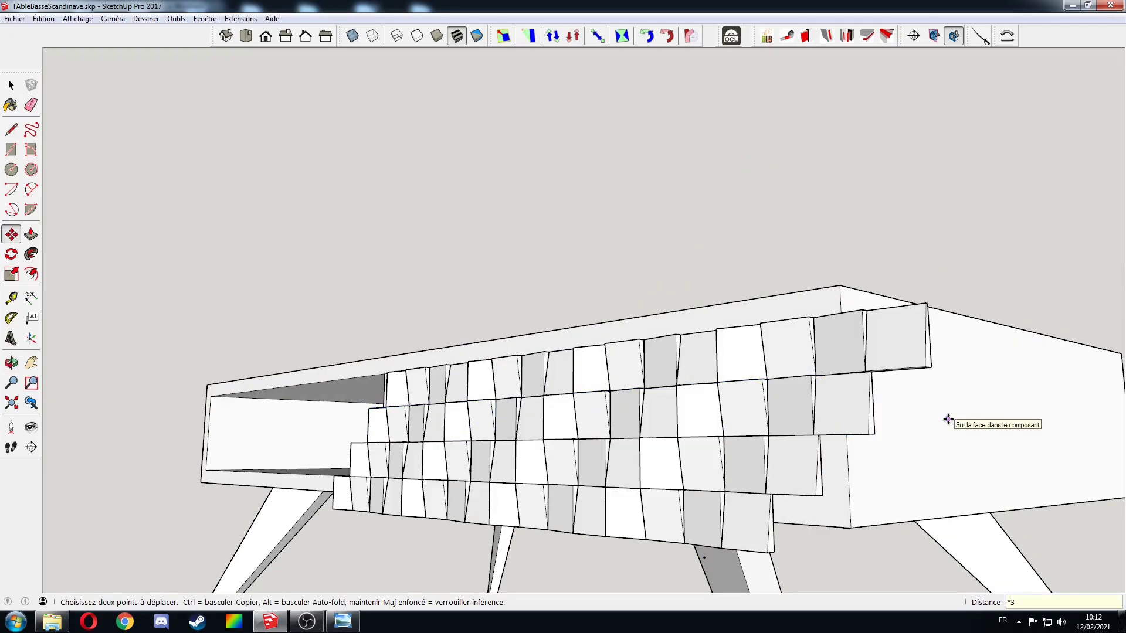
- Delete the surplus blocks that extend past the drawer compartment's sides and the row below its floor
{"action": "middle_click_drag", "start_coordinate": [805, 392], "coordinate": [839, 307]}
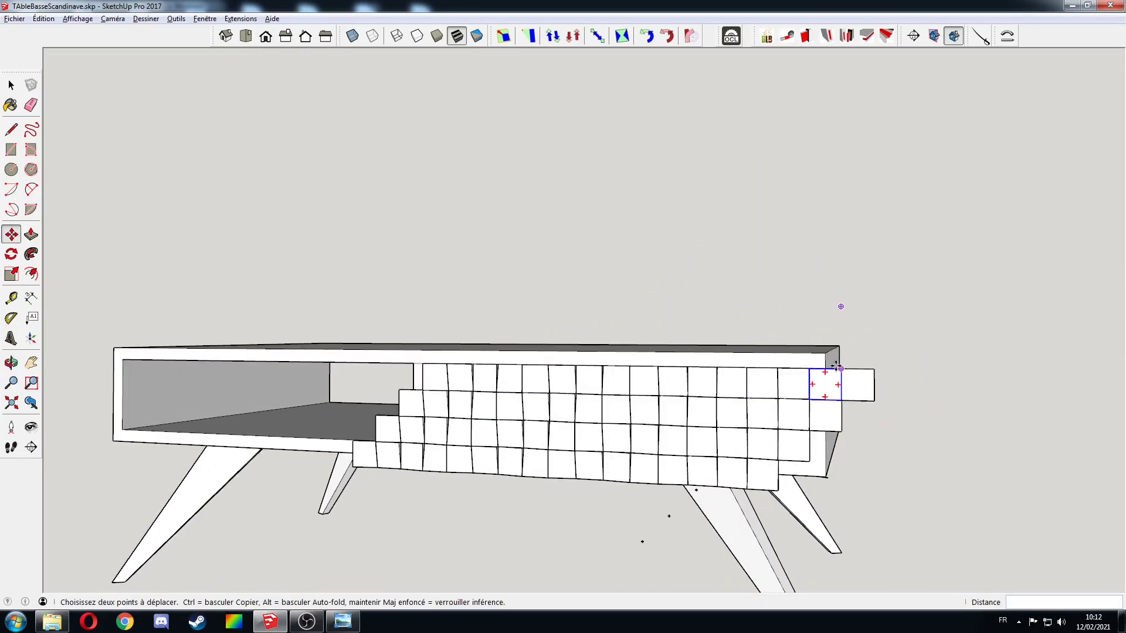
{"action": "key", "text": "space"}
{"action": "key", "text": "Delete"}
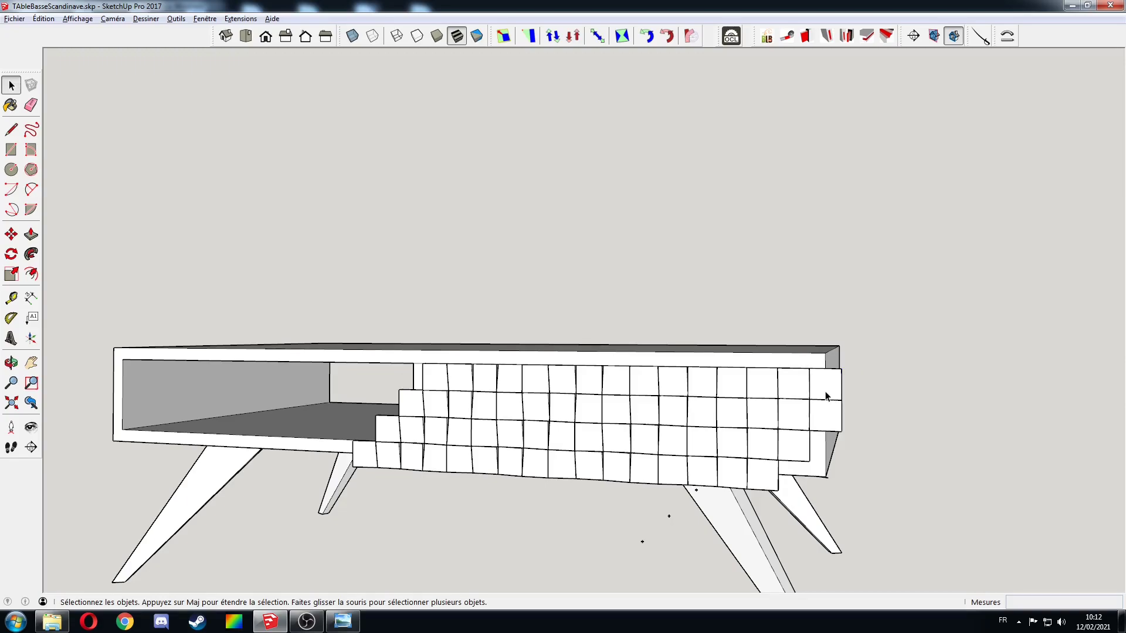
{"action": "middle_click_drag", "start_coordinate": [825, 423], "coordinate": [643, 428]}
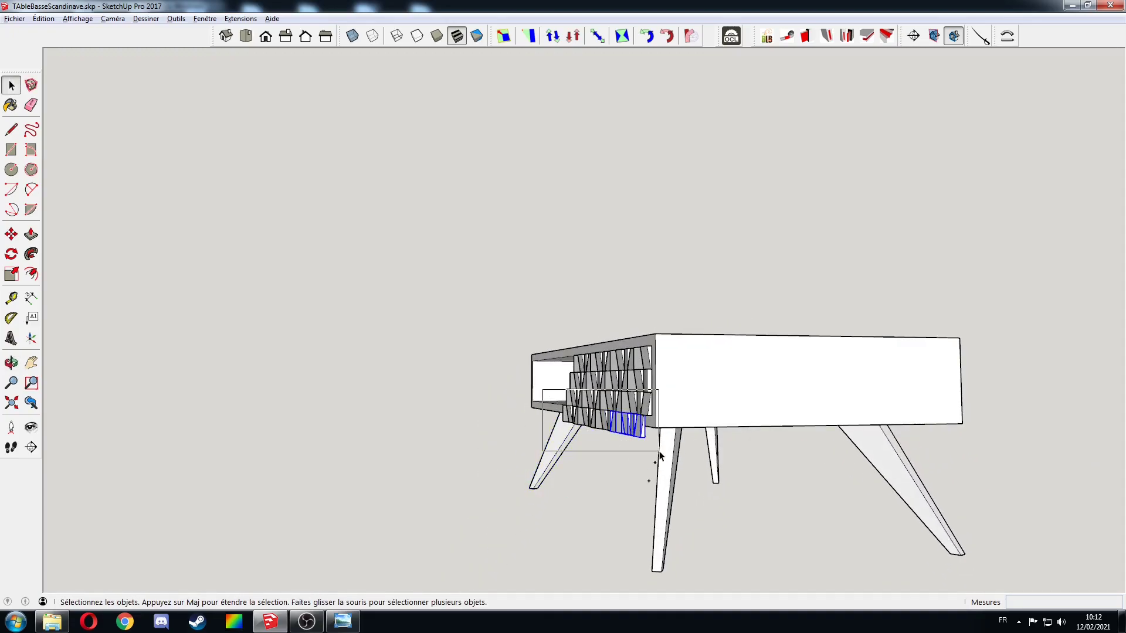
{"action": "scroll", "coordinate": [444, 390], "scroll_direction": "up", "scroll_amount": 3}
{"action": "middle_click_drag", "start_coordinate": [638, 445], "coordinate": [566, 459]}
- Make all the remaining relief blocks one component named FaceTiroir
{"action": "left_click_drag", "start_coordinate": [470, 331], "coordinate": [822, 424]}
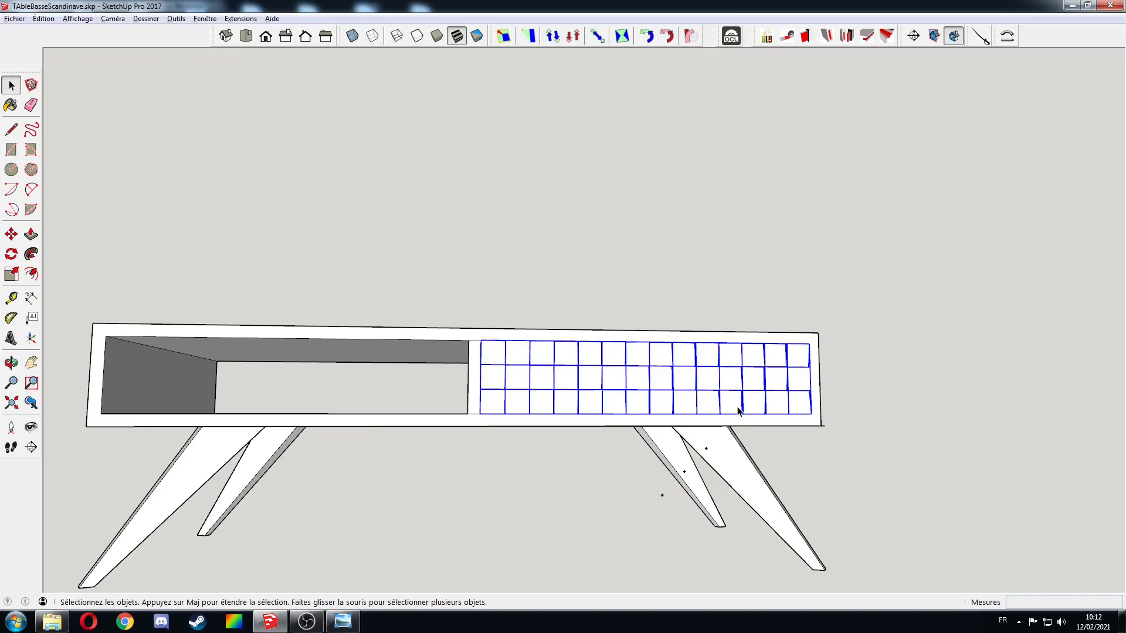
{"action": "key", "text": "g"}
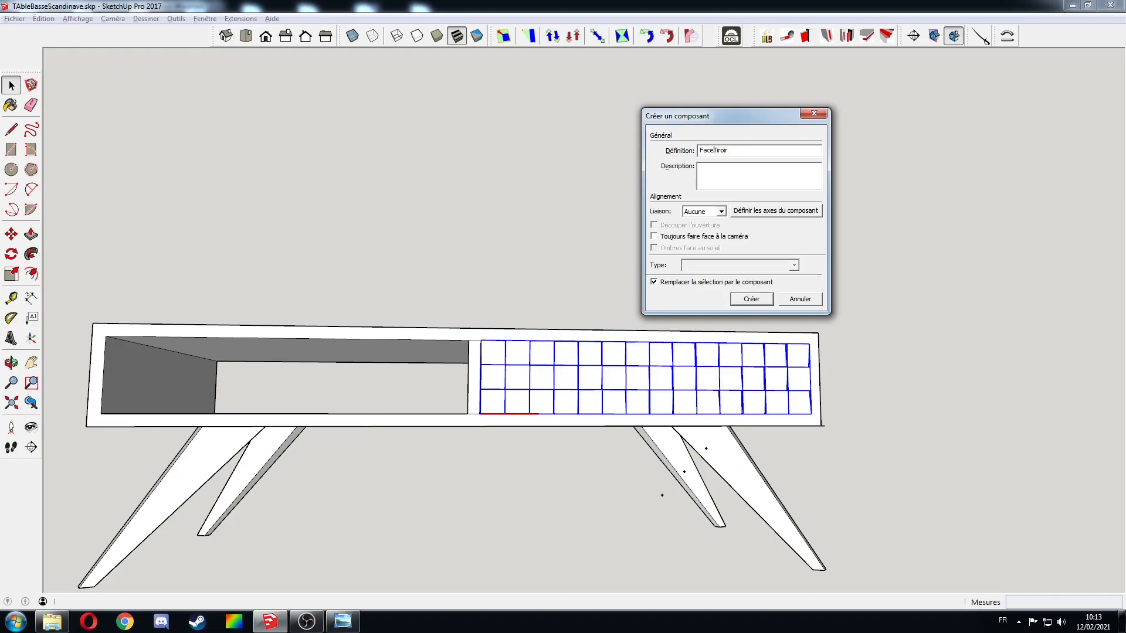
{"action": "key", "text": "Return"}
- Open the drawer front component, examine its relief blocks from several angles, and close it
{"action": "double_click", "coordinate": [684, 372]}
{"action": "middle_click_drag", "start_coordinate": [684, 372], "coordinate": [543, 358]}
{"action": "middle_click_drag", "start_coordinate": [717, 391], "coordinate": [858, 333]}
{"action": "middle_click_drag", "start_coordinate": [912, 287], "coordinate": [479, 317]}
{"action": "key", "text": "l"}
{"action": "key", "text": "space"}
{"action": "scroll", "coordinate": [485, 312], "scroll_direction": "up", "scroll_amount": 3}
{"action": "scroll", "coordinate": [485, 317], "scroll_direction": "down", "scroll_amount": 5}
{"action": "left_click", "coordinate": [773, 359]}
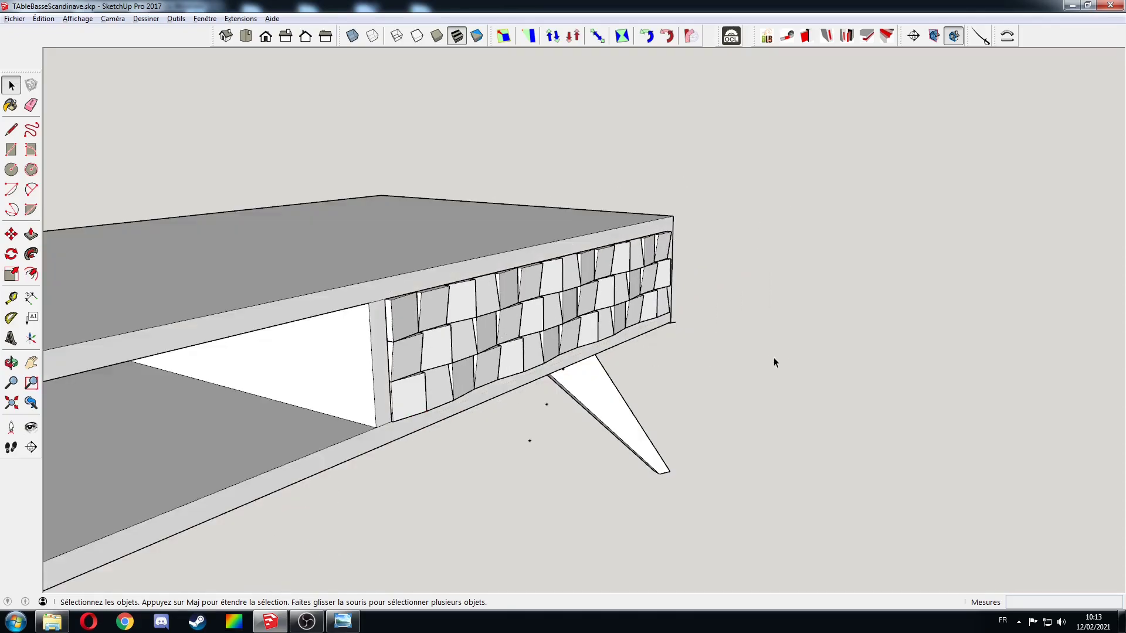
- Move the drawer front 8 mm back into its compartment
{"action": "middle_click_drag", "start_coordinate": [765, 344], "coordinate": [564, 335]}
{"action": "left_click", "coordinate": [559, 330]}
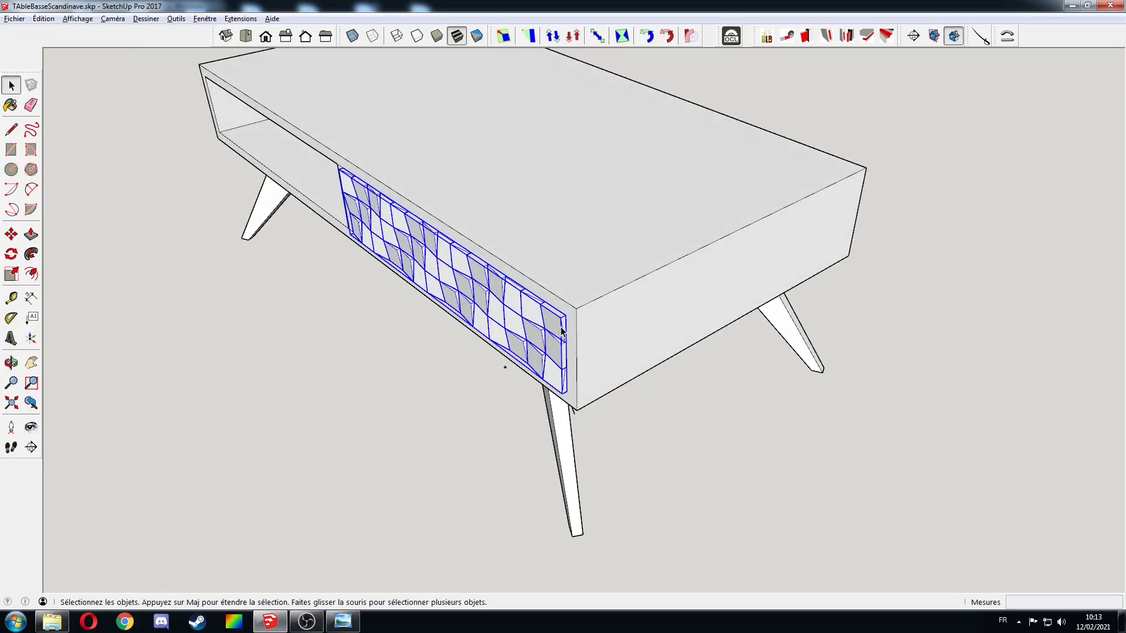
{"action": "scroll", "coordinate": [561, 332], "scroll_direction": "up", "scroll_amount": 2}
{"action": "key", "text": "m"}
{"action": "left_click", "coordinate": [567, 310]}
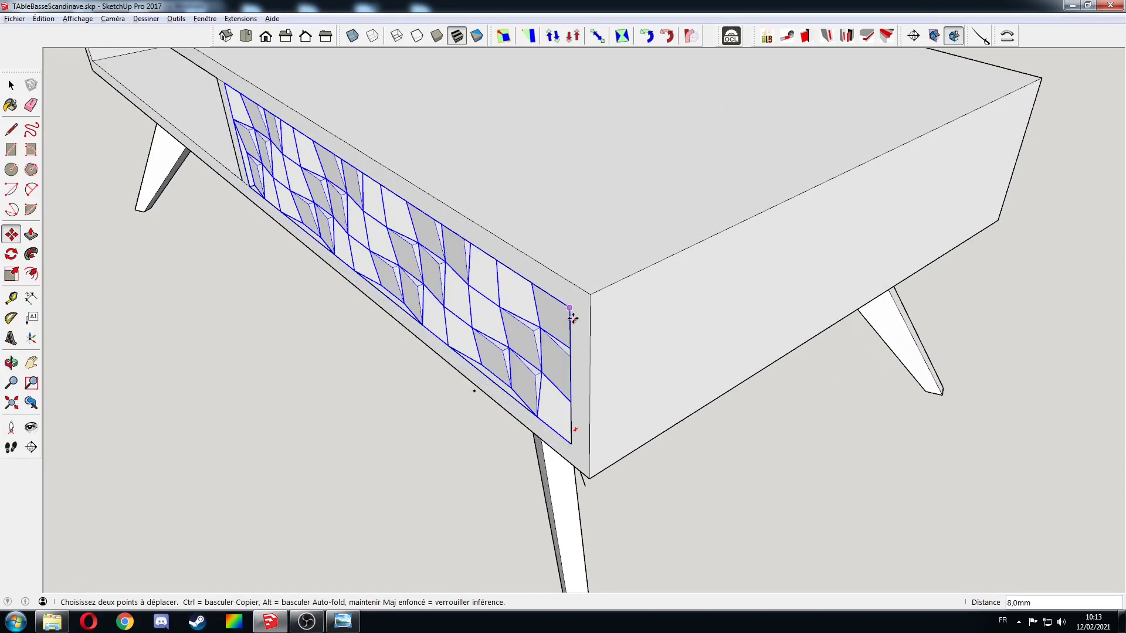
{"action": "scroll", "coordinate": [572, 317], "scroll_direction": "down", "scroll_amount": 3}
{"action": "key", "text": "space"}
{"action": "left_click", "coordinate": [410, 444]}
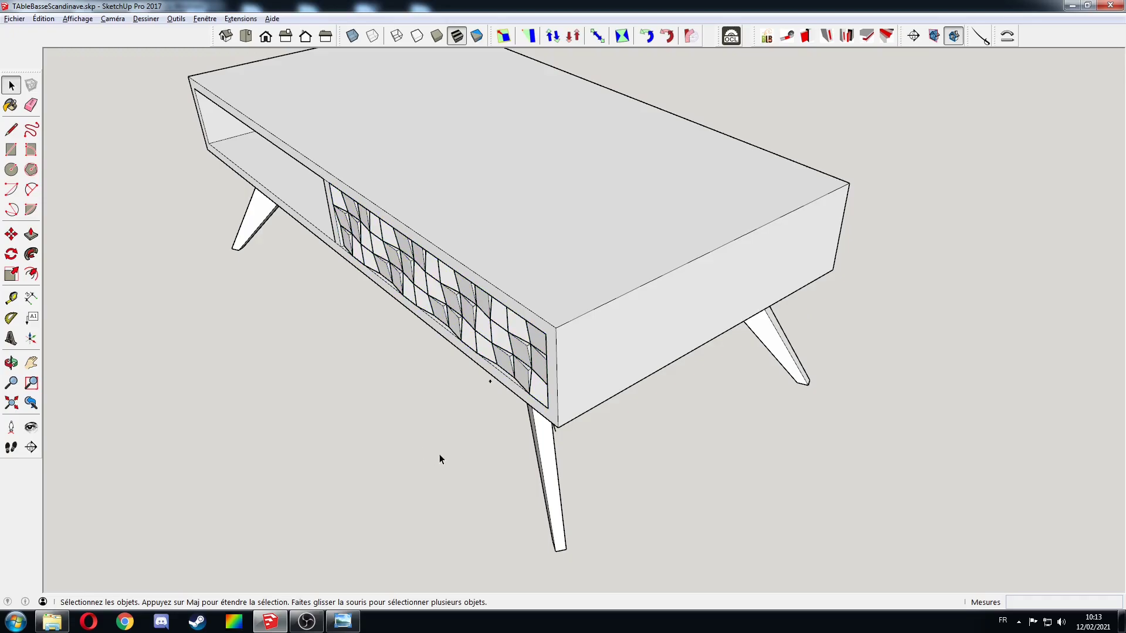
- Paint the case, the drawer front and three of the legs with the cheneH wood from the BoisJose collection
{"action": "middle_click_drag", "start_coordinate": [754, 387], "coordinate": [724, 322]}
{"action": "key", "text": "b"}
{"action": "left_click", "coordinate": [1079, 322]}
{"action": "scroll", "coordinate": [1023, 463], "scroll_direction": "down", "scroll_amount": 1}
{"action": "left_click", "coordinate": [1029, 476]}
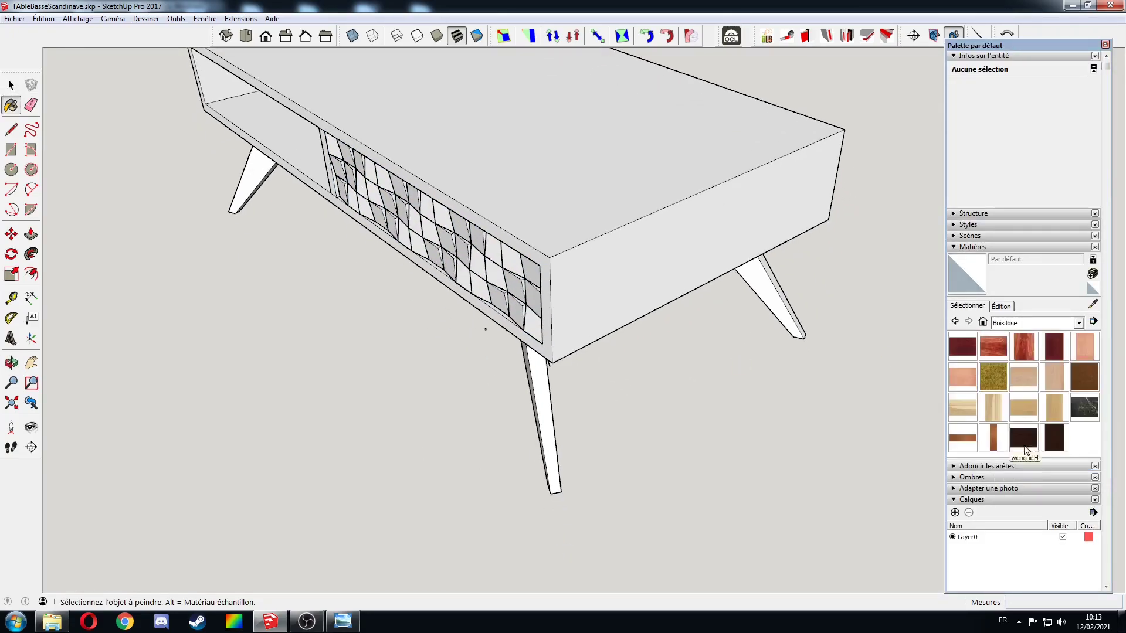
{"action": "left_click", "coordinate": [1022, 375]}
{"action": "left_click", "coordinate": [683, 224]}
{"action": "left_click", "coordinate": [541, 375]}
{"action": "left_click", "coordinate": [780, 290]}
{"action": "left_click", "coordinate": [252, 189]}
{"action": "mouse_move", "coordinate": [252, 189]}
{"action": "middle_mouse_down"}
{"action": "mouse_move", "coordinate": [755, 339]}
{"action": "mouse_move", "coordinate": [712, 297]}
{"action": "middle_mouse_up"}
- Choose the cheneV wood for the unpainted rear leg and realign the front leg component's axes along the leg's slant
{"action": "key", "text": "space"}
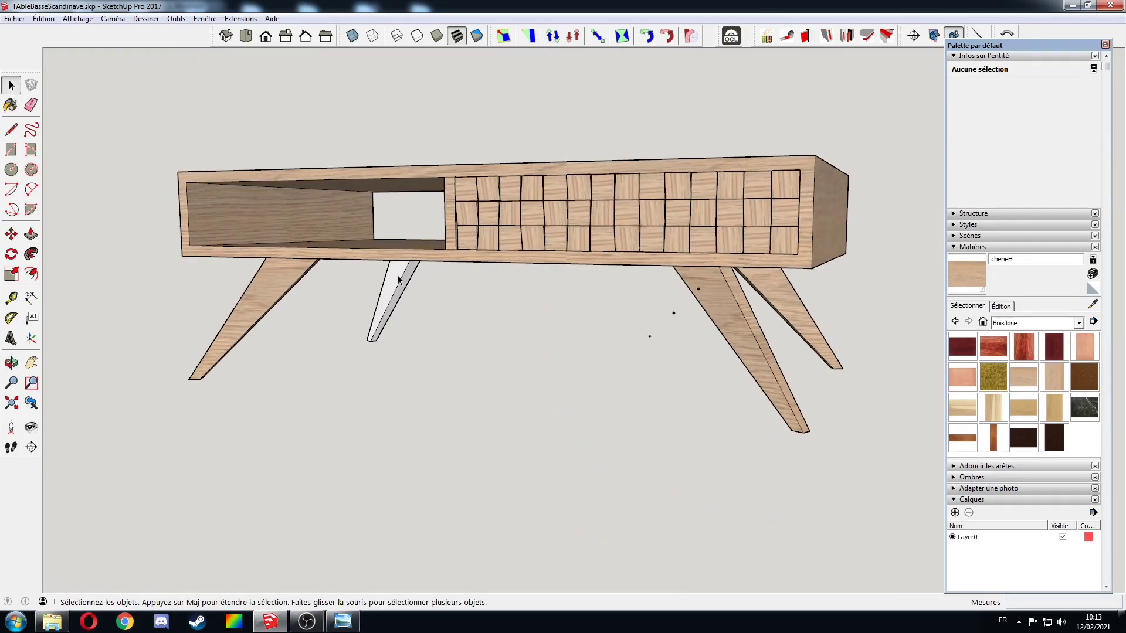
{"action": "left_click", "coordinate": [1054, 377]}
{"action": "double_click", "coordinate": [738, 321]}
{"action": "key", "text": "a"}
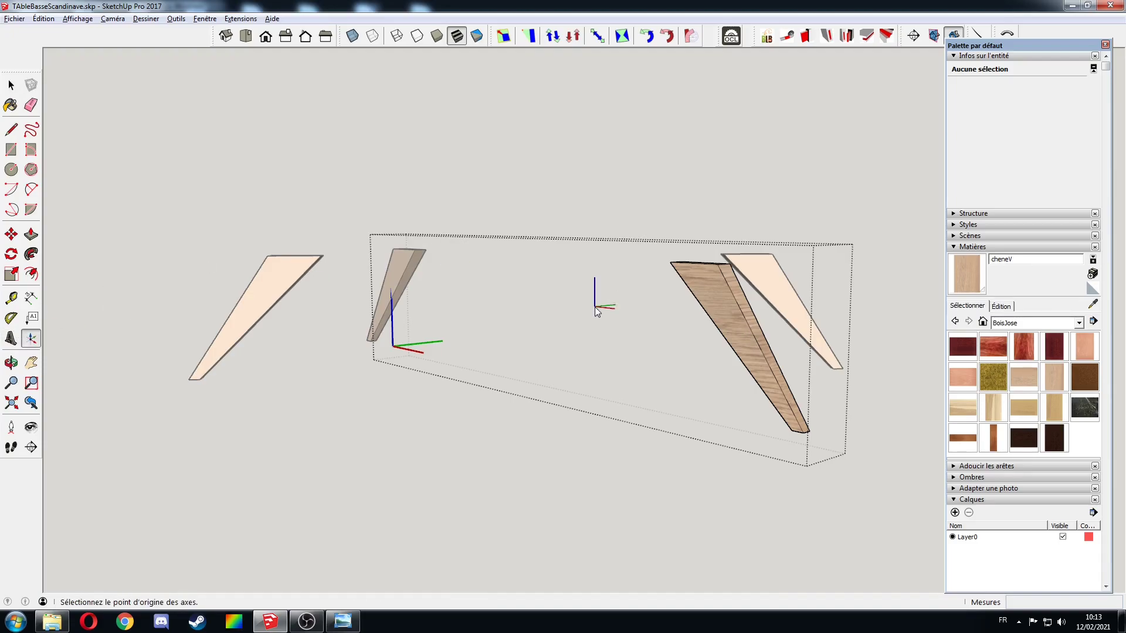
{"action": "scroll", "coordinate": [763, 282], "scroll_direction": "up", "scroll_amount": 5}
{"action": "left_click", "coordinate": [638, 270]}
{"action": "left_click", "coordinate": [668, 326]}
{"action": "left_click", "coordinate": [649, 305]}
{"action": "key", "text": "Escape"}
{"action": "left_click", "coordinate": [596, 349]}
{"action": "scroll", "coordinate": [523, 354], "scroll_direction": "down", "scroll_amount": 3}
{"action": "middle_click_drag", "start_coordinate": [523, 354], "coordinate": [873, 284]}
- Place a guide line on the open compartment's floor, parallel to its rear edge at a distance of 400 mm
{"action": "scroll", "coordinate": [439, 340], "scroll_direction": "up", "scroll_amount": 5}
{"action": "scroll", "coordinate": [463, 262], "scroll_direction": "up", "scroll_amount": 3}
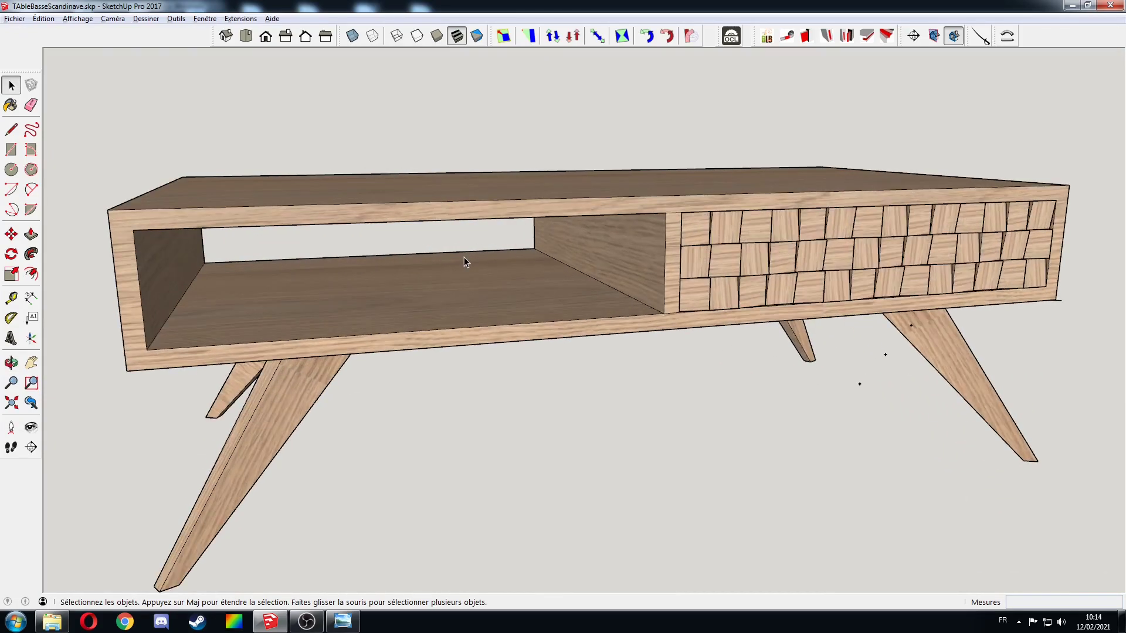
{"action": "key", "text": "t"}
{"action": "left_click", "coordinate": [448, 251]}
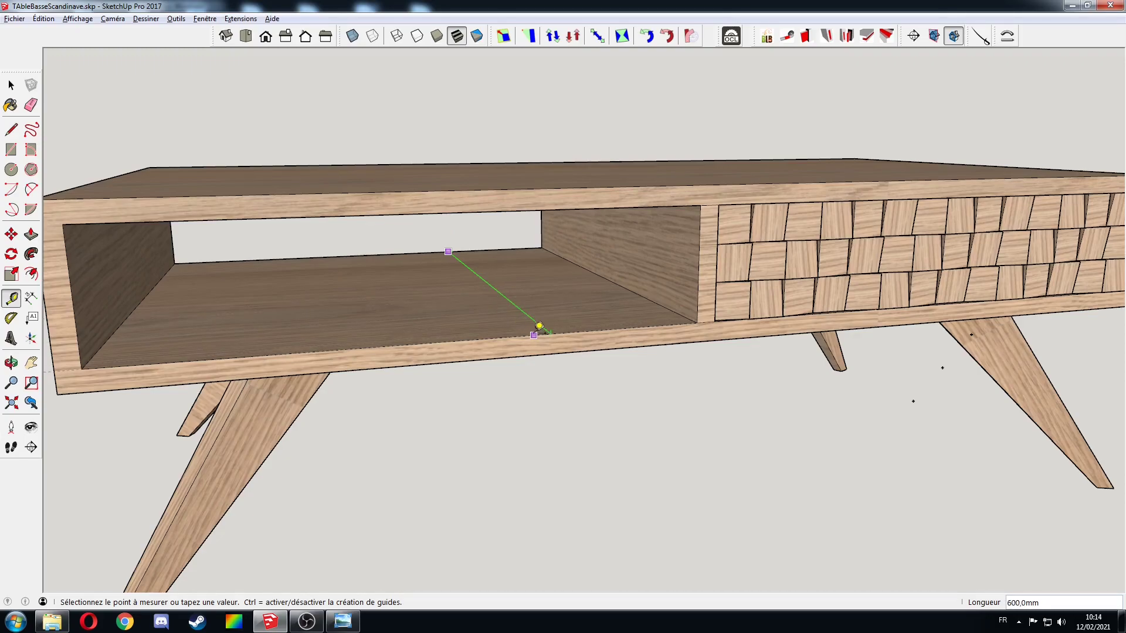
{"action": "left_click", "coordinate": [514, 296]}
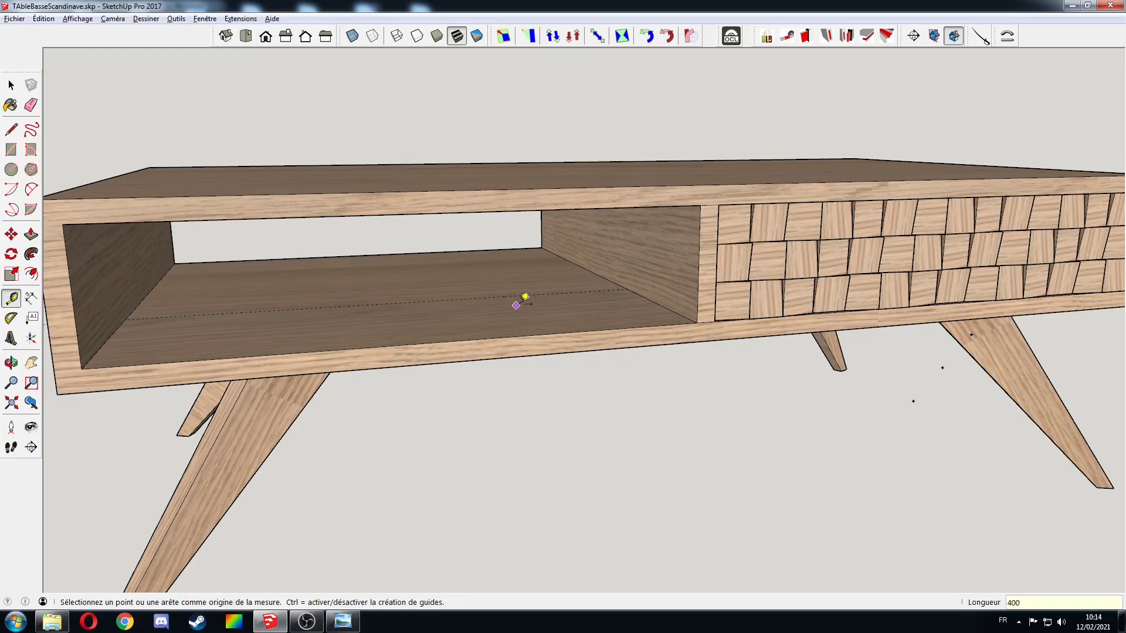
- Draw a 560 by about 74 mm rectangle on the open compartment's floor from the guide and extrude it 120 mm up to the ceiling
{"action": "middle_click_drag", "start_coordinate": [546, 300], "coordinate": [289, 246]}
{"action": "key", "text": "r"}
{"action": "left_click", "coordinate": [607, 292]}
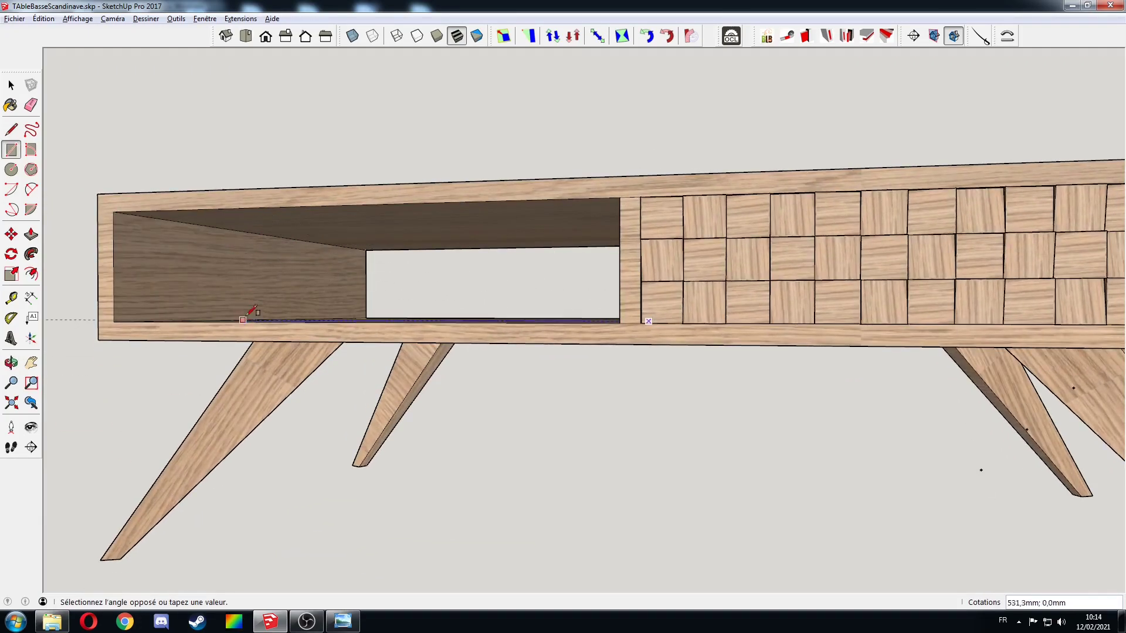
{"action": "scroll", "coordinate": [255, 308], "scroll_direction": "up", "scroll_amount": 3}
{"action": "left_click", "coordinate": [218, 321]}
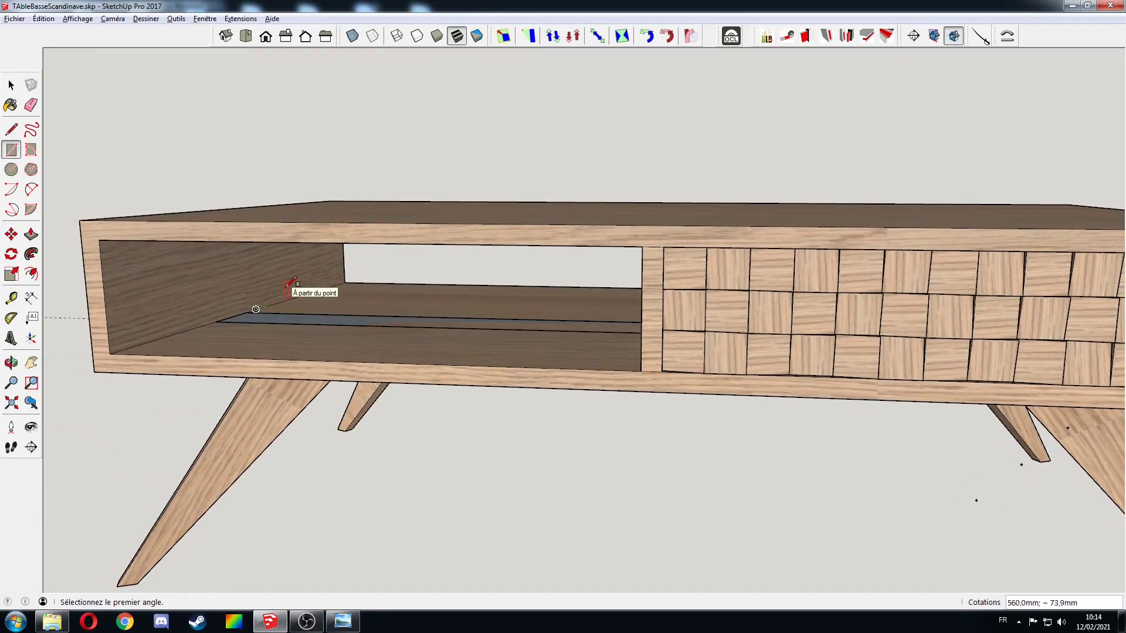
{"action": "key", "text": "p"}
{"action": "left_click", "coordinate": [286, 321]}
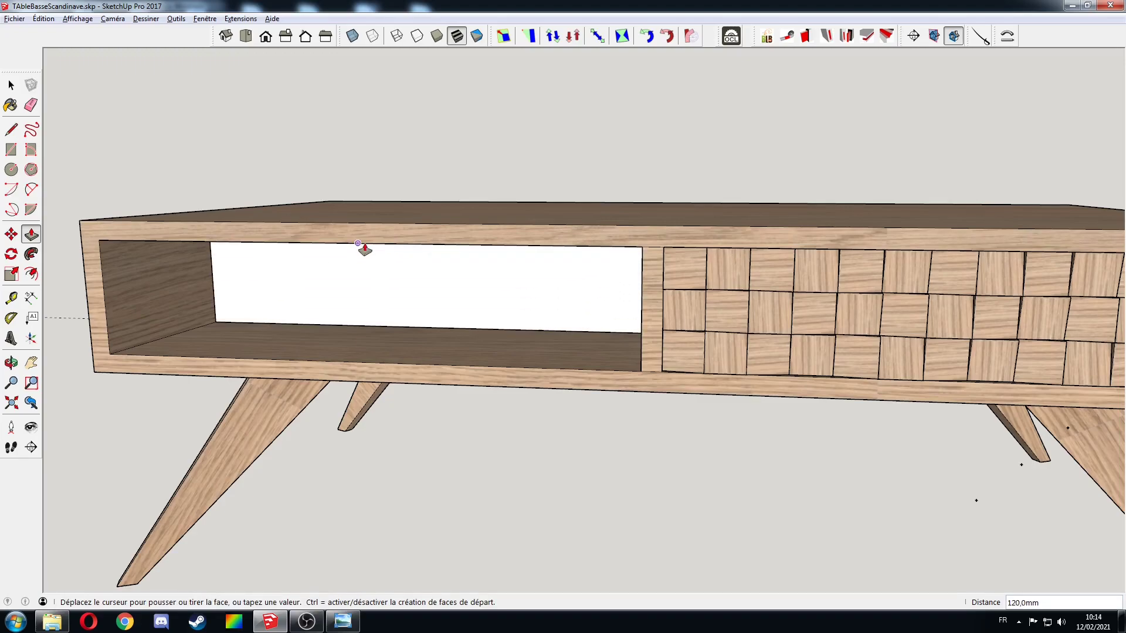
{"action": "left_click", "coordinate": [364, 245]}
- Make the new partition in the open compartment a component with a name beginning with "Sep"
{"action": "key", "text": "space"}
{"action": "double_click", "coordinate": [371, 293]}
{"action": "type", "text": "g"}
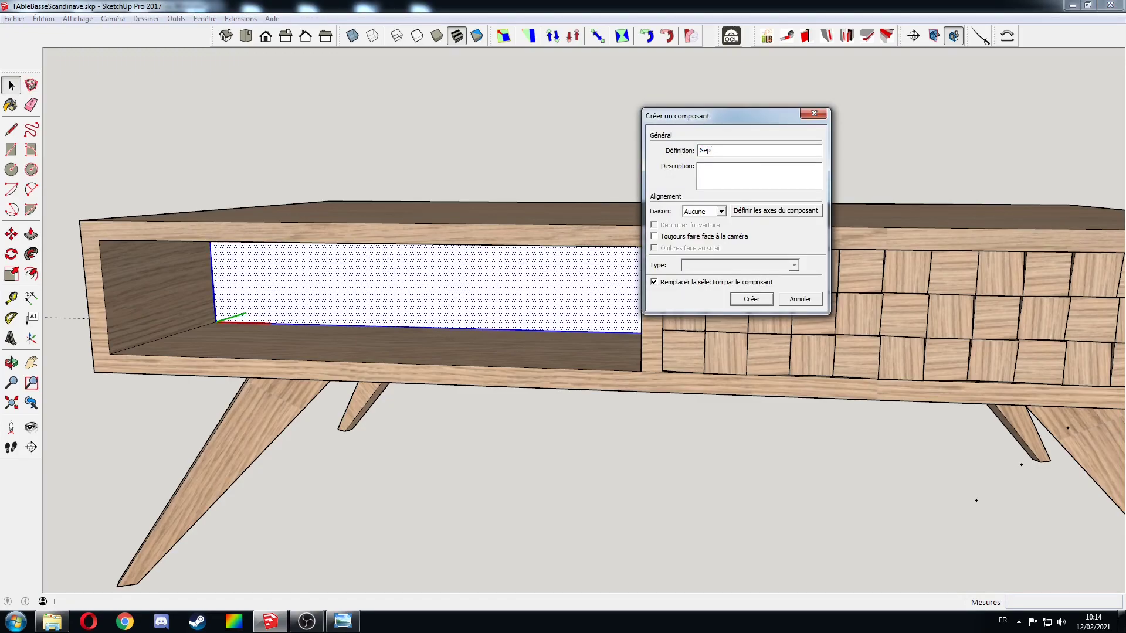
{"action": "type", "text": "Se"}
{"action": "key", "text": "Return"}
- Paint the partition with the cheneV wood and redefine its component axes to reorient the grain
{"action": "key", "text": "b"}
{"action": "left_click", "coordinate": [577, 280]}
{"action": "key", "text": "space"}
{"action": "double_click", "coordinate": [576, 279]}
{"action": "middle_click_drag", "start_coordinate": [576, 280], "coordinate": [604, 272]}
{"action": "left_click", "coordinate": [32, 338]}
{"action": "left_click", "coordinate": [625, 240]}
{"action": "left_click", "coordinate": [570, 238]}
{"action": "left_click", "coordinate": [639, 244]}
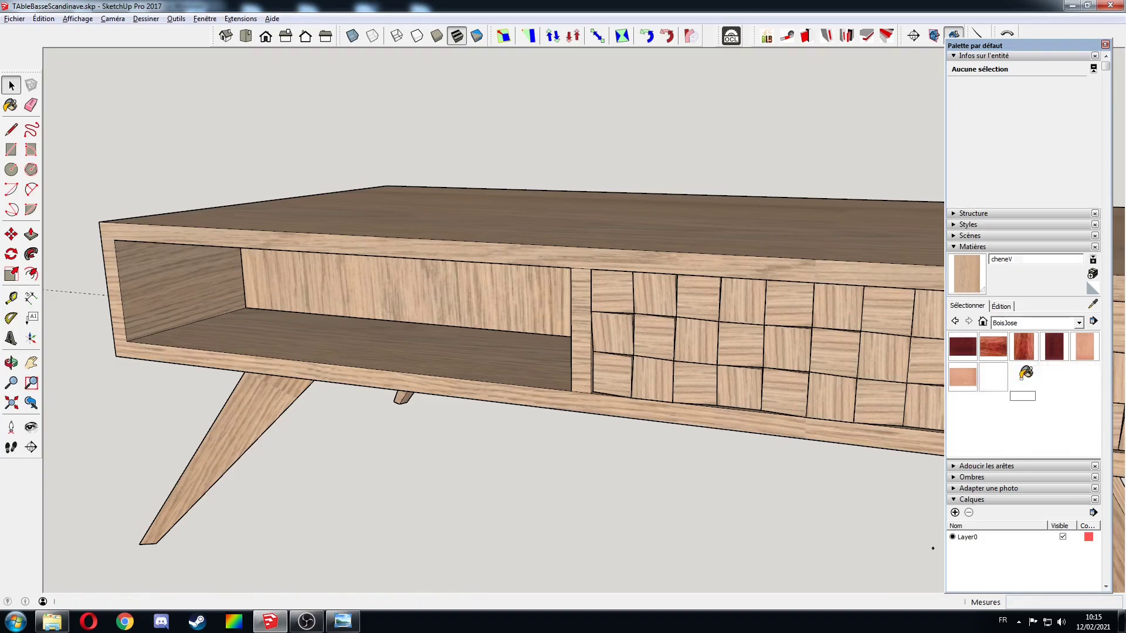
- Repaint the open compartment's partition with the cheneH wood and view the whole table
{"action": "left_click", "coordinate": [1024, 377]}
{"action": "scroll", "coordinate": [470, 432], "scroll_direction": "down", "scroll_amount": 6}
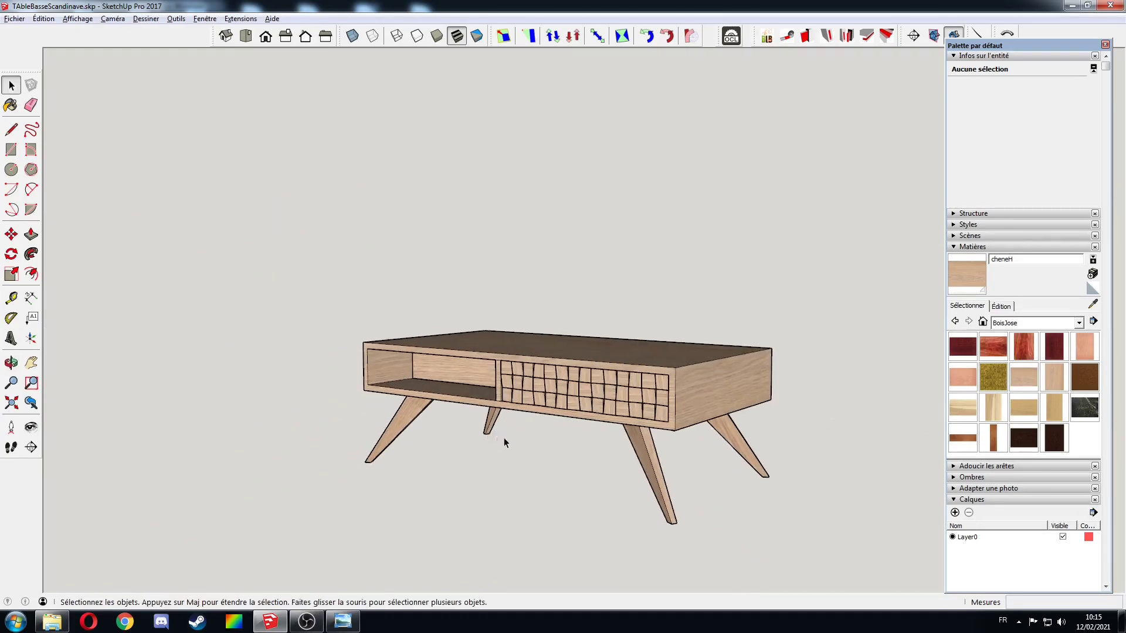
{"action": "middle_click_drag", "start_coordinate": [498, 441], "coordinate": [543, 387]}
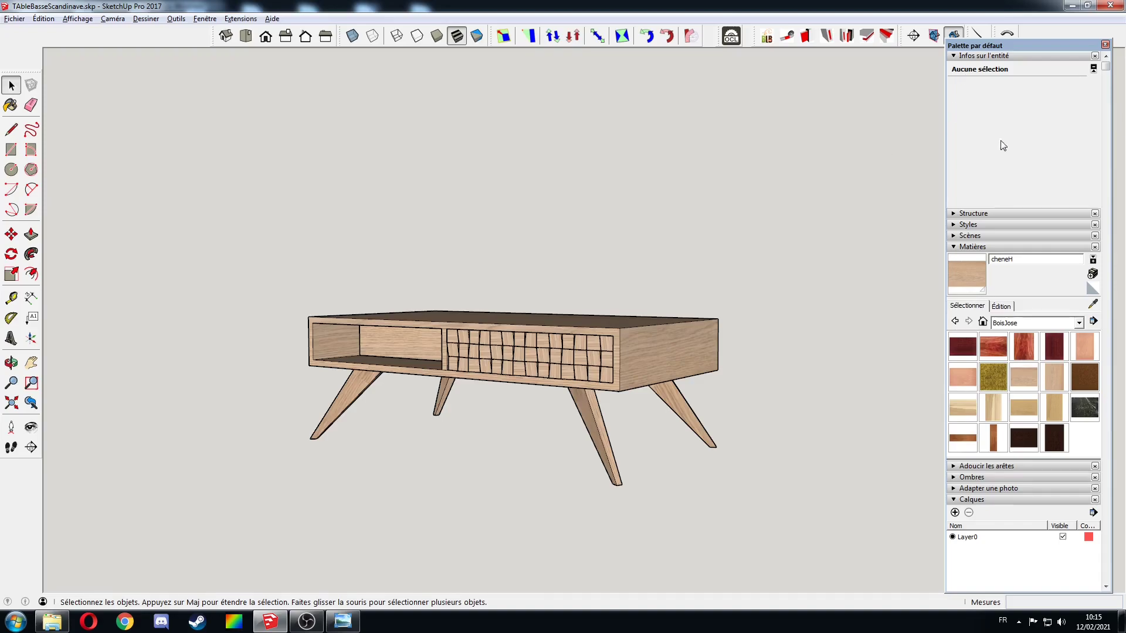
- Show the scene settings and collapse the entity information
{"action": "left_click", "coordinate": [955, 237]}
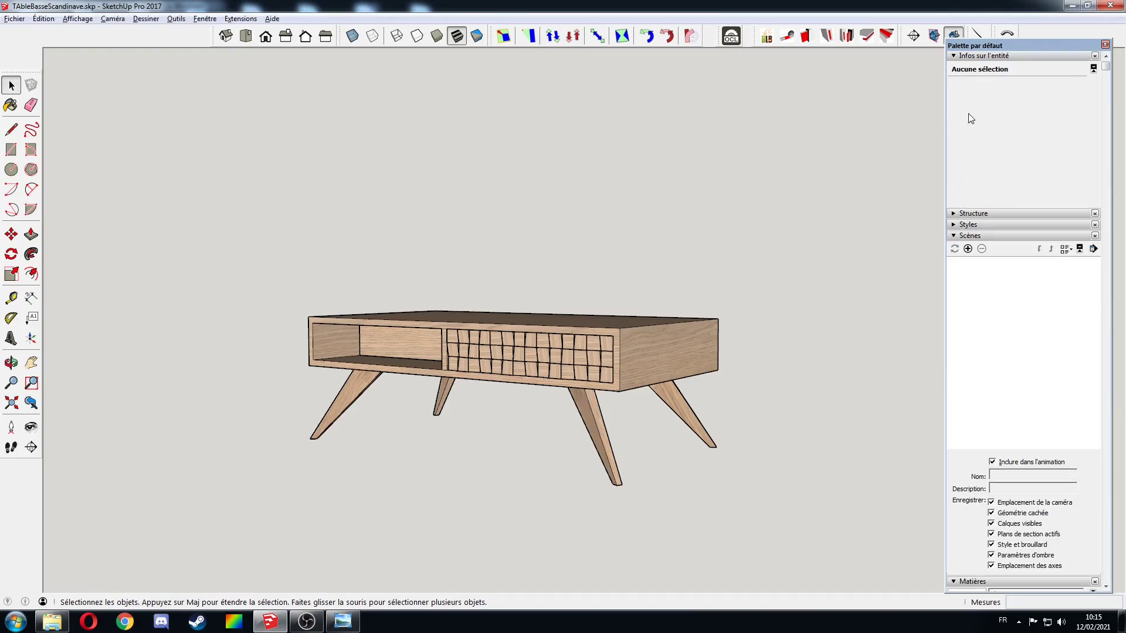
{"action": "left_click", "coordinate": [956, 56]}
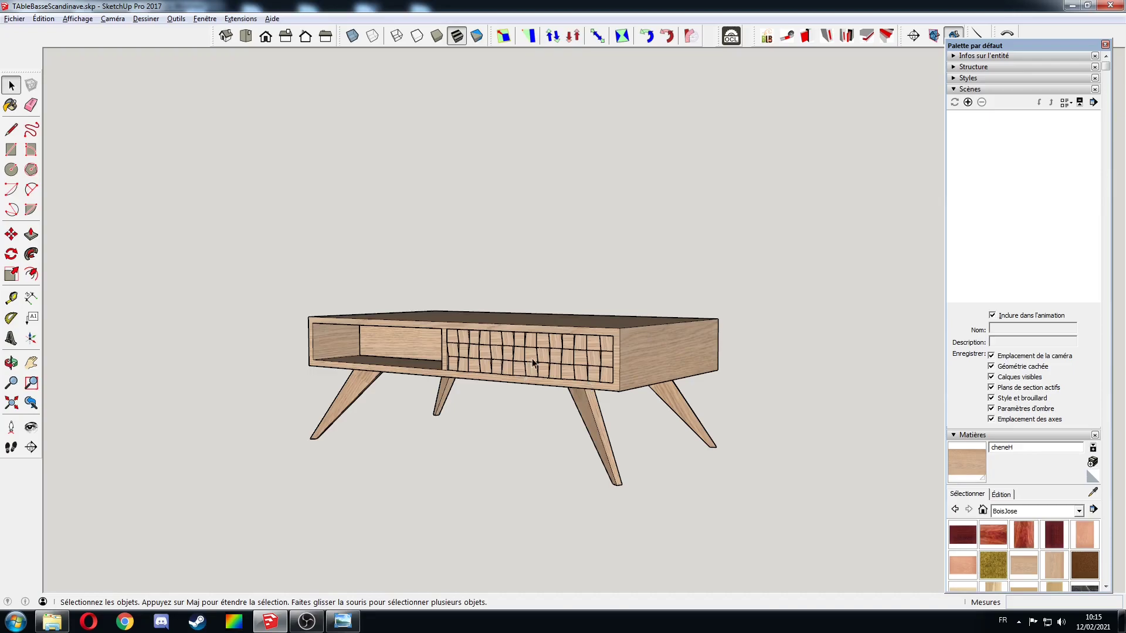
- Move the front face of a middle-row block in the relief drawer front 30 mm outward
{"action": "middle_click_drag", "start_coordinate": [530, 358], "coordinate": [711, 405]}
{"action": "scroll", "coordinate": [599, 381], "scroll_direction": "up", "scroll_amount": 8}
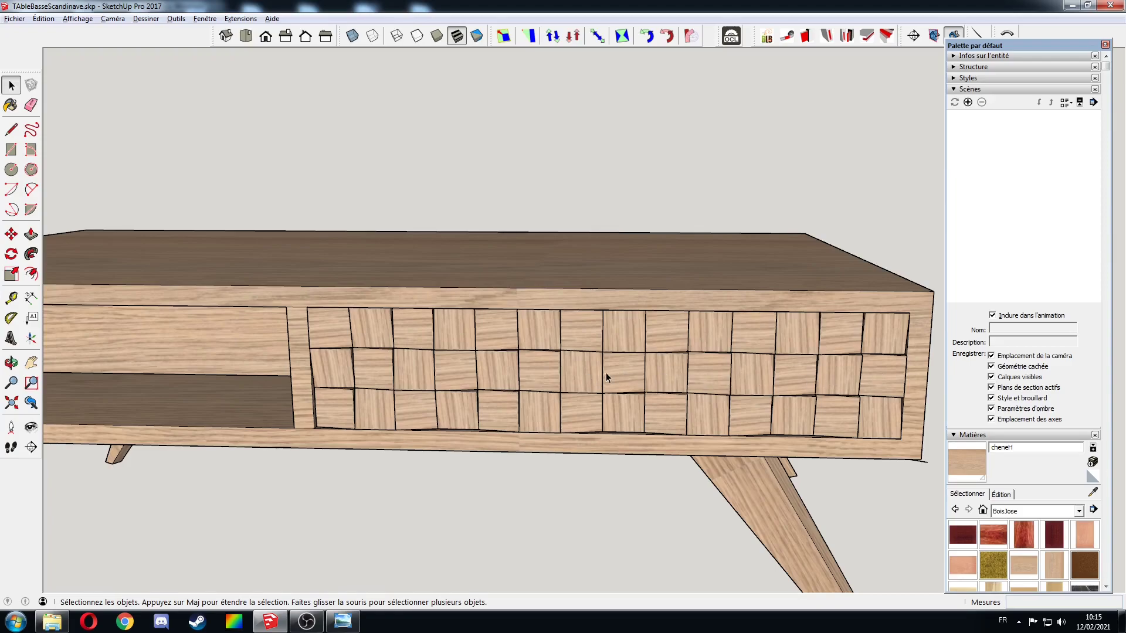
{"action": "double_click", "coordinate": [586, 372]}
{"action": "right_click", "coordinate": [587, 372]}
{"action": "key", "text": "Escape"}
{"action": "scroll", "coordinate": [604, 377], "scroll_direction": "up", "scroll_amount": 4}
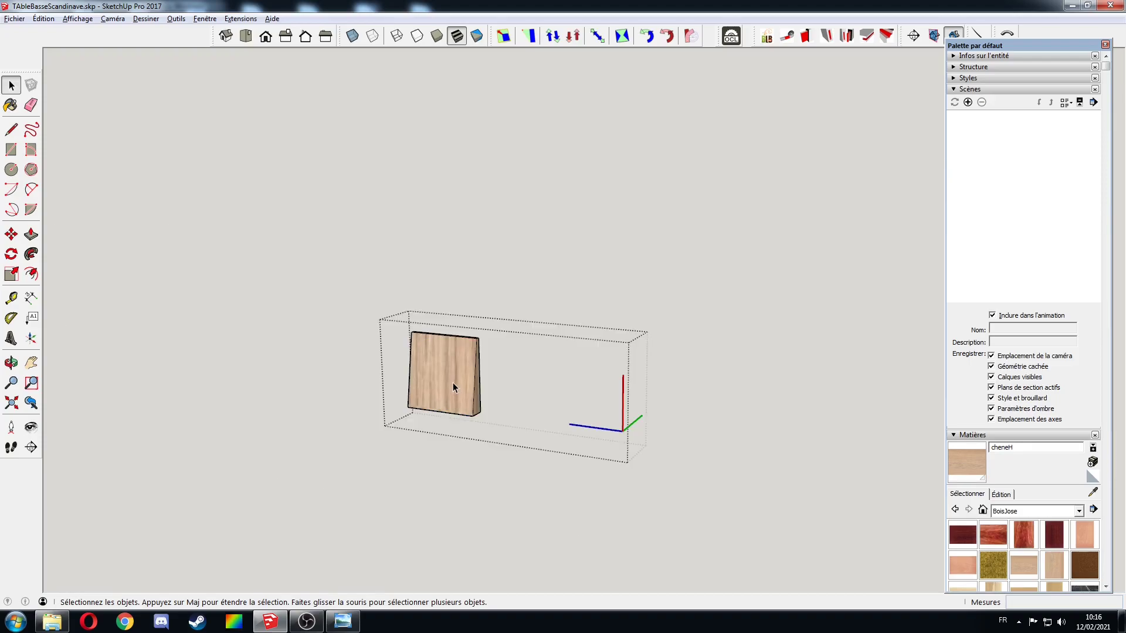
{"action": "left_click", "coordinate": [453, 382]}
{"action": "key", "text": "m"}
{"action": "left_click", "coordinate": [476, 417]}
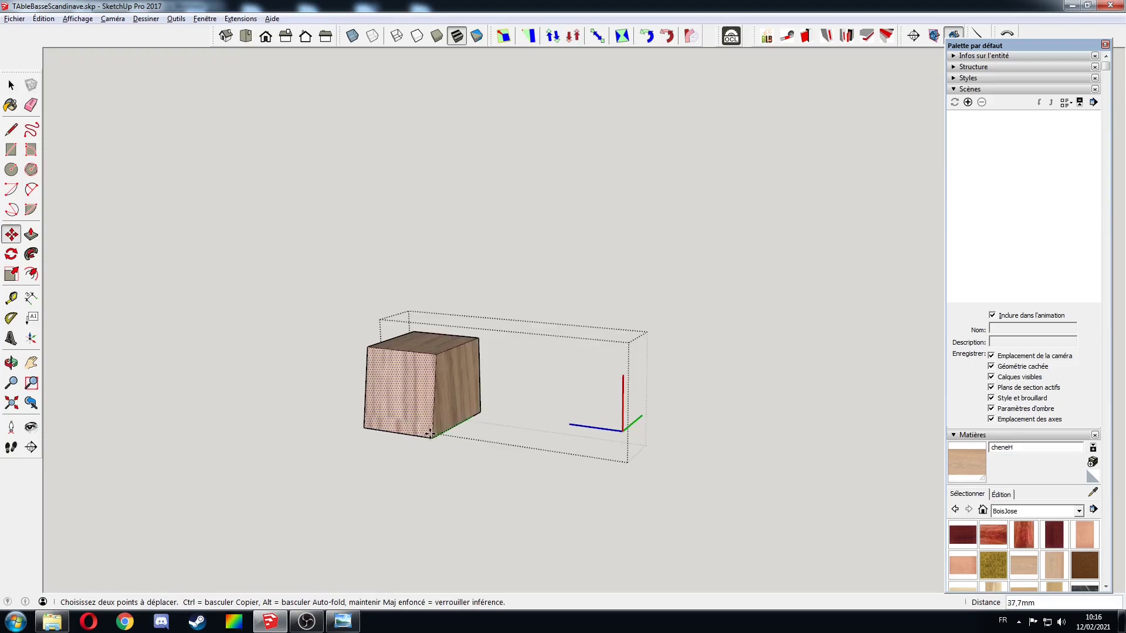
{"action": "type", "text": "30"}
{"action": "key", "text": "Return"}
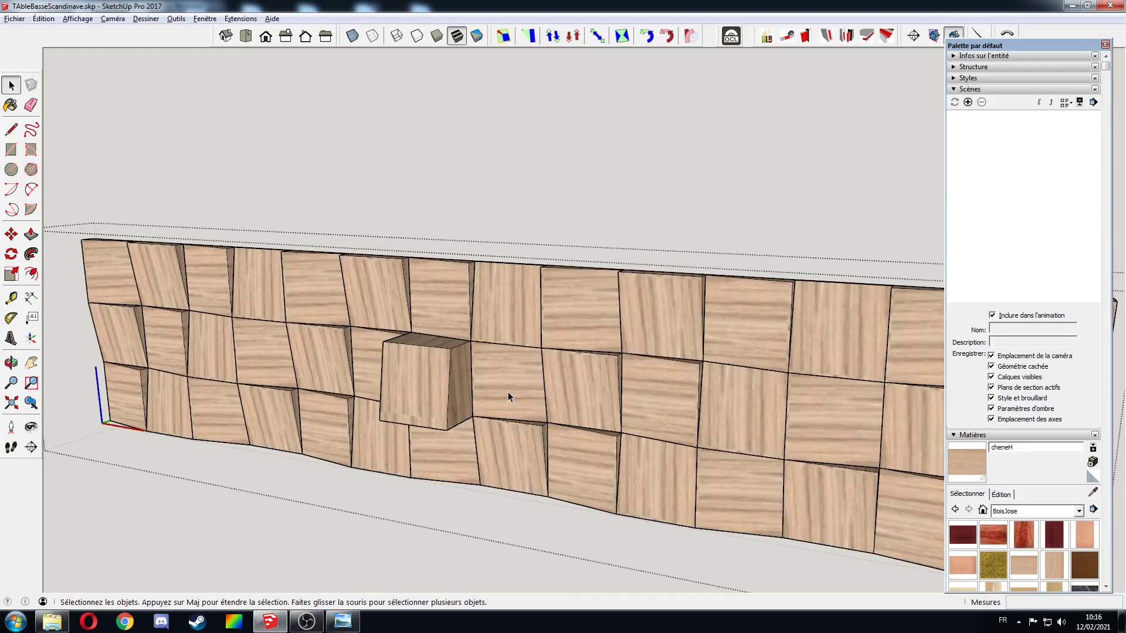
- Open the neighbouring middle-row block and move its front face outward so it protrudes beside the first one
{"action": "right_click", "coordinate": [508, 384]}
{"action": "left_click", "coordinate": [540, 117]}
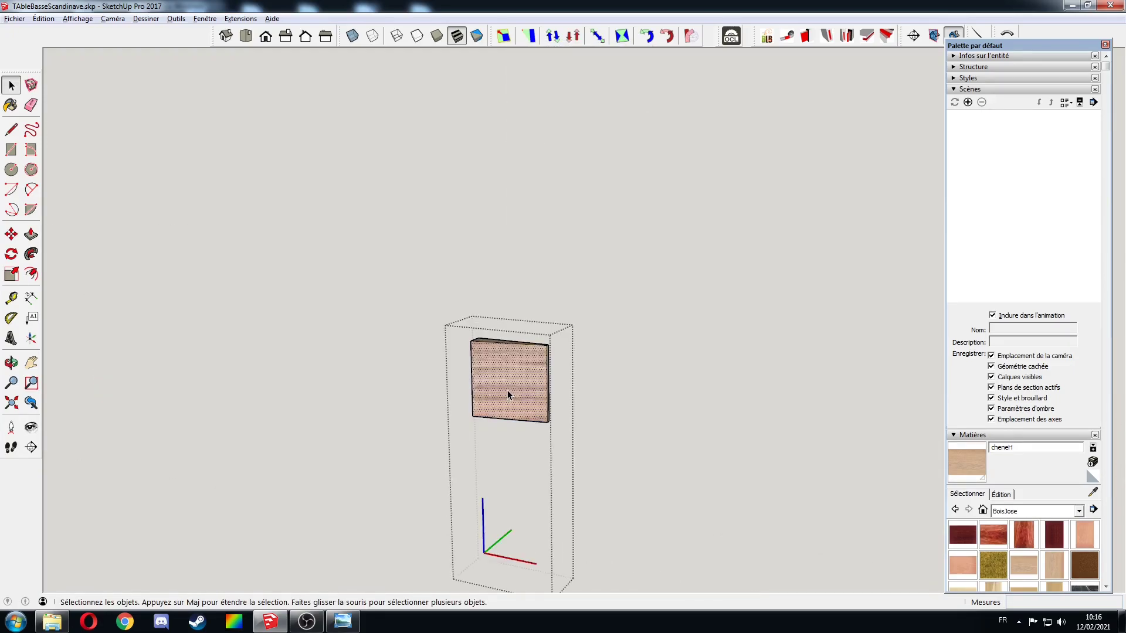
{"action": "key", "text": "m"}
{"action": "left_click", "coordinate": [505, 394]}
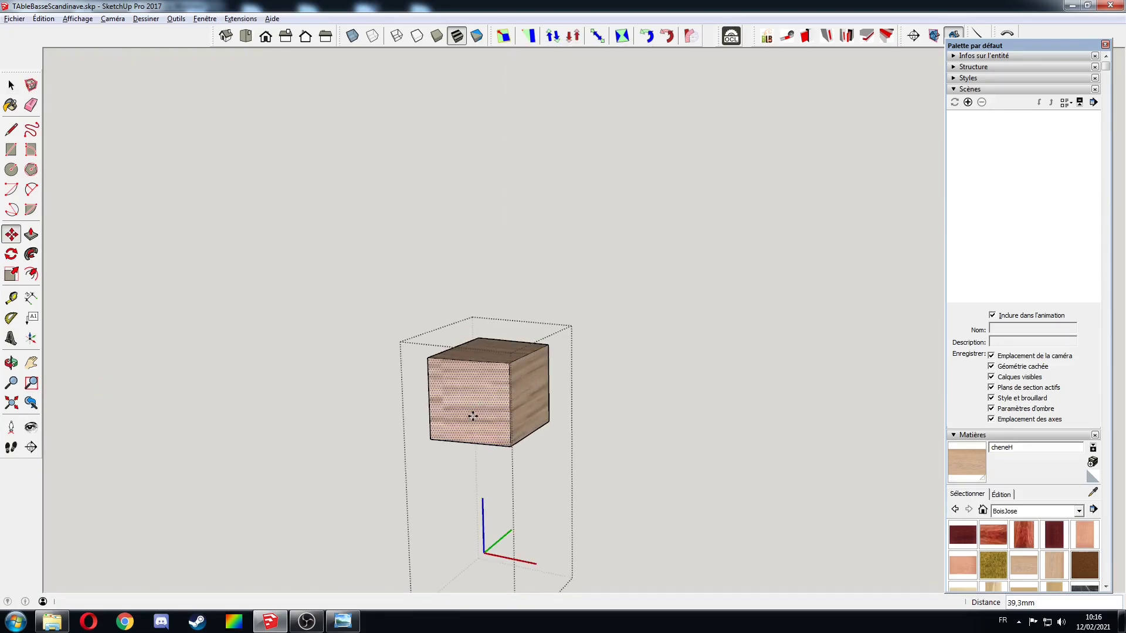
{"action": "type", "text": "2"}
{"action": "key", "text": "Return"}
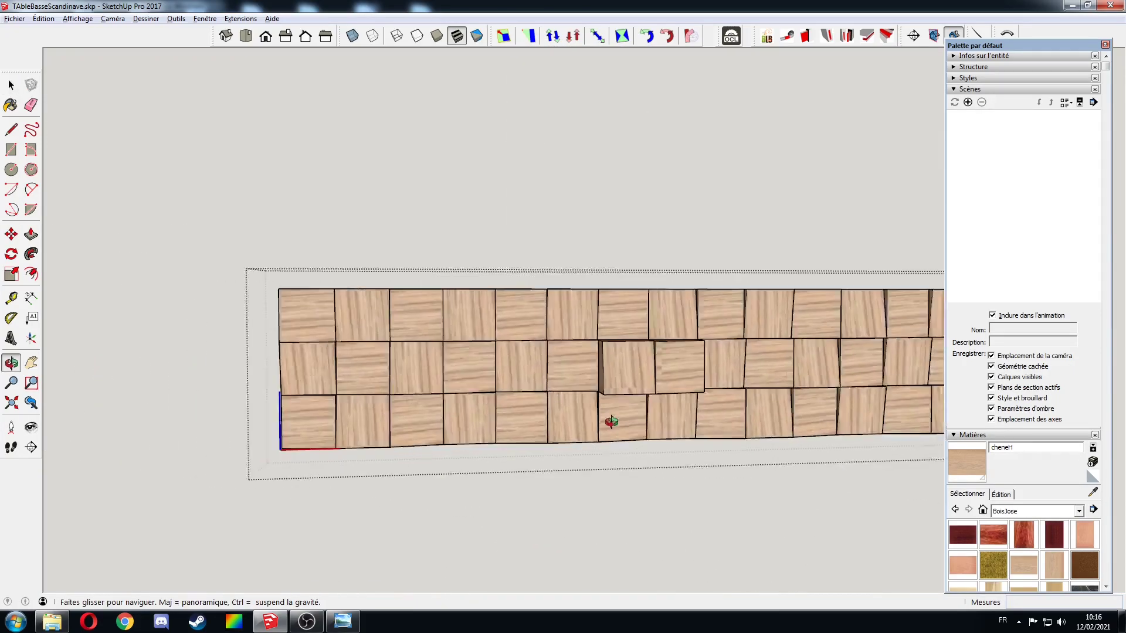
- Try to extrude a small triangle drawn at the lower edge of the protruding block's side face, and undo the extrusion
{"action": "middle_click_drag", "start_coordinate": [608, 422], "coordinate": [588, 354]}
{"action": "scroll", "coordinate": [587, 353], "scroll_direction": "up", "scroll_amount": 3}
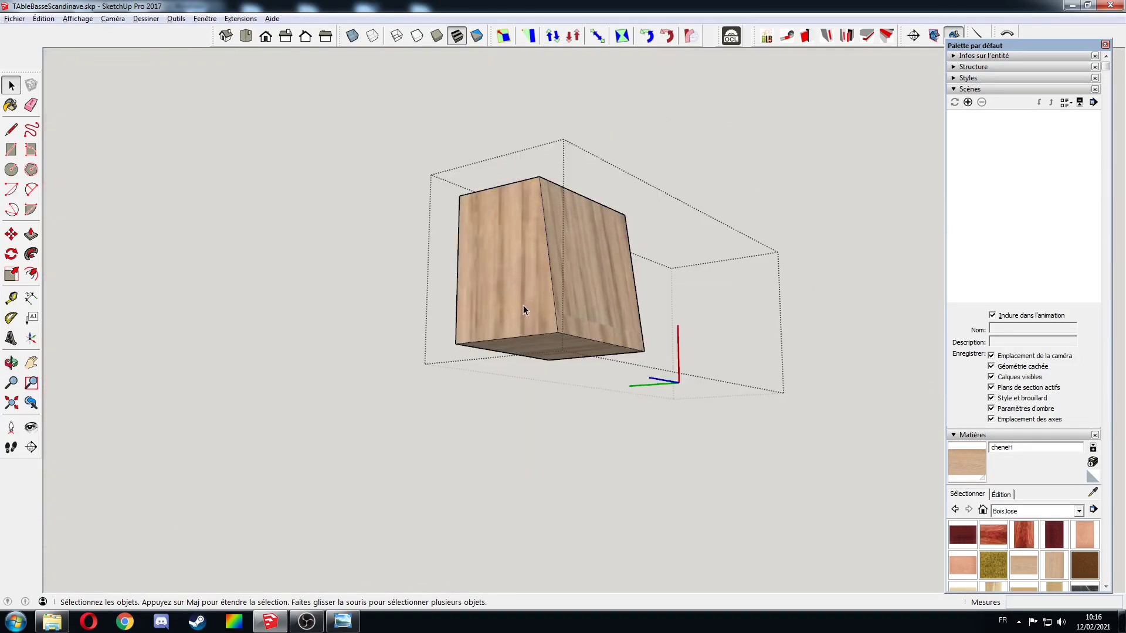
{"action": "middle_click_drag", "start_coordinate": [526, 311], "coordinate": [610, 324]}
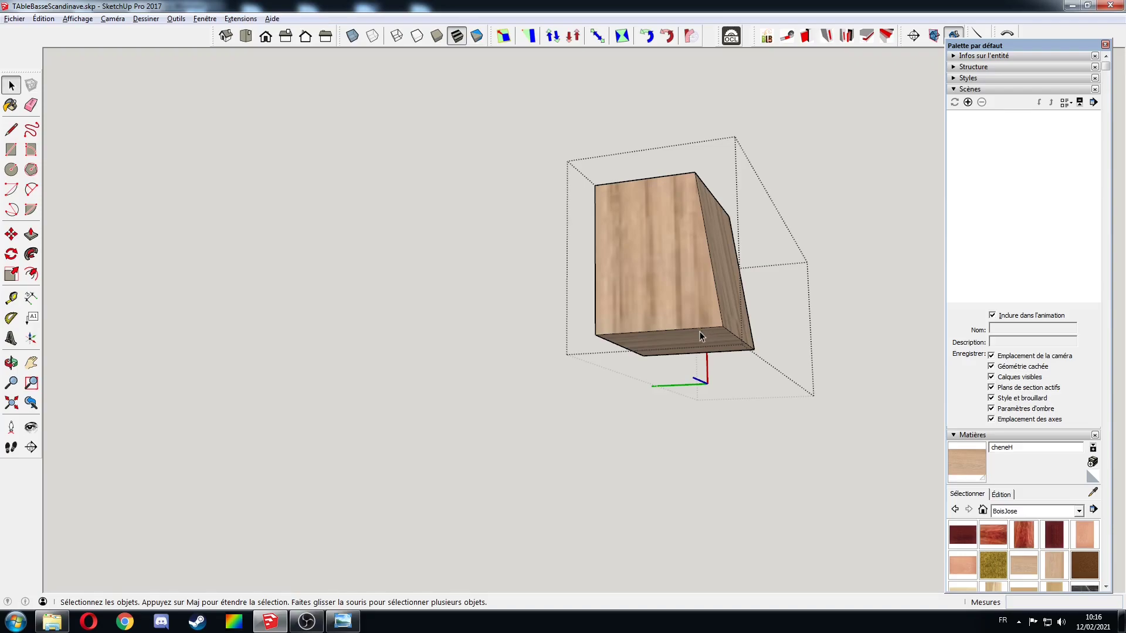
{"action": "key", "text": "l"}
{"action": "left_click", "coordinate": [690, 328]}
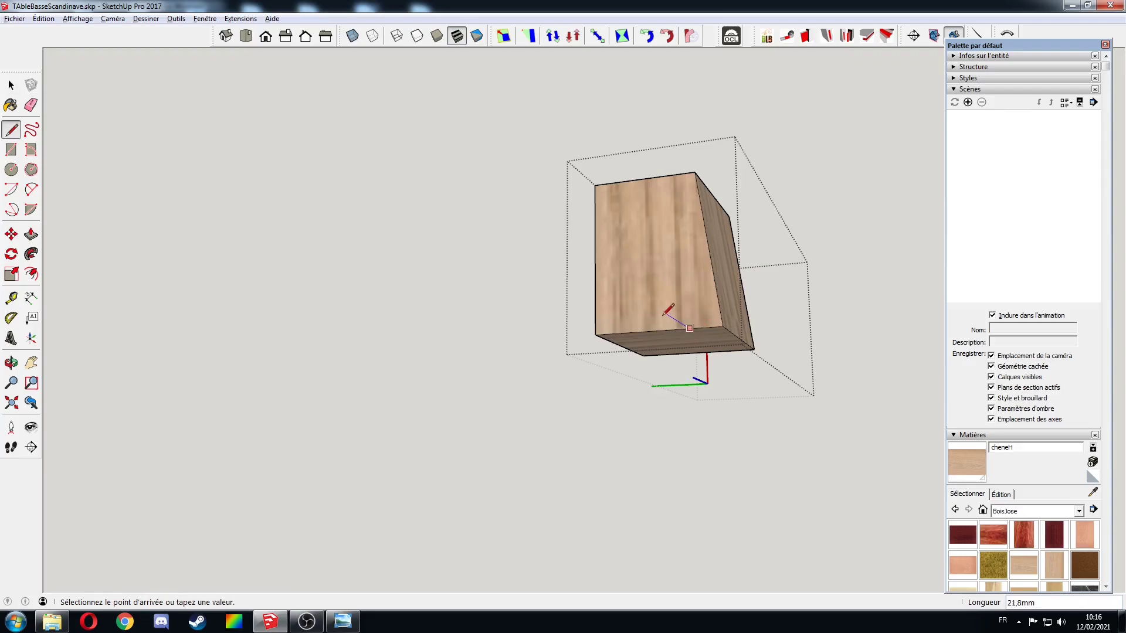
{"action": "left_click", "coordinate": [667, 313]}
{"action": "left_click", "coordinate": [651, 332]}
{"action": "key", "text": "p"}
{"action": "left_click", "coordinate": [669, 326]}
{"action": "left_click", "coordinate": [701, 370]}
{"action": "scroll", "coordinate": [659, 355], "scroll_direction": "up", "scroll_amount": 3}
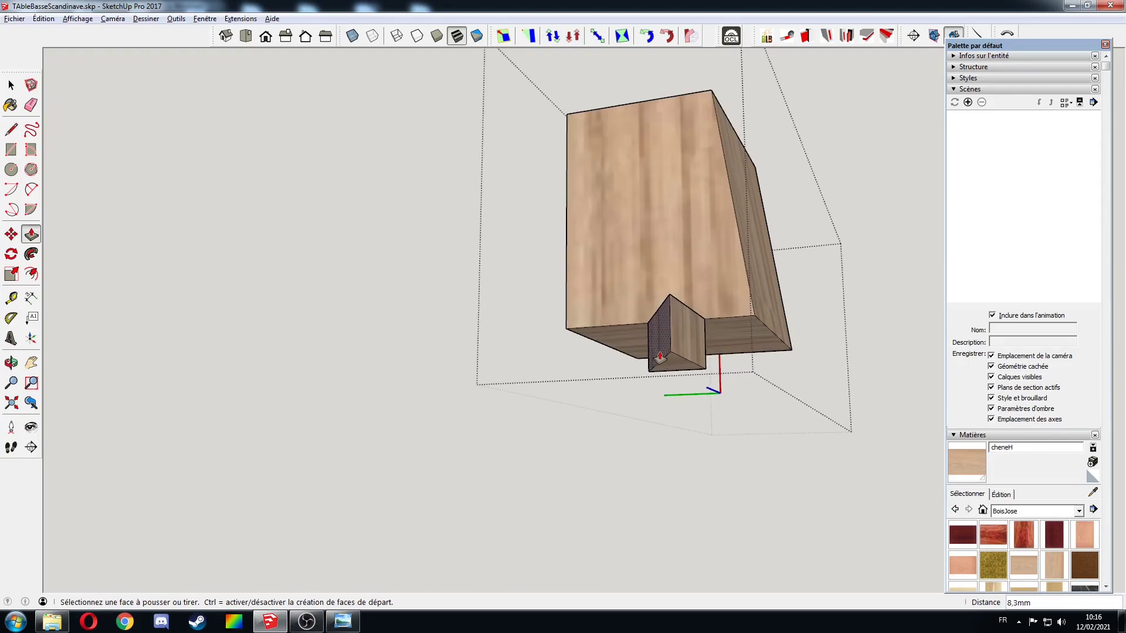
{"action": "key", "text": "ctrl+z"}
- Draw a triangle at the lower edge of the protruding block's side and push it in to notch the underside
{"action": "middle_click_drag", "start_coordinate": [659, 360], "coordinate": [528, 317]}
{"action": "key", "text": "l"}
{"action": "left_click", "coordinate": [650, 391]}
{"action": "left_click", "coordinate": [622, 359]}
{"action": "left_click", "coordinate": [586, 388]}
{"action": "middle_click_drag", "start_coordinate": [586, 388], "coordinate": [520, 349]}
{"action": "key", "text": "p"}
{"action": "left_click", "coordinate": [531, 297]}
{"action": "left_click", "coordinate": [602, 352]}
{"action": "key", "text": "space"}
{"action": "scroll", "coordinate": [530, 337], "scroll_direction": "down", "scroll_amount": 5}
{"action": "scroll", "coordinate": [434, 376], "scroll_direction": "up", "scroll_amount": 5}
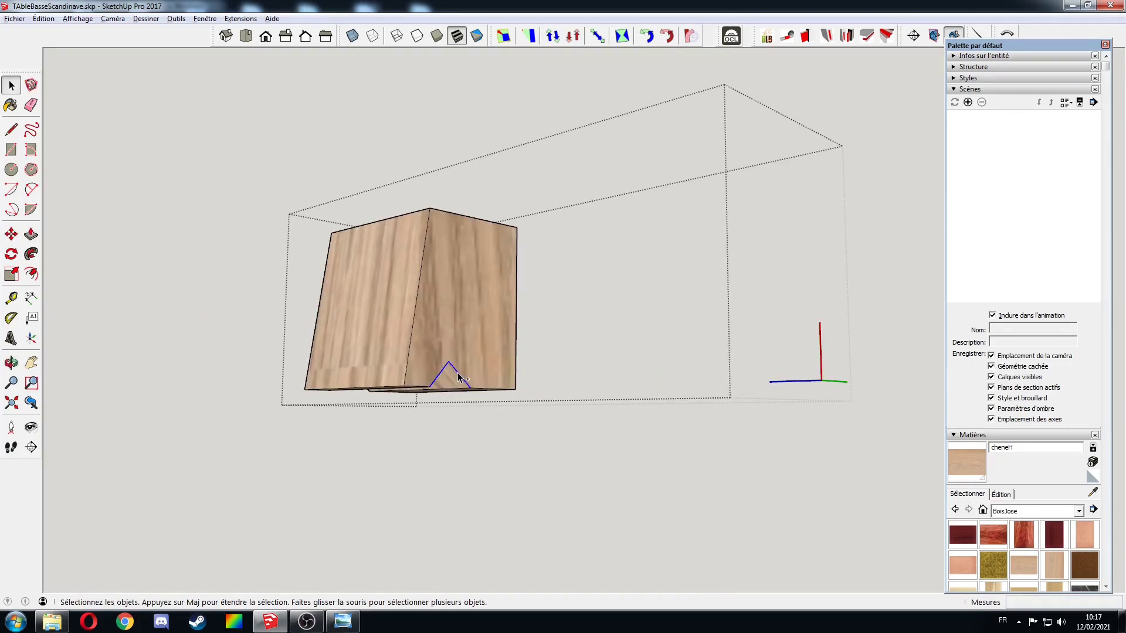
- Push the triangular outline on the block's side face through to continue the underside groove, and leave component editing
{"action": "middle_click_drag", "start_coordinate": [455, 381], "coordinate": [736, 329]}
{"action": "key", "text": "p"}
{"action": "left_click", "coordinate": [689, 251]}
{"action": "left_click", "coordinate": [815, 309]}
{"action": "key", "text": "space"}
{"action": "scroll", "coordinate": [865, 320], "scroll_direction": "down", "scroll_amount": 5}
{"action": "scroll", "coordinate": [865, 319], "scroll_direction": "up", "scroll_amount": 10}
{"action": "middle_click_drag", "start_coordinate": [865, 319], "coordinate": [420, 314]}
{"action": "scroll", "coordinate": [420, 315], "scroll_direction": "down", "scroll_amount": 5}
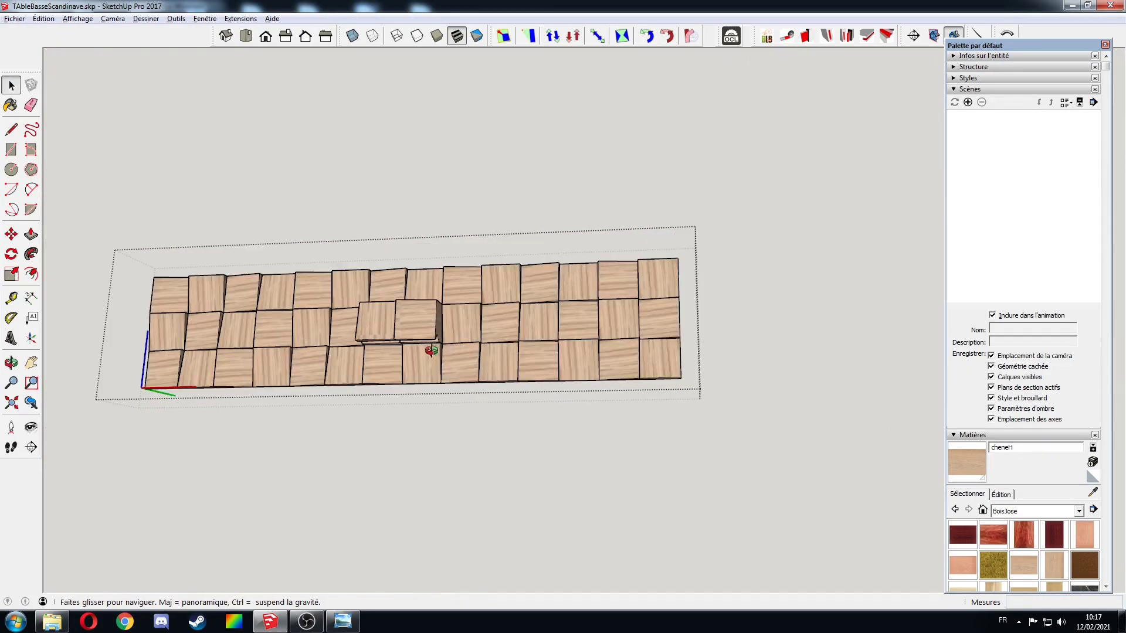
{"action": "left_click", "coordinate": [667, 436]}
- Frame the whole table and create two scenes from this view, saving the style changes as a new style
{"action": "middle_click_drag", "start_coordinate": [369, 394], "coordinate": [499, 311]}
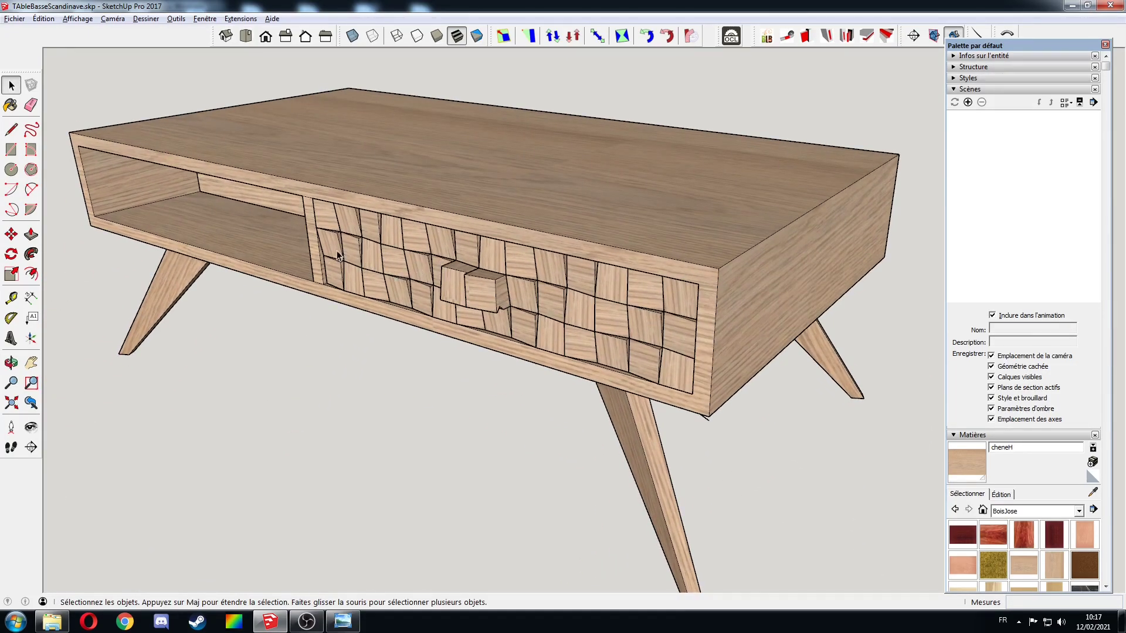
{"action": "scroll", "coordinate": [752, 246], "scroll_direction": "down", "scroll_amount": 2}
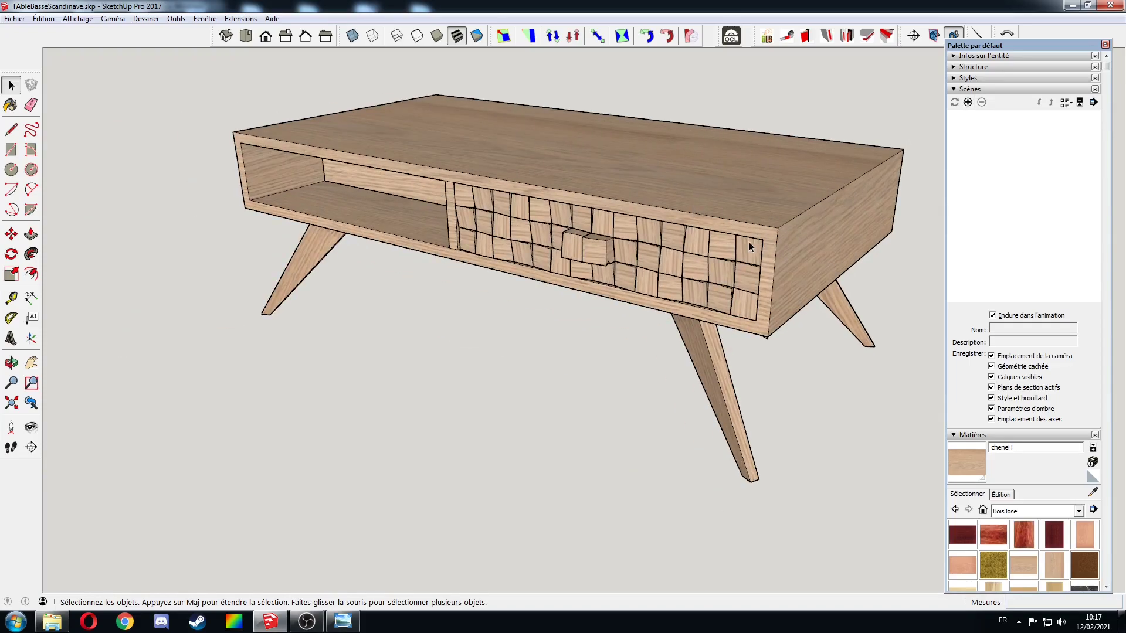
{"action": "left_click", "coordinate": [968, 102]}
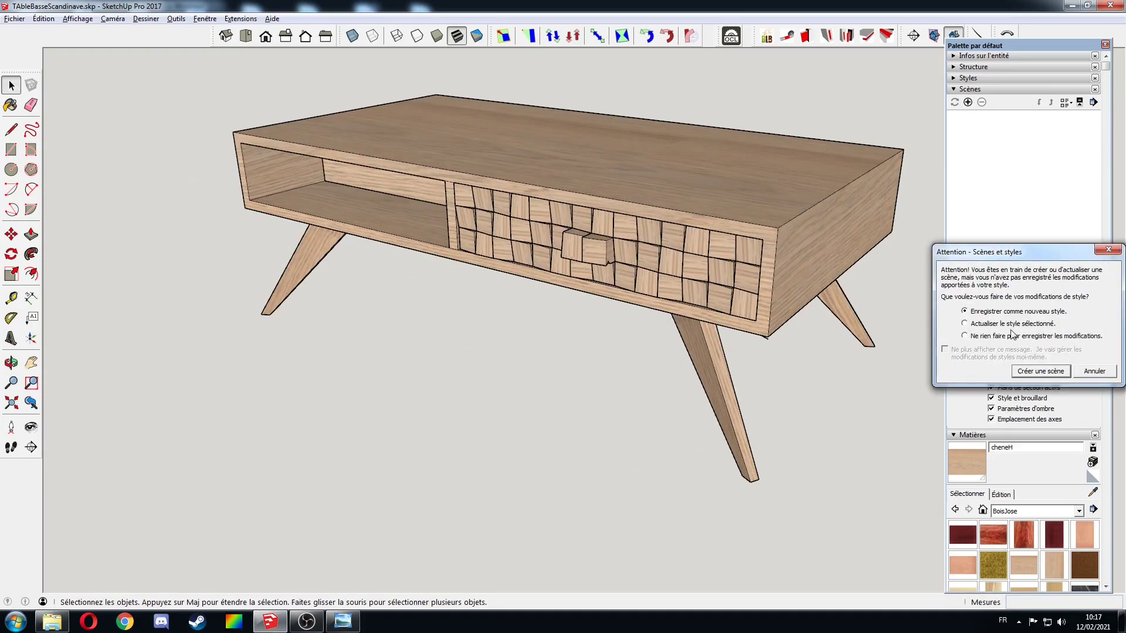
{"action": "left_click", "coordinate": [1048, 373]}
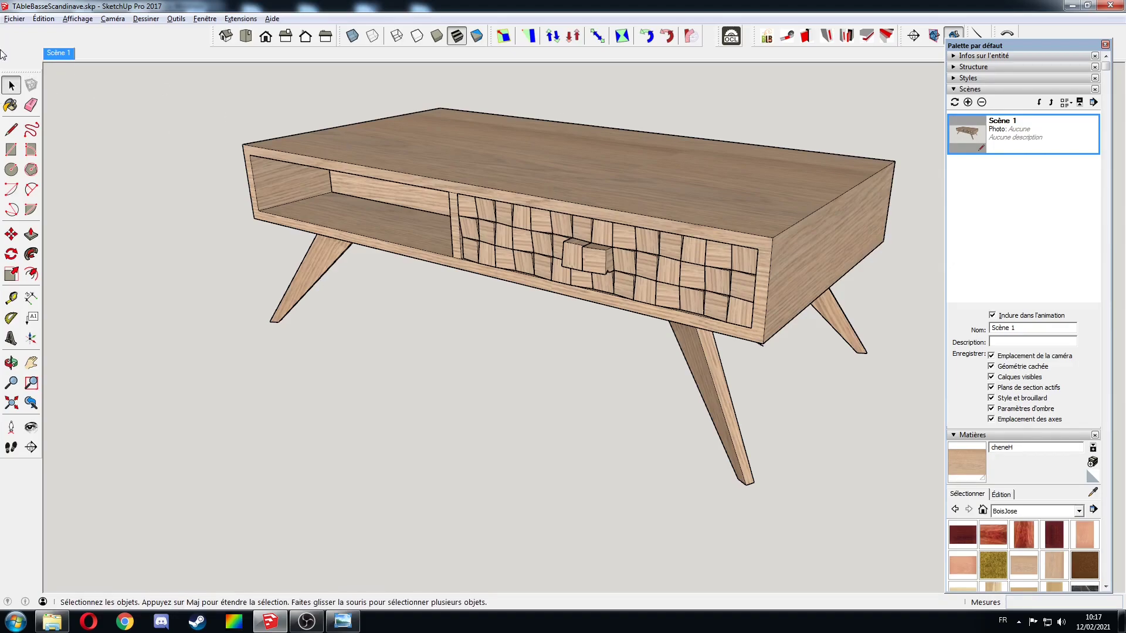
{"action": "left_click", "coordinate": [968, 102]}
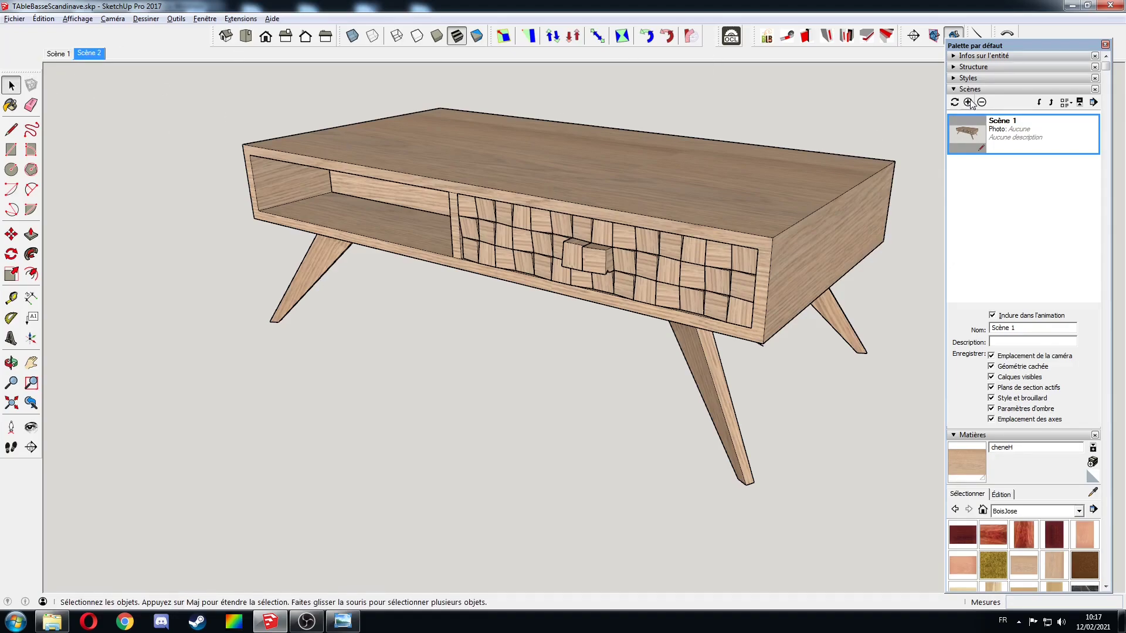
- Activate Scène 1 and apply a hand-drawn line style from the Arêtes de croquis collection to the table
{"action": "left_click", "coordinate": [69, 55]}
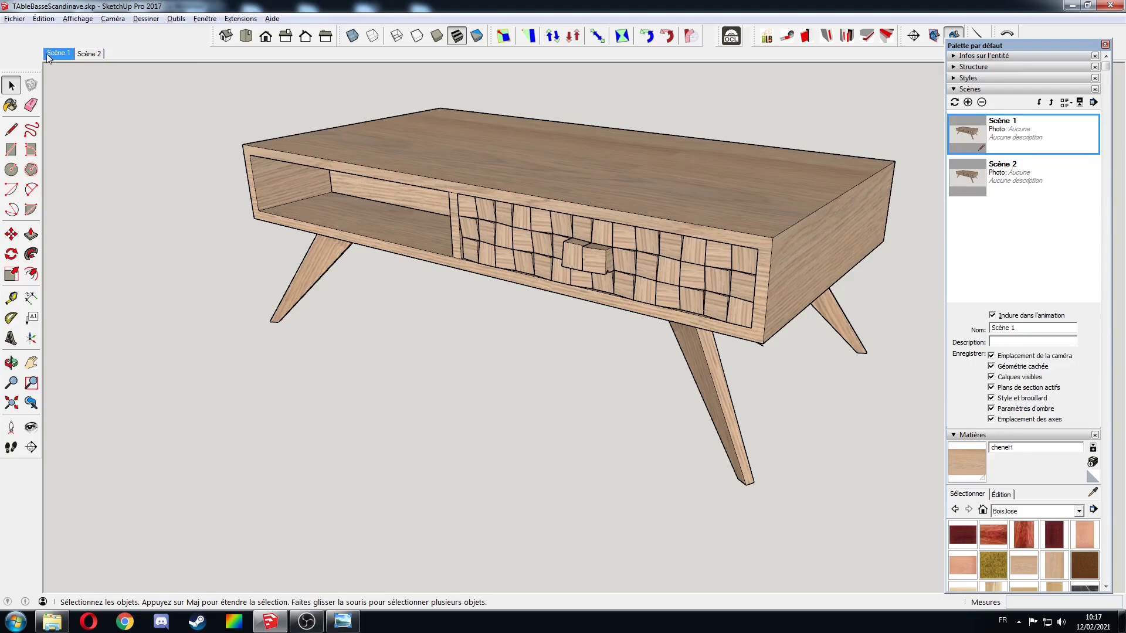
{"action": "left_click", "coordinate": [952, 79]}
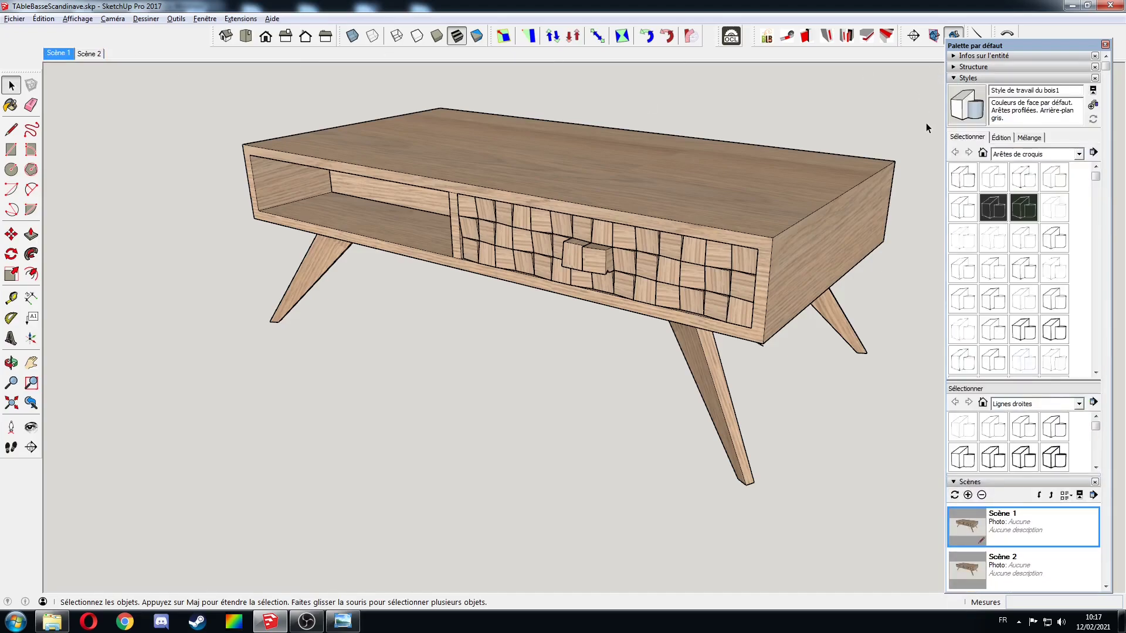
{"action": "scroll", "coordinate": [1026, 188], "scroll_direction": "up", "scroll_amount": 2}
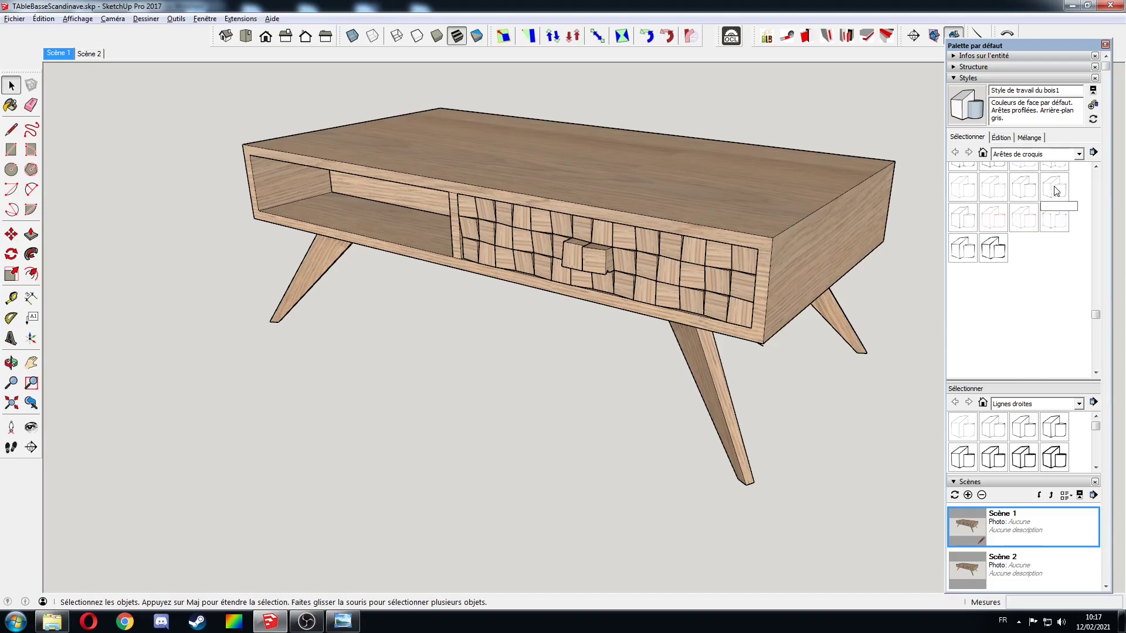
{"action": "left_click", "coordinate": [1054, 187]}
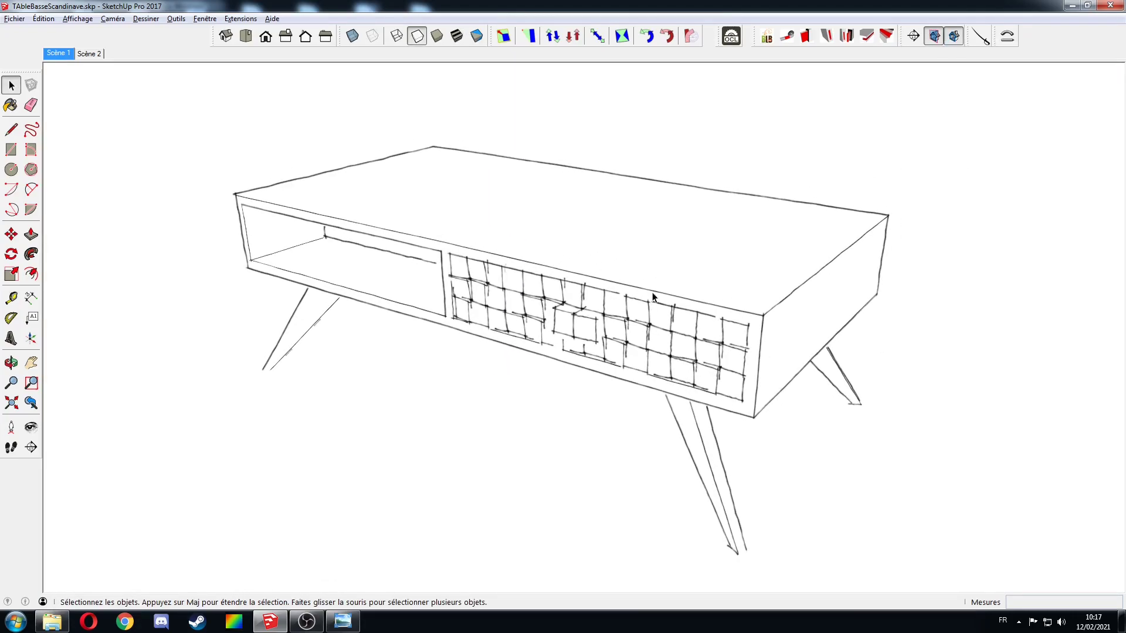
{"action": "mouse_move", "coordinate": [387, 233]}
{"action": "middle_mouse_down"}
{"action": "mouse_move", "coordinate": [377, 265]}
{"action": "mouse_move", "coordinate": [364, 258]}
{"action": "middle_mouse_up"}
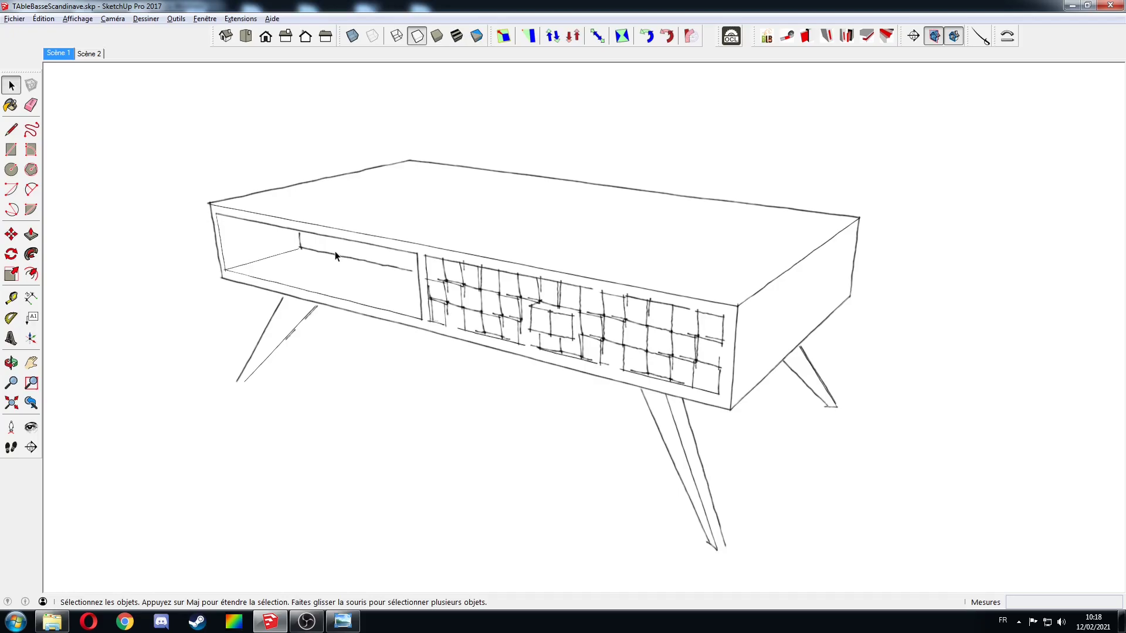
- Switch to Scène 2, adjust the view of the table slightly and update the scene with it
{"action": "left_click", "coordinate": [91, 54]}
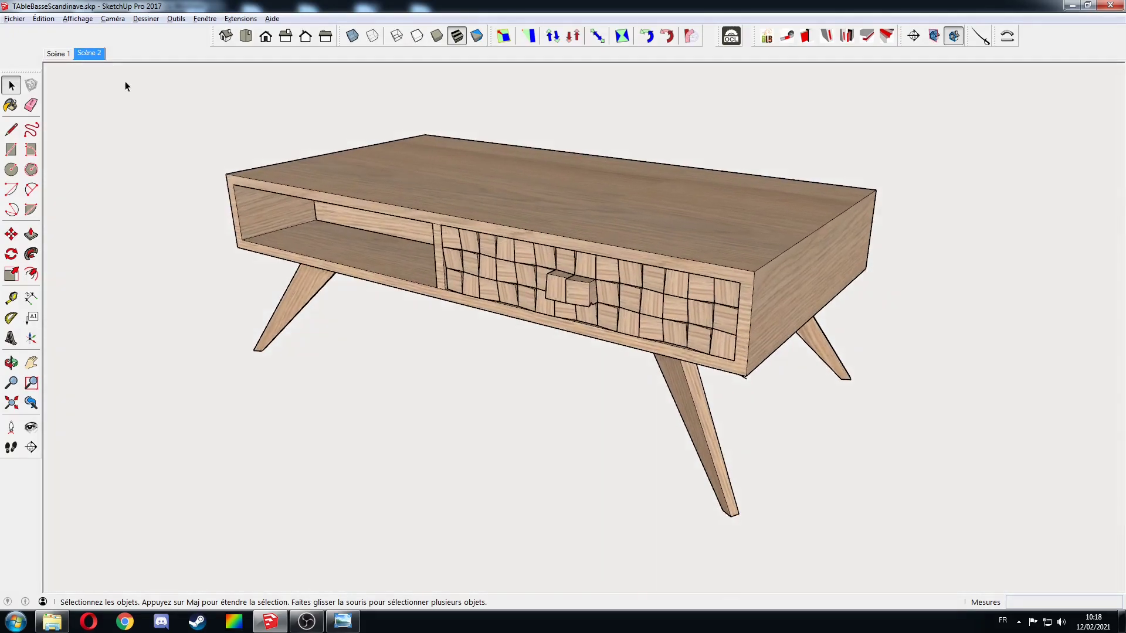
{"action": "middle_click_drag", "start_coordinate": [400, 219], "coordinate": [498, 252]}
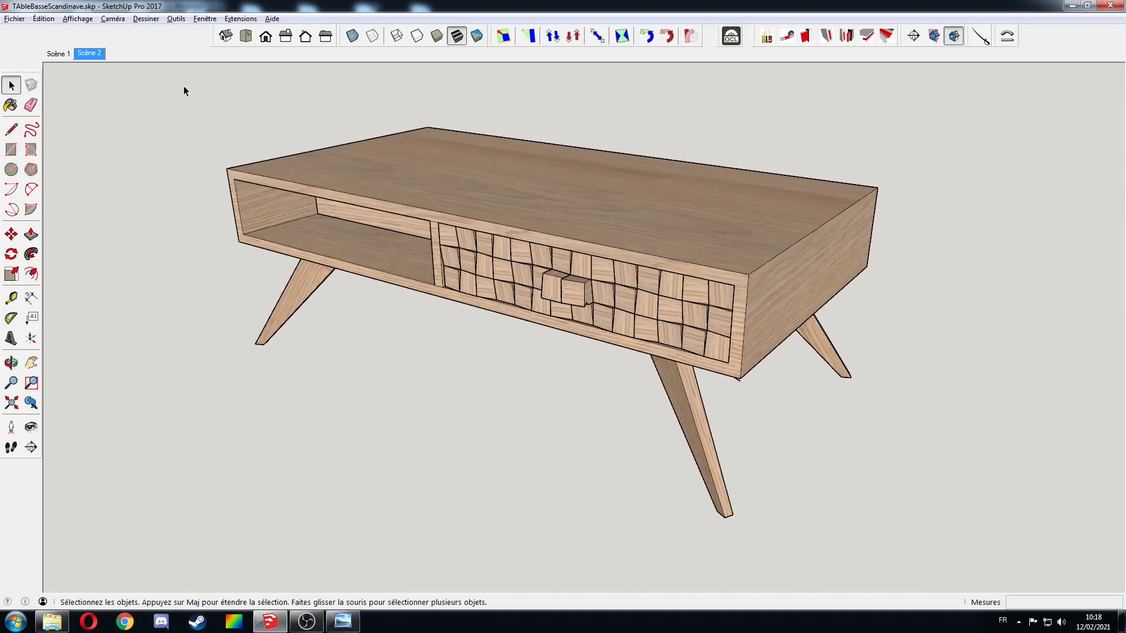
{"action": "right_click", "coordinate": [86, 54]}
{"action": "left_click", "coordinate": [120, 102]}
{"action": "right_click", "coordinate": [91, 54]}
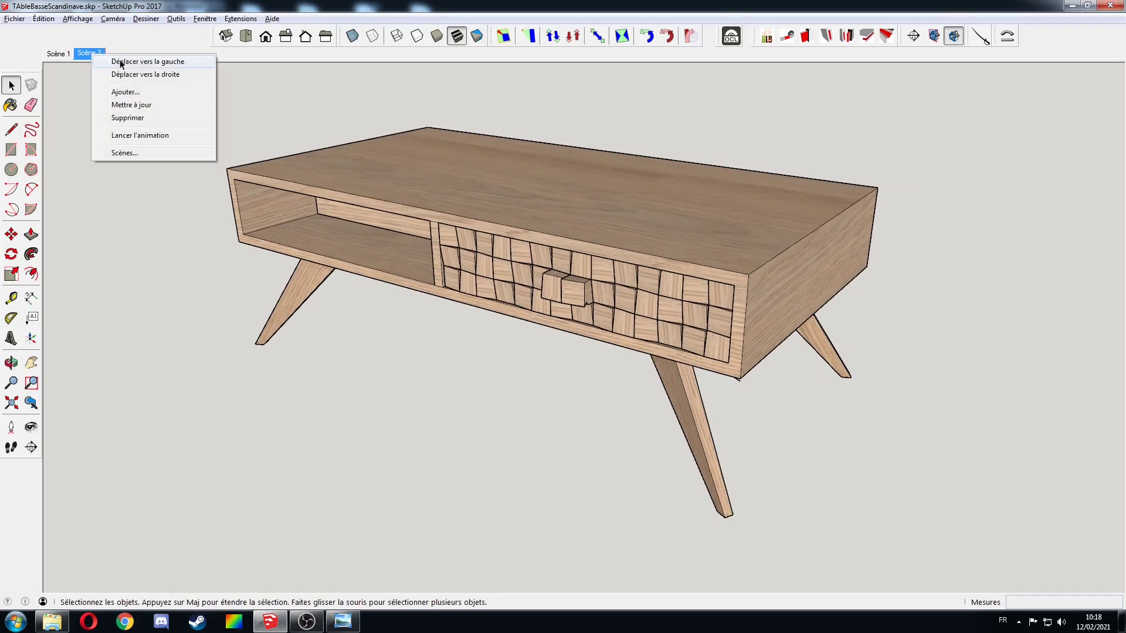
{"action": "left_click", "coordinate": [275, 122]}
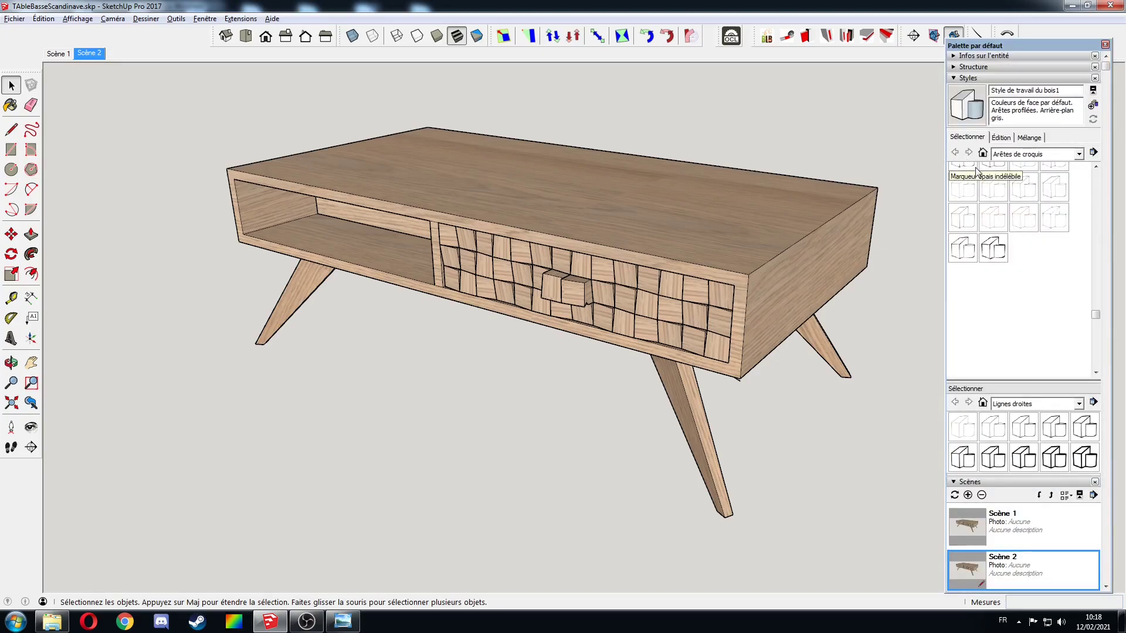
- Add Scène 3 and set up a front view of the table in parallel projection
{"action": "left_click", "coordinate": [954, 78]}
{"action": "right_click", "coordinate": [87, 51]}
{"action": "left_click", "coordinate": [132, 90]}
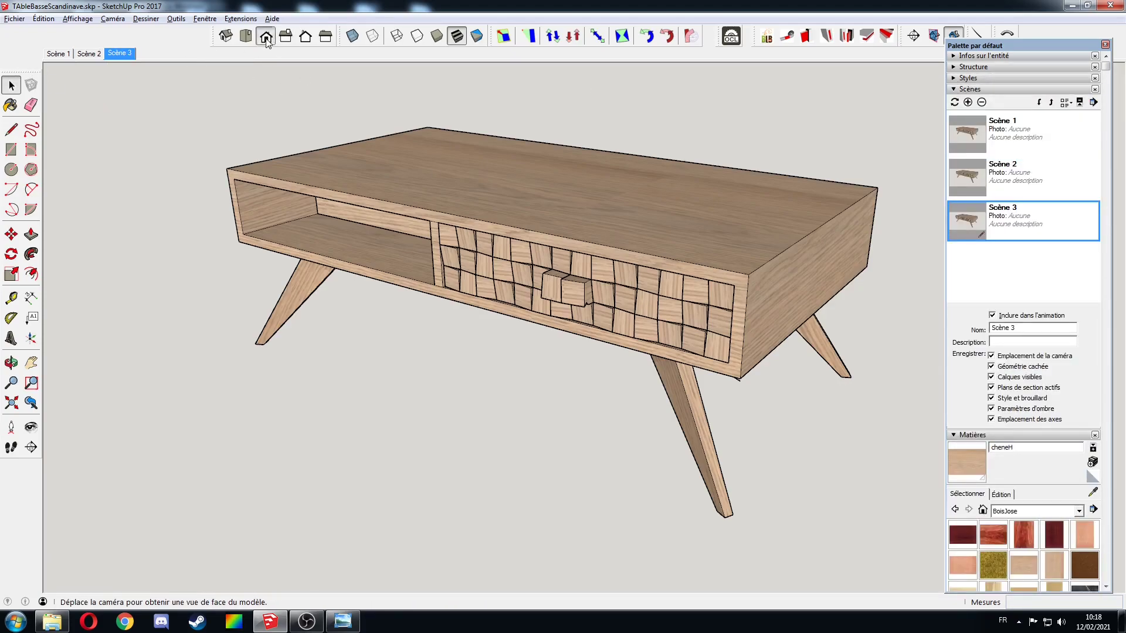
{"action": "left_click", "coordinate": [265, 37]}
{"action": "left_click", "coordinate": [113, 19]}
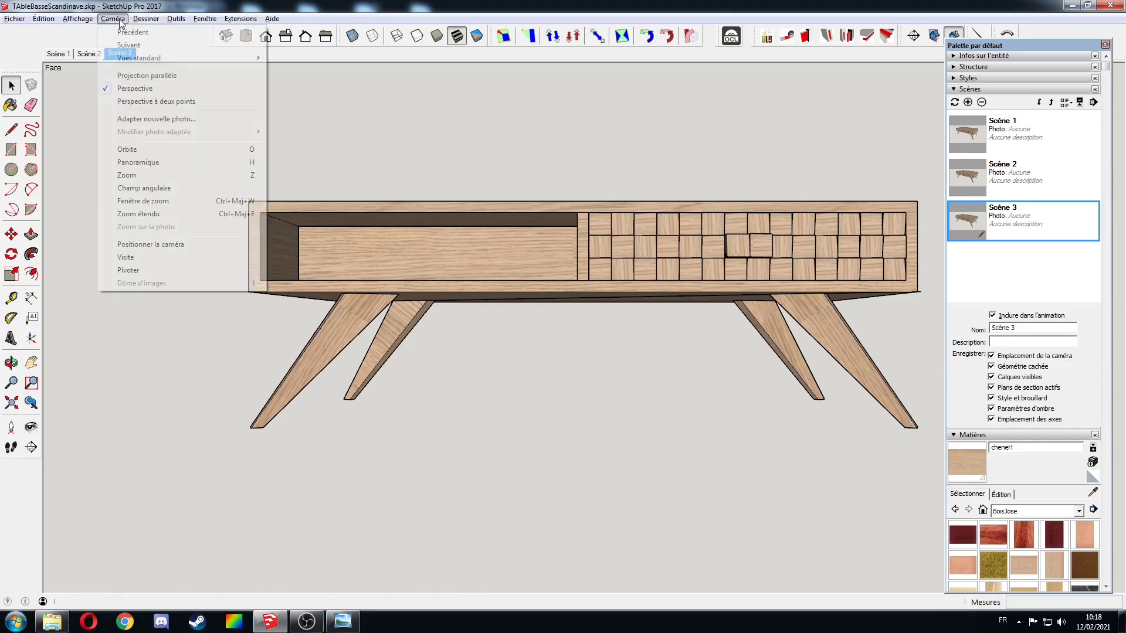
{"action": "left_click", "coordinate": [144, 75]}
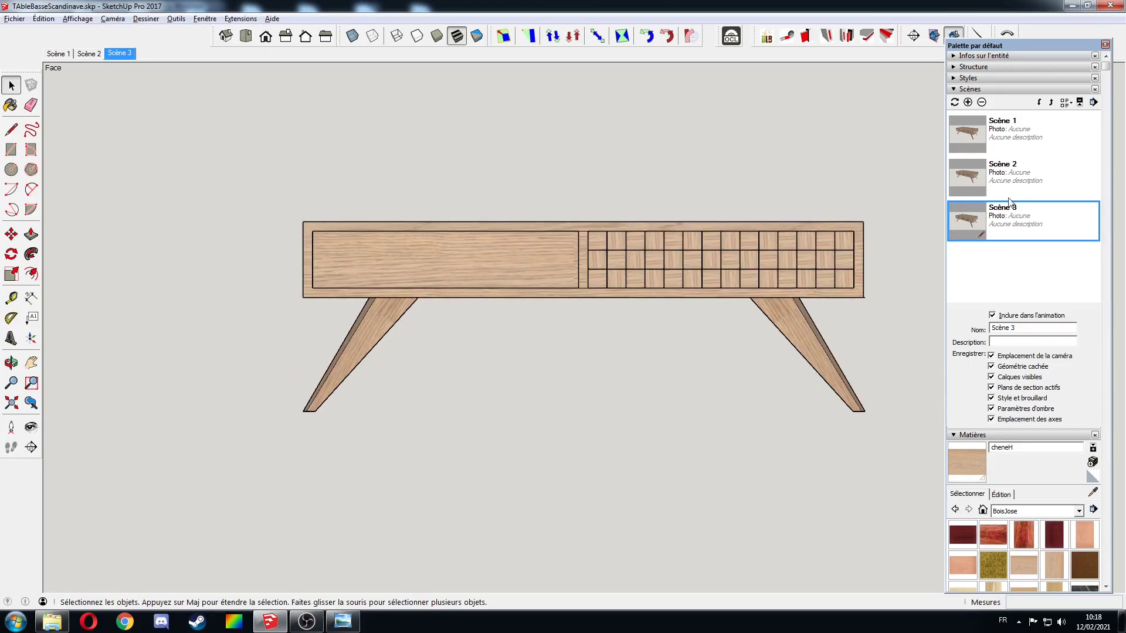
- Mix the face settings of a Lignes droites style into the current style of the front view
{"action": "left_click", "coordinate": [957, 79]}
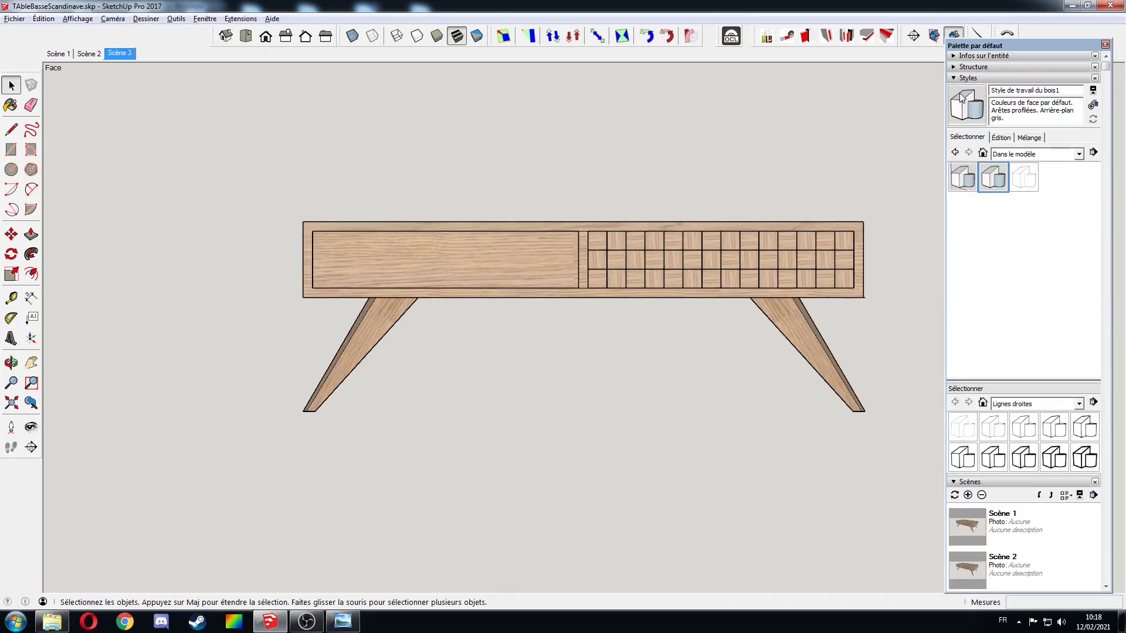
{"action": "left_click", "coordinate": [1030, 138]}
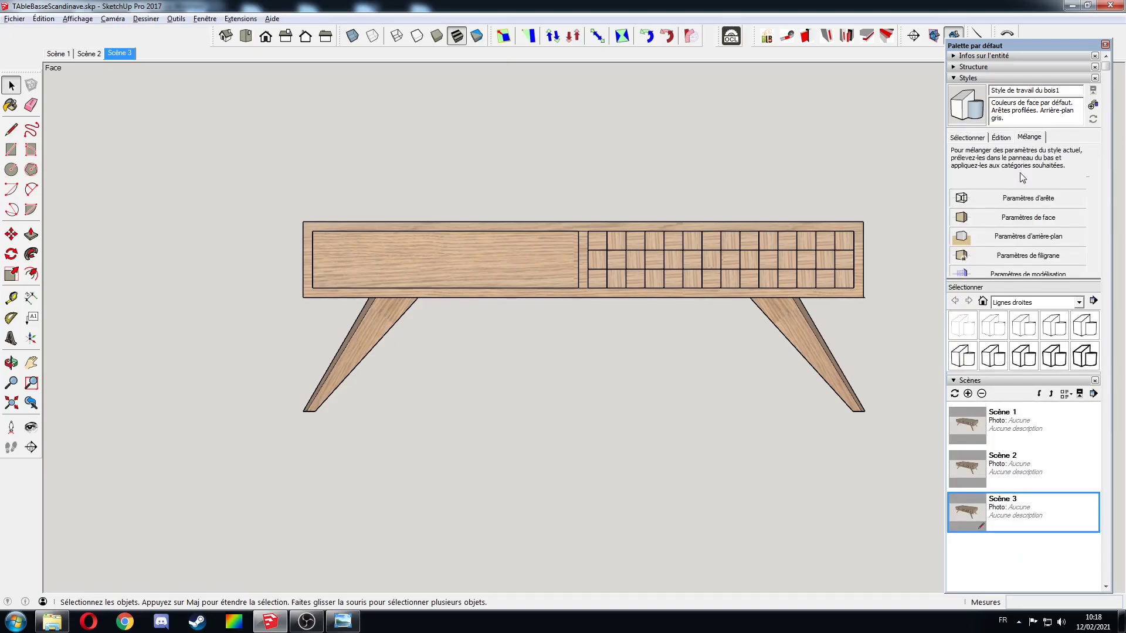
{"action": "left_click", "coordinate": [1024, 326]}
{"action": "left_click", "coordinate": [1032, 217]}
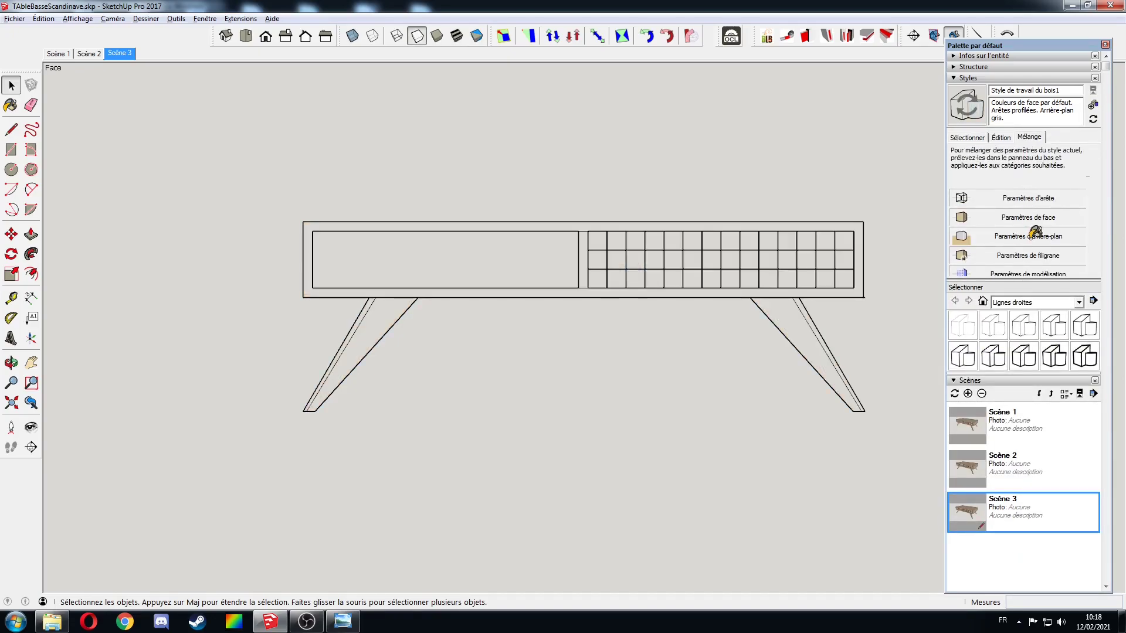
- Mix the background settings of the sampled Lignes droites style into the front view's style and add Scène 4
{"action": "left_click", "coordinate": [1035, 234]}
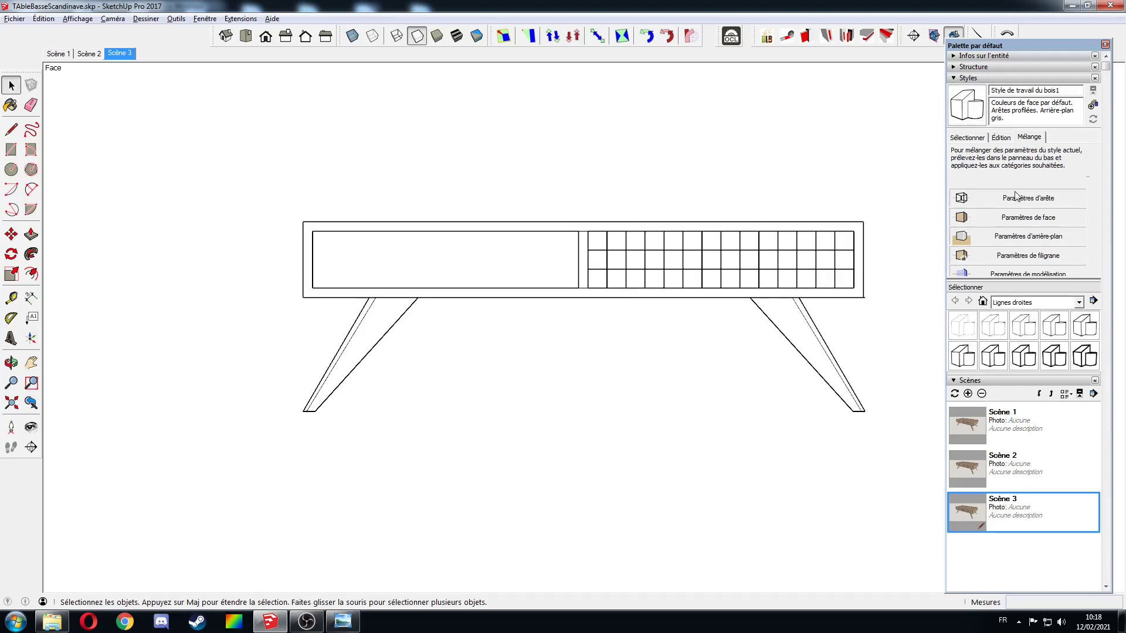
{"action": "right_click", "coordinate": [128, 57]}
{"action": "left_click", "coordinate": [250, 108]}
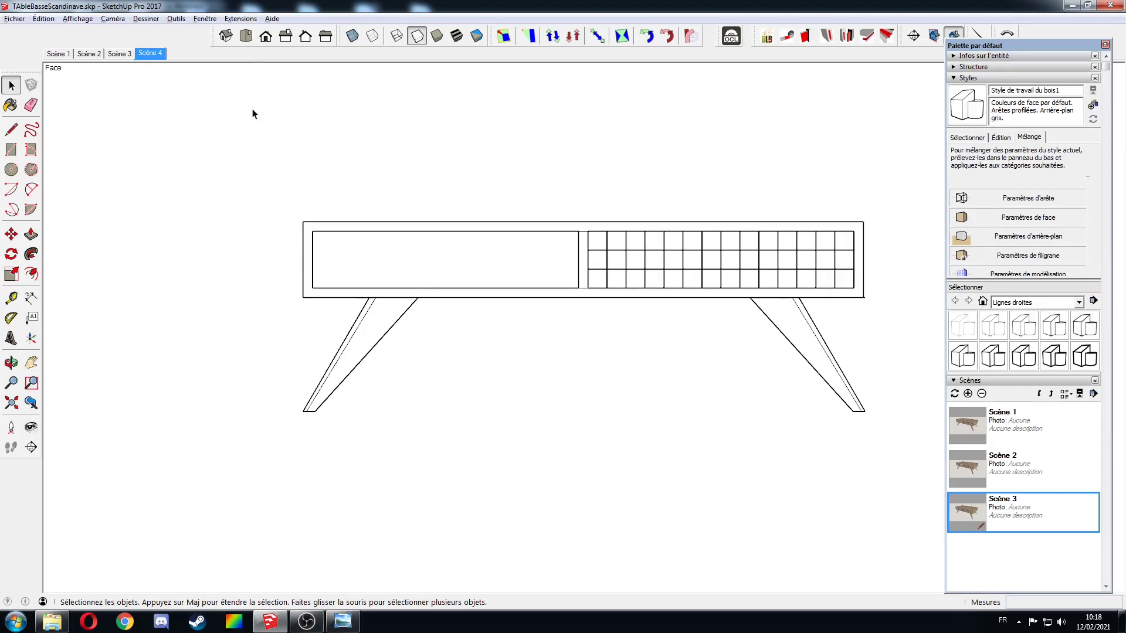
- Set Scène 4 to the right-side view of the table and update the scene
{"action": "left_click", "coordinate": [286, 36]}
{"action": "right_click", "coordinate": [145, 58]}
{"action": "left_click", "coordinate": [170, 108]}
- Return to Scène 3, restore its front view in parallel projection and update the scene
{"action": "left_click", "coordinate": [117, 56]}
{"action": "left_click", "coordinate": [265, 38]}
{"action": "left_click", "coordinate": [113, 20]}
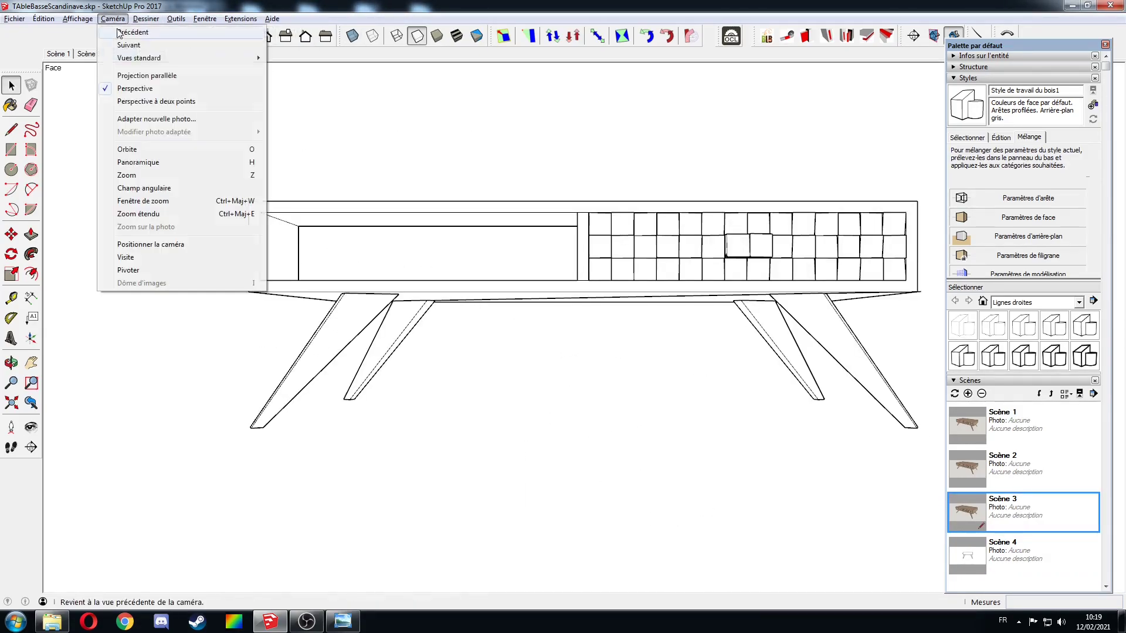
{"action": "left_click", "coordinate": [143, 76]}
{"action": "right_click", "coordinate": [119, 54]}
{"action": "left_click", "coordinate": [144, 105]}
- Switch to Scène 2, apply a textured style from the Styles par défaut collection and update the scene
{"action": "left_click", "coordinate": [88, 53]}
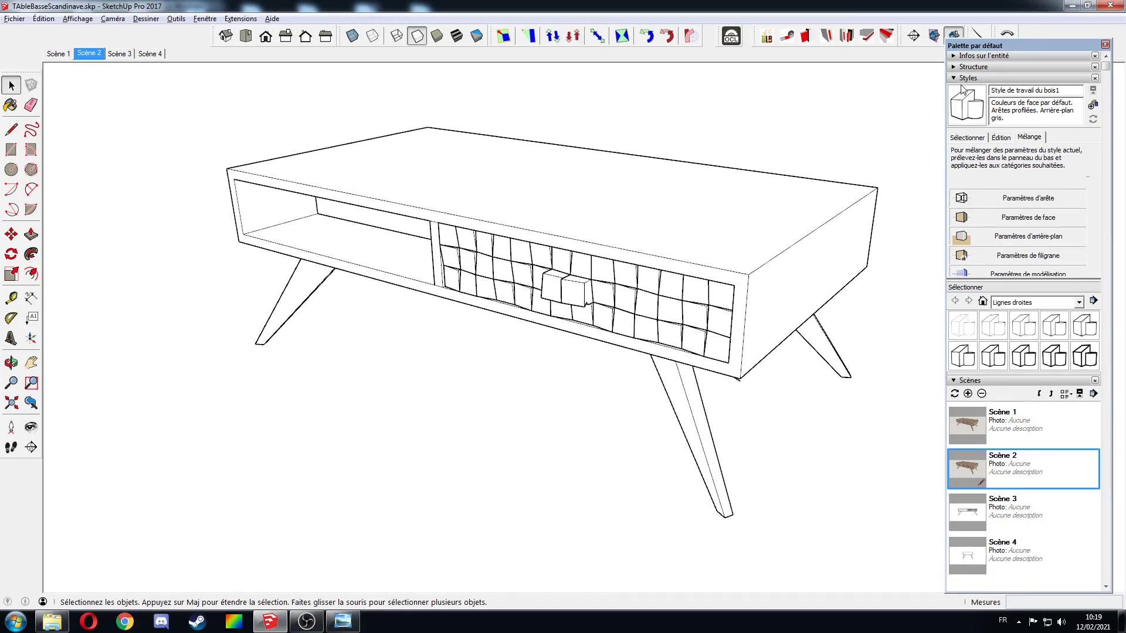
{"action": "left_click", "coordinate": [967, 137]}
{"action": "left_click", "coordinate": [1078, 154]}
{"action": "left_click", "coordinate": [1020, 165]}
{"action": "left_click", "coordinate": [1054, 207]}
{"action": "right_click", "coordinate": [85, 54]}
{"action": "left_click", "coordinate": [100, 105]}
- Dimension the height of the table body beside its left edge in Scène 3
{"action": "left_click", "coordinate": [113, 54]}
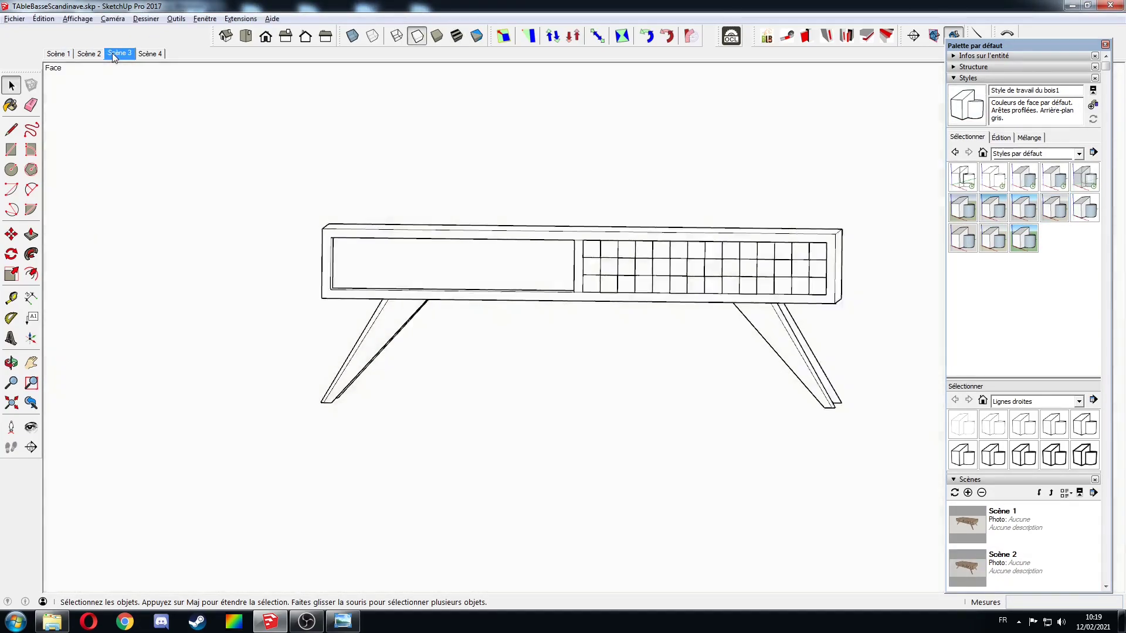
{"action": "left_click", "coordinate": [31, 298]}
{"action": "left_click", "coordinate": [303, 297]}
{"action": "left_click", "coordinate": [304, 222]}
{"action": "left_click", "coordinate": [228, 257]}
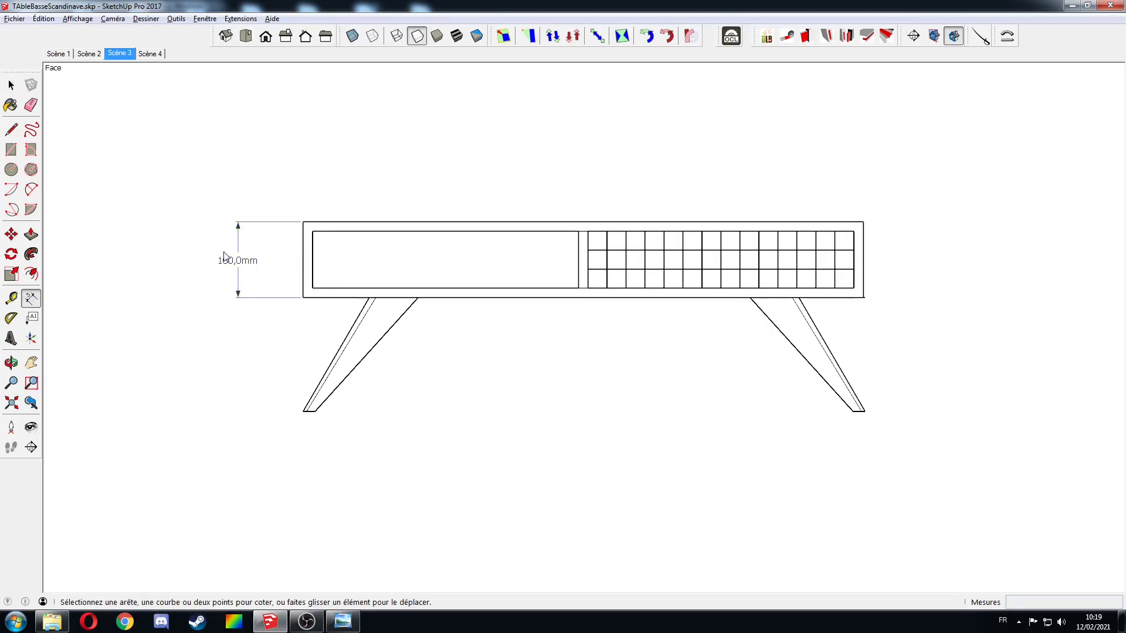
- Set the model's length precision to 0 mm and hide the unit format
{"action": "left_click", "coordinate": [204, 18]}
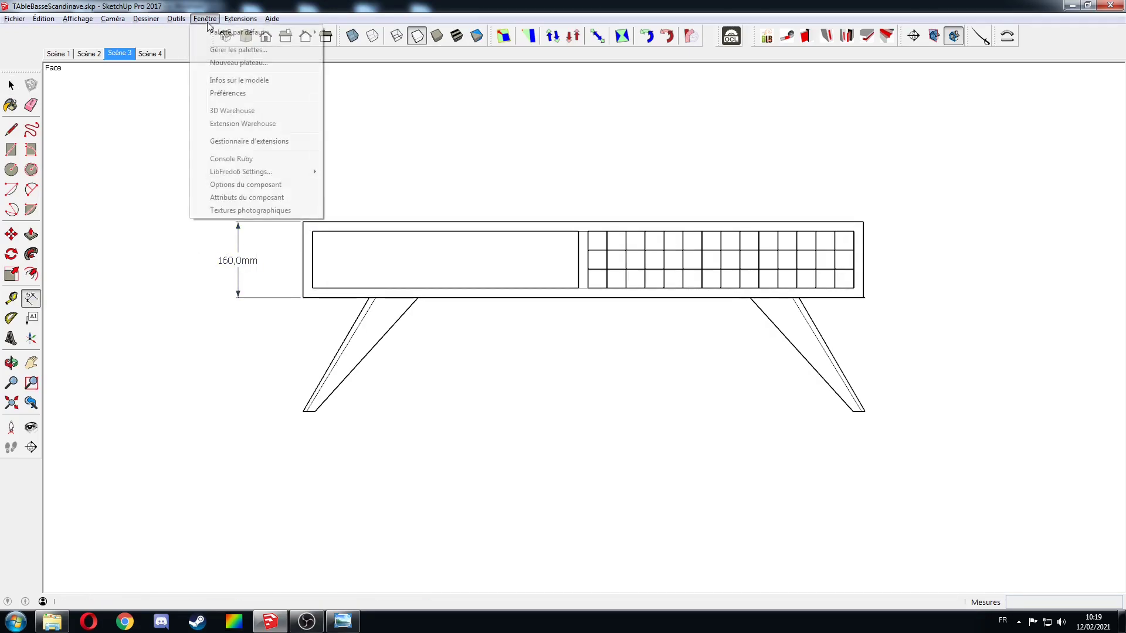
{"action": "left_click", "coordinate": [235, 80]}
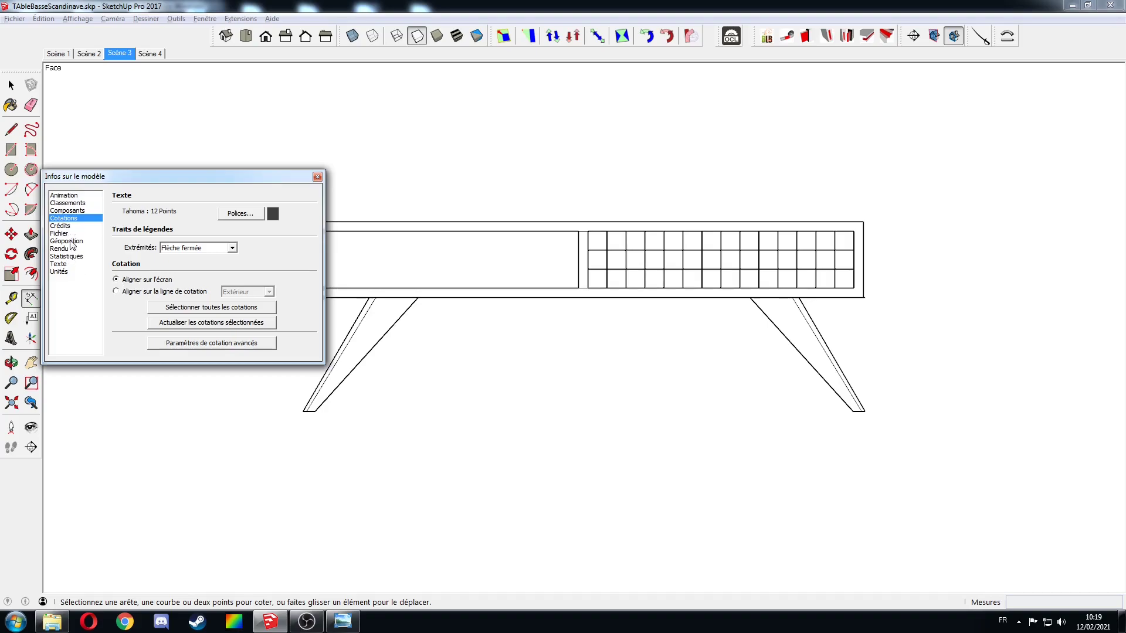
{"action": "left_click", "coordinate": [59, 271]}
{"action": "left_click", "coordinate": [208, 230]}
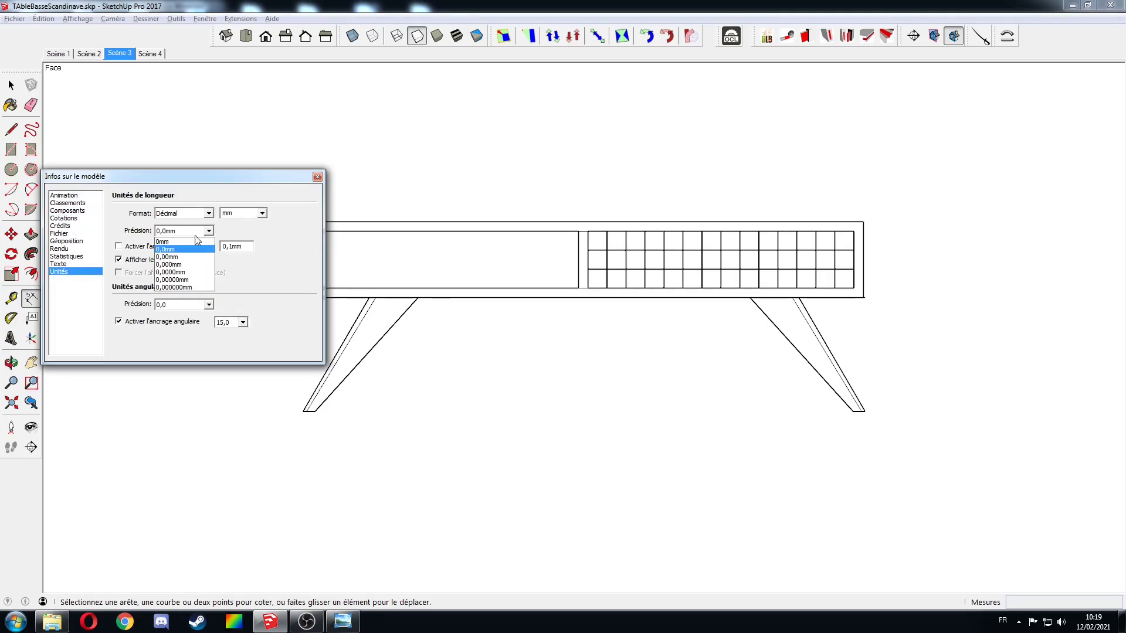
{"action": "left_click", "coordinate": [164, 242]}
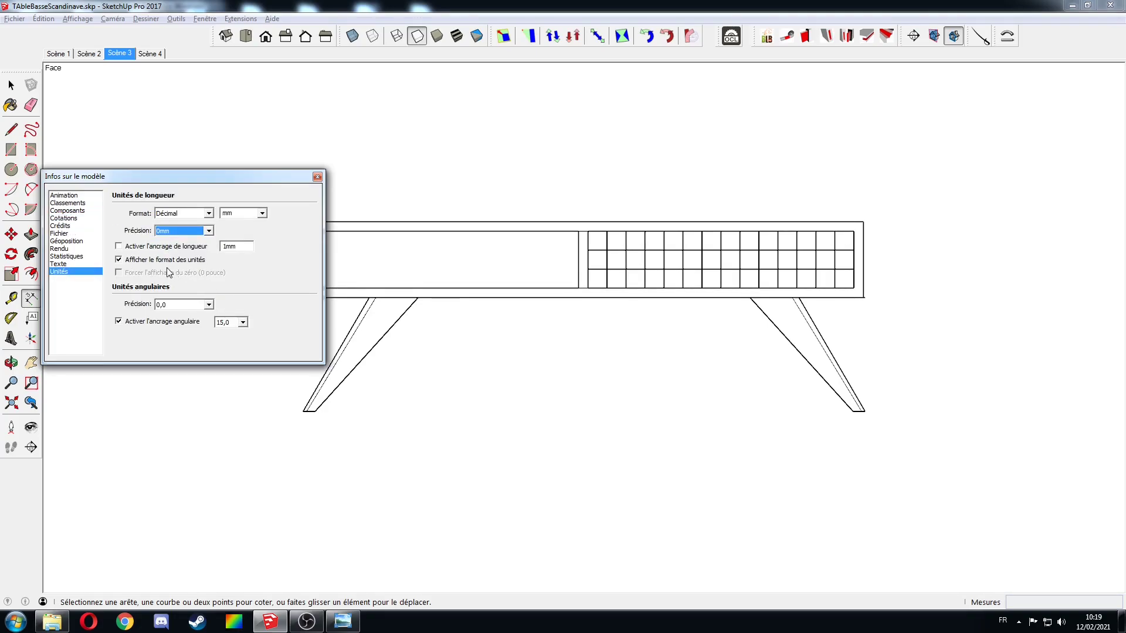
{"action": "left_click", "coordinate": [119, 260]}
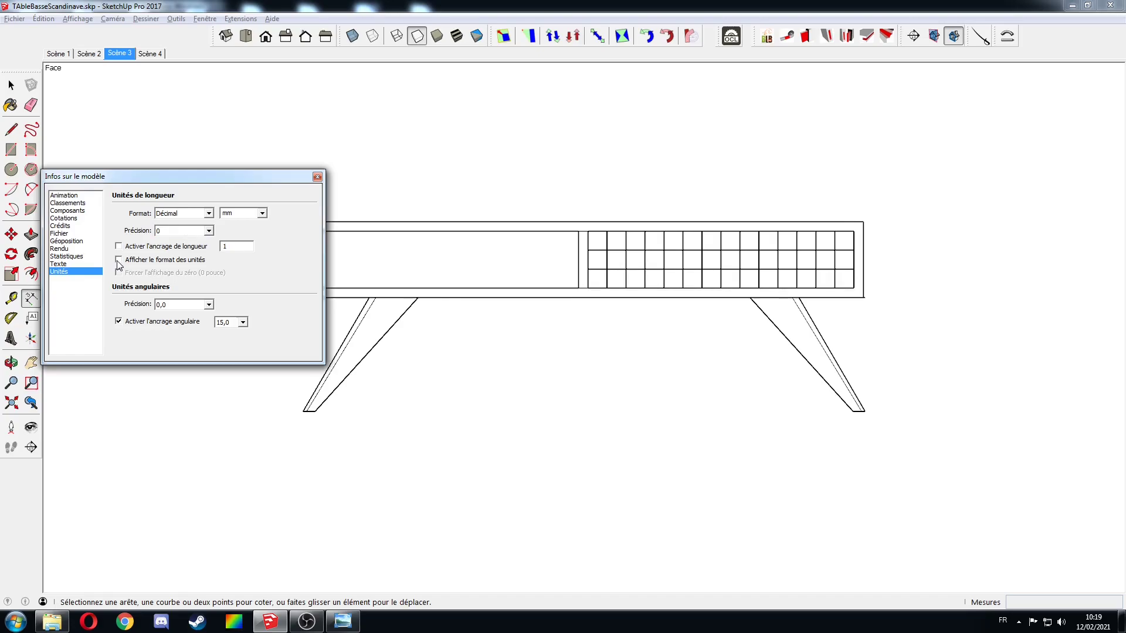
{"action": "left_click", "coordinate": [318, 177]}
- Dimension the table body's overall width, the open compartment's inner height and the right leg's height in the front view
{"action": "left_click", "coordinate": [303, 222]}
{"action": "left_click", "coordinate": [863, 223]}
{"action": "left_click", "coordinate": [733, 188]}
{"action": "left_click", "coordinate": [579, 258]}
{"action": "left_click", "coordinate": [573, 259]}
{"action": "left_click", "coordinate": [865, 297]}
{"action": "left_click", "coordinate": [864, 411]}
{"action": "left_click", "coordinate": [939, 375]}
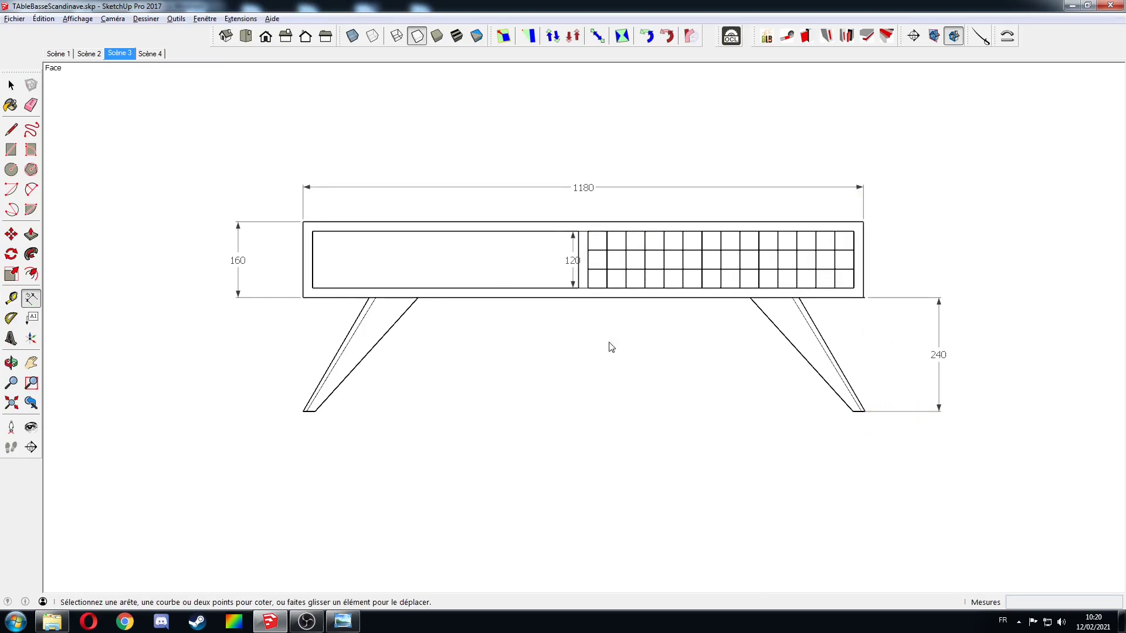
- Switch to Scène 4 and dimension the table body's depth above its top edge
{"action": "left_click", "coordinate": [148, 54]}
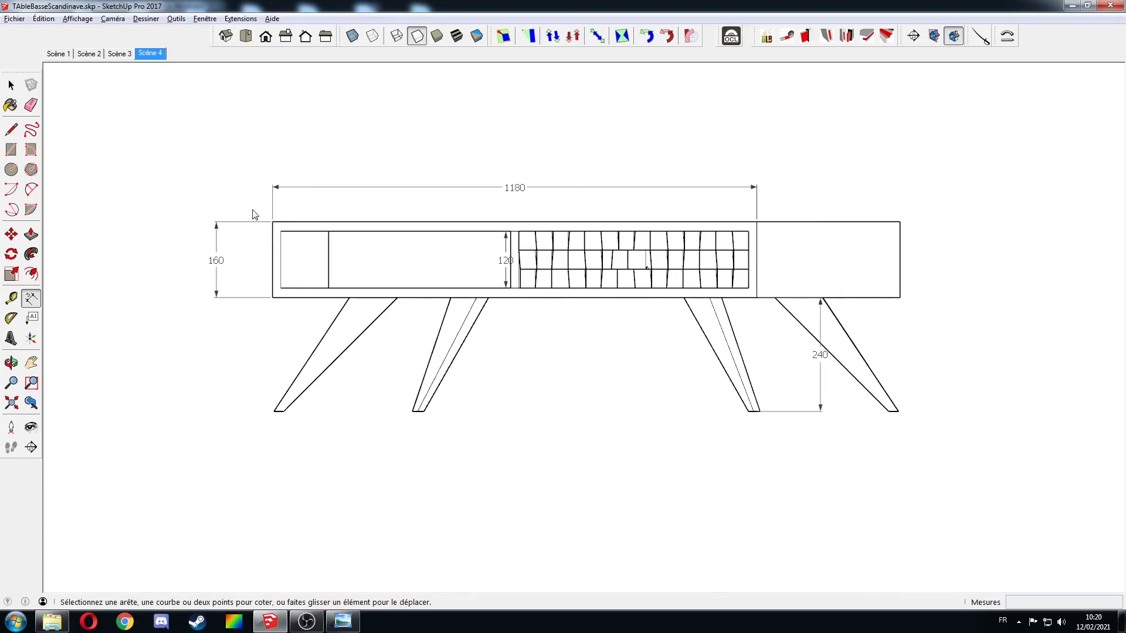
{"action": "left_click", "coordinate": [448, 222]}
{"action": "left_click", "coordinate": [732, 221]}
{"action": "left_click", "coordinate": [685, 187]}
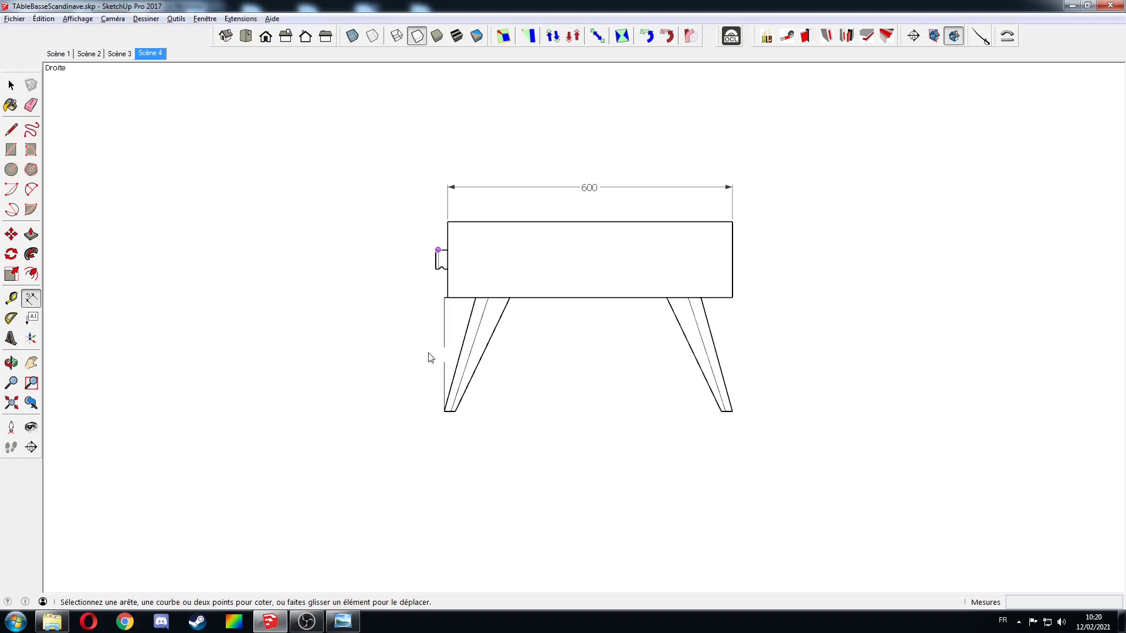
{"action": "key", "text": "space"}
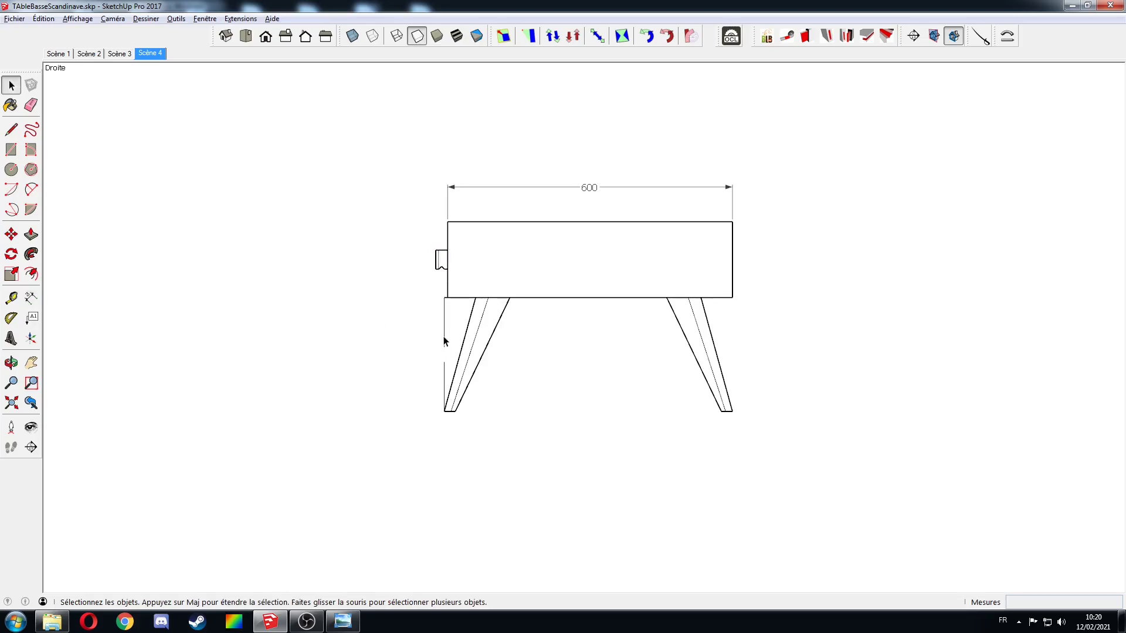
- Select all dimensions and set the advanced dimension settings to hide them in perspective view
{"action": "left_click", "coordinate": [205, 18]}
{"action": "left_click", "coordinate": [226, 80]}
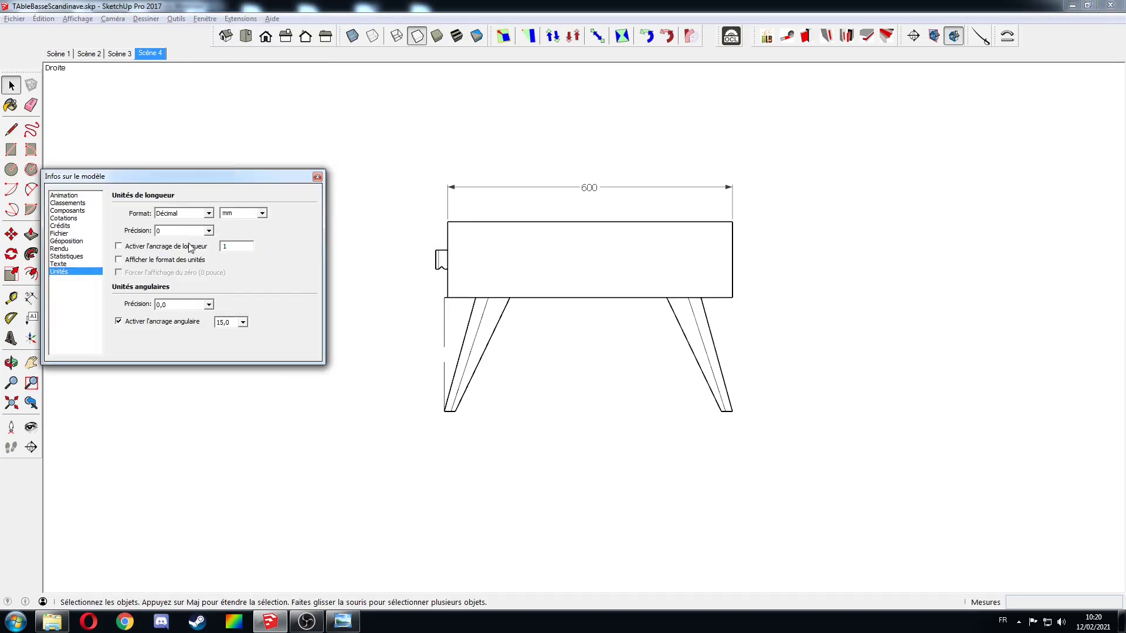
{"action": "left_click", "coordinate": [62, 211]}
{"action": "left_click", "coordinate": [62, 218]}
{"action": "left_click", "coordinate": [230, 313]}
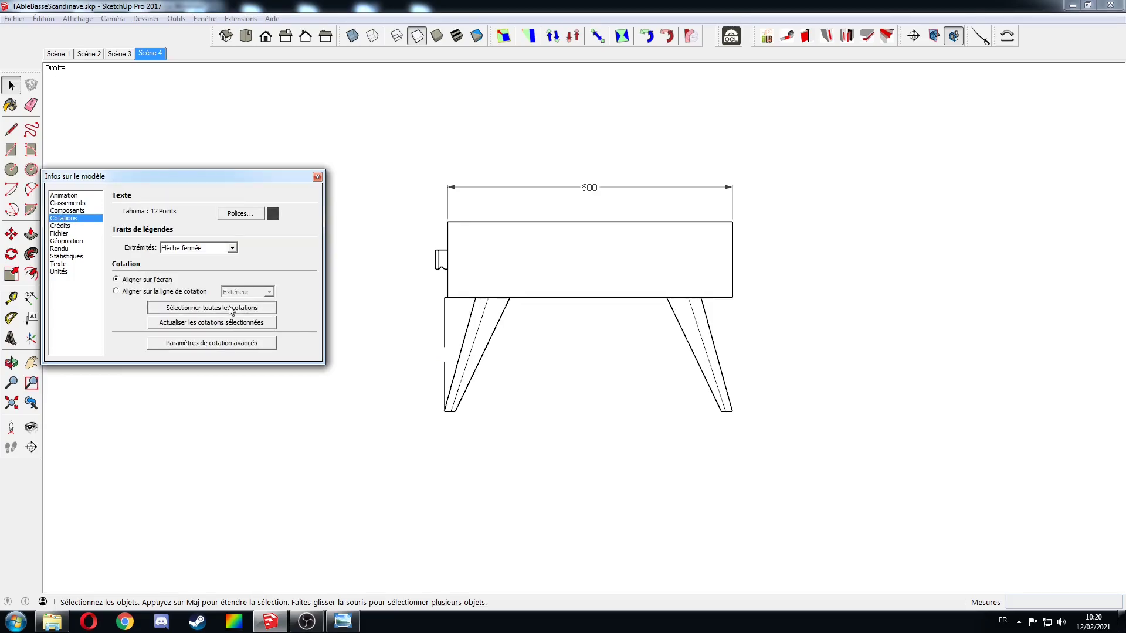
{"action": "left_click", "coordinate": [225, 345]}
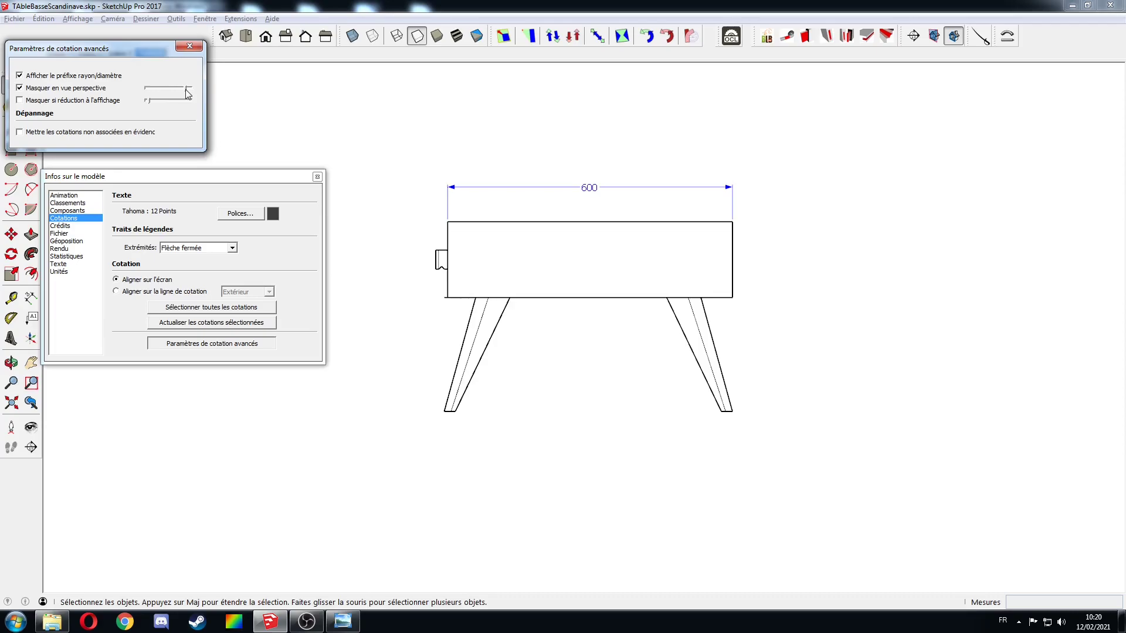
- Adjust the perspective hiding threshold until no dimensions show in Scène 2, and close the model settings
{"action": "left_click_drag", "start_coordinate": [117, 49], "coordinate": [130, 109]}
{"action": "left_click", "coordinate": [89, 54]}
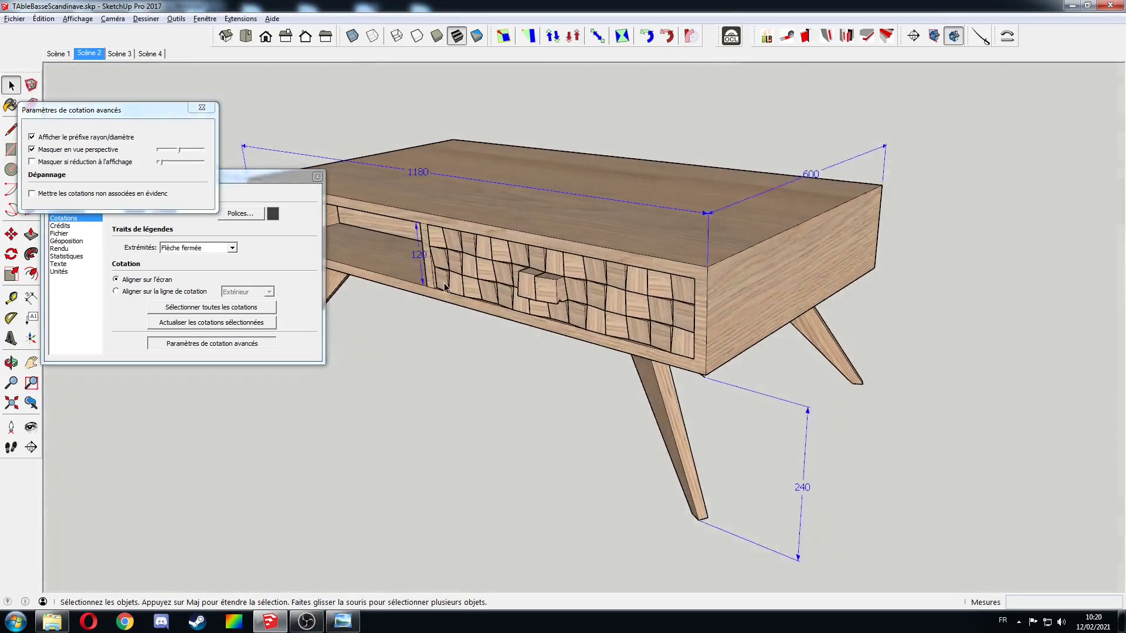
{"action": "left_click_drag", "start_coordinate": [179, 150], "coordinate": [169, 156]}
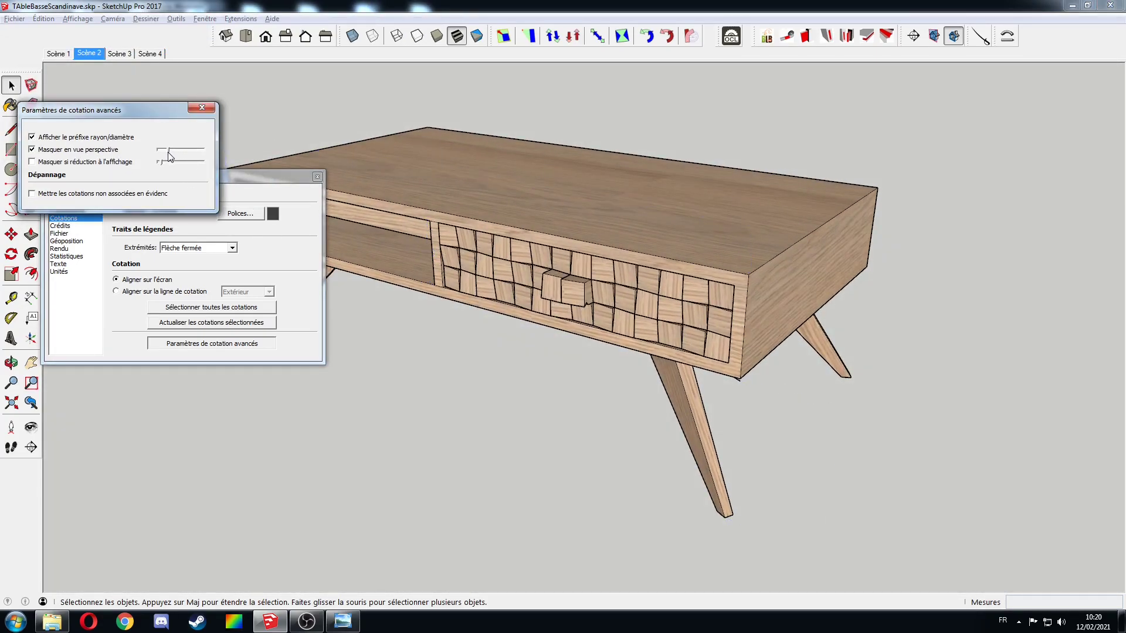
{"action": "left_click", "coordinate": [202, 108]}
{"action": "left_click", "coordinate": [318, 178]}
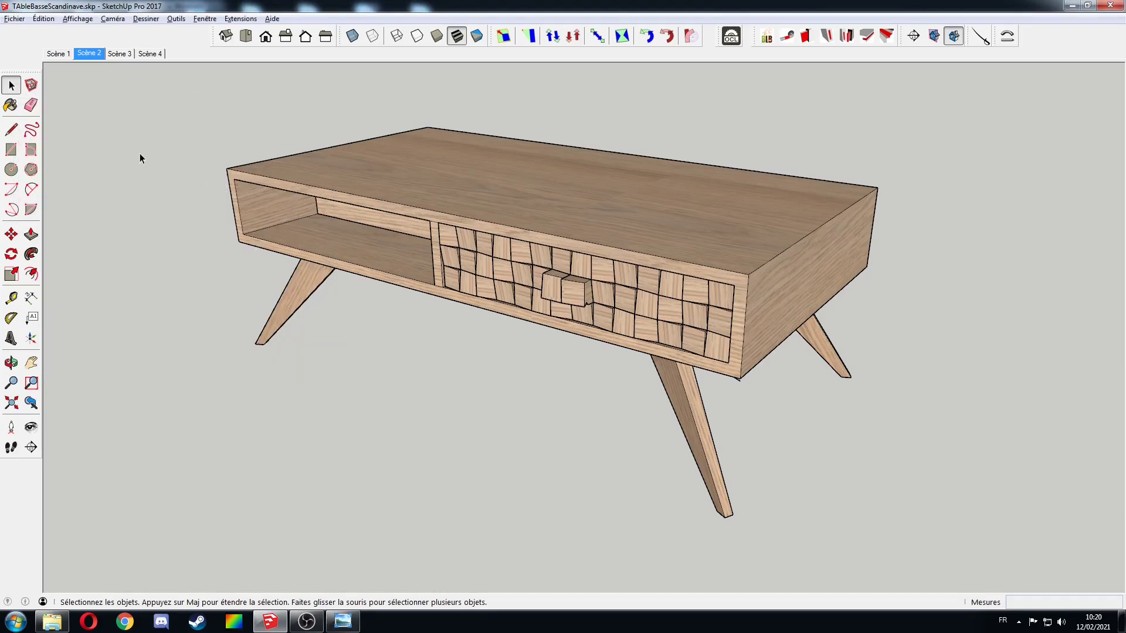
- Turn on shadows in Scène 2, set the date to 07/15 and the time to 16:06, and update the scene
{"action": "left_click", "coordinate": [64, 54]}
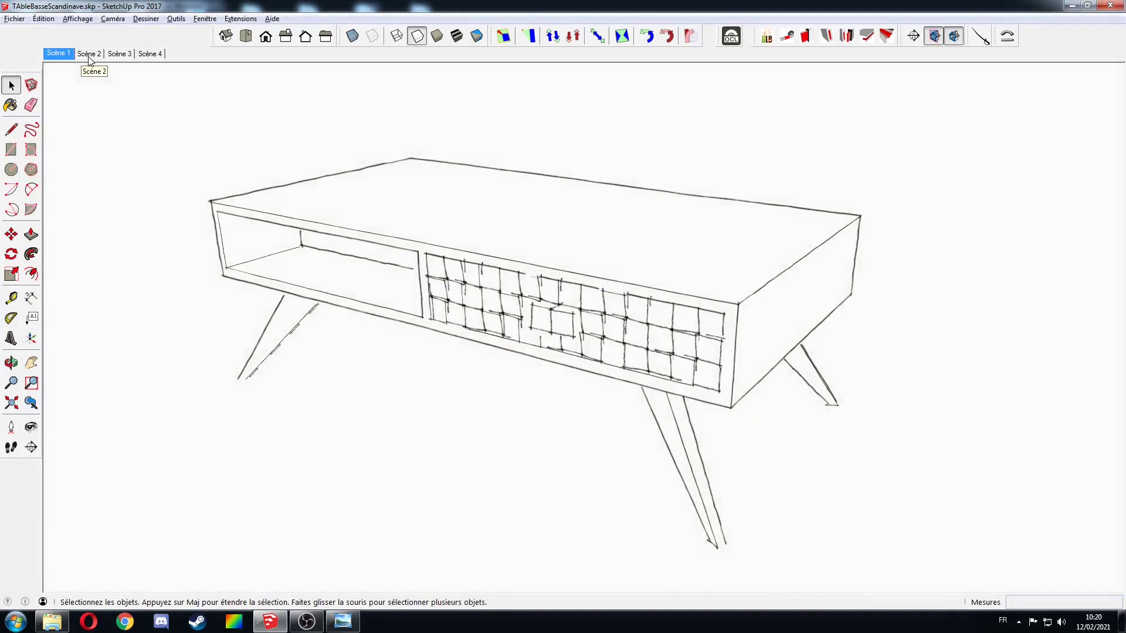
{"action": "left_click", "coordinate": [89, 55]}
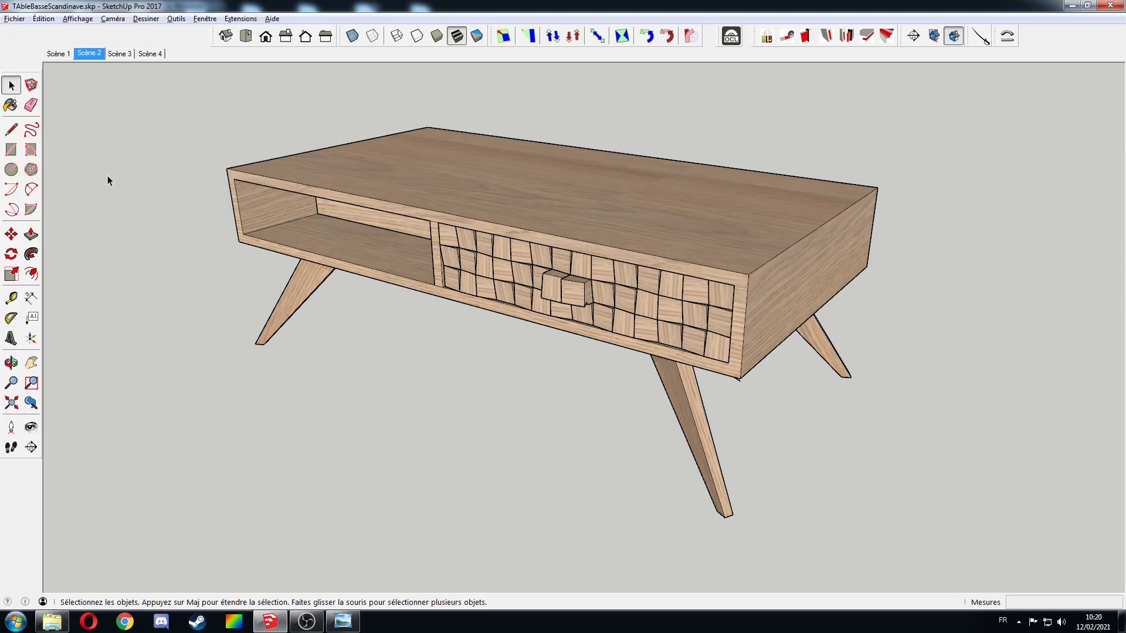
{"action": "left_click", "coordinate": [972, 123]}
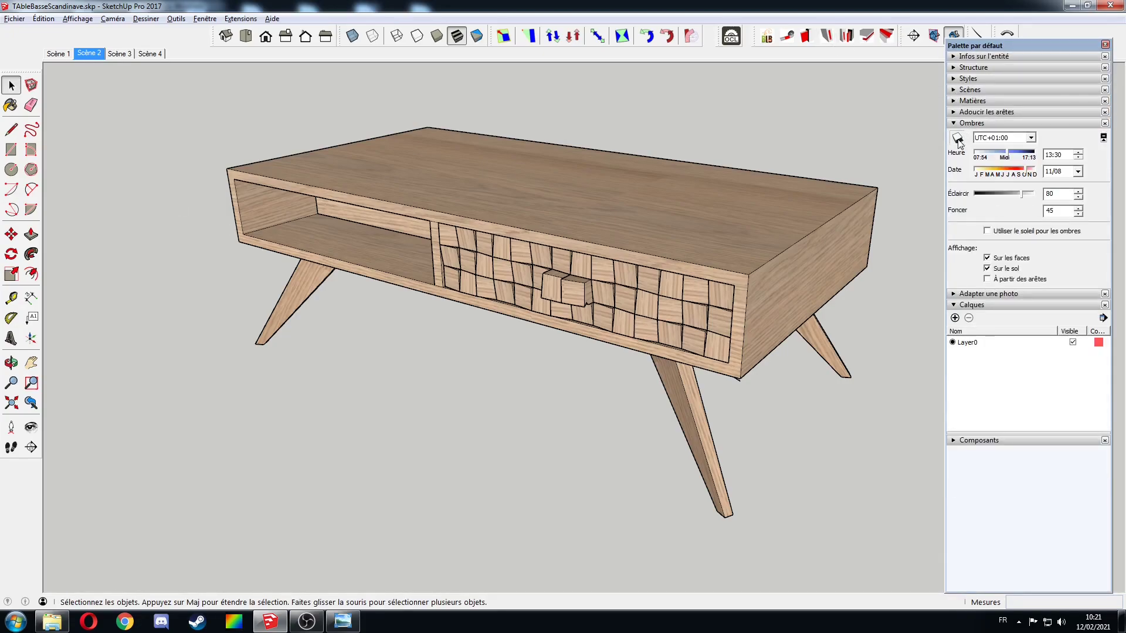
{"action": "left_click", "coordinate": [958, 139]}
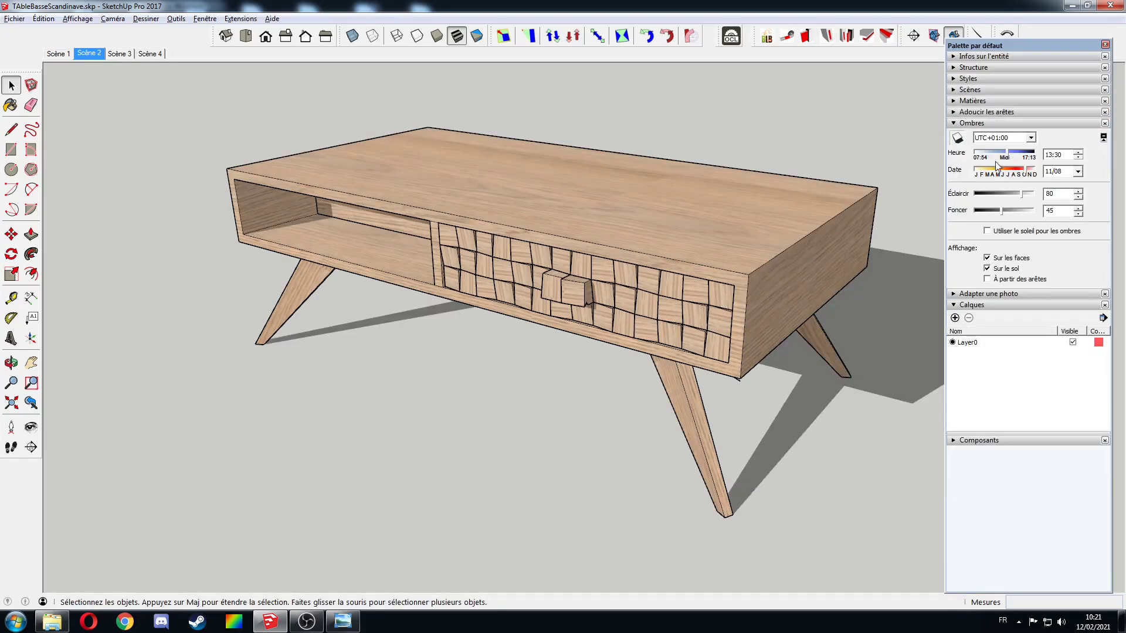
{"action": "mouse_move", "coordinate": [1015, 173]}
{"action": "left_mouse_down"}
{"action": "mouse_move", "coordinate": [1003, 173]}
{"action": "mouse_move", "coordinate": [1019, 159]}
{"action": "left_mouse_up"}
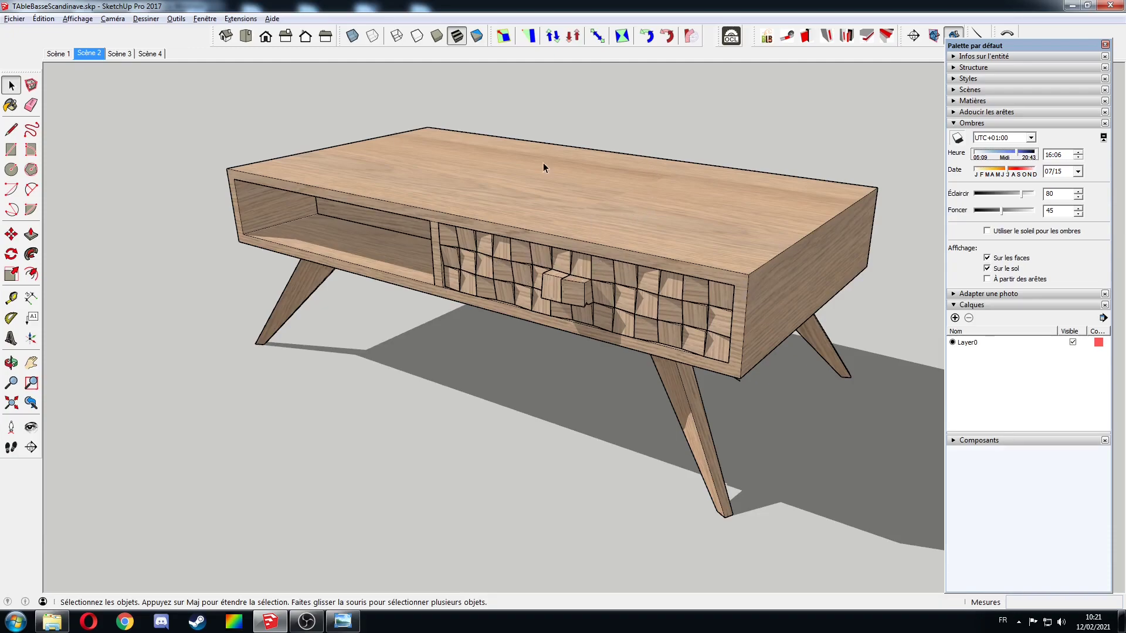
{"action": "right_click", "coordinate": [88, 54]}
{"action": "left_click", "coordinate": [120, 103]}
- Dimension the table body's height beside its rear edge in the right-side view of Scène 4
{"action": "left_click", "coordinate": [113, 53]}
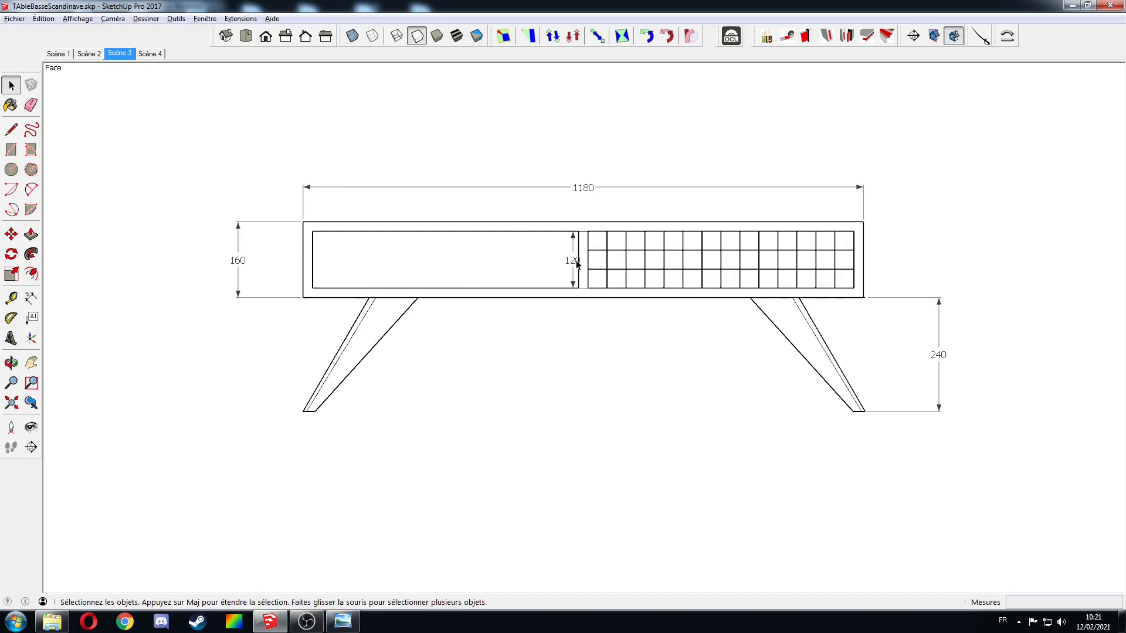
{"action": "left_click", "coordinate": [31, 298]}
{"action": "left_click", "coordinate": [150, 53]}
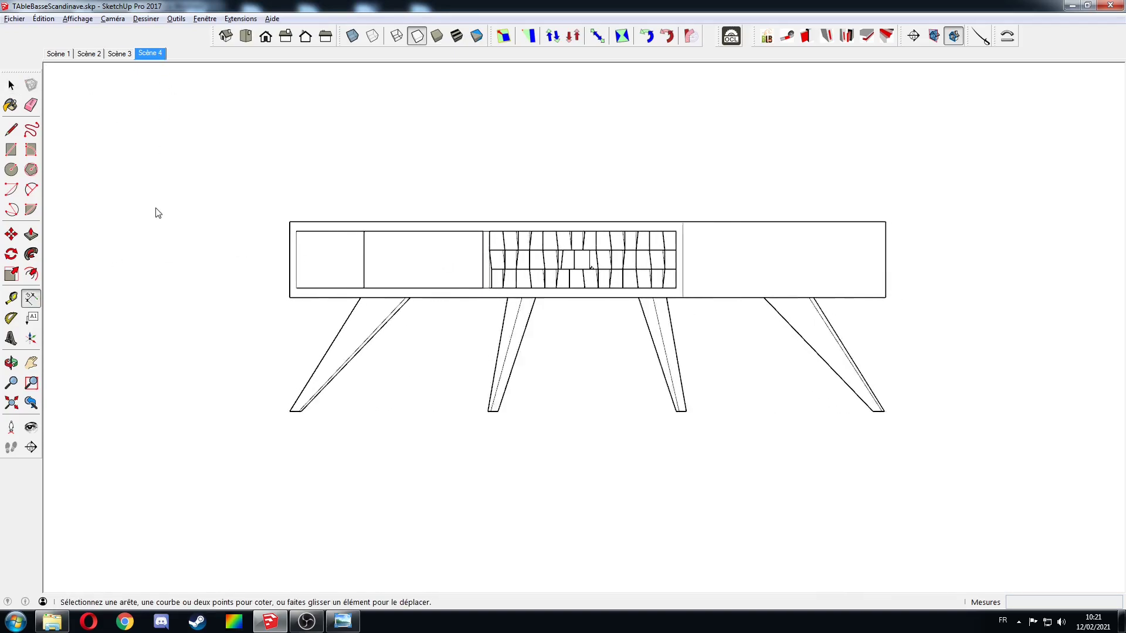
{"action": "left_click", "coordinate": [732, 298]}
{"action": "left_click", "coordinate": [732, 222]}
{"action": "left_click", "coordinate": [790, 260]}
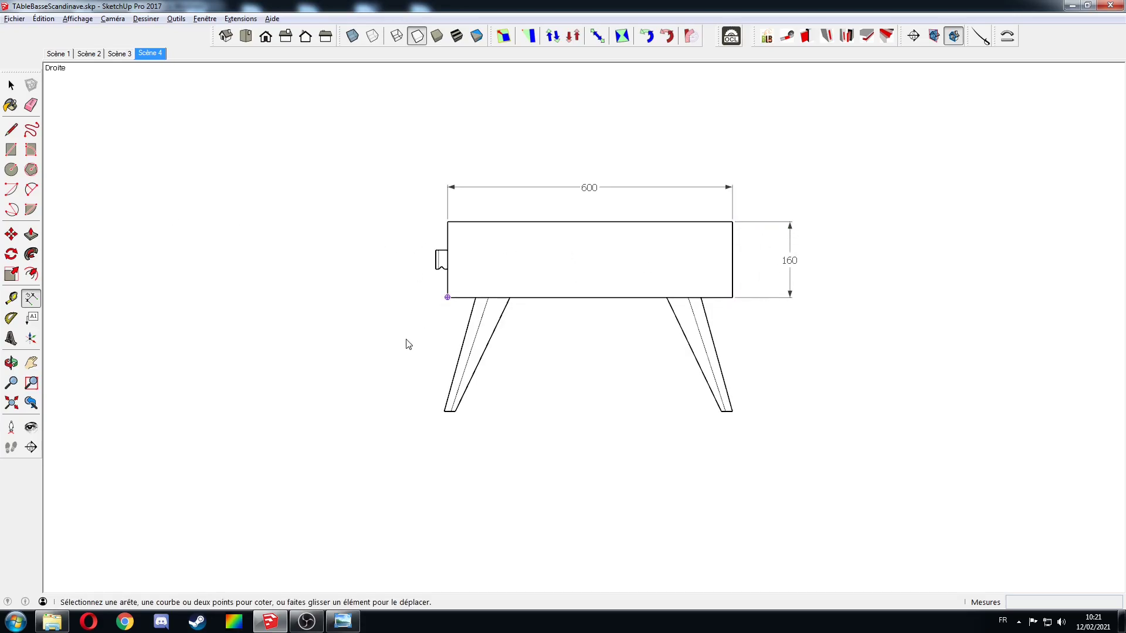
{"action": "key", "text": "space"}
{"action": "scroll", "coordinate": [445, 234], "scroll_direction": "up", "scroll_amount": 10}
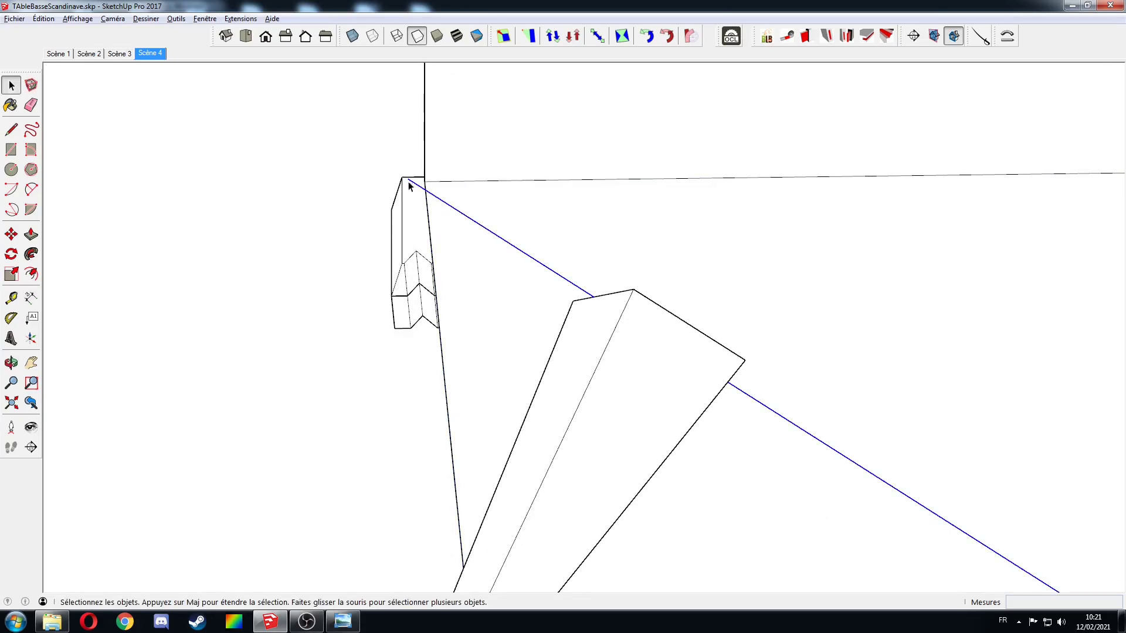
{"action": "left_click", "coordinate": [150, 53]}
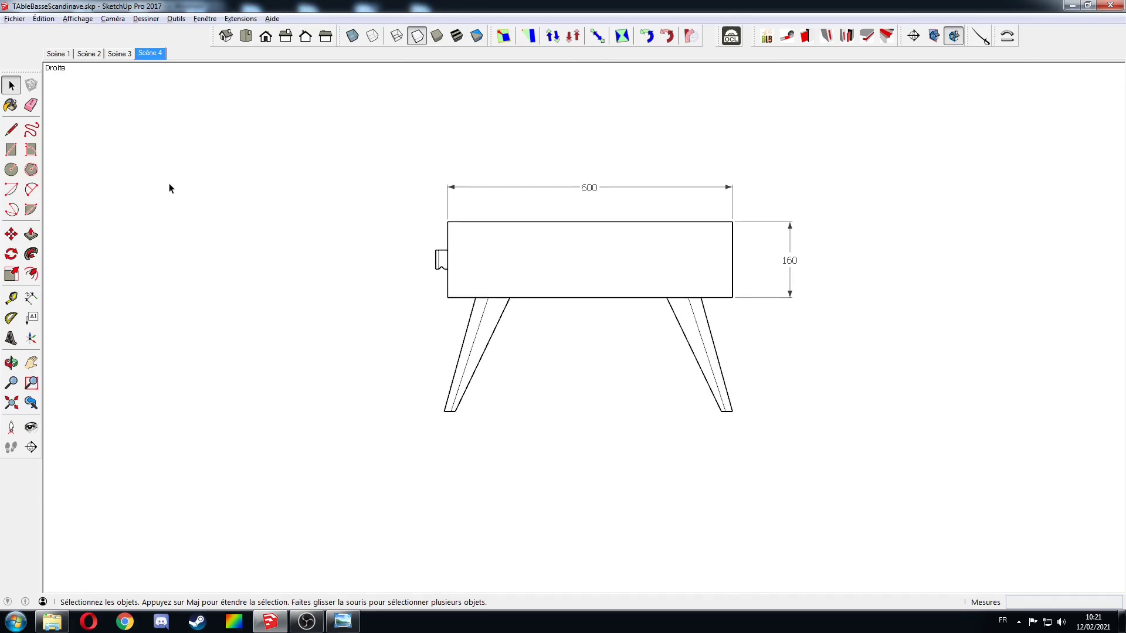
{"action": "middle_click_drag", "start_coordinate": [193, 163], "coordinate": [395, 193]}
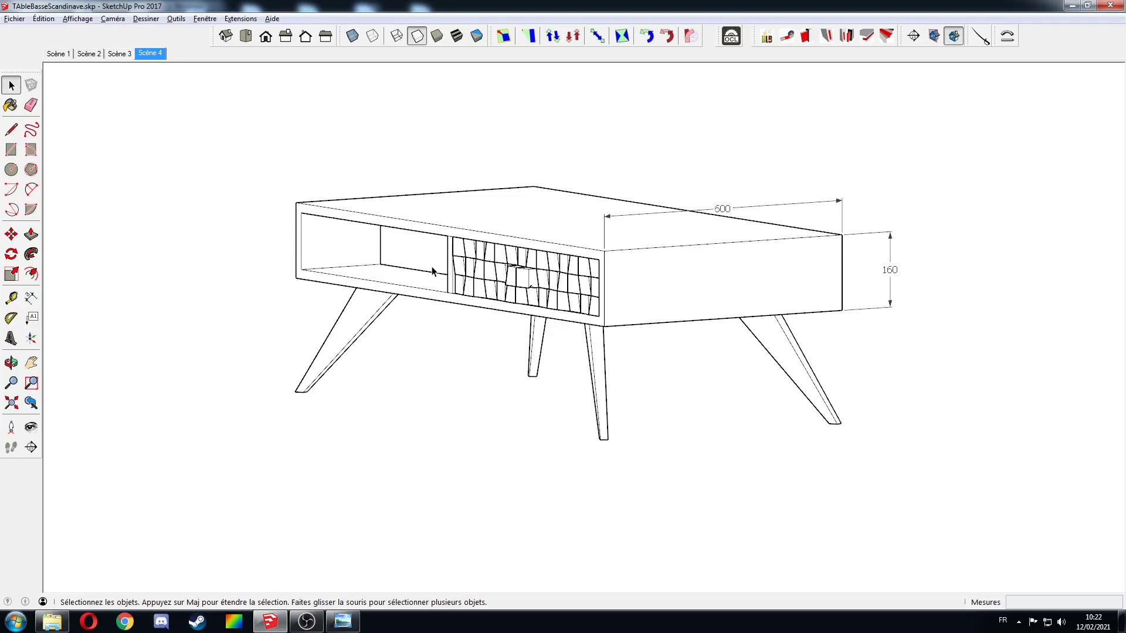
{"action": "middle_click_drag", "start_coordinate": [433, 271], "coordinate": [531, 282]}
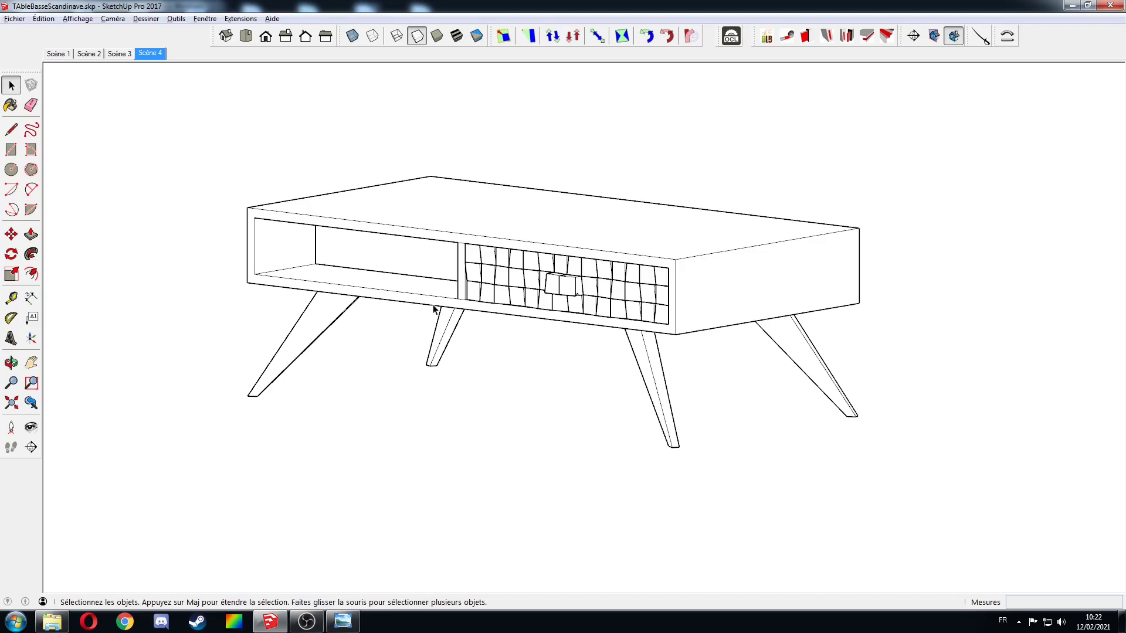
- Open the table body in Scène 2 and turn its top panel geometry into a component named PanoDessusDessous
{"action": "left_click", "coordinate": [92, 56]}
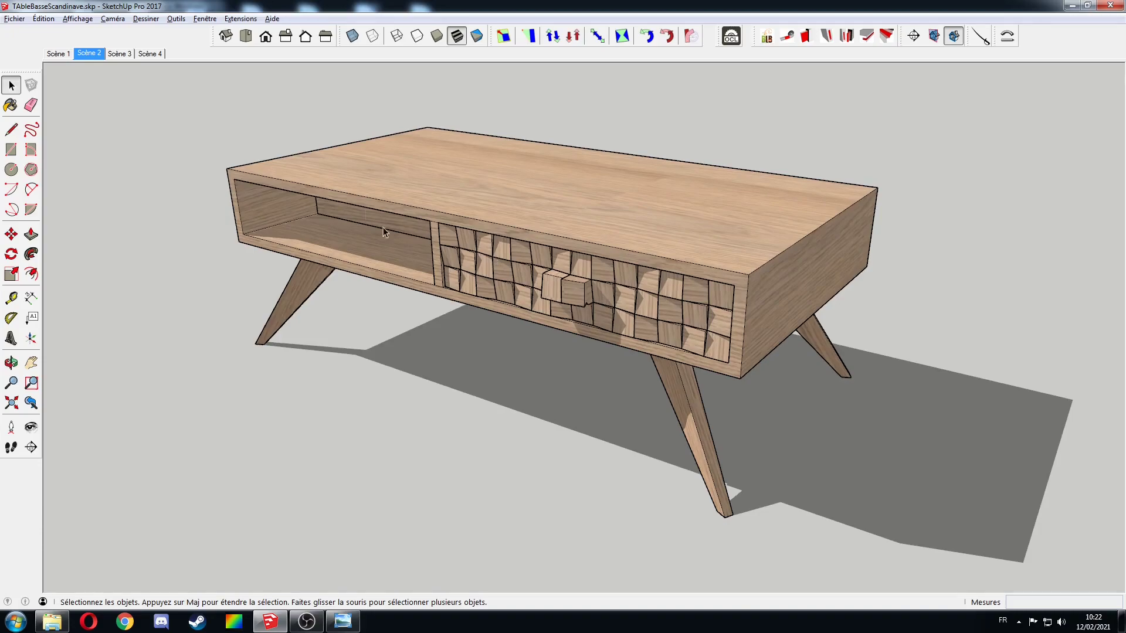
{"action": "double_click", "coordinate": [368, 203]}
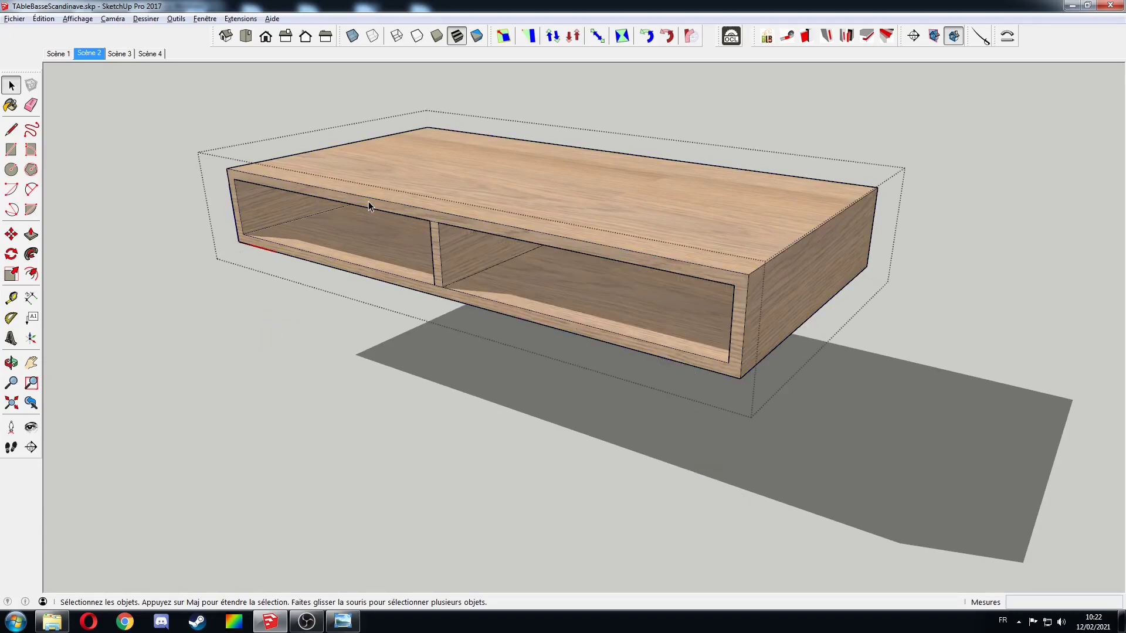
{"action": "middle_click_drag", "start_coordinate": [368, 202], "coordinate": [394, 245]}
{"action": "left_click_drag", "start_coordinate": [107, 139], "coordinate": [744, 237]}
{"action": "type", "text": "gPa"}
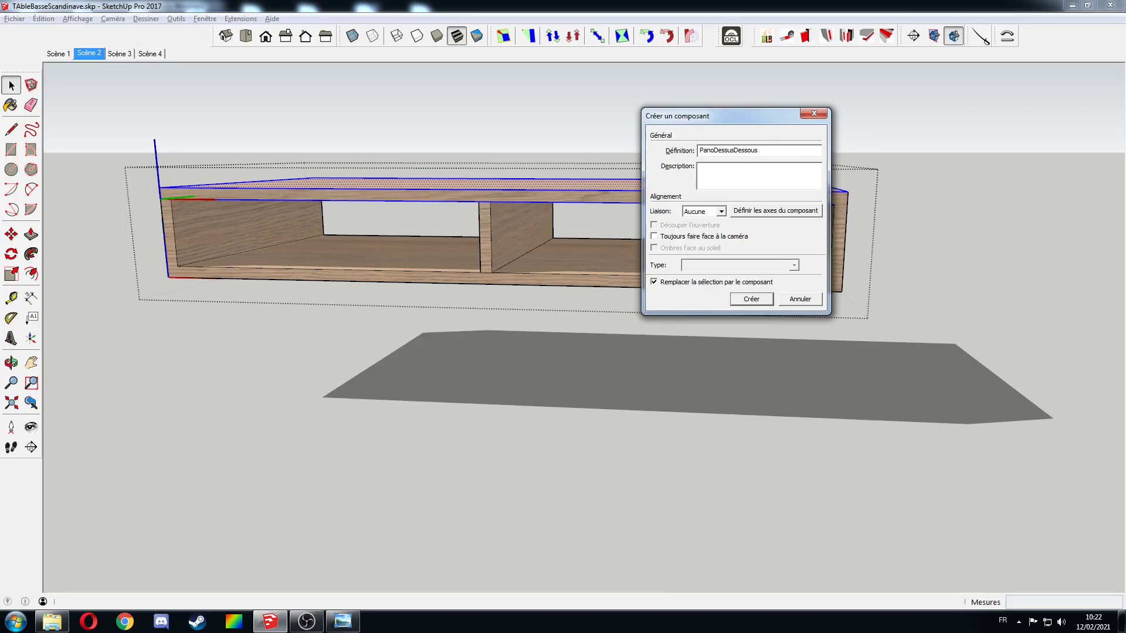
{"action": "left_click", "coordinate": [753, 299]}
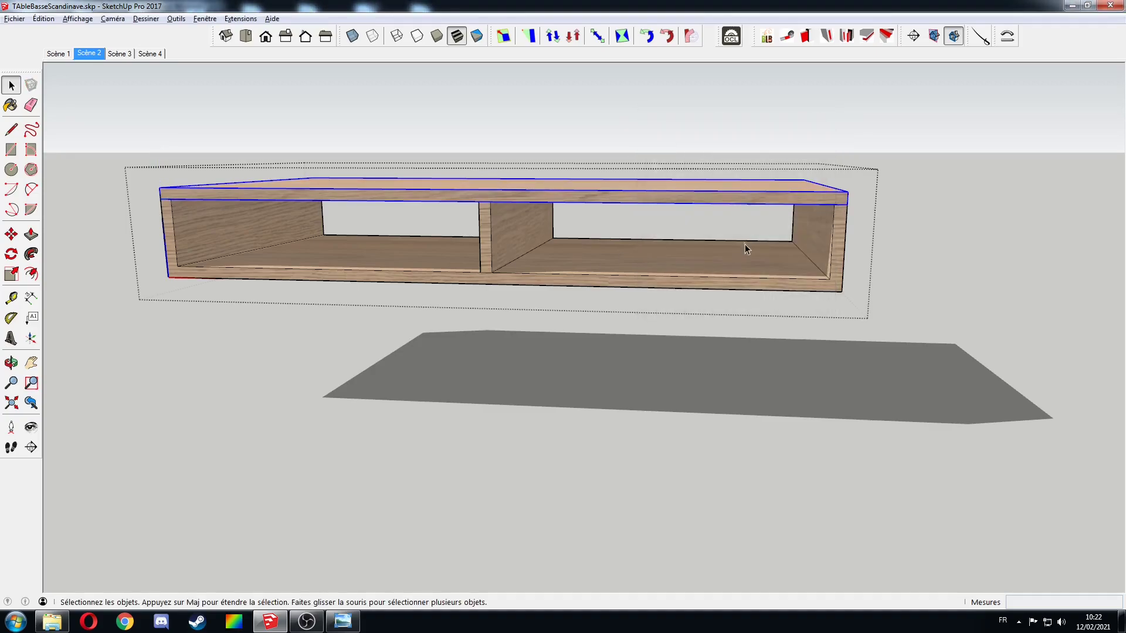
- Delete the body's remaining lower geometry beneath the top panel and hide the top panel component
{"action": "left_click_drag", "start_coordinate": [125, 230], "coordinate": [891, 316]}
{"action": "key", "text": "Delete"}
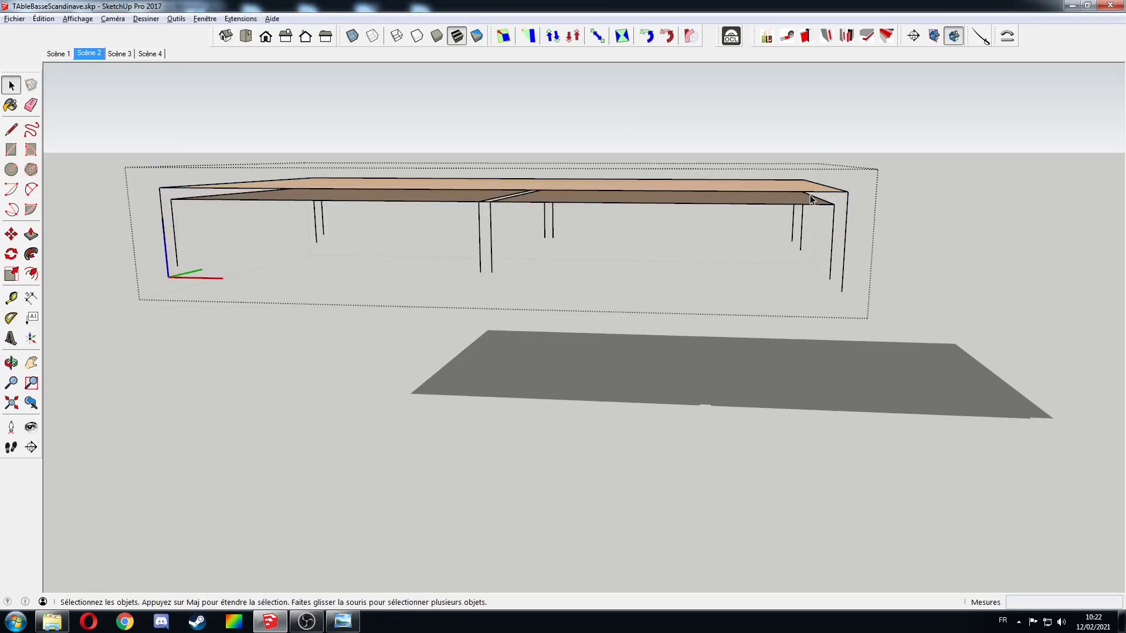
{"action": "right_click", "coordinate": [734, 184]}
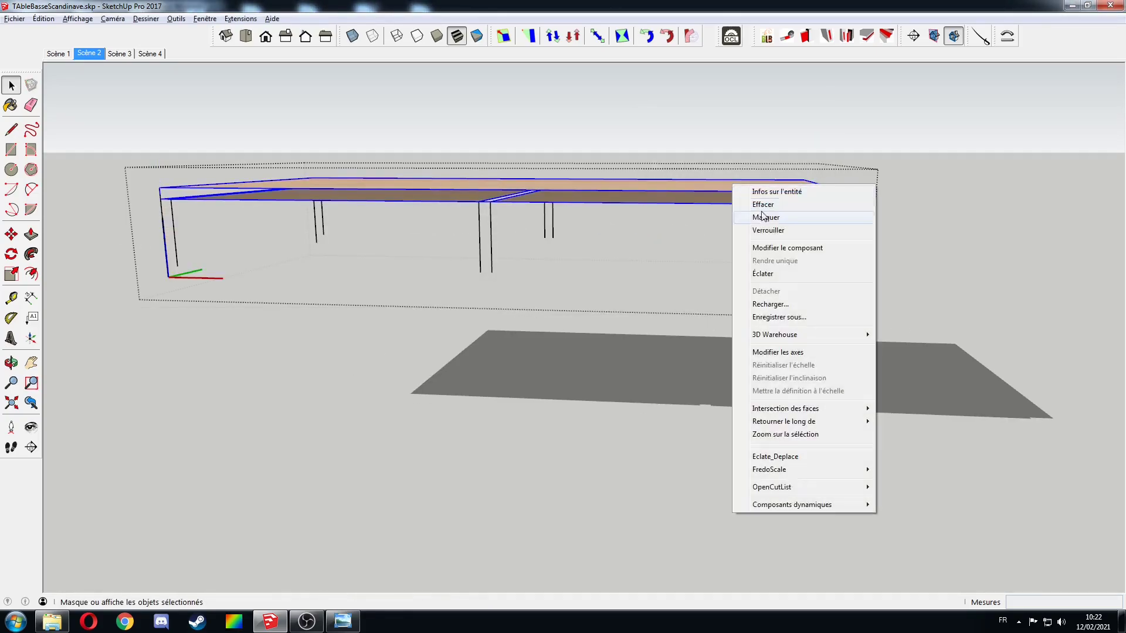
{"action": "left_click", "coordinate": [754, 201]}
- Make the body's right-side edges a component named Cotés and hide it
{"action": "mouse_move", "coordinate": [817, 212]}
{"action": "middle_mouse_down"}
{"action": "mouse_move", "coordinate": [729, 202]}
{"action": "mouse_move", "coordinate": [772, 213]}
{"action": "mouse_move", "coordinate": [761, 156]}
{"action": "middle_mouse_up"}
{"action": "left_click_drag", "start_coordinate": [762, 156], "coordinate": [858, 315]}
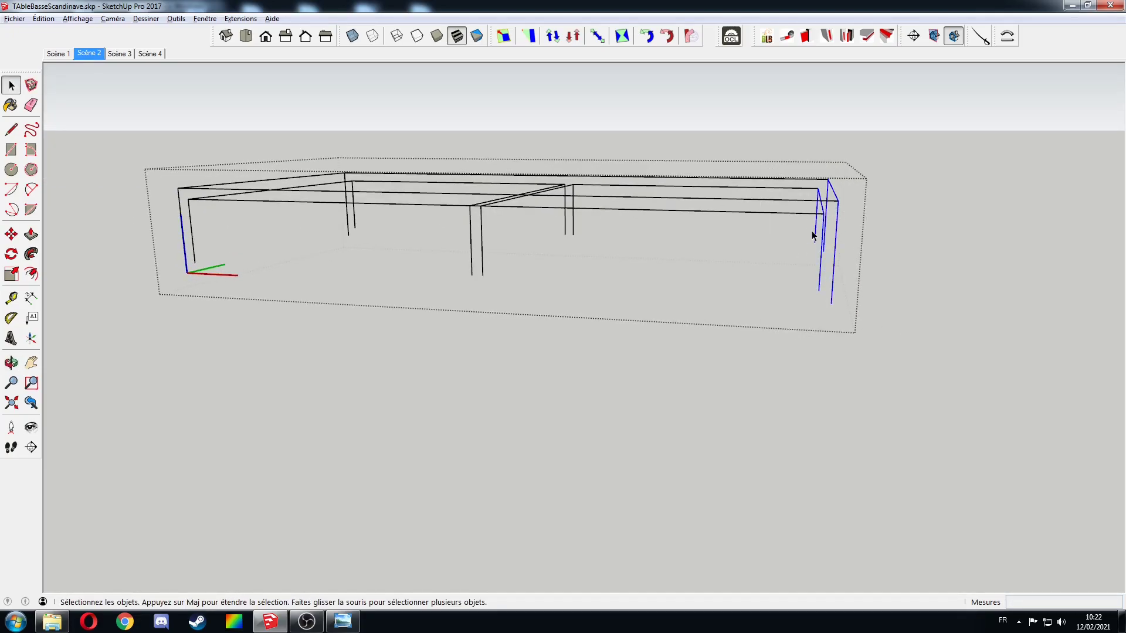
{"action": "type", "text": "g"}
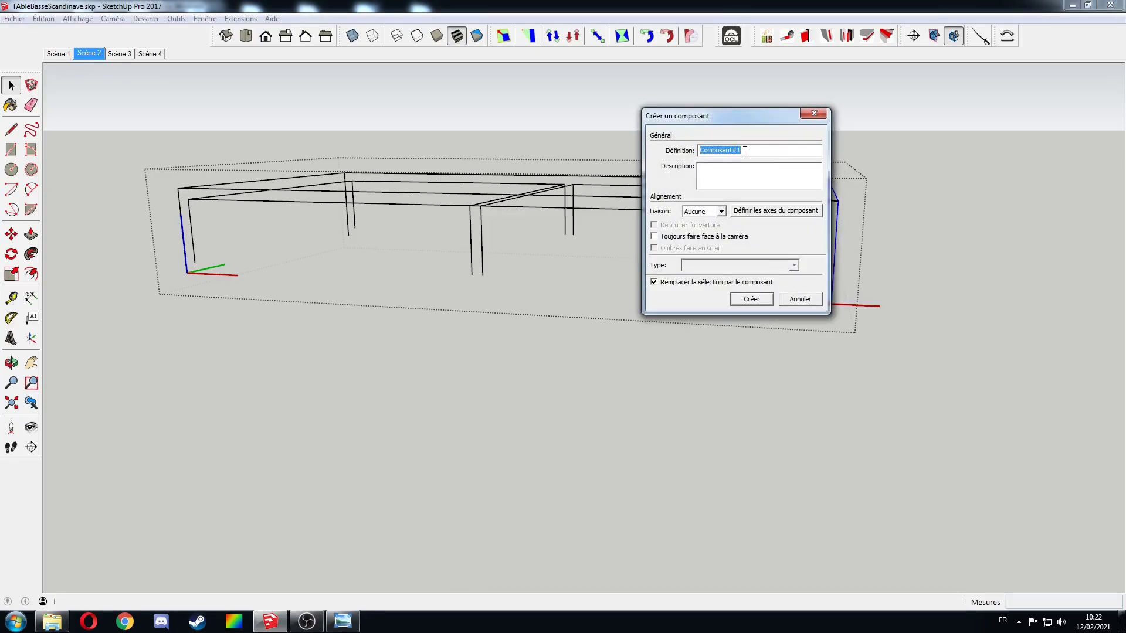
{"action": "type", "text": "Cotés"}
{"action": "left_click", "coordinate": [751, 299]}
{"action": "right_click", "coordinate": [824, 223]}
{"action": "left_click", "coordinate": [862, 260]}
- Make the central divider's edges a component named MontntInt
{"action": "middle_click_drag", "start_coordinate": [493, 209], "coordinate": [494, 166]}
{"action": "left_click_drag", "start_coordinate": [498, 165], "coordinate": [620, 312]}
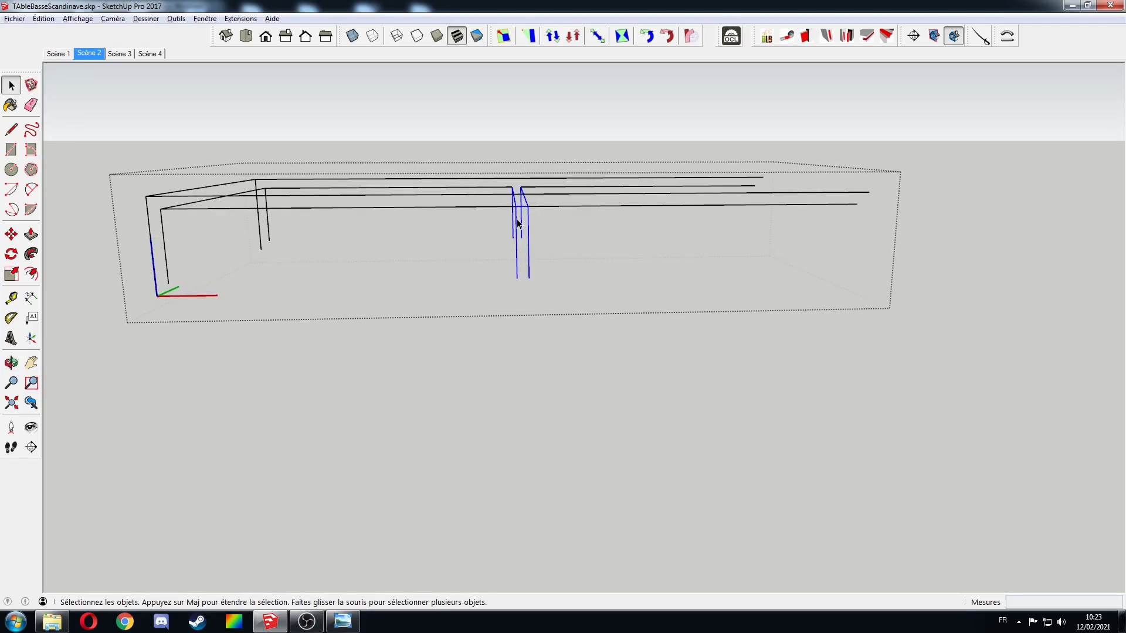
{"action": "type", "text": "g"}
{"action": "type", "text": "MontntInt"}
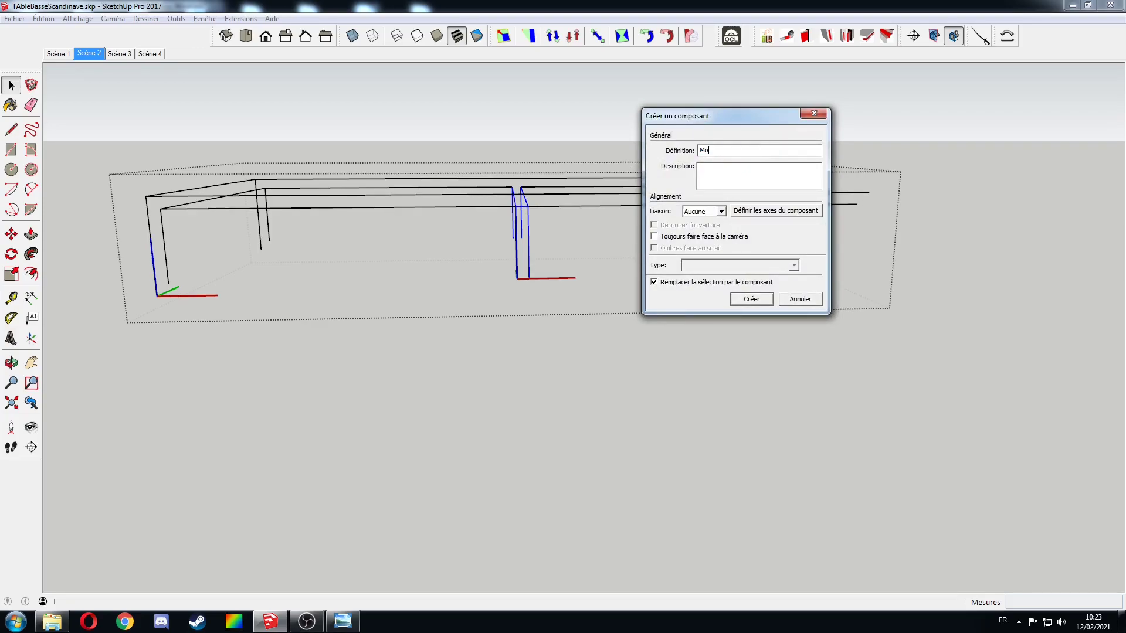
{"action": "left_click", "coordinate": [752, 299]}
- Delete the leftover edges of the old body around the divider component
{"action": "left_click", "coordinate": [608, 195]}
{"action": "left_click_drag", "start_coordinate": [287, 148], "coordinate": [205, 252]}
{"action": "key", "text": "Delete"}
{"action": "left_click_drag", "start_coordinate": [581, 168], "coordinate": [551, 235]}
{"action": "key", "text": "Delete"}
- Open the divider component and rebuild its missing faces with a rectangle between its lower corners
{"action": "double_click", "coordinate": [516, 229]}
{"action": "middle_click_drag", "start_coordinate": [518, 256], "coordinate": [589, 255]}
{"action": "key", "text": "r"}
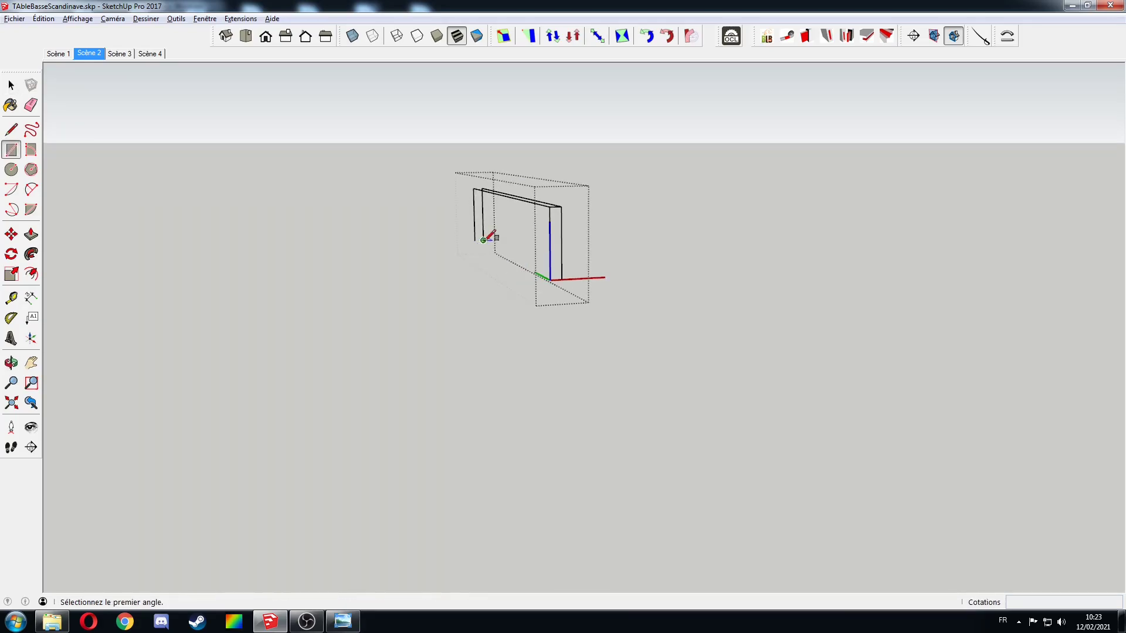
{"action": "left_click", "coordinate": [483, 241]}
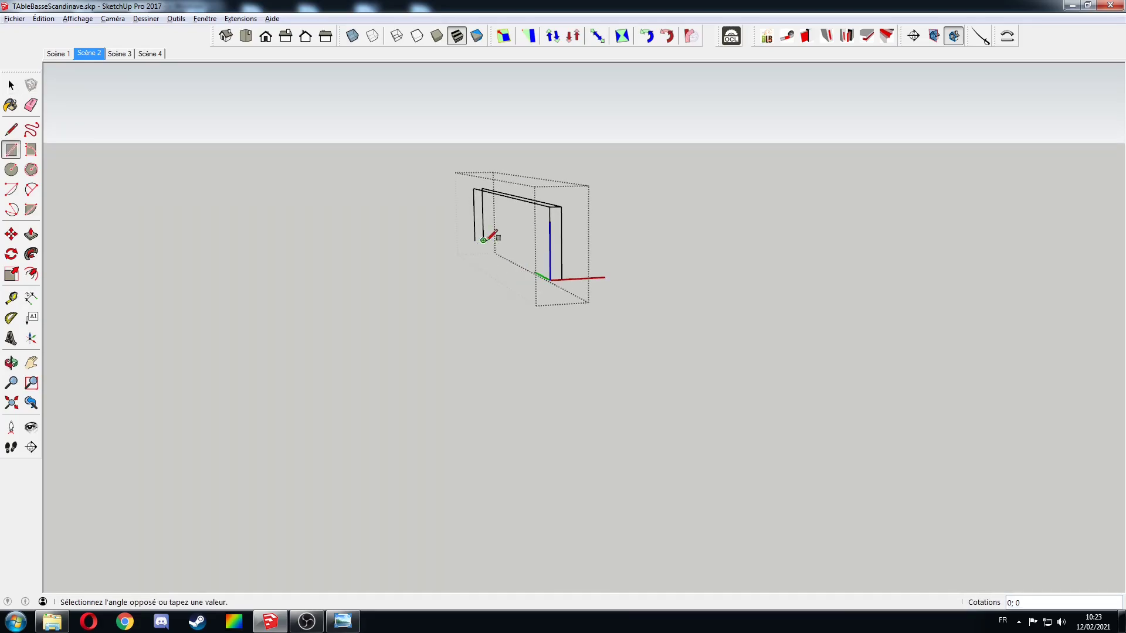
{"action": "left_click", "coordinate": [554, 277]}
{"action": "middle_click_drag", "start_coordinate": [554, 277], "coordinate": [478, 183]}
{"action": "key", "text": "l"}
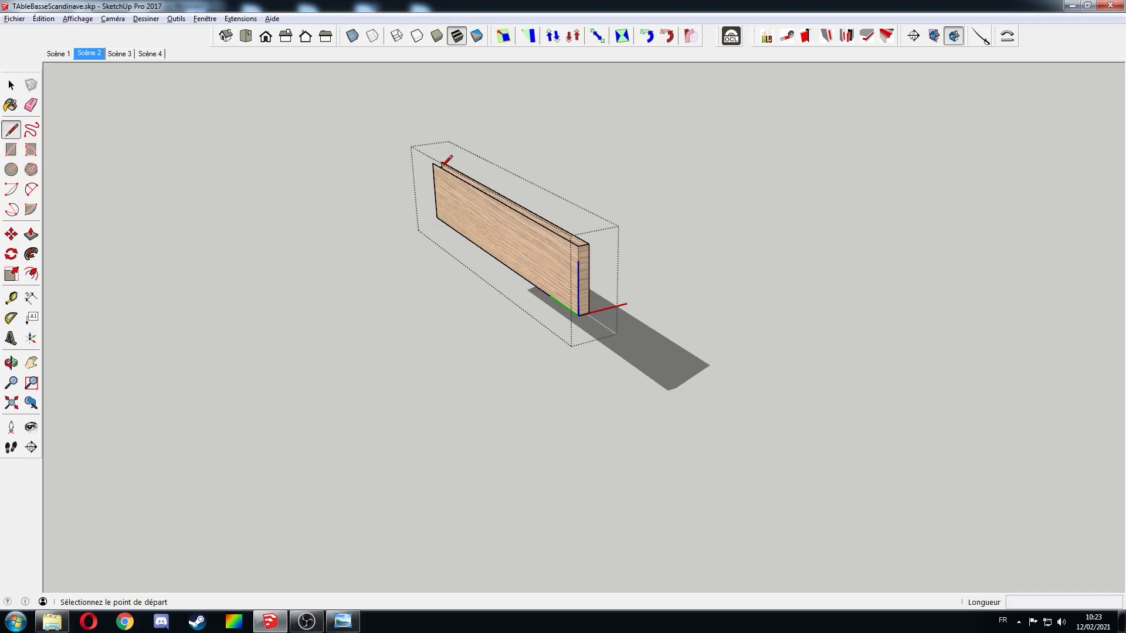
{"action": "left_click", "coordinate": [435, 161]}
{"action": "key", "text": "Escape"}
- Align the view to the divider's front end face and paint it with the cheneH material
{"action": "mouse_move", "coordinate": [459, 238]}
{"action": "middle_mouse_down"}
{"action": "mouse_move", "coordinate": [855, 248]}
{"action": "mouse_move", "coordinate": [897, 227]}
{"action": "mouse_move", "coordinate": [535, 265]}
{"action": "middle_mouse_up"}
{"action": "key", "text": "space"}
{"action": "right_click", "coordinate": [535, 265]}
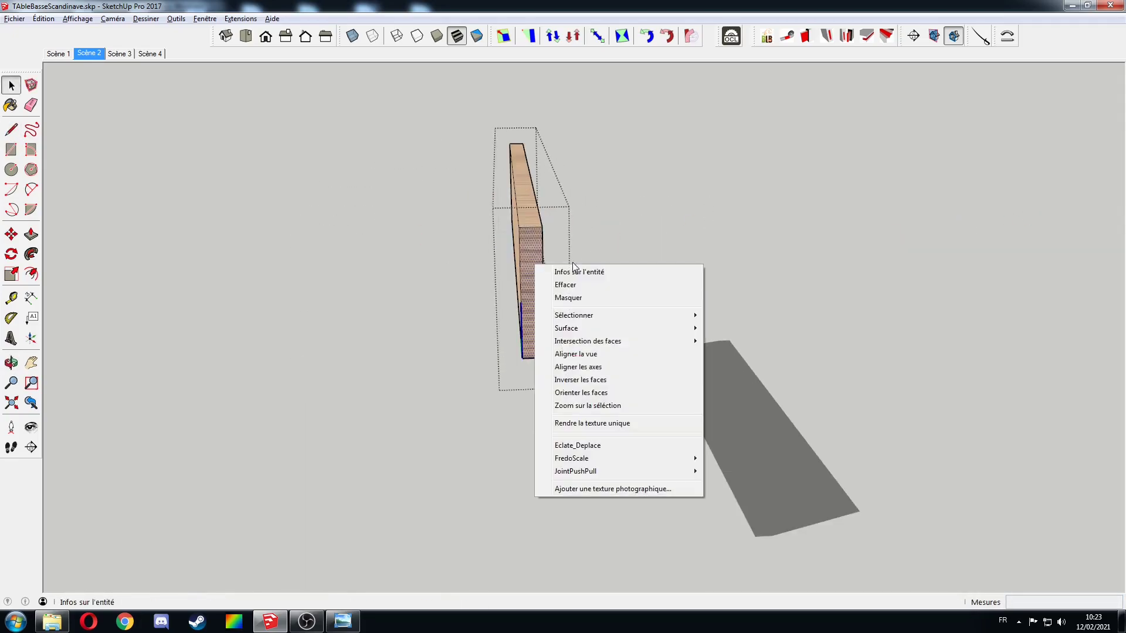
{"action": "left_click", "coordinate": [583, 355]}
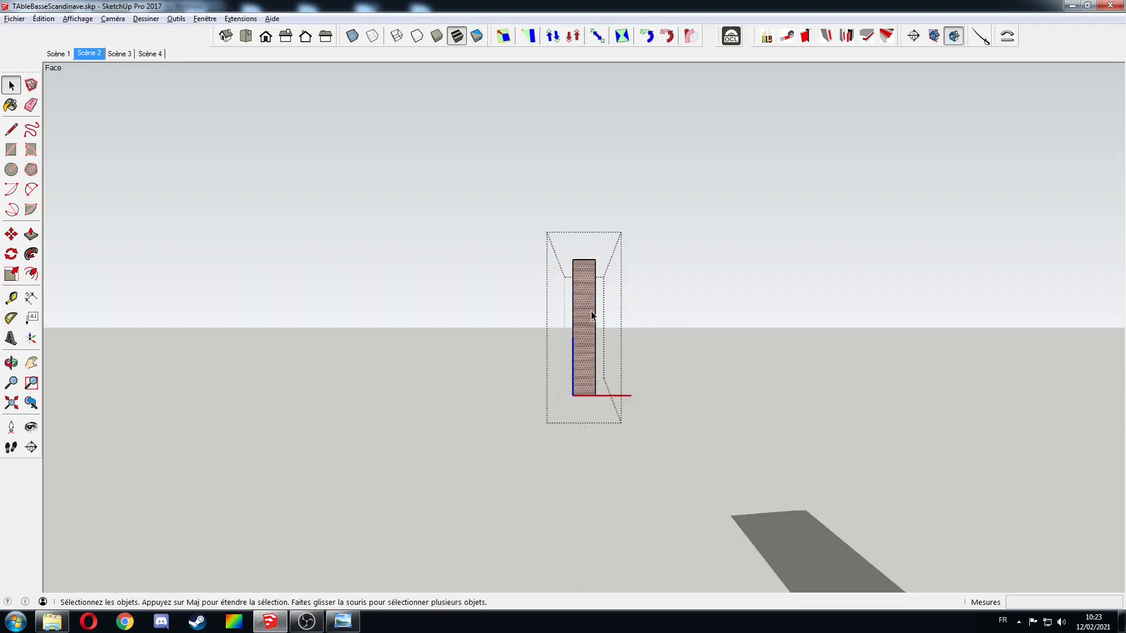
{"action": "middle_click_drag", "start_coordinate": [592, 317], "coordinate": [794, 369]}
{"action": "key", "text": "b"}
{"action": "left_click", "coordinate": [1024, 236]}
{"action": "left_click", "coordinate": [812, 367]}
- Rotate the oak texture on the divider's front end face
{"action": "right_click", "coordinate": [812, 367]}
{"action": "left_click", "coordinate": [842, 261]}
{"action": "right_click", "coordinate": [604, 377]}
{"action": "mouse_move", "coordinate": [703, 287]}
{"action": "left_click", "coordinate": [819, 292]}
{"action": "right_click", "coordinate": [627, 320]}
{"action": "mouse_move", "coordinate": [681, 368]}
{"action": "left_click", "coordinate": [762, 370]}
- Rotate the oak texture on the divider's rear end face
{"action": "key", "text": "space"}
{"action": "scroll", "coordinate": [821, 378], "scroll_direction": "down", "scroll_amount": 8}
{"action": "middle_click_drag", "start_coordinate": [862, 387], "coordinate": [933, 375]}
{"action": "left_click", "coordinate": [663, 369]}
{"action": "double_click", "coordinate": [591, 399]}
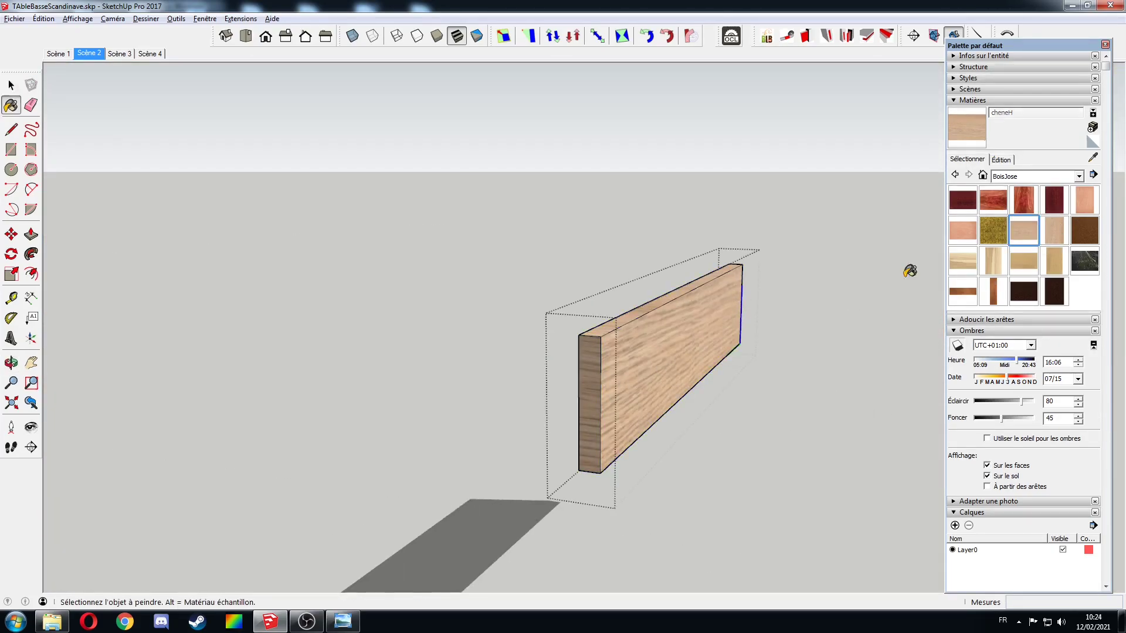
{"action": "key", "text": "b"}
{"action": "right_click", "coordinate": [590, 396]}
{"action": "left_click", "coordinate": [789, 305]}
{"action": "right_click", "coordinate": [581, 365]}
{"action": "mouse_move", "coordinate": [634, 411]}
{"action": "left_click", "coordinate": [722, 411]}
- Leave the divider component and unhide the top panel and side components
{"action": "key", "text": "space"}
{"action": "scroll", "coordinate": [674, 405], "scroll_direction": "down", "scroll_amount": 4}
{"action": "middle_click_drag", "start_coordinate": [674, 405], "coordinate": [511, 427]}
{"action": "key", "text": "Escape"}
{"action": "left_click", "coordinate": [459, 352]}
{"action": "left_click", "coordinate": [564, 340]}
{"action": "left_click", "coordinate": [472, 185]}
{"action": "double_click", "coordinate": [566, 337]}
{"action": "key", "text": "shift+h"}
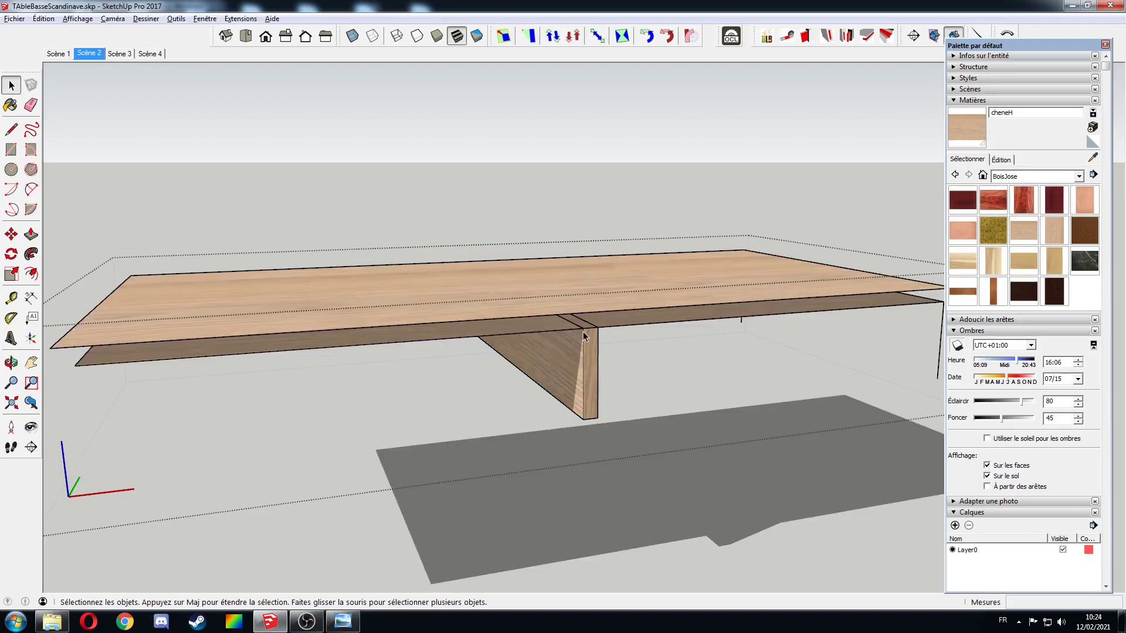
- Open the top panel component and delete the edges of the divider gap on its underside
{"action": "double_click", "coordinate": [676, 300]}
{"action": "scroll", "coordinate": [587, 322], "scroll_direction": "up", "scroll_amount": 3}
{"action": "middle_click_drag", "start_coordinate": [578, 317], "coordinate": [511, 167]}
{"action": "left_click", "coordinate": [504, 217]}
{"action": "key", "text": "m"}
{"action": "left_click_drag", "start_coordinate": [498, 186], "coordinate": [526, 187]}
{"action": "key", "text": "Delete"}
- Draw diagonal lines across the end corners of the top panel to close it with mitred faces
{"action": "mouse_move", "coordinate": [697, 258]}
{"action": "middle_mouse_down"}
{"action": "mouse_move", "coordinate": [735, 268]}
{"action": "mouse_move", "coordinate": [637, 282]}
{"action": "middle_mouse_up"}
{"action": "key", "text": "l"}
{"action": "left_click", "coordinate": [835, 135]}
{"action": "left_click", "coordinate": [822, 157]}
{"action": "middle_click_drag", "start_coordinate": [847, 181], "coordinate": [795, 182]}
{"action": "left_click", "coordinate": [820, 249]}
{"action": "left_click", "coordinate": [804, 265]}
{"action": "mouse_move", "coordinate": [270, 135]}
{"action": "middle_mouse_down"}
{"action": "mouse_move", "coordinate": [400, 186]}
{"action": "mouse_move", "coordinate": [282, 137]}
{"action": "middle_mouse_up"}
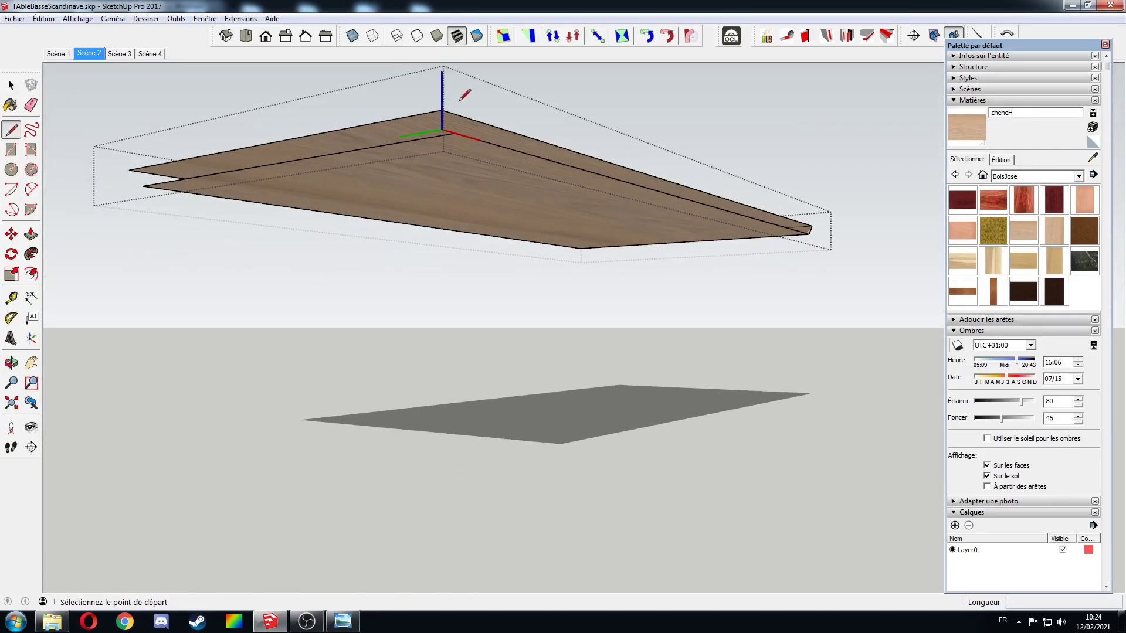
{"action": "middle_click_drag", "start_coordinate": [151, 184], "coordinate": [376, 282]}
- Open the right side component and draw diagonal mitre lines across the lower and upper corners of one end
{"action": "key", "text": "space"}
{"action": "key", "text": "Escape"}
{"action": "middle_click_drag", "start_coordinate": [417, 211], "coordinate": [633, 234]}
{"action": "double_click", "coordinate": [780, 272]}
{"action": "middle_click_drag", "start_coordinate": [779, 271], "coordinate": [717, 206]}
{"action": "scroll", "coordinate": [702, 254], "scroll_direction": "up", "scroll_amount": 3}
{"action": "key", "text": "l"}
{"action": "middle_click_drag", "start_coordinate": [742, 249], "coordinate": [746, 271]}
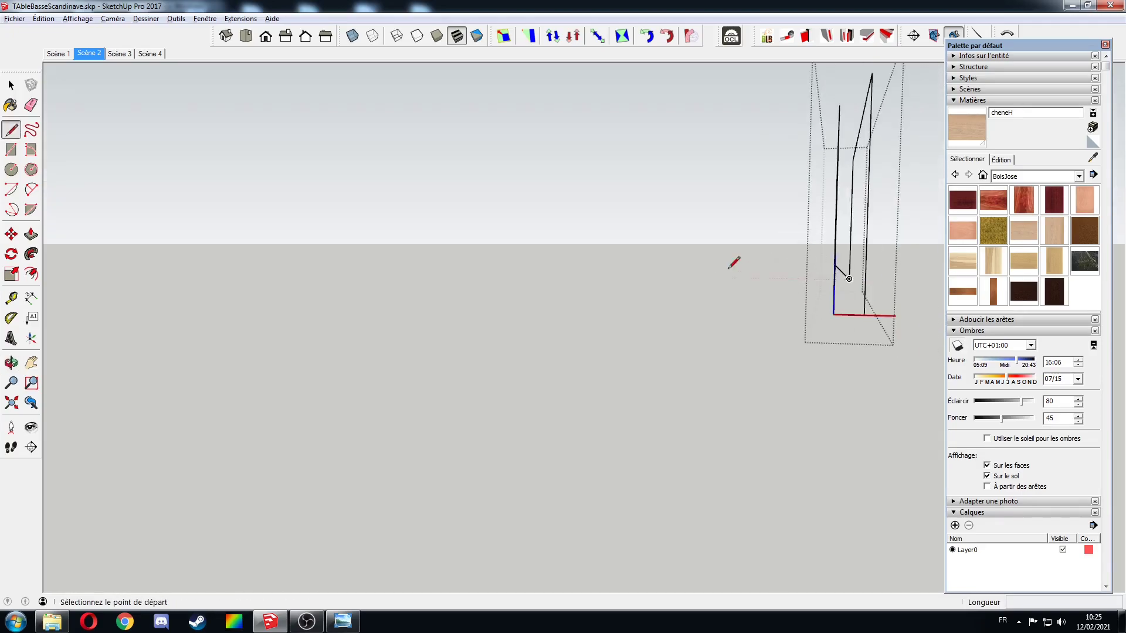
{"action": "middle_click_drag", "start_coordinate": [839, 268], "coordinate": [708, 291]}
{"action": "left_click", "coordinate": [703, 344]}
{"action": "left_click", "coordinate": [679, 316]}
{"action": "left_click", "coordinate": [708, 125]}
{"action": "left_click", "coordinate": [682, 153]}
- Draw the upper mitre line at the side panel's other end and connect both ends along the lower outer edge
{"action": "left_click", "coordinate": [897, 161]}
{"action": "left_click", "coordinate": [881, 177]}
{"action": "left_click", "coordinate": [891, 282]}
{"action": "left_click", "coordinate": [704, 344]}
- Rotate the oak texture on one end face of the side panel
{"action": "middle_click_drag", "start_coordinate": [706, 337], "coordinate": [838, 345]}
{"action": "key", "text": "b"}
{"action": "middle_click_drag", "start_coordinate": [854, 251], "coordinate": [799, 221]}
{"action": "right_click", "coordinate": [782, 216]}
{"action": "left_click", "coordinate": [993, 390]}
{"action": "right_click", "coordinate": [803, 273]}
{"action": "mouse_move", "coordinate": [843, 321]}
{"action": "left_click", "coordinate": [932, 322]}
- Paint the side panel's other end face with cheneH, rotate its texture and leave the component
{"action": "middle_click_drag", "start_coordinate": [915, 329], "coordinate": [528, 305]}
{"action": "left_click", "coordinate": [465, 389]}
{"action": "left_click", "coordinate": [459, 277]}
{"action": "left_click", "coordinate": [1023, 230]}
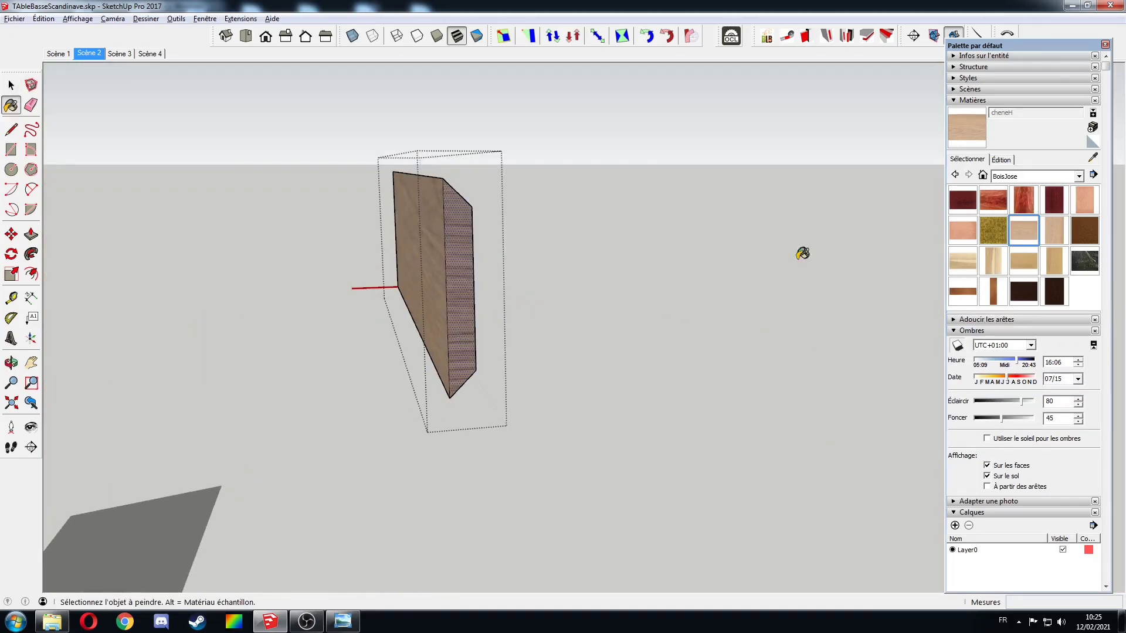
{"action": "left_click", "coordinate": [460, 330]}
{"action": "right_click", "coordinate": [460, 330]}
{"action": "left_click", "coordinate": [661, 486]}
{"action": "right_click", "coordinate": [461, 334]}
{"action": "left_click", "coordinate": [591, 380]}
{"action": "left_click", "coordinate": [543, 329]}
{"action": "scroll", "coordinate": [543, 330], "scroll_direction": "down", "scroll_amount": 3}
{"action": "left_click", "coordinate": [764, 326]}
{"action": "middle_click_drag", "start_coordinate": [764, 327], "coordinate": [803, 293]}
{"action": "key", "text": "space"}
- Draw a diagonal guide line from the side panel's lower inner corner to the top panel's opposite lower corner
{"action": "key", "text": "l"}
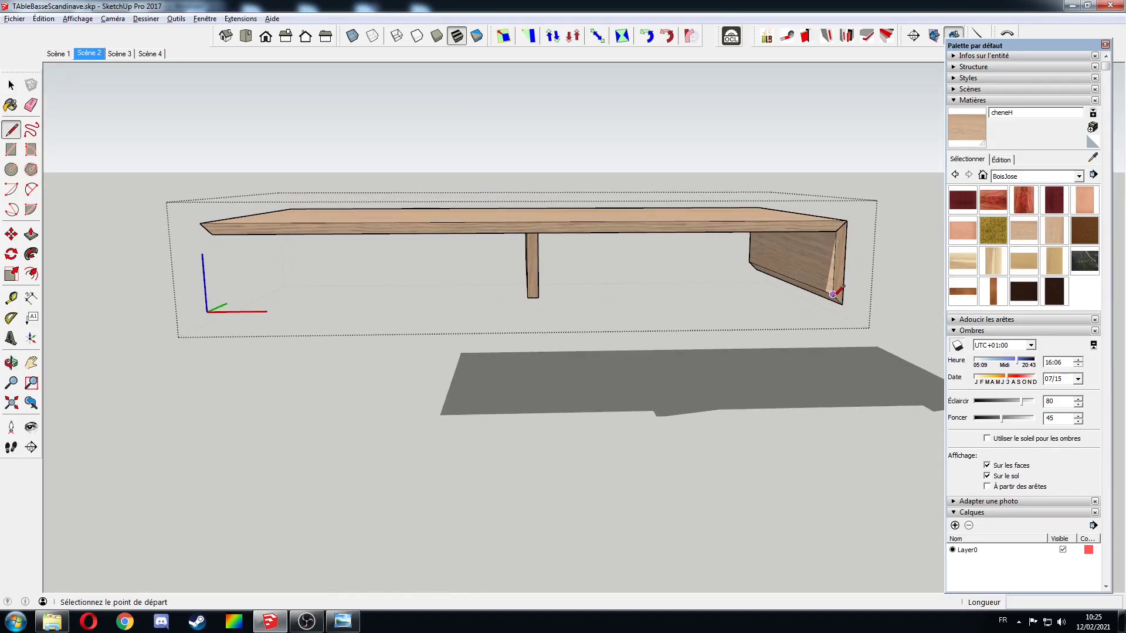
{"action": "left_click", "coordinate": [833, 294]}
{"action": "left_click", "coordinate": [212, 234]}
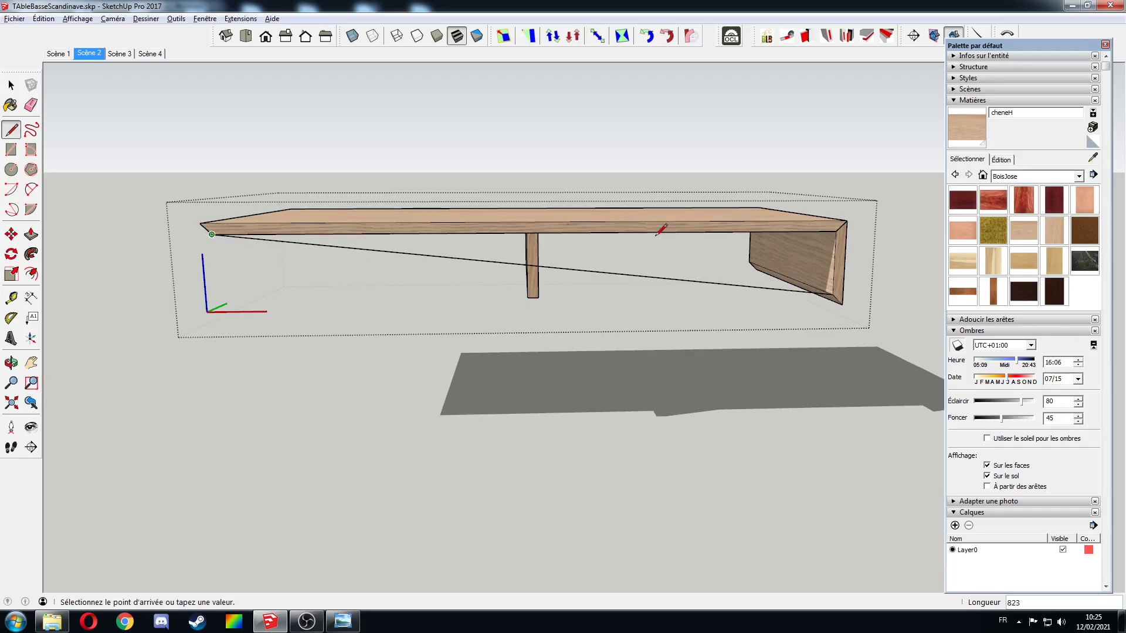
- Rotate a copy of the top and side panels half a turn about the diagonal's midpoint to form the bottom and opposite side
{"action": "key", "text": "space"}
{"action": "left_click", "coordinate": [804, 265]}
{"action": "key", "text": "q"}
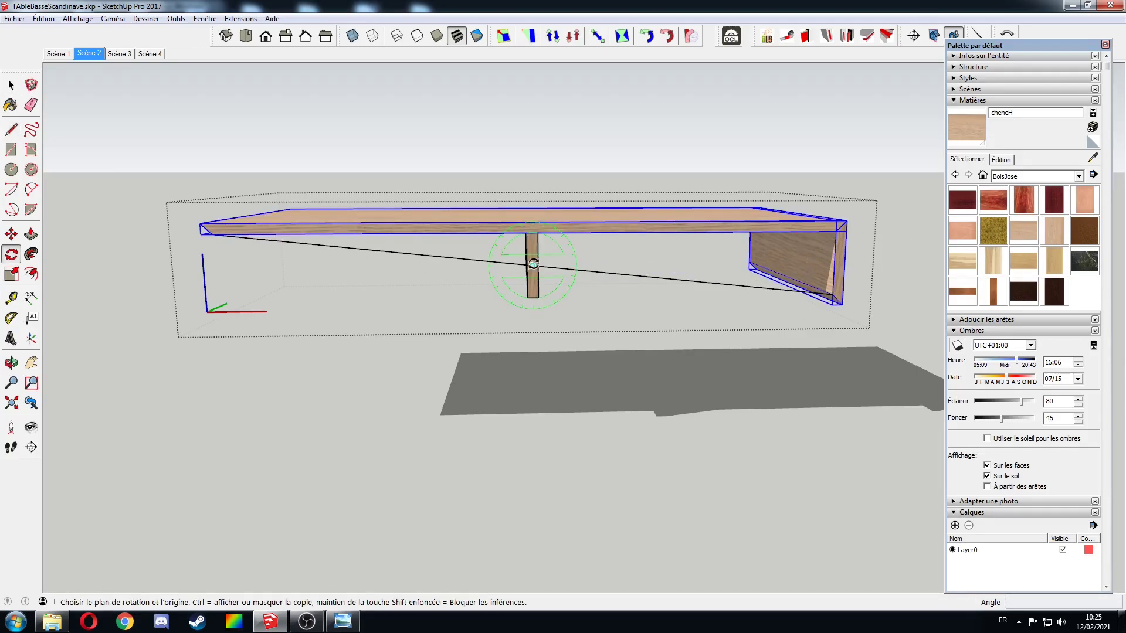
{"action": "left_click", "coordinate": [533, 265]}
{"action": "key", "text": "ctrl"}
{"action": "left_click", "coordinate": [646, 278]}
{"action": "left_click", "coordinate": [400, 254]}
{"action": "key", "text": "space"}
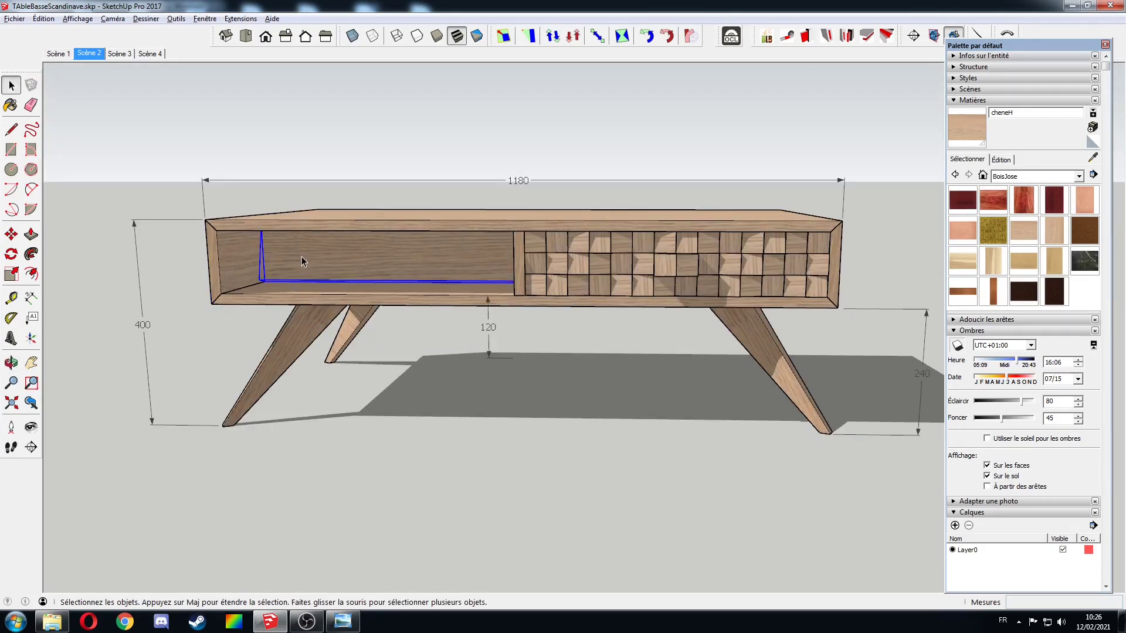
- Open the table body and place the open compartment's back panel inside it
{"action": "key", "text": "Escape"}
{"action": "double_click", "coordinate": [312, 274]}
{"action": "middle_click_drag", "start_coordinate": [578, 314], "coordinate": [454, 320]}
{"action": "scroll", "coordinate": [527, 292], "scroll_direction": "up", "scroll_amount": 4}
{"action": "key", "text": "t"}
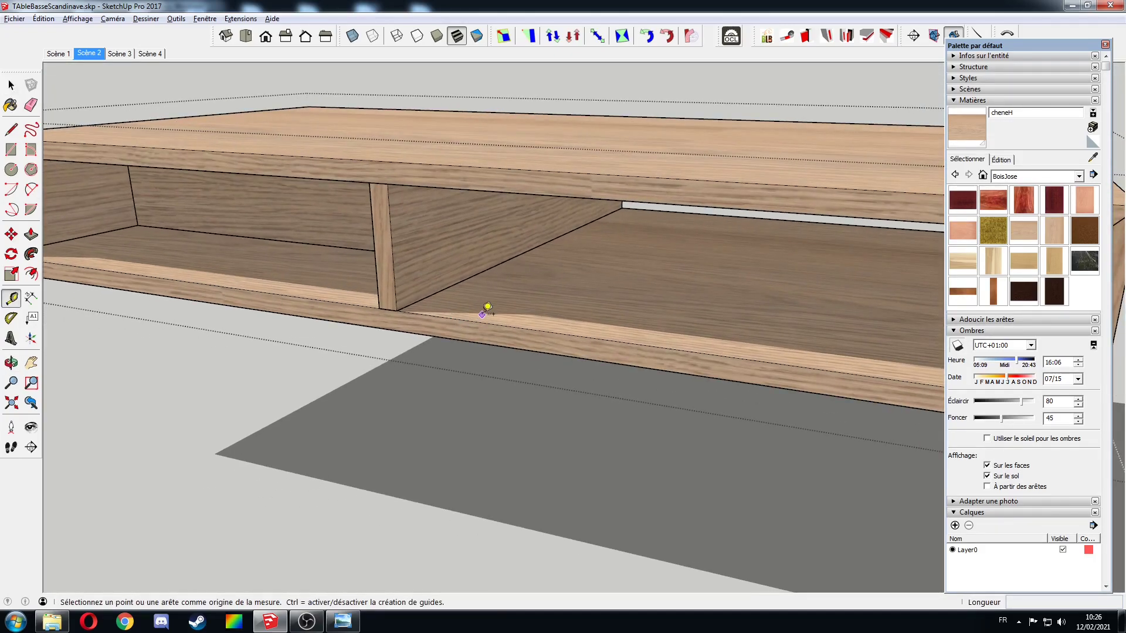
{"action": "key", "text": "ctrl+z"}
- Copy the back panel from the open compartment to the back of the drawer compartment
{"action": "key", "text": "space"}
{"action": "left_click", "coordinate": [302, 242]}
{"action": "key", "text": "m"}
{"action": "left_click", "coordinate": [139, 226]}
{"action": "key", "text": "ctrl"}
{"action": "left_click", "coordinate": [537, 247]}
{"action": "key", "text": "space"}
- Open the copied back panel and reset its component axes at an upper corner, along the board's edges
{"action": "double_click", "coordinate": [582, 248]}
{"action": "middle_click_drag", "start_coordinate": [582, 249], "coordinate": [539, 327]}
{"action": "left_click", "coordinate": [31, 337]}
{"action": "left_click", "coordinate": [731, 308]}
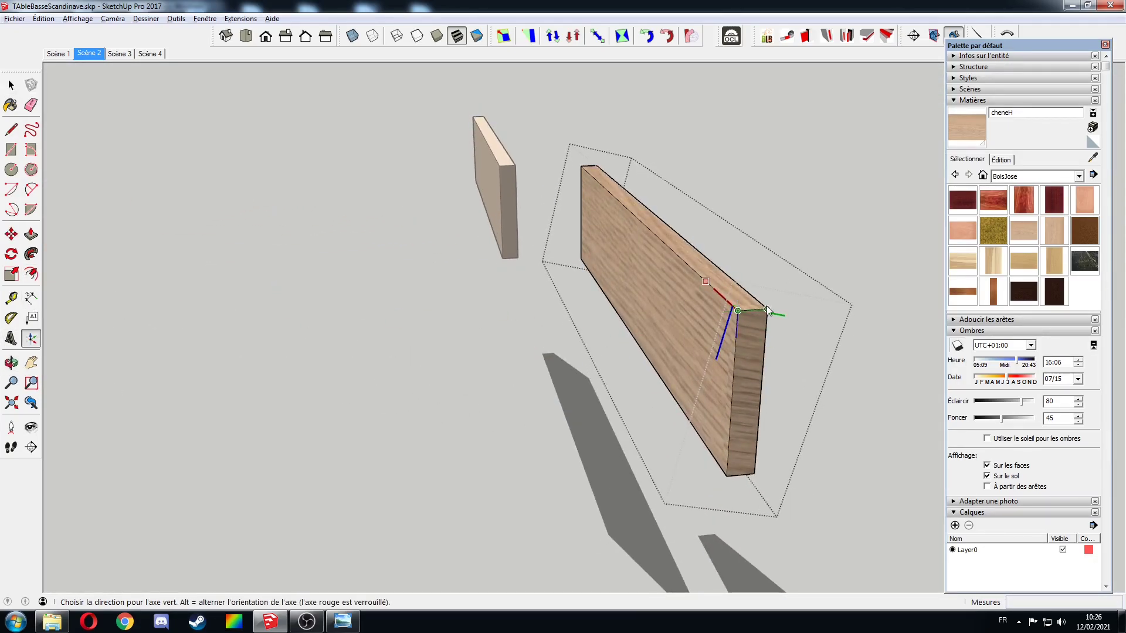
{"action": "left_click", "coordinate": [645, 252]}
{"action": "left_click", "coordinate": [768, 316]}
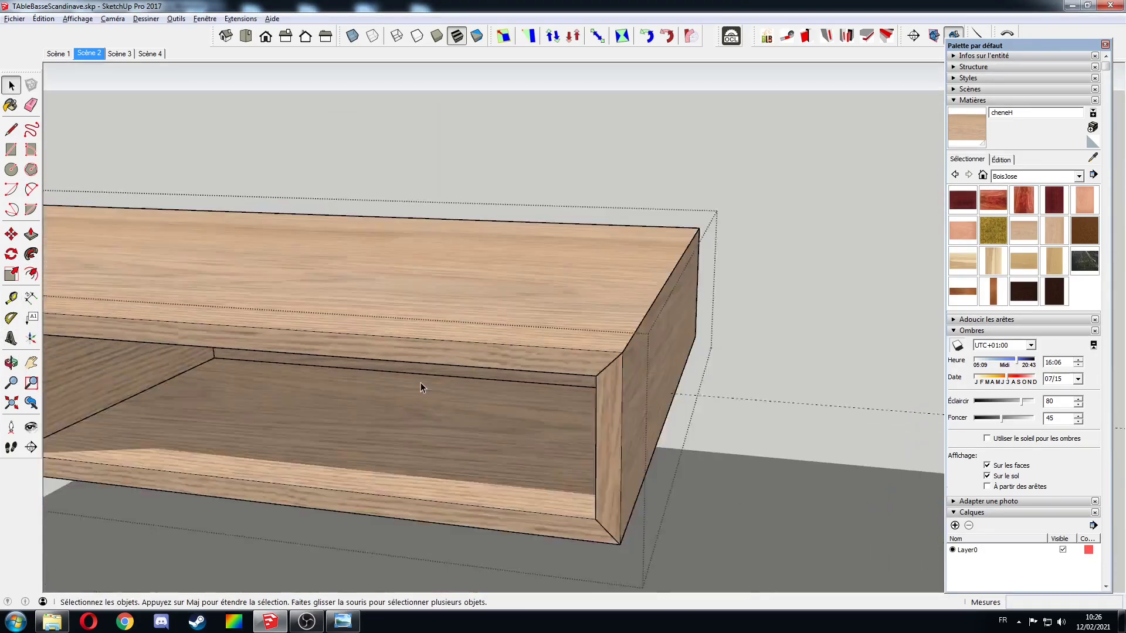
{"action": "scroll", "coordinate": [420, 387], "scroll_direction": "down", "scroll_amount": 5}
{"action": "middle_click_drag", "start_coordinate": [596, 261], "coordinate": [447, 244]}
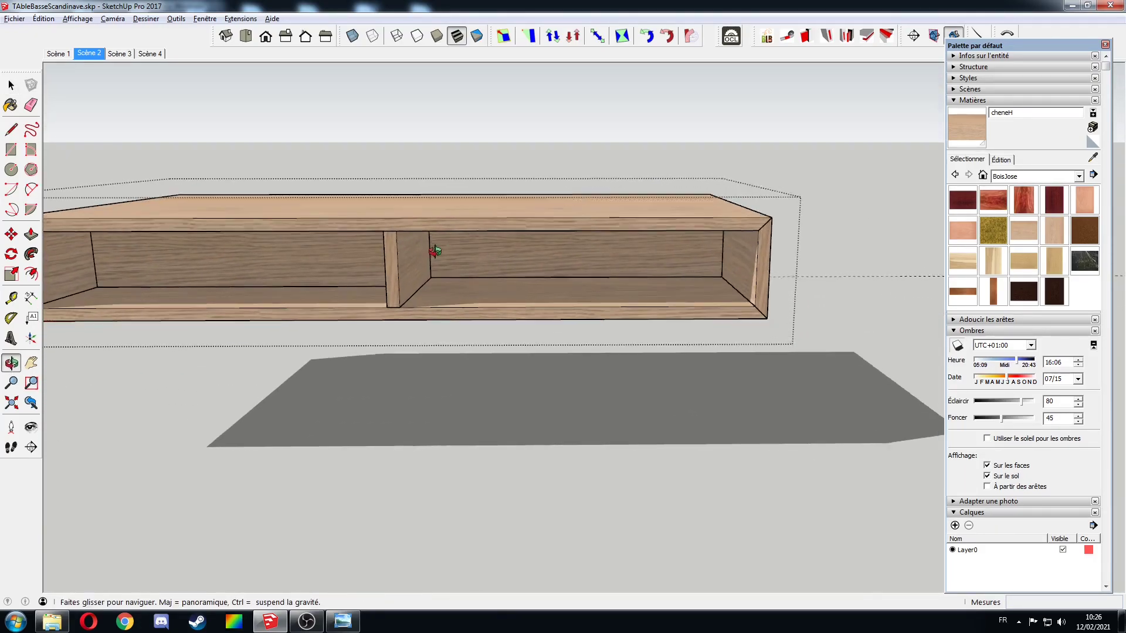
- Insert Lamelle biscuit joints near the front of the inner divider, with a facing distance (Distance parement) of 8
{"action": "left_click", "coordinate": [146, 18]}
{"action": "mouse_move", "coordinate": [181, 73]}
{"action": "left_click", "coordinate": [271, 74]}
{"action": "left_click", "coordinate": [529, 328]}
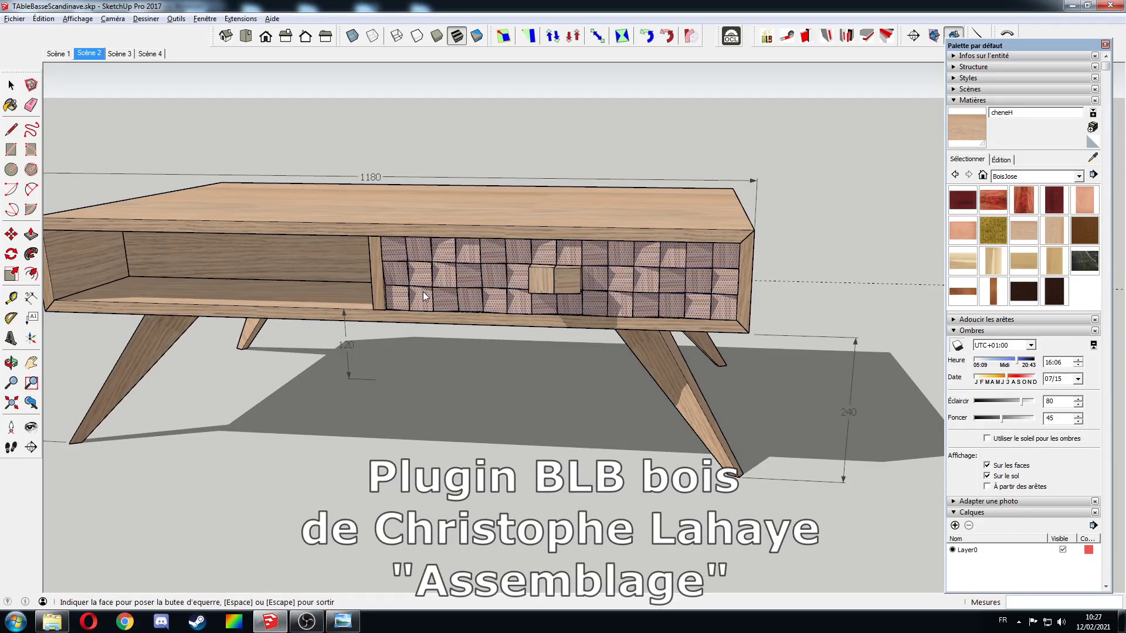
{"action": "scroll", "coordinate": [478, 310], "scroll_direction": "up", "scroll_amount": 5}
{"action": "left_click", "coordinate": [477, 310]}
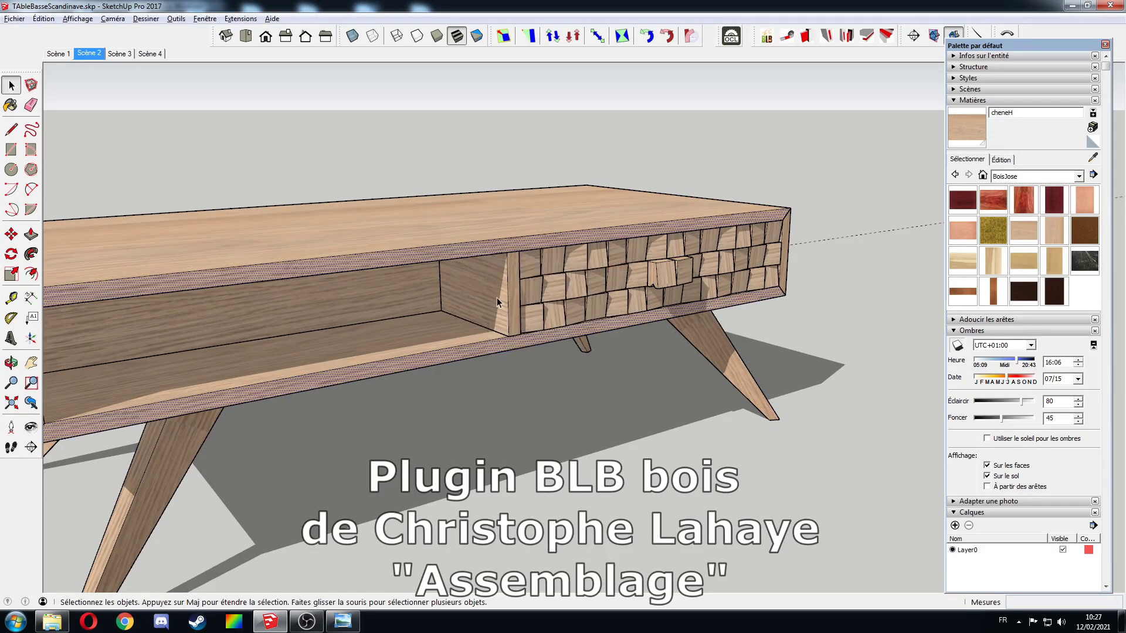
{"action": "left_click", "coordinate": [146, 18]}
{"action": "mouse_move", "coordinate": [168, 70]}
{"action": "left_click", "coordinate": [271, 74]}
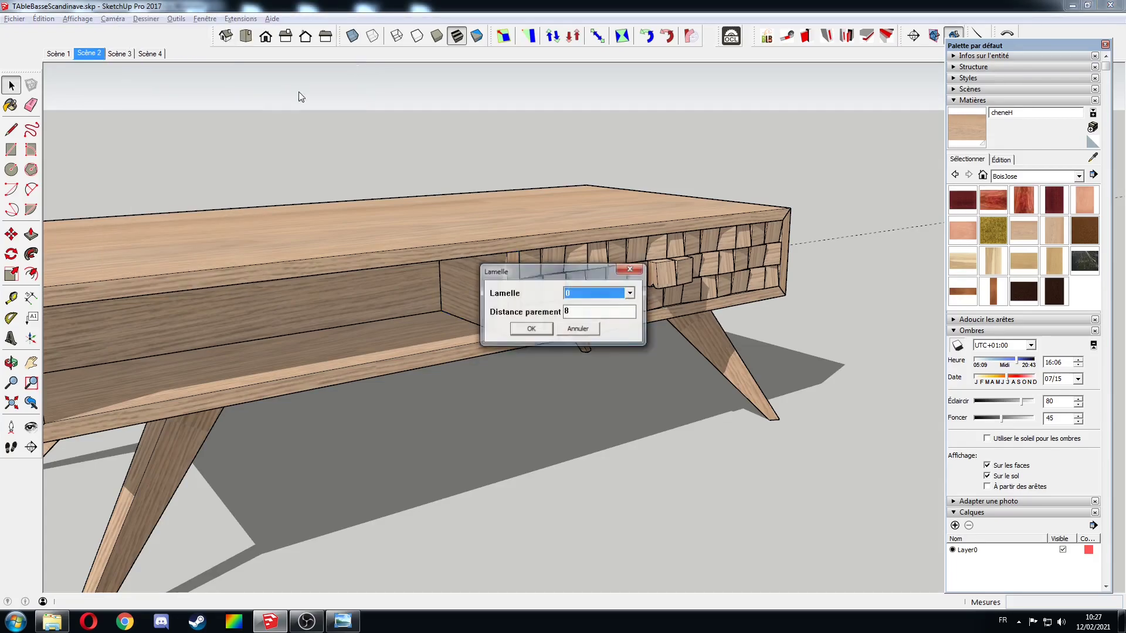
{"action": "left_click", "coordinate": [536, 331]}
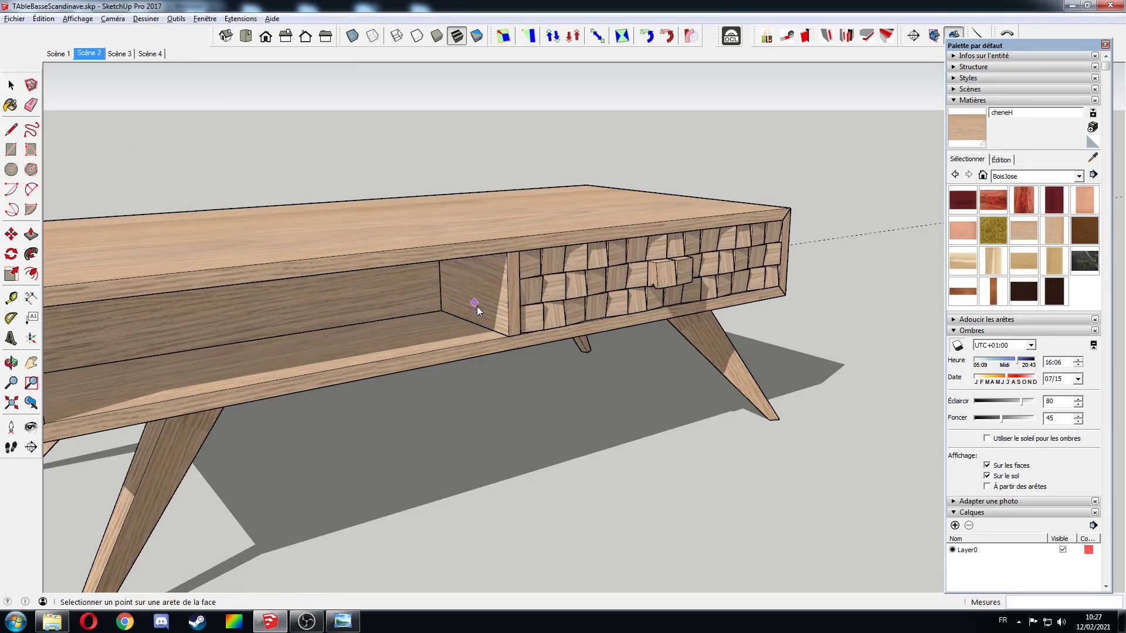
{"action": "left_click", "coordinate": [494, 335]}
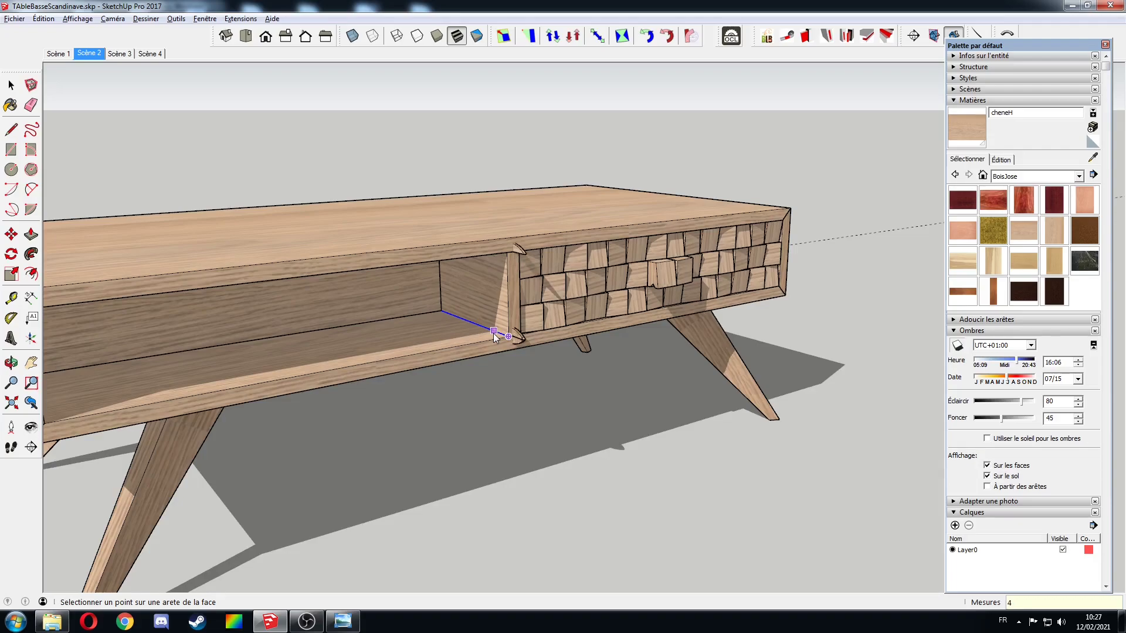
- Add another set of Lamelle biscuits further back along the divider's joint, with a facing distance of 8, and check them in X-ray view
{"action": "left_click", "coordinate": [146, 19]}
{"action": "mouse_move", "coordinate": [168, 70]}
{"action": "left_click", "coordinate": [271, 73]}
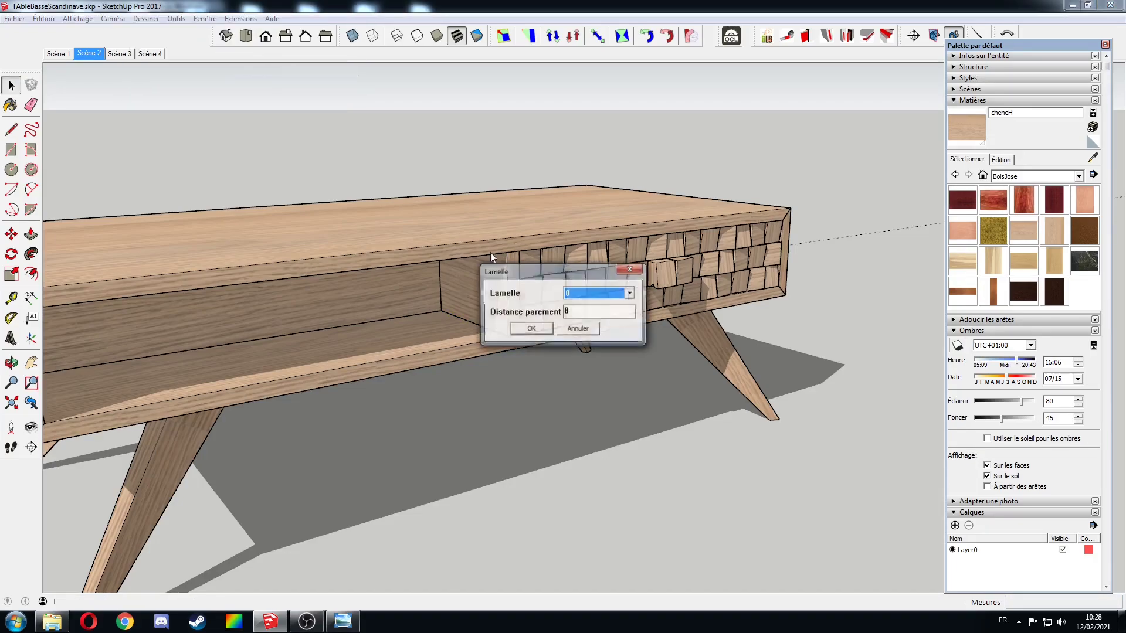
{"action": "left_click", "coordinate": [539, 329]}
{"action": "left_click", "coordinate": [463, 323]}
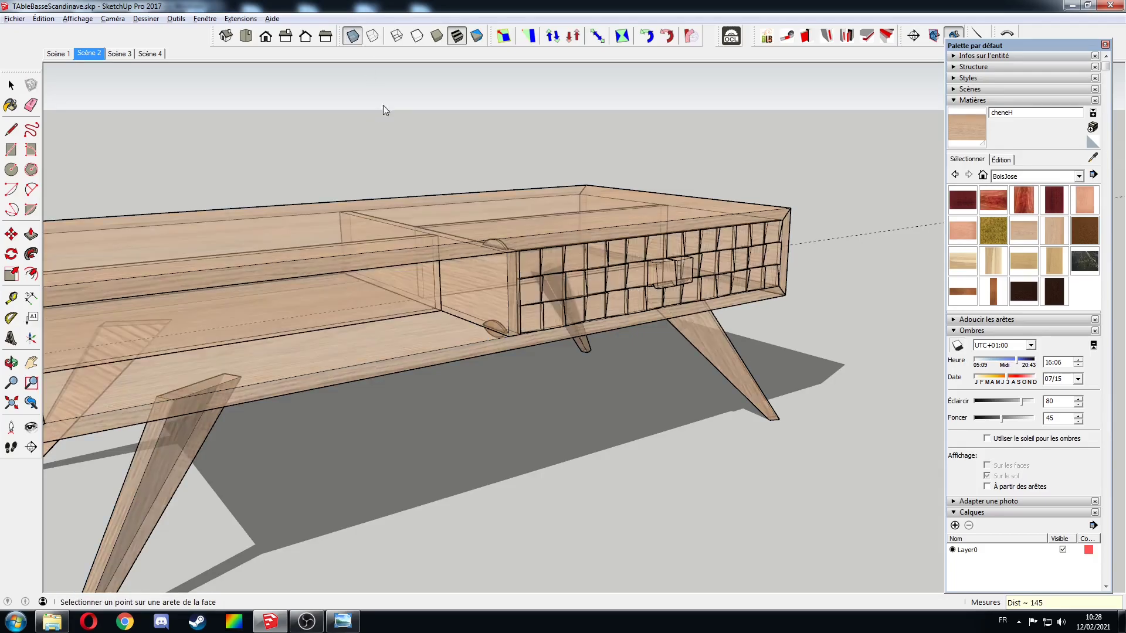
{"action": "left_click", "coordinate": [492, 283]}
- Place Lamelle biscuits along the edges of the open compartment's back panel, checking the joints in X-ray view
{"action": "left_click", "coordinate": [146, 18]}
{"action": "left_click", "coordinate": [342, 66]}
{"action": "left_click", "coordinate": [531, 329]}
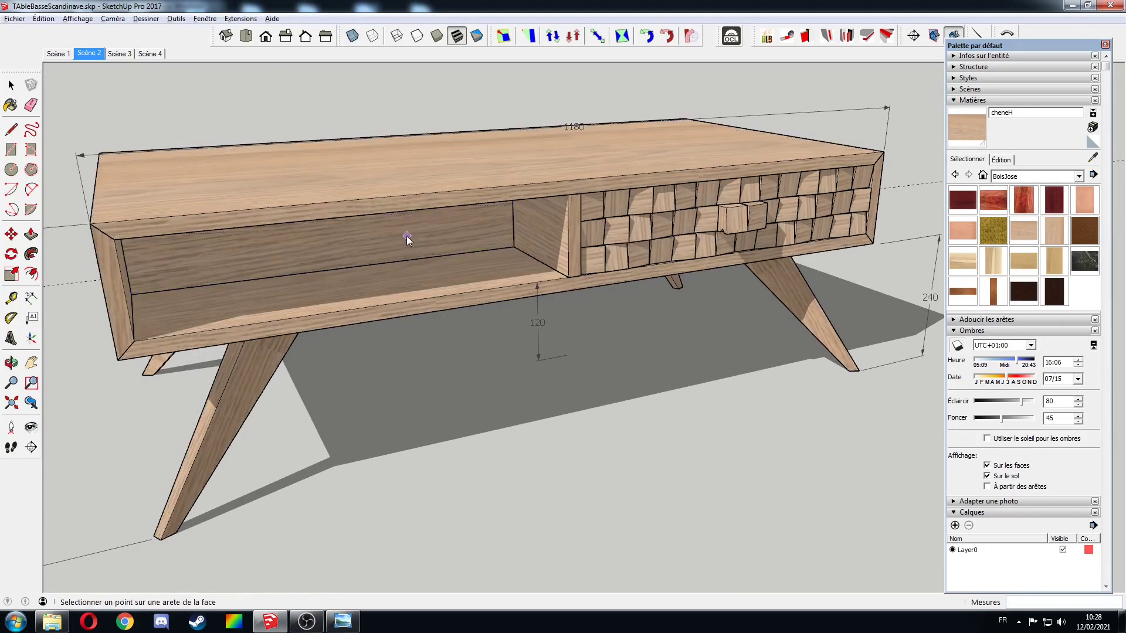
{"action": "left_click", "coordinate": [352, 36]}
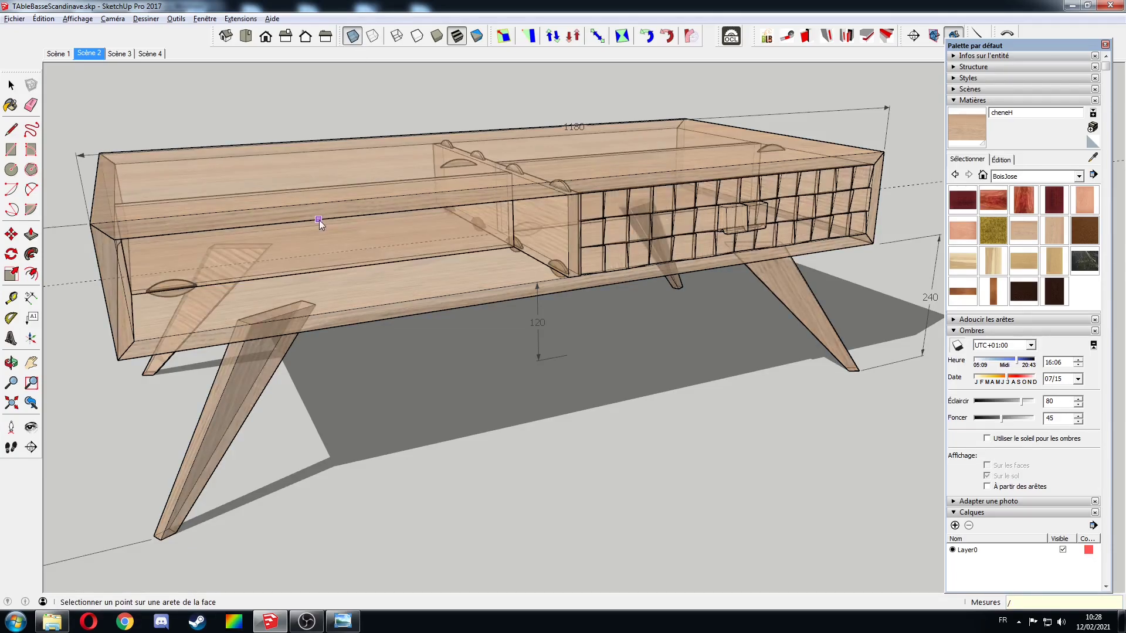
{"action": "middle_click_drag", "start_coordinate": [322, 221], "coordinate": [352, 38]}
{"action": "left_click", "coordinate": [352, 35]}
{"action": "left_click", "coordinate": [250, 190]}
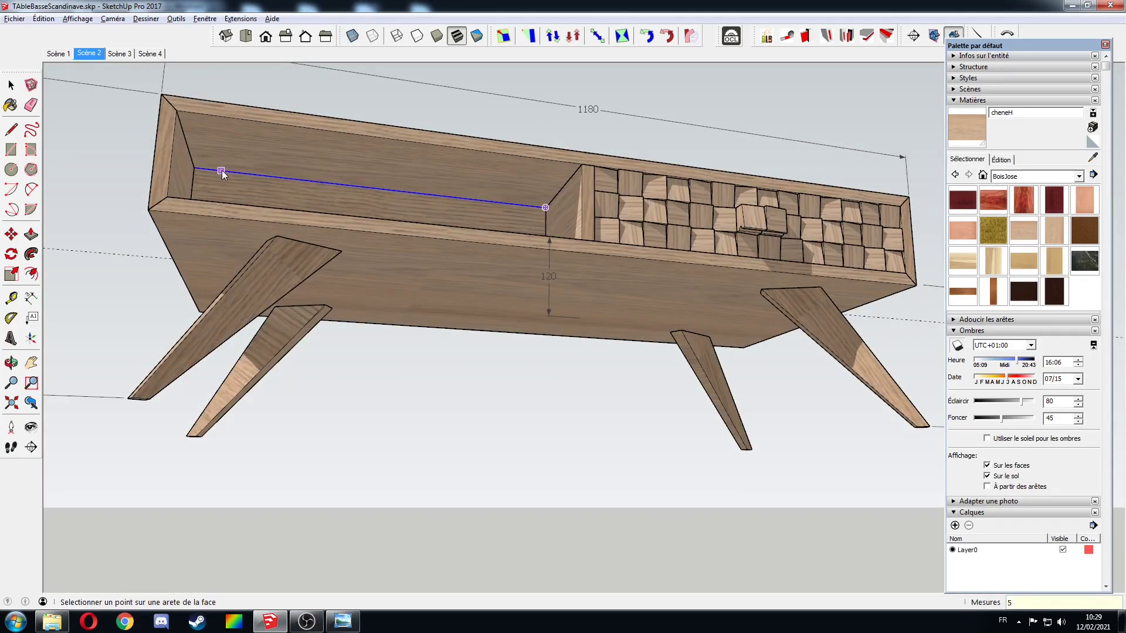
{"action": "left_click", "coordinate": [222, 173]}
{"action": "middle_click_drag", "start_coordinate": [222, 173], "coordinate": [463, 307]}
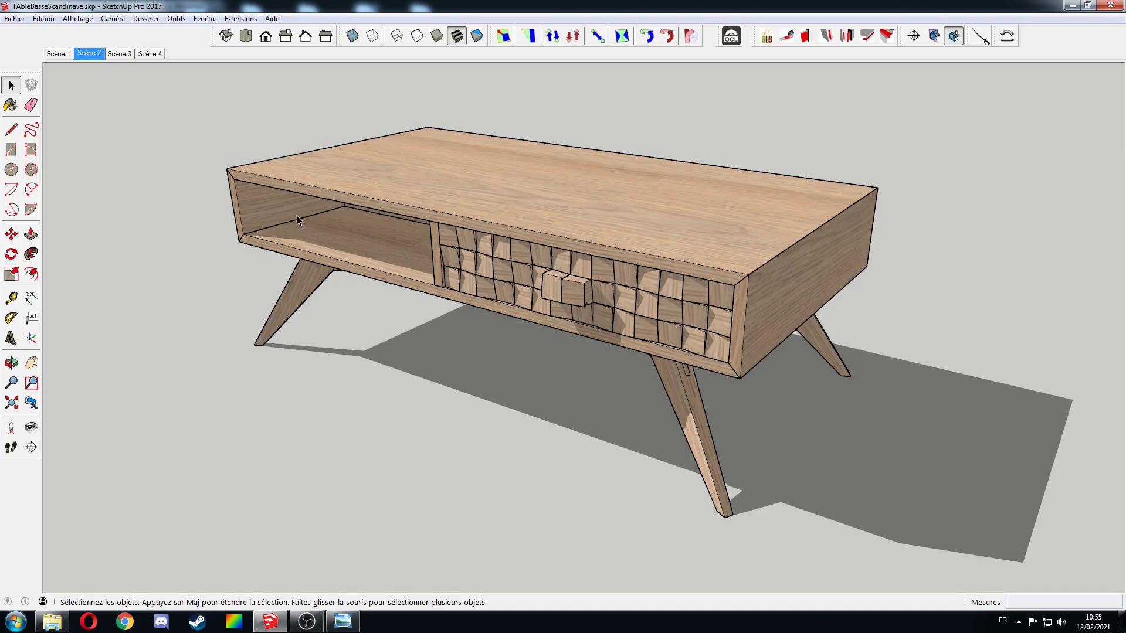
- Open OpenCutList's material list and narrow its window so the table stays in view
{"action": "left_click", "coordinate": [731, 43]}
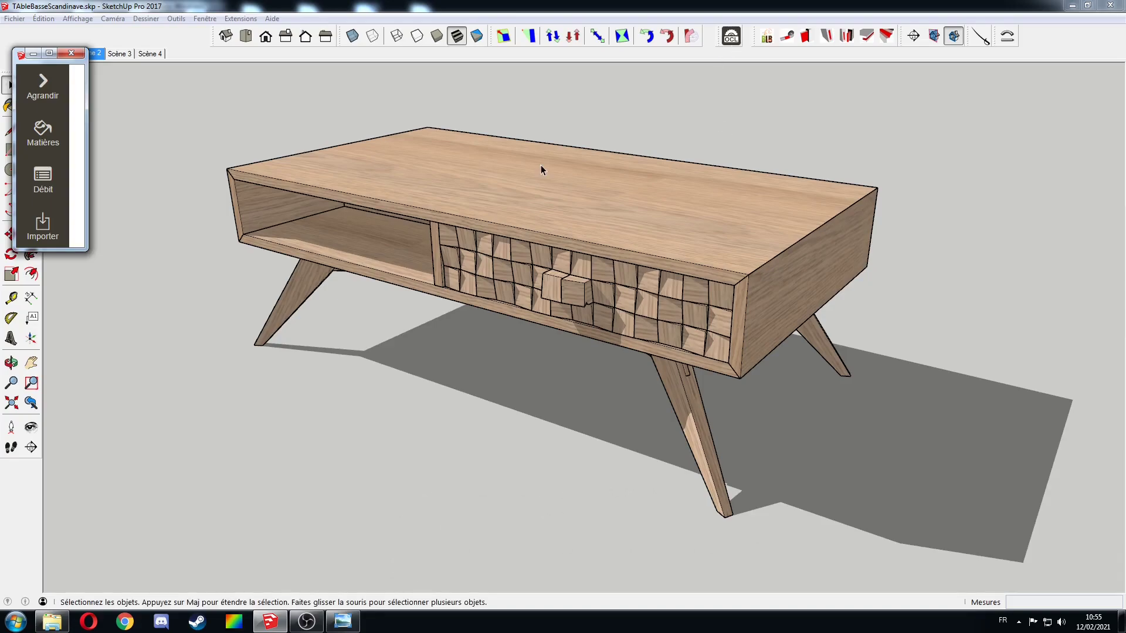
{"action": "left_click", "coordinate": [49, 146]}
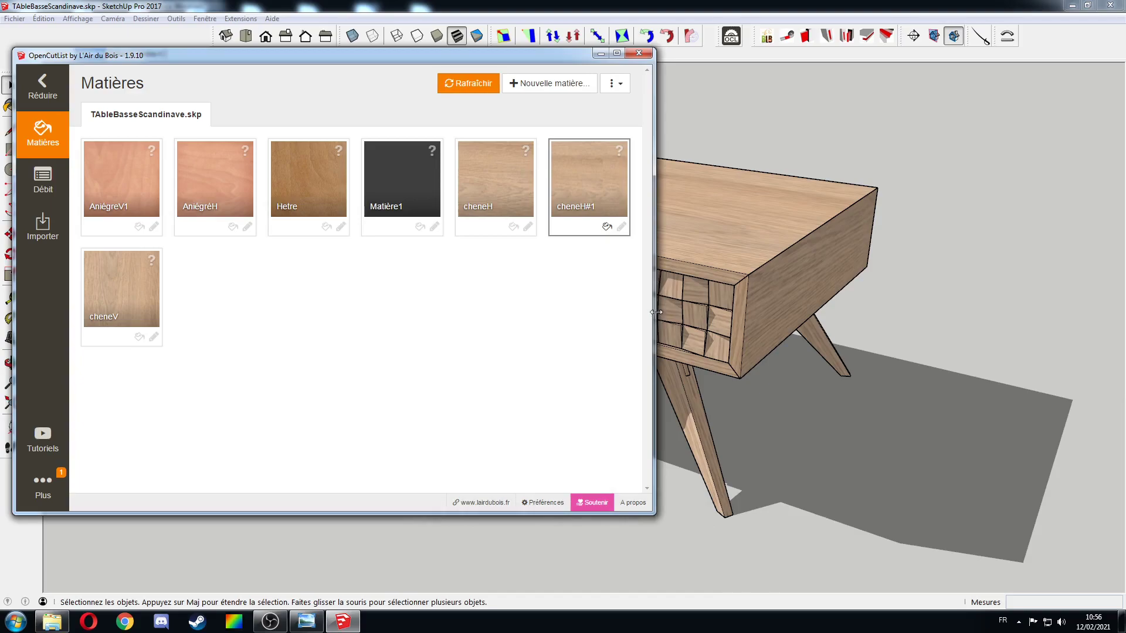
{"action": "left_click_drag", "start_coordinate": [653, 312], "coordinate": [444, 306]}
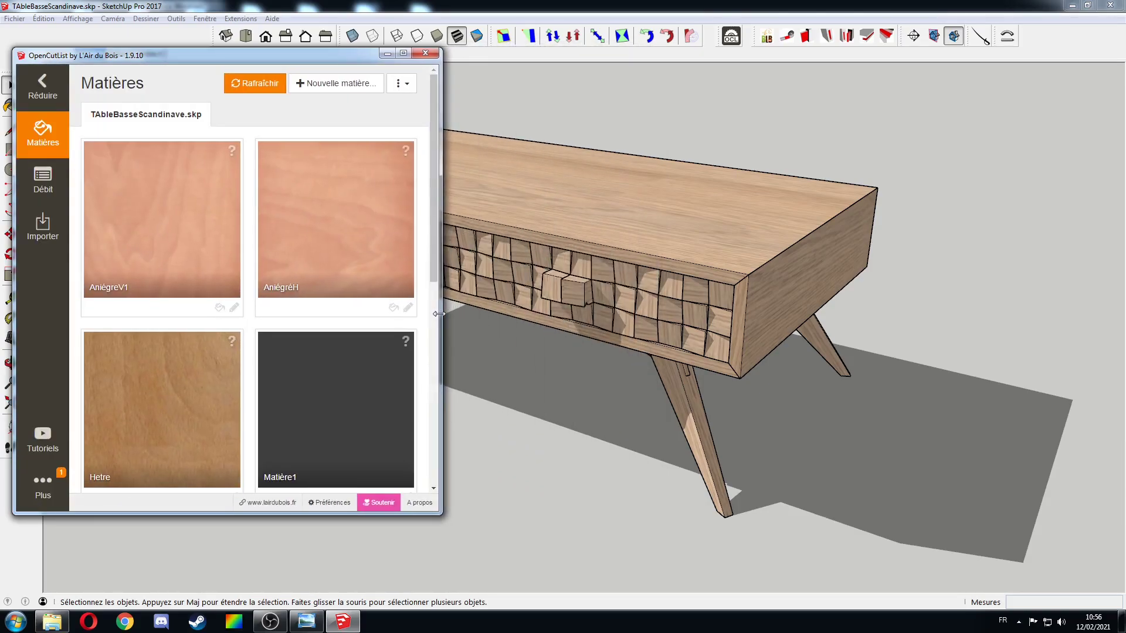
{"action": "left_click_drag", "start_coordinate": [439, 246], "coordinate": [435, 356]}
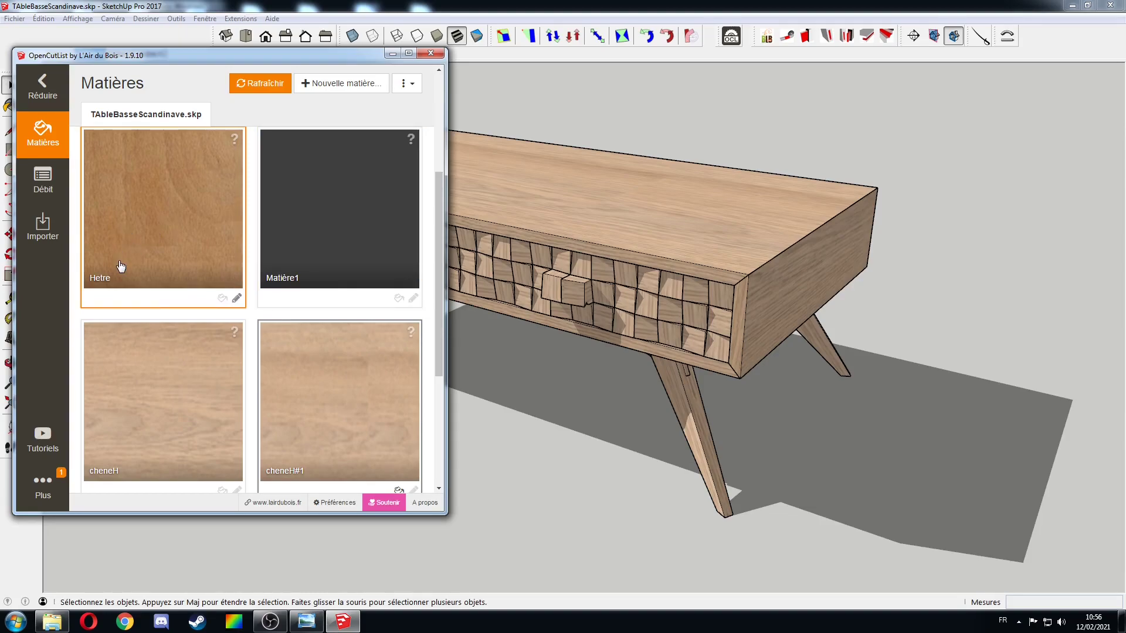
{"action": "scroll", "coordinate": [171, 252], "scroll_direction": "up", "scroll_amount": 1}
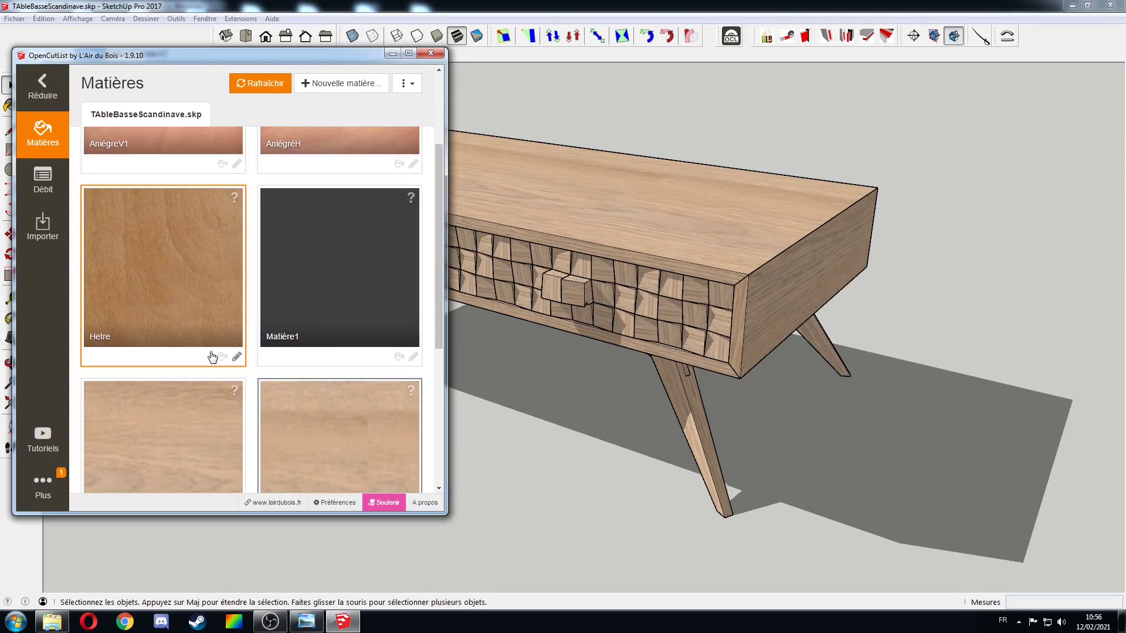
- Rename the material Hetre to lAMELLO in its OpenCutList properties
{"action": "left_click", "coordinate": [235, 357]}
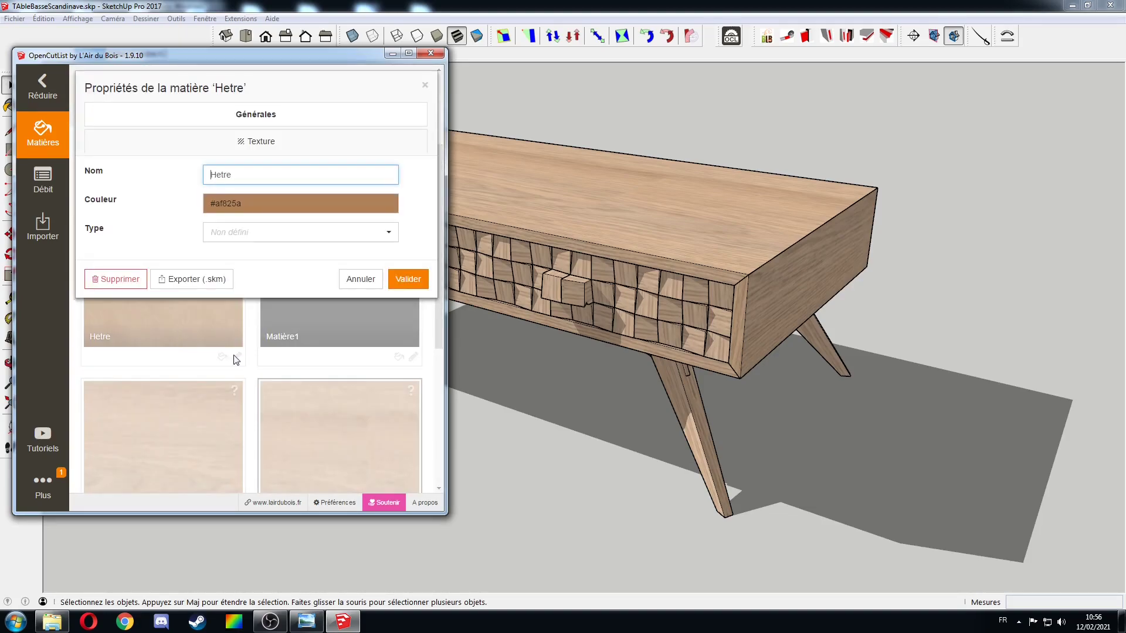
{"action": "left_click_drag", "start_coordinate": [269, 171], "coordinate": [170, 173]}
{"action": "key", "text": "BackSpace"}
{"action": "key", "text": "Return"}
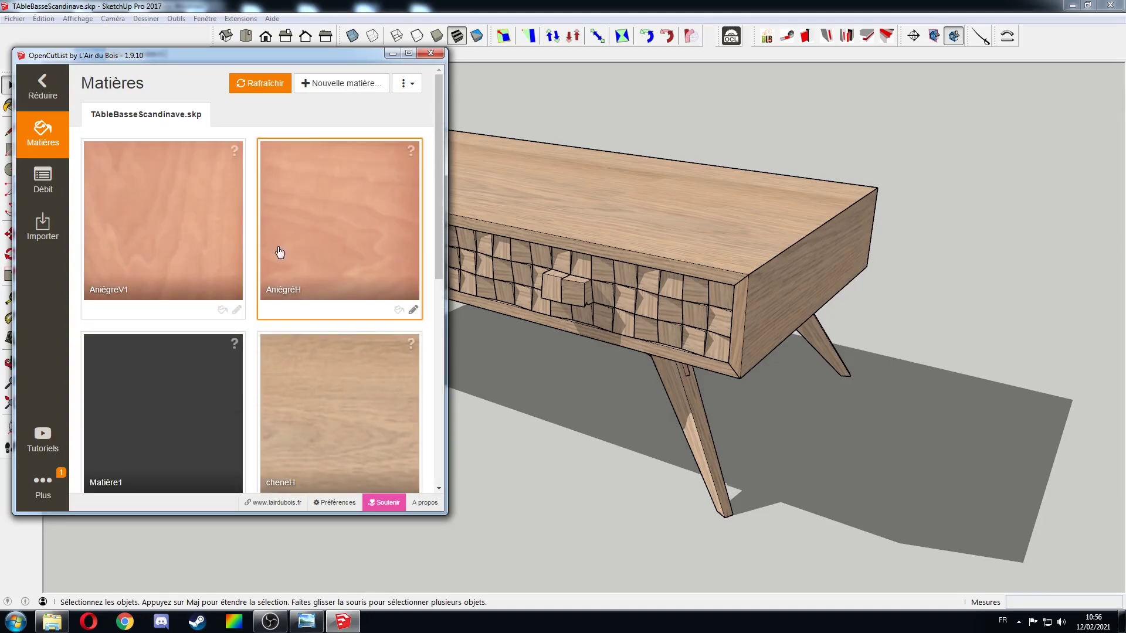
- Rename the material cheneH#1 to cheneMassif and set its type to Bois massif
{"action": "scroll", "coordinate": [329, 258], "scroll_direction": "down", "scroll_amount": 3}
{"action": "scroll", "coordinate": [329, 258], "scroll_direction": "down", "scroll_amount": 2}
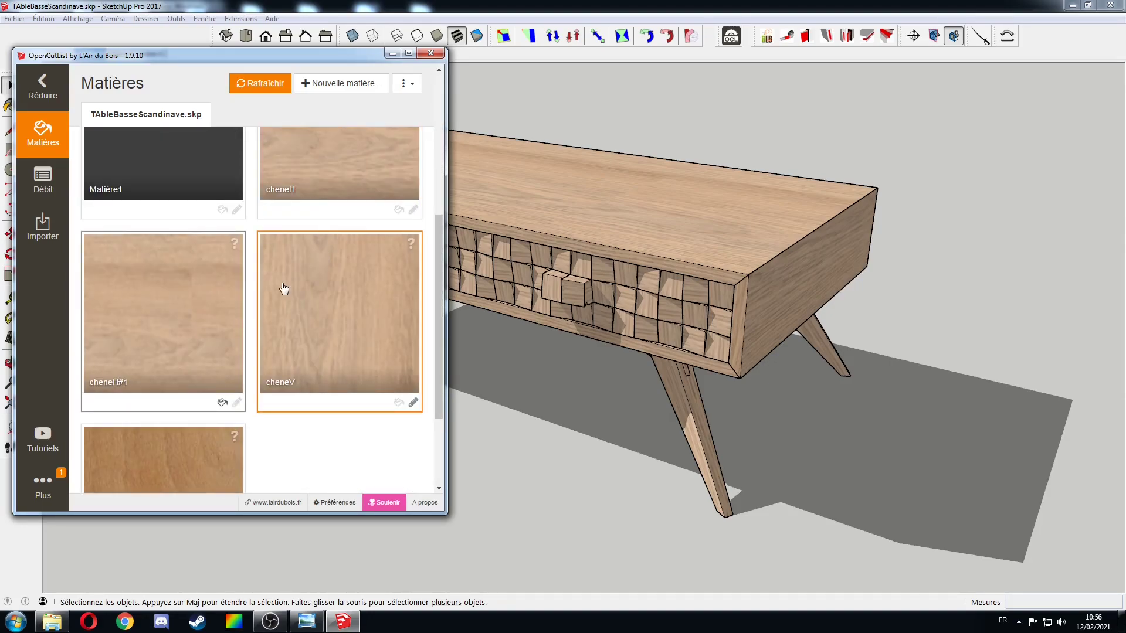
{"action": "left_click", "coordinate": [153, 346]}
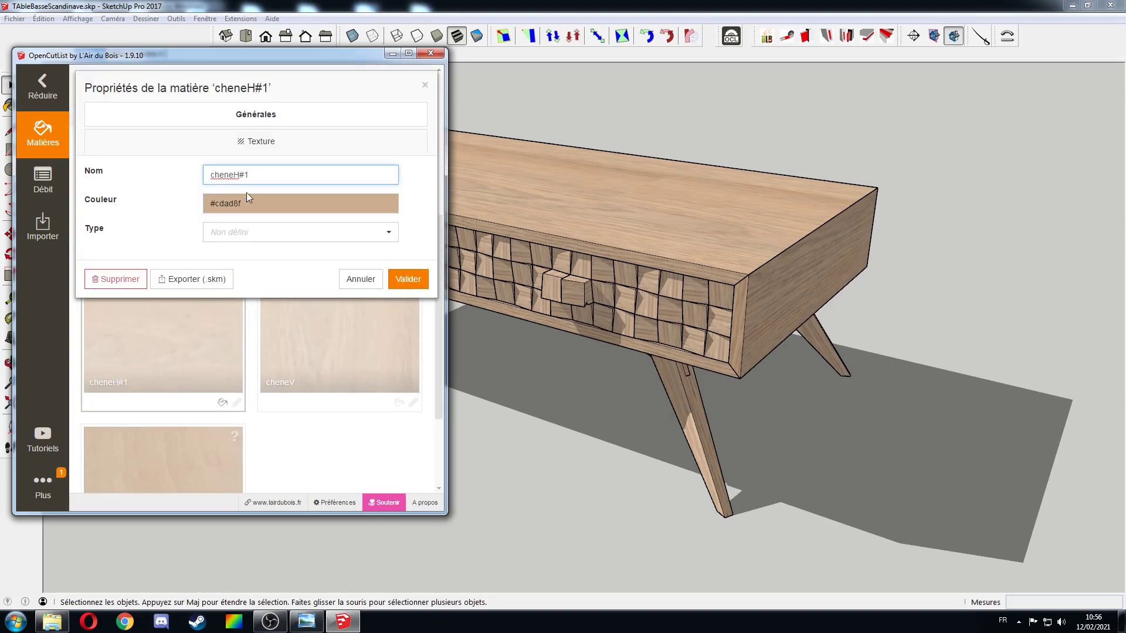
{"action": "left_click", "coordinate": [237, 175]}
{"action": "key", "text": "Delete"}
{"action": "key", "text": "Delete"}
{"action": "key", "text": "Delete"}
{"action": "left_click", "coordinate": [264, 233]}
{"action": "left_click", "coordinate": [248, 271]}
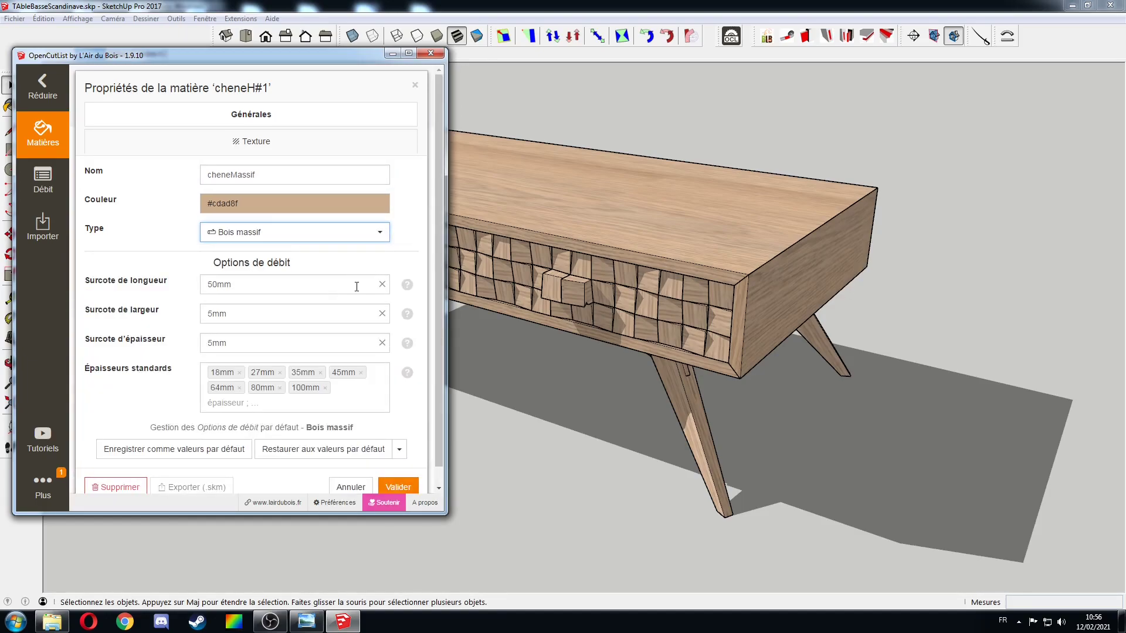
- Set cheneMassif's thickness oversize (Surcote d'épaisseur) to 3 and validate the material properties
{"action": "left_click_drag", "start_coordinate": [226, 344], "coordinate": [182, 344]}
{"action": "type", "text": "3"}
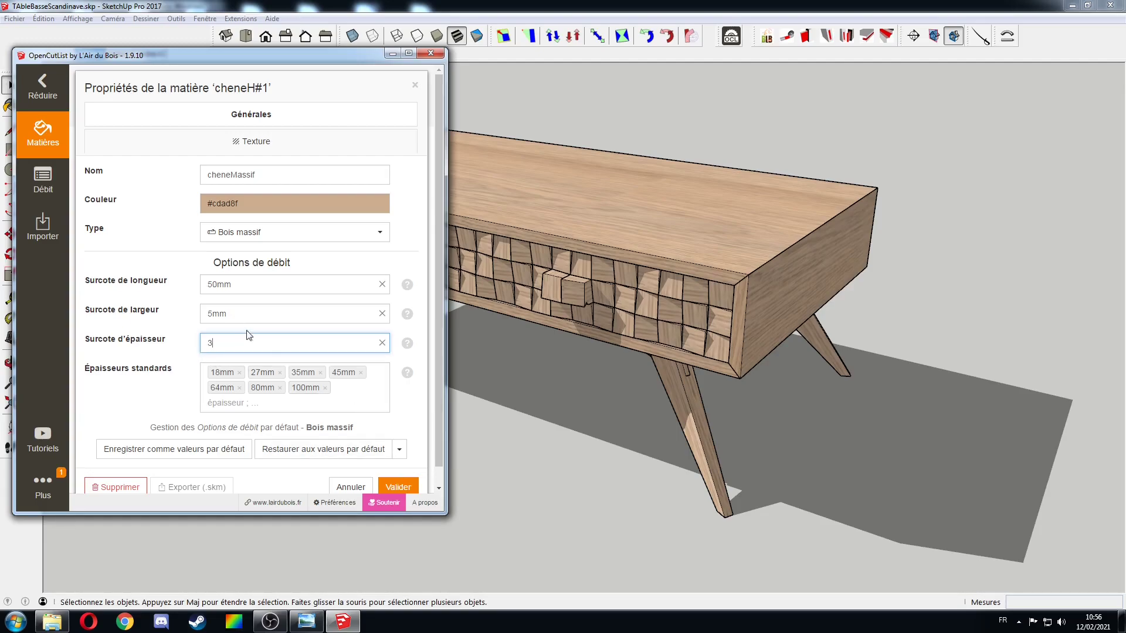
{"action": "left_click", "coordinate": [398, 487]}
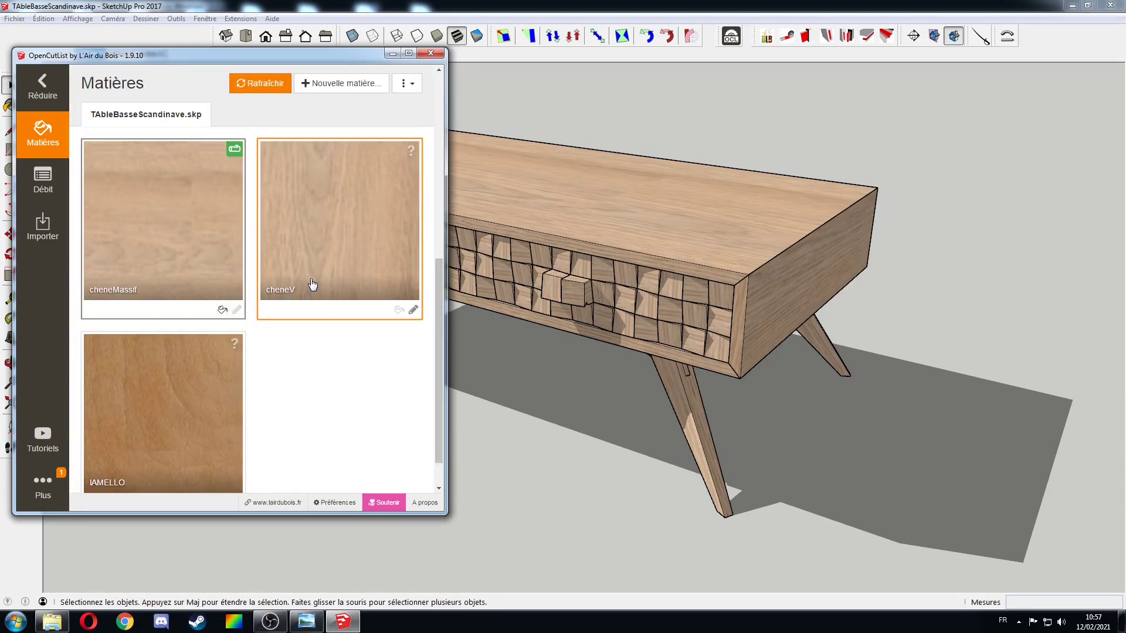
- Leave cheneV's properties without editing and rename the material cheneH to Pano-chene
{"action": "left_click", "coordinate": [312, 284]}
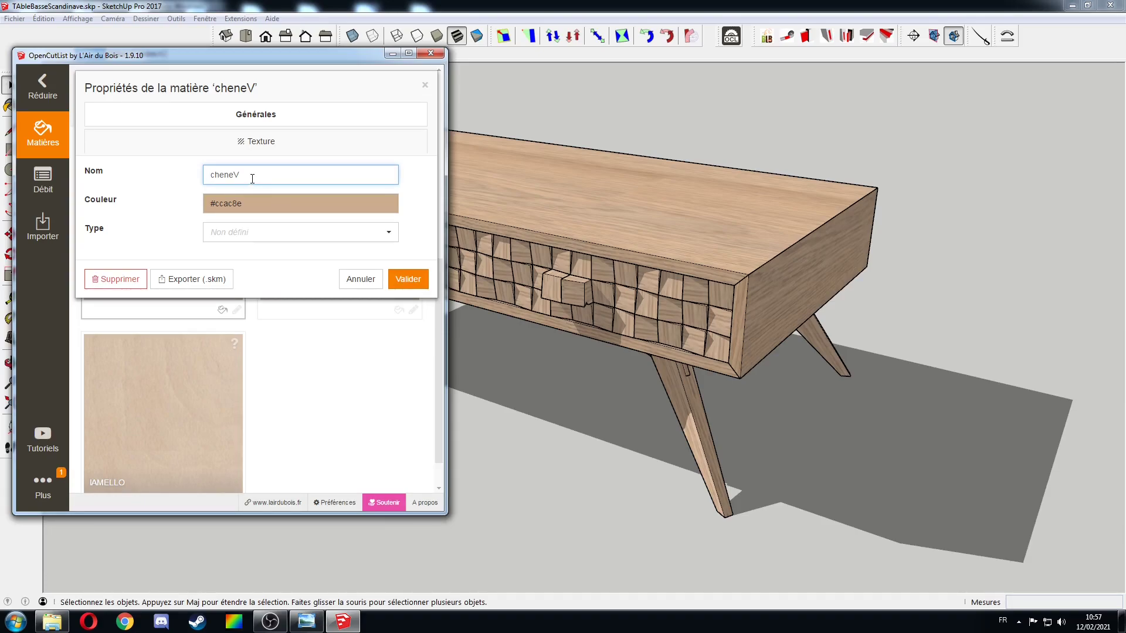
{"action": "left_click", "coordinate": [350, 350]}
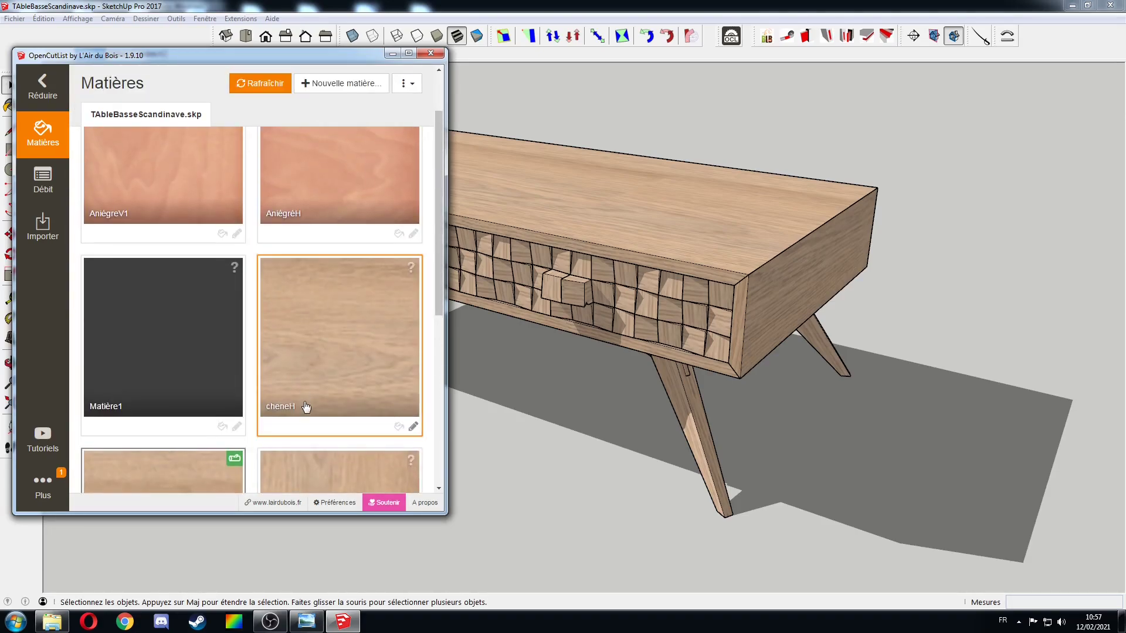
{"action": "left_click", "coordinate": [301, 392]}
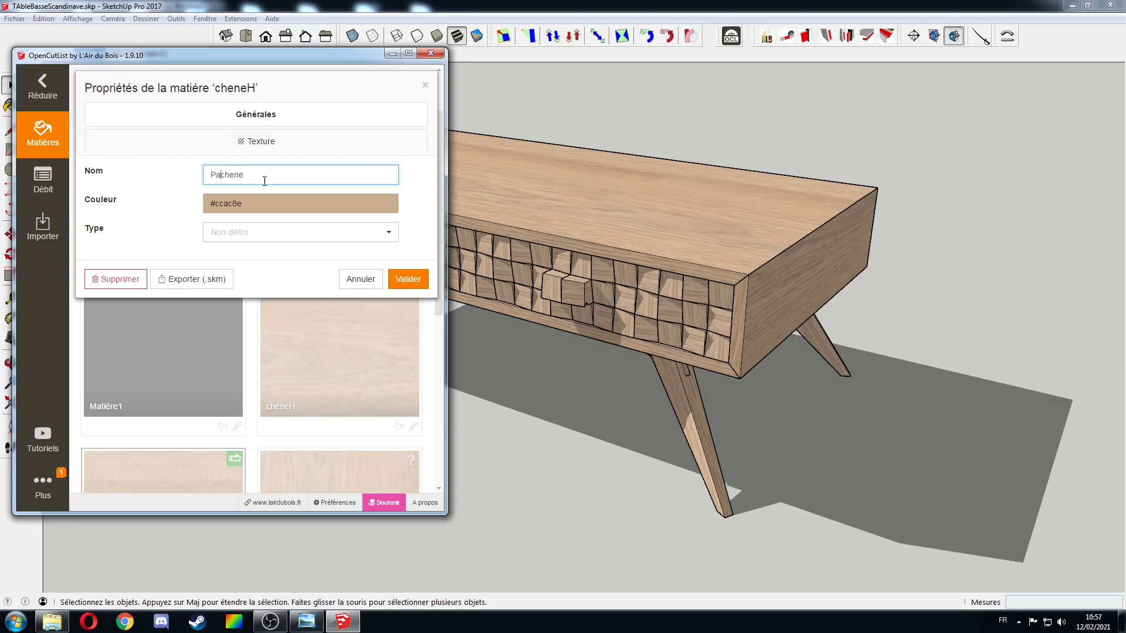
{"action": "type", "text": "-"}
{"action": "left_click", "coordinate": [409, 279]}
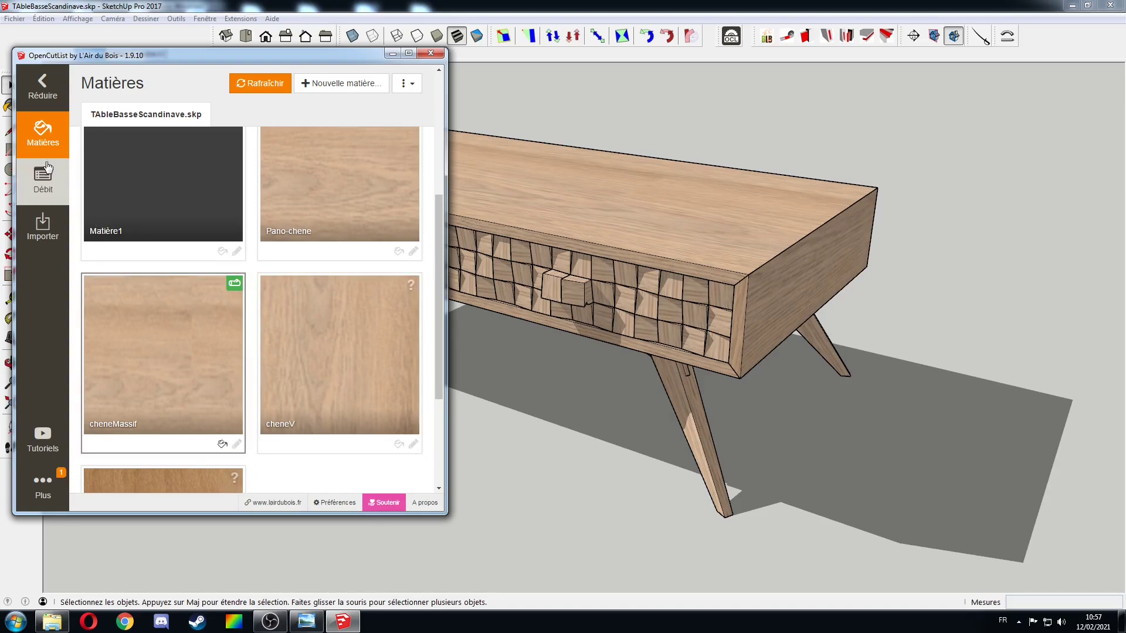
- Review the cut list's summary of materials and dimensions and return to the material list
{"action": "left_click", "coordinate": [50, 187]}
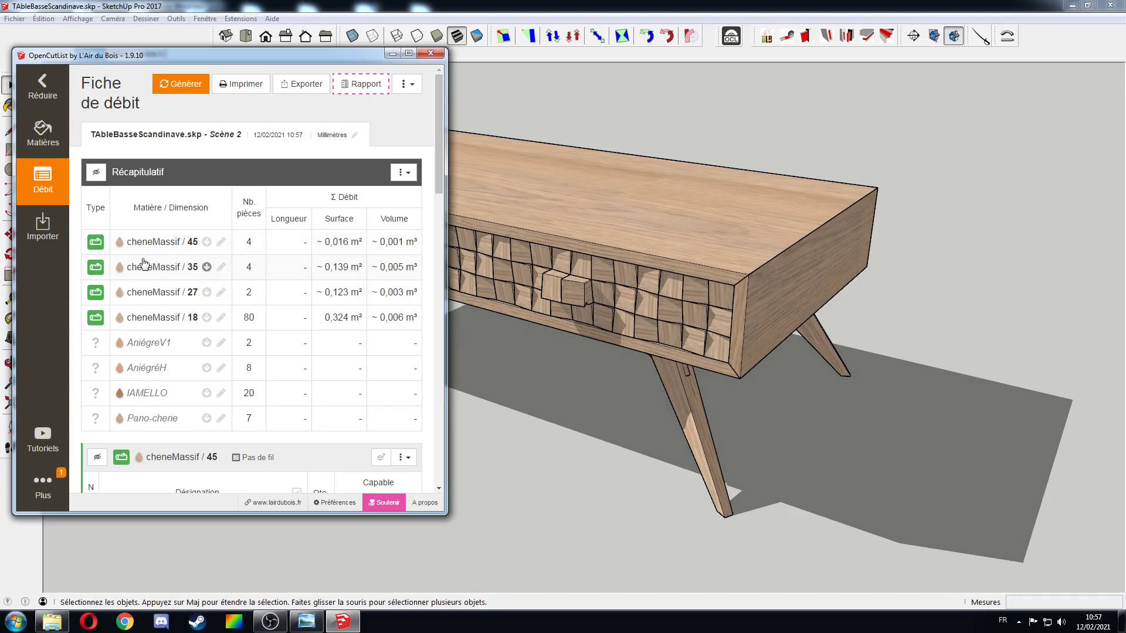
{"action": "scroll", "coordinate": [149, 332], "scroll_direction": "down", "scroll_amount": 2}
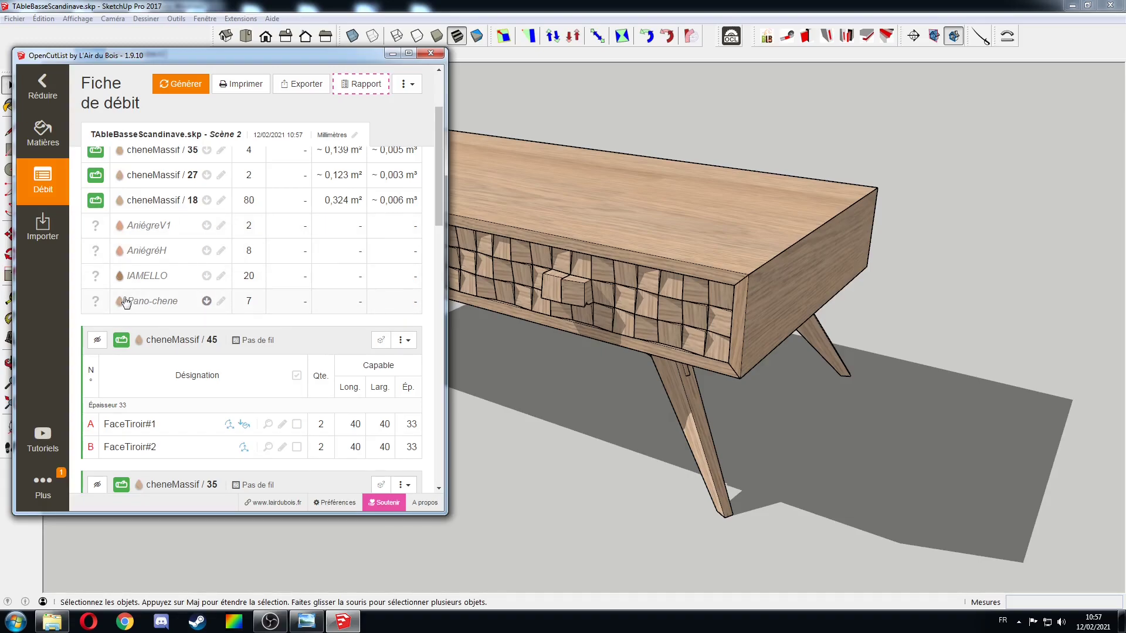
{"action": "left_click", "coordinate": [38, 141]}
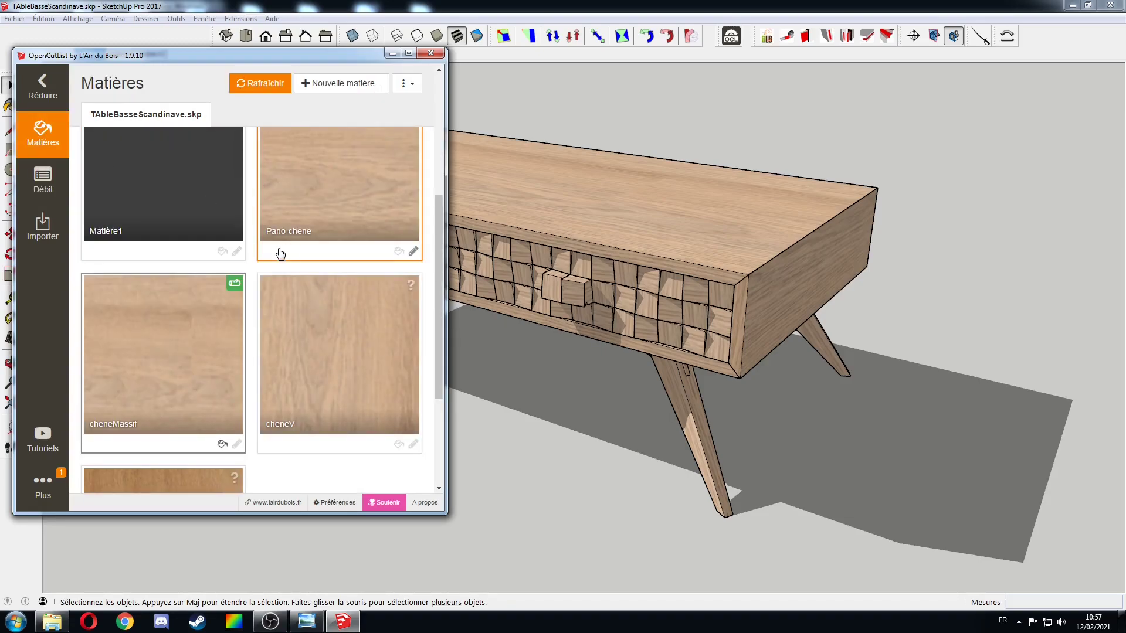
- Define Pano-chene as a sheet panel material and go through its texture properties
{"action": "left_click", "coordinate": [292, 217]}
{"action": "left_click", "coordinate": [291, 230]}
{"action": "left_click", "coordinate": [232, 285]}
{"action": "left_click", "coordinate": [256, 143]}
{"action": "left_click", "coordinate": [408, 468]}
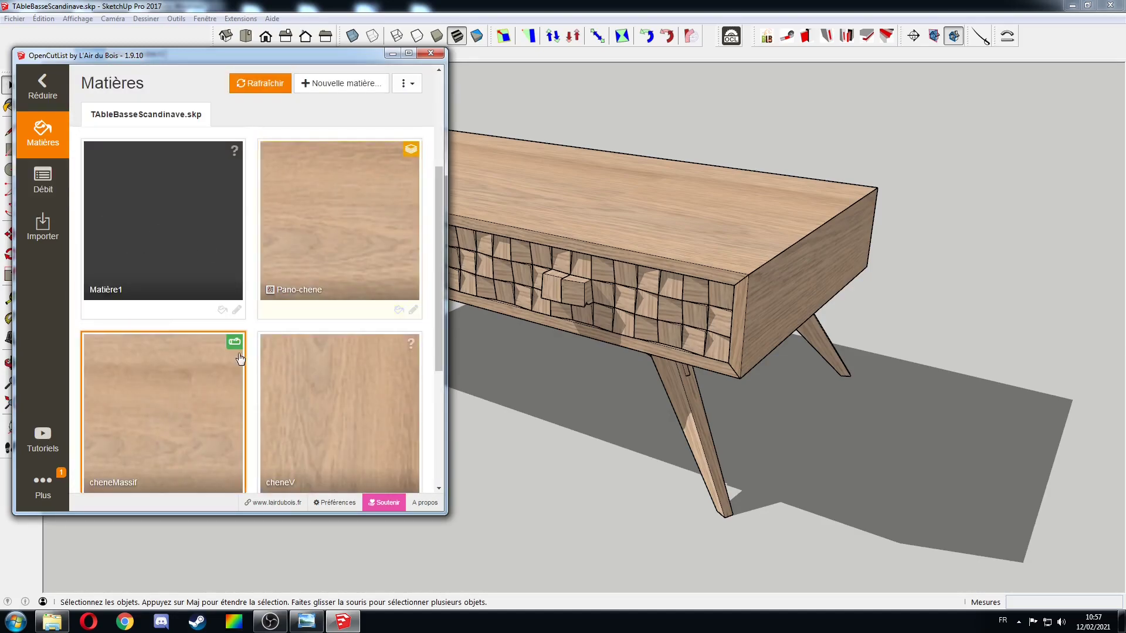
{"action": "left_click", "coordinate": [275, 168]}
{"action": "left_click", "coordinate": [256, 142]}
{"action": "left_click", "coordinate": [408, 467]}
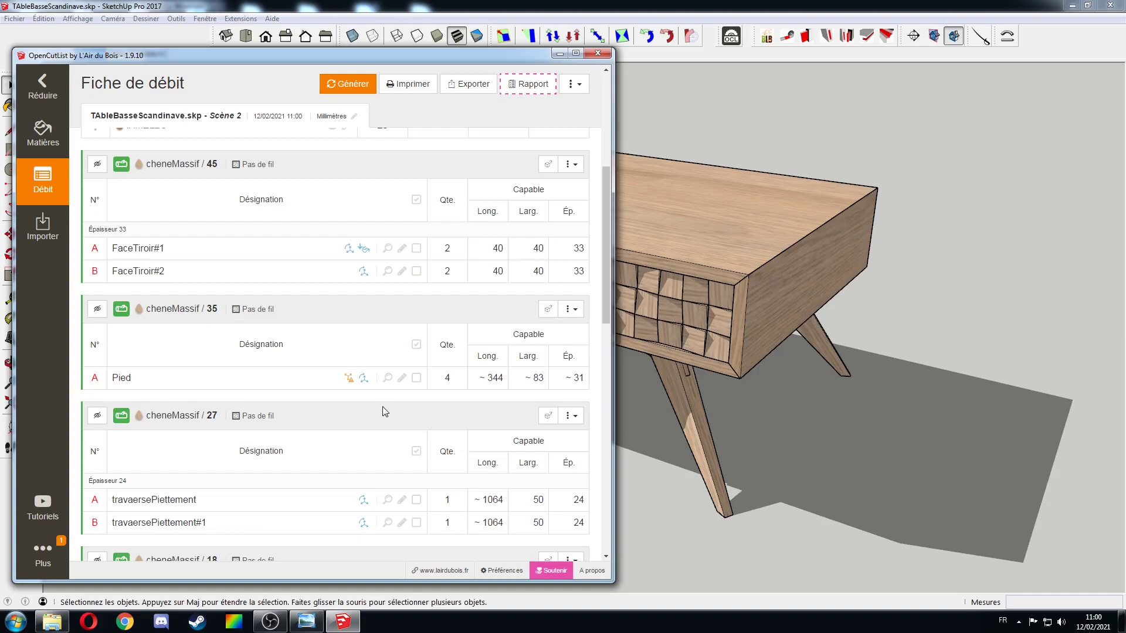
- Examine the cut list's parts for each material and the CSV export options, without exporting
{"action": "scroll", "coordinate": [300, 240], "scroll_direction": "down", "scroll_amount": 10}
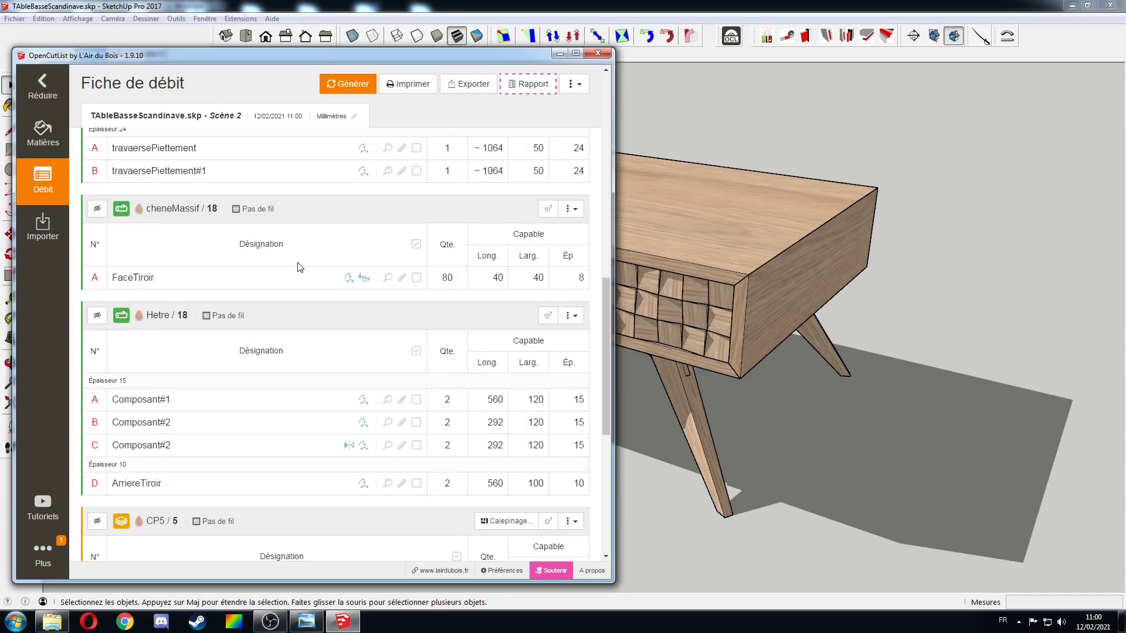
{"action": "left_click", "coordinate": [472, 85]}
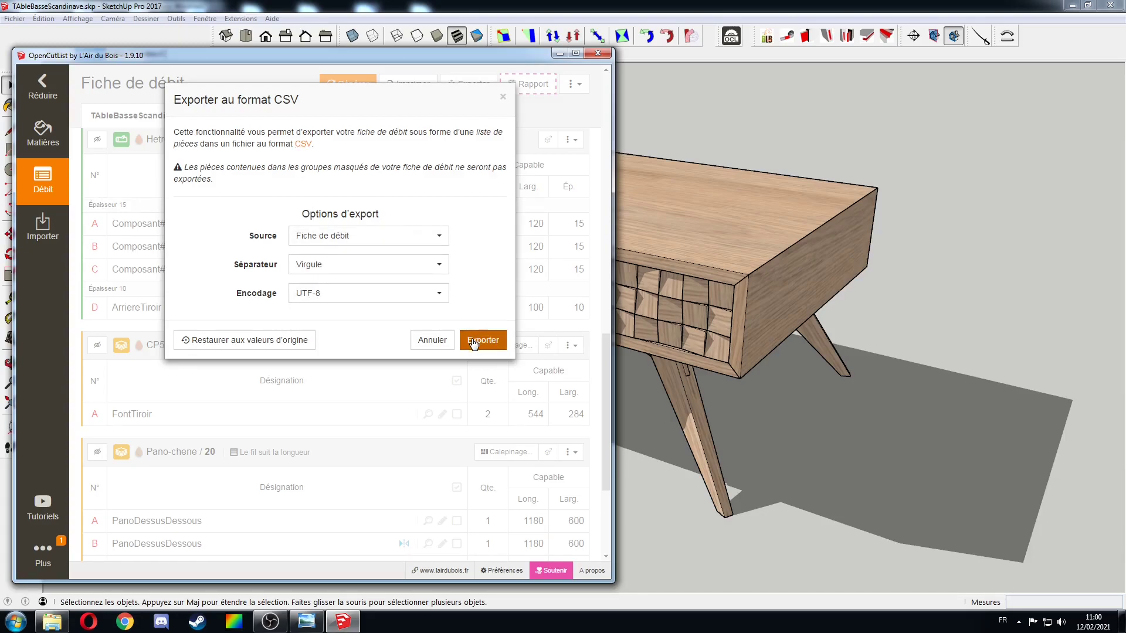
{"action": "left_click", "coordinate": [440, 342]}
{"action": "scroll", "coordinate": [225, 335], "scroll_direction": "down", "scroll_amount": 3}
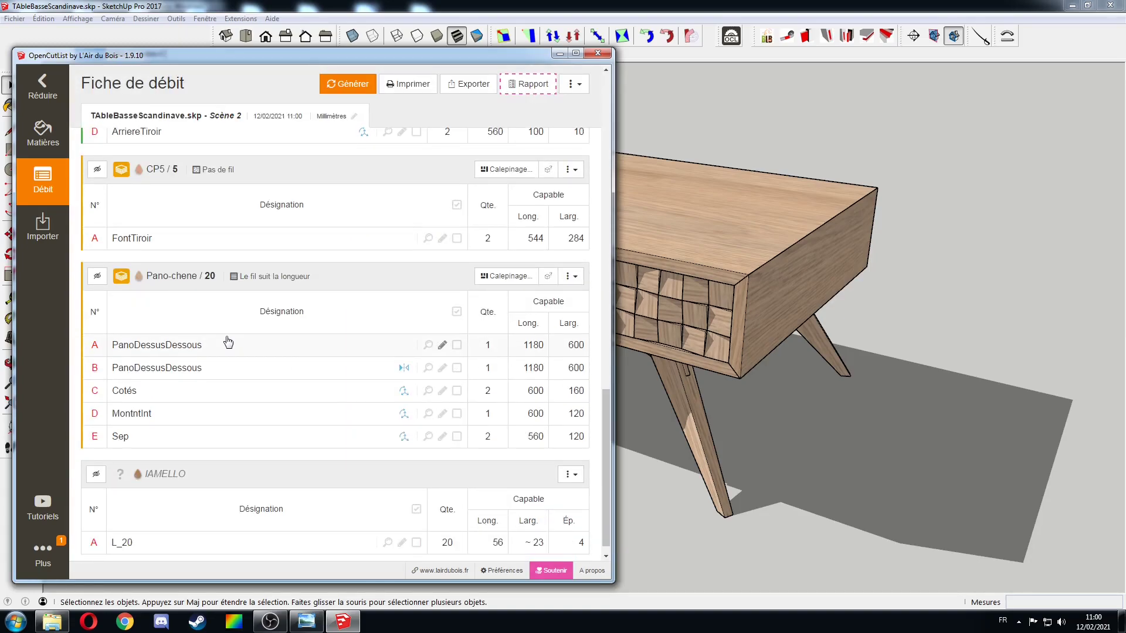
- Generate the cutting diagram for the CP5 panels on a 2500 x 1250 mm standard sheet and close it after viewing
{"action": "left_click", "coordinate": [501, 170]}
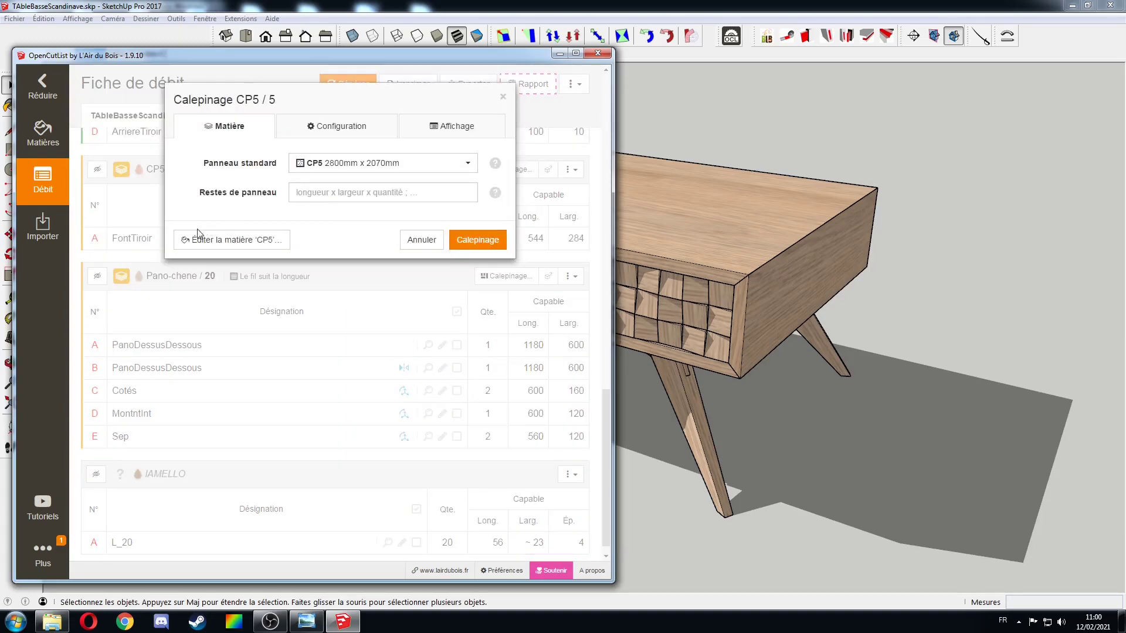
{"action": "left_click", "coordinate": [328, 169]}
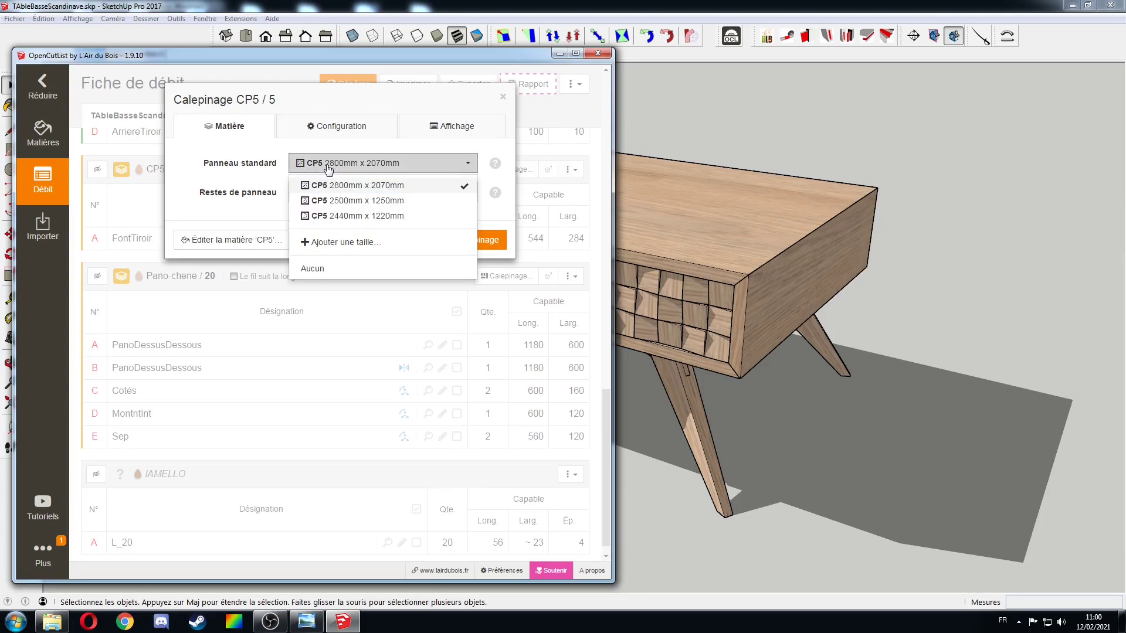
{"action": "left_click", "coordinate": [335, 201]}
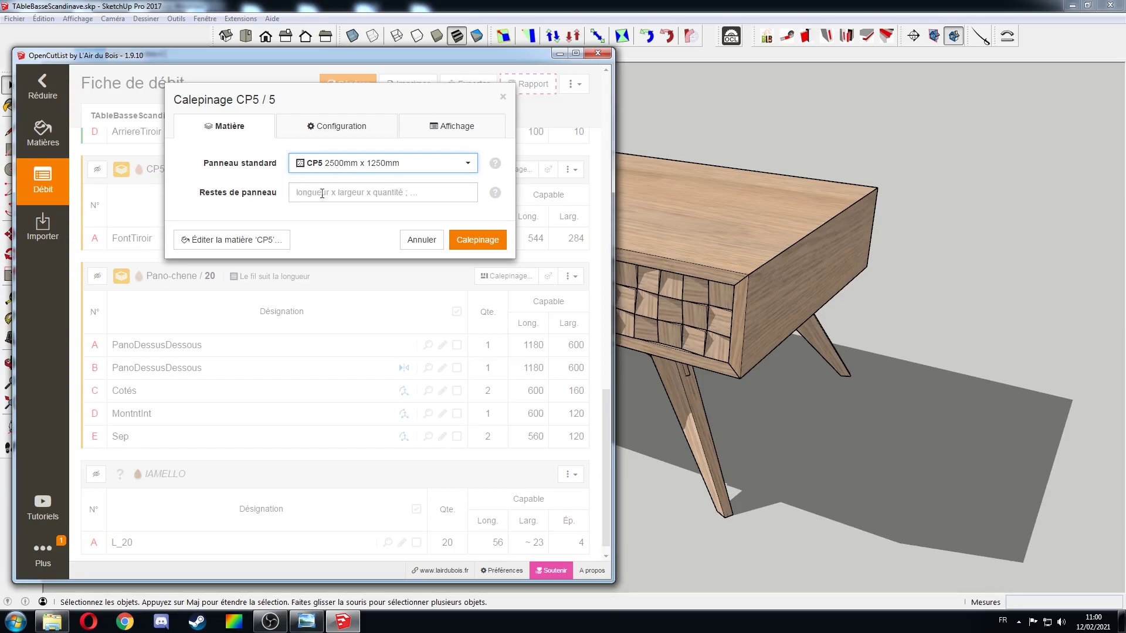
{"action": "left_click", "coordinate": [480, 240]}
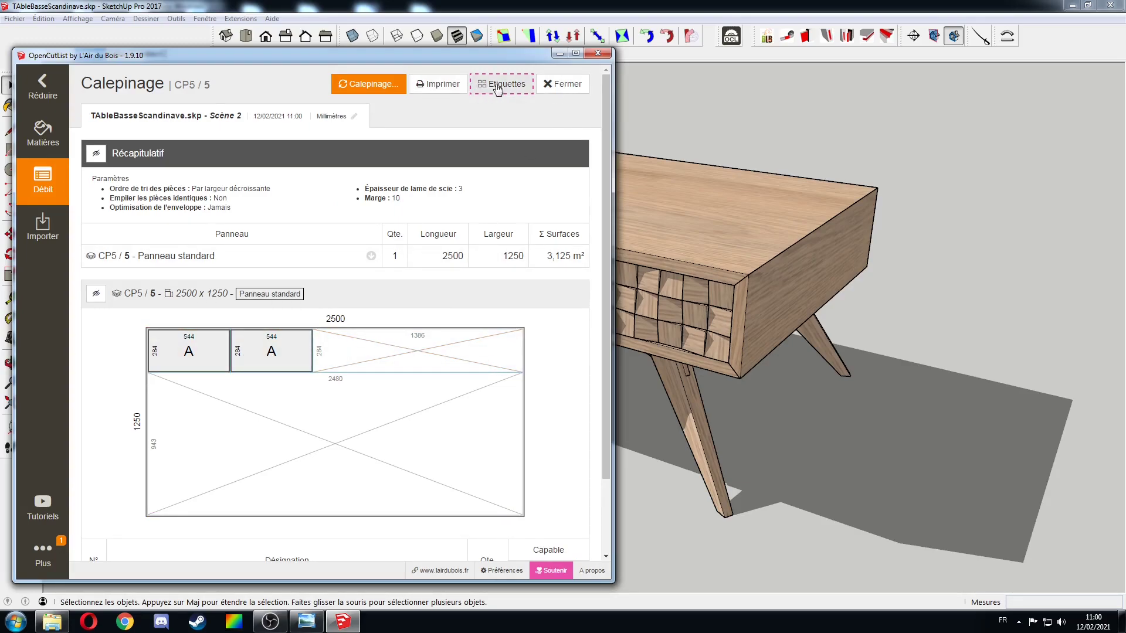
{"action": "left_click", "coordinate": [564, 84]}
- Generate the cutting diagram for the Pano-chene panels on the 2800 x 2070 mm standard sheet and close it after viewing
{"action": "scroll", "coordinate": [330, 352], "scroll_direction": "down", "scroll_amount": 1}
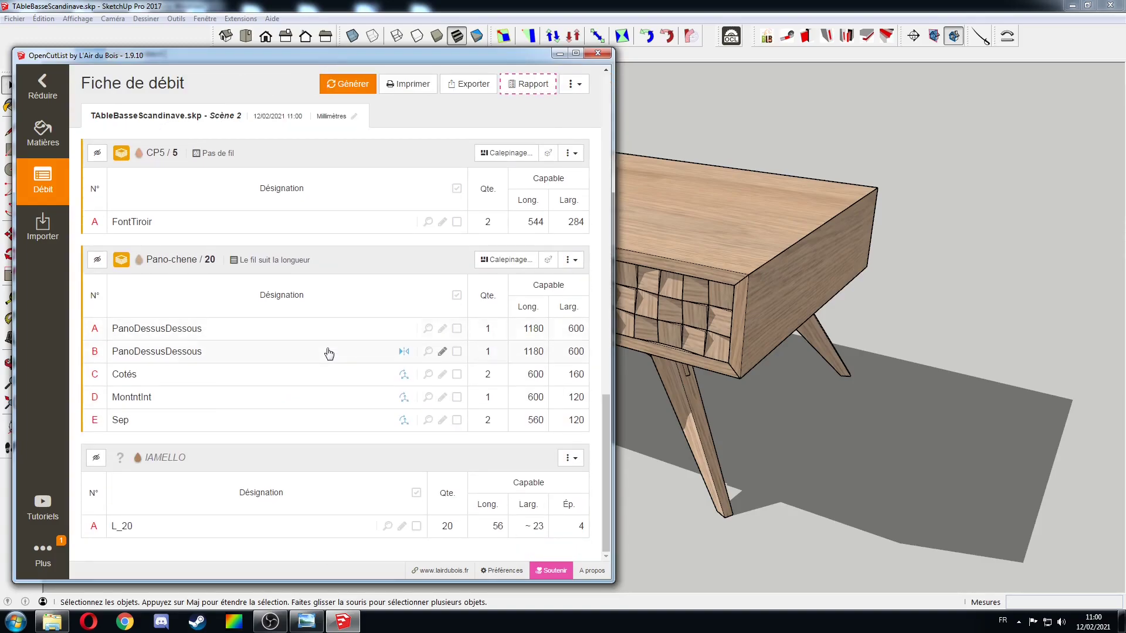
{"action": "left_click", "coordinate": [487, 259]}
{"action": "left_click", "coordinate": [477, 239]}
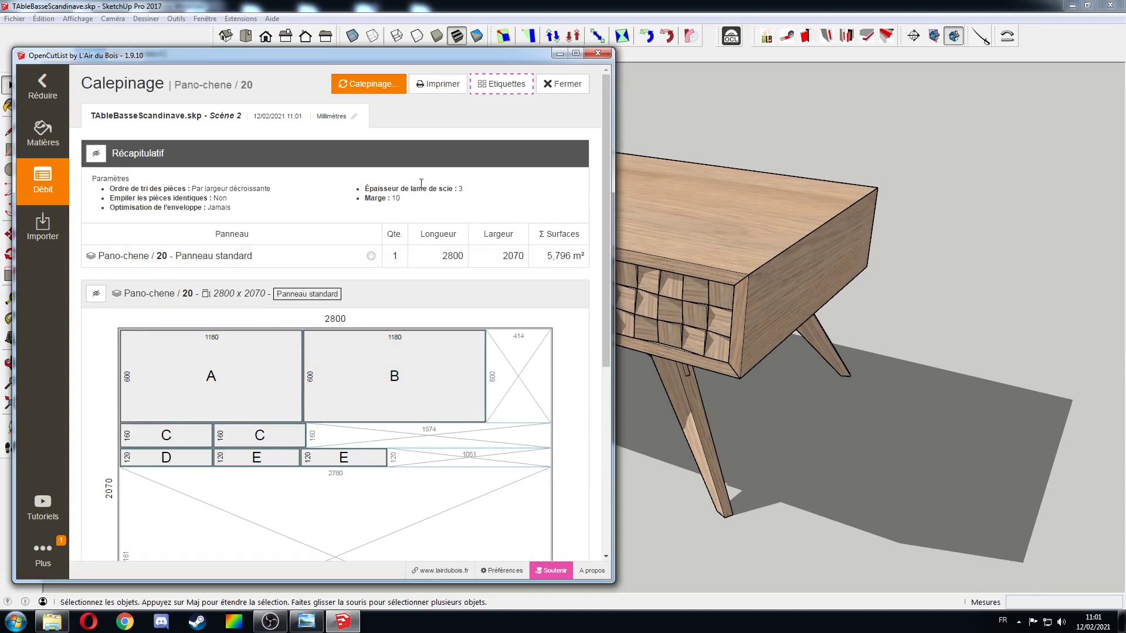
{"action": "left_click", "coordinate": [562, 84]}
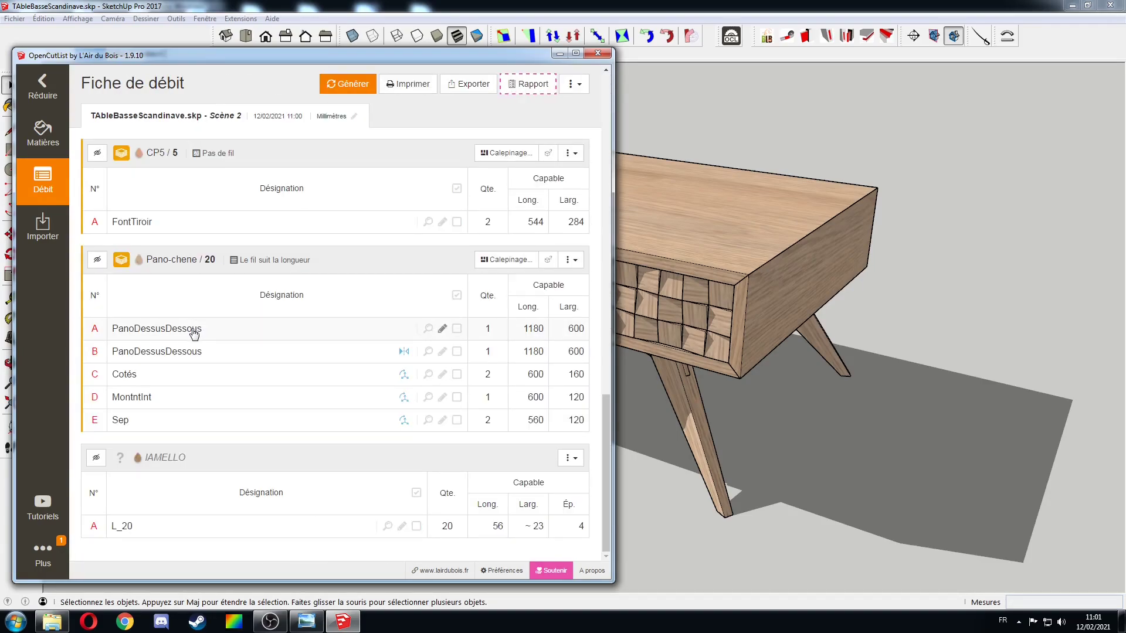
- From PanoDessusDessous's edge settings, start a new edge-band material named ChantChêne and give it the colour #FFBF80
{"action": "left_click", "coordinate": [195, 332]}
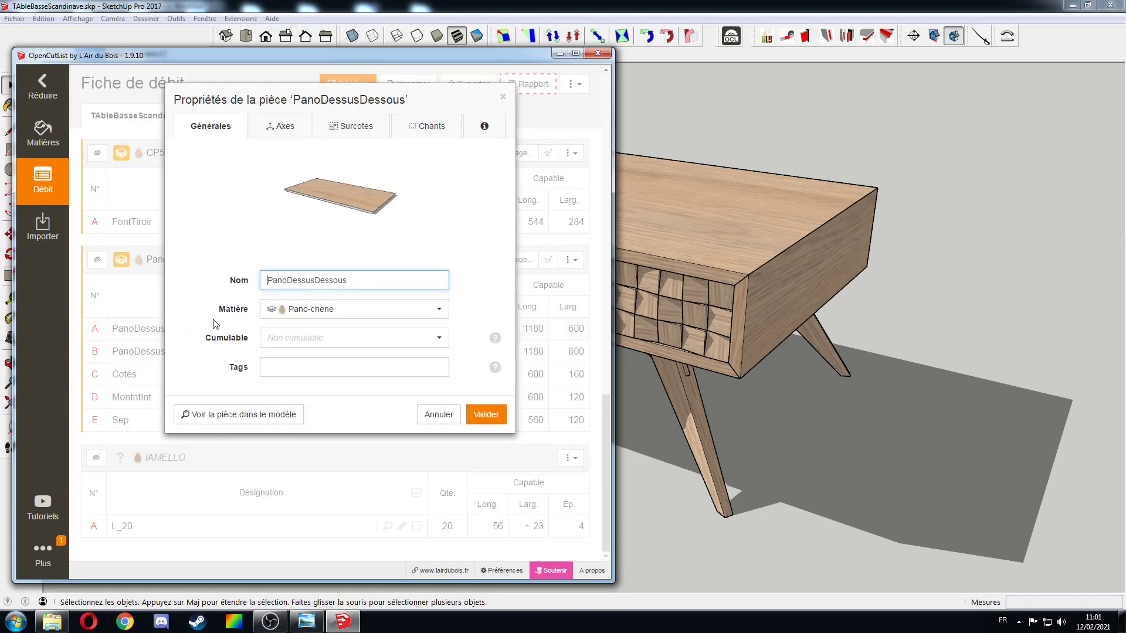
{"action": "left_click", "coordinate": [418, 127]}
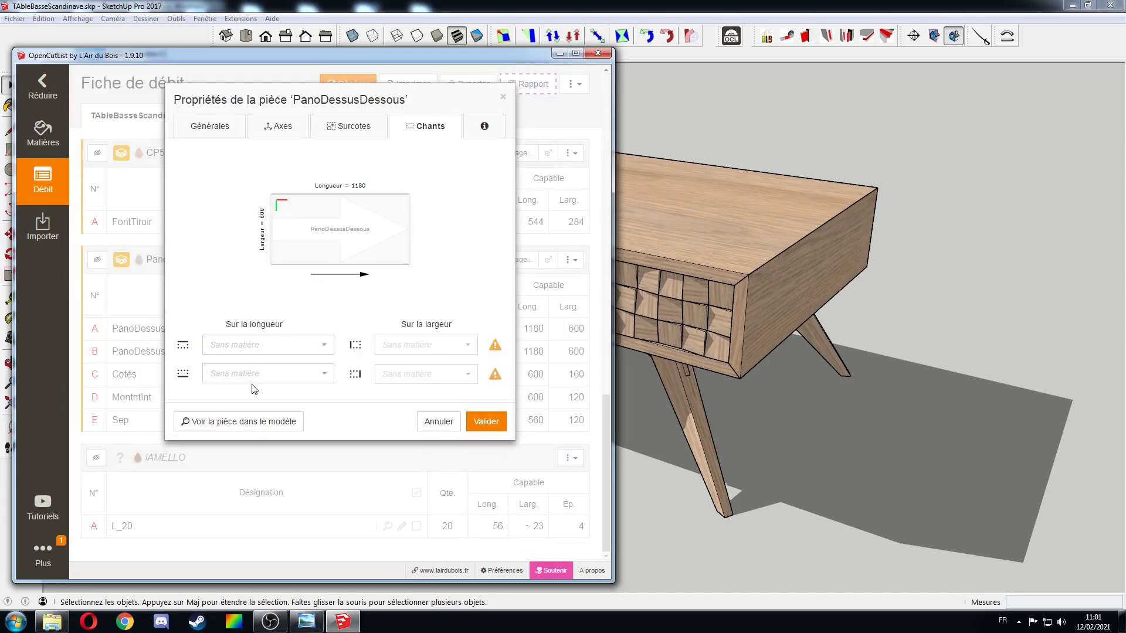
{"action": "left_click", "coordinate": [297, 378]}
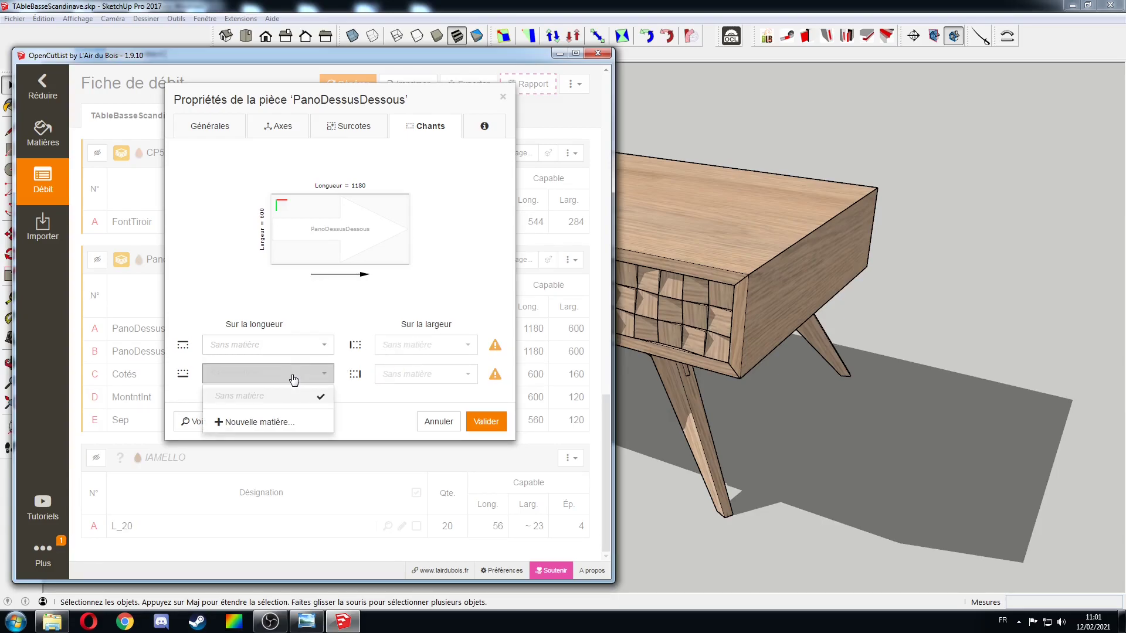
{"action": "left_click", "coordinate": [252, 424]}
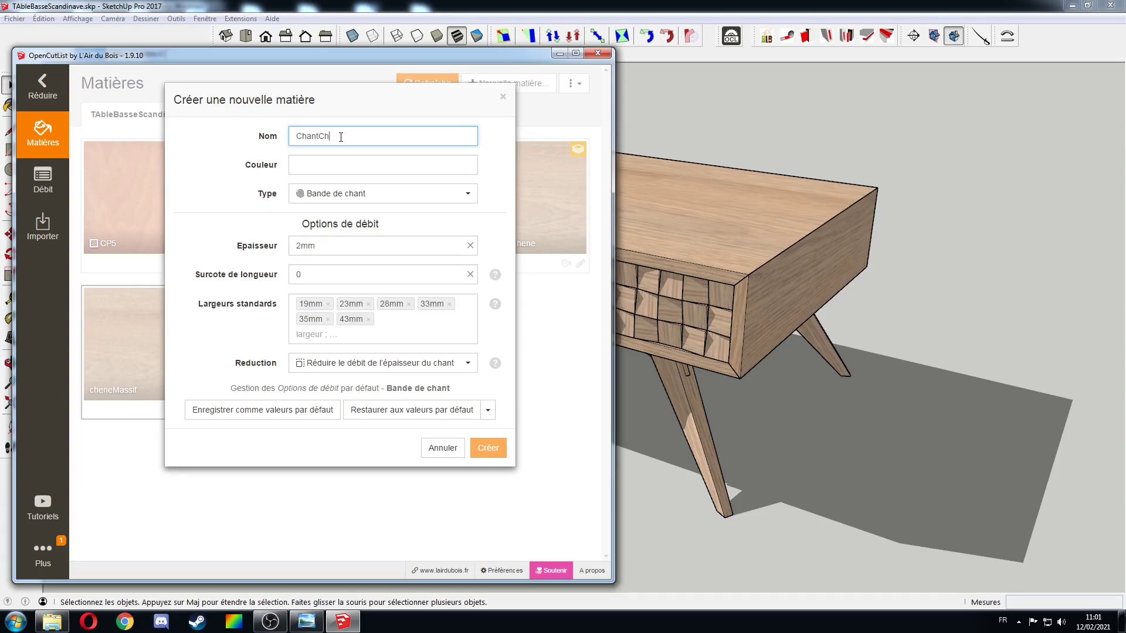
{"action": "left_click", "coordinate": [306, 166]}
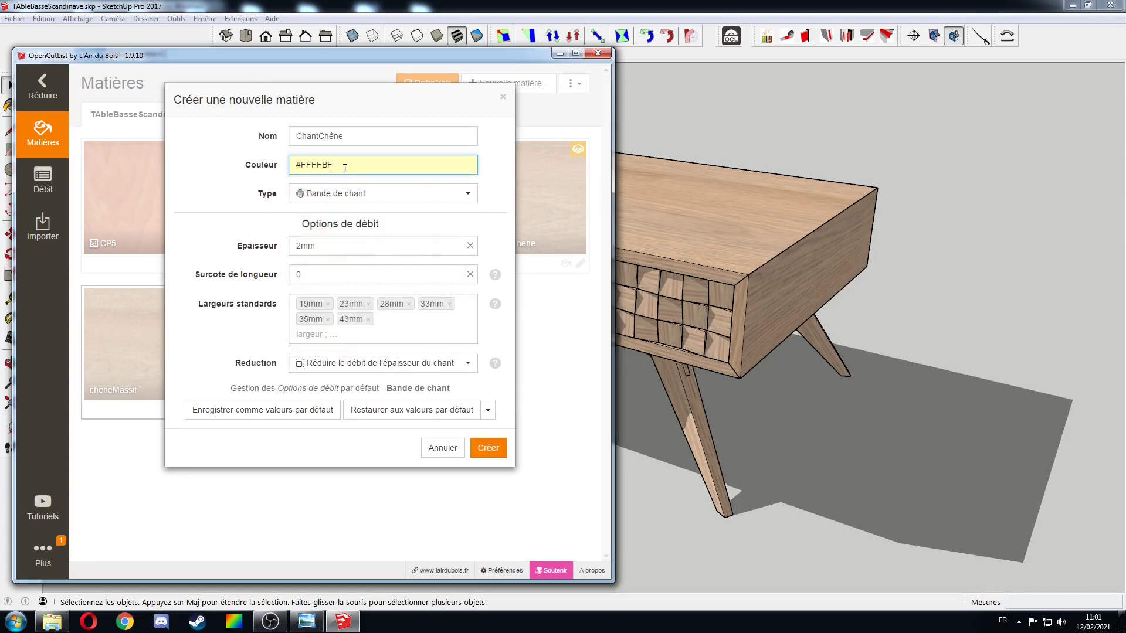
{"action": "left_click", "coordinate": [310, 231]}
{"action": "left_click", "coordinate": [311, 222]}
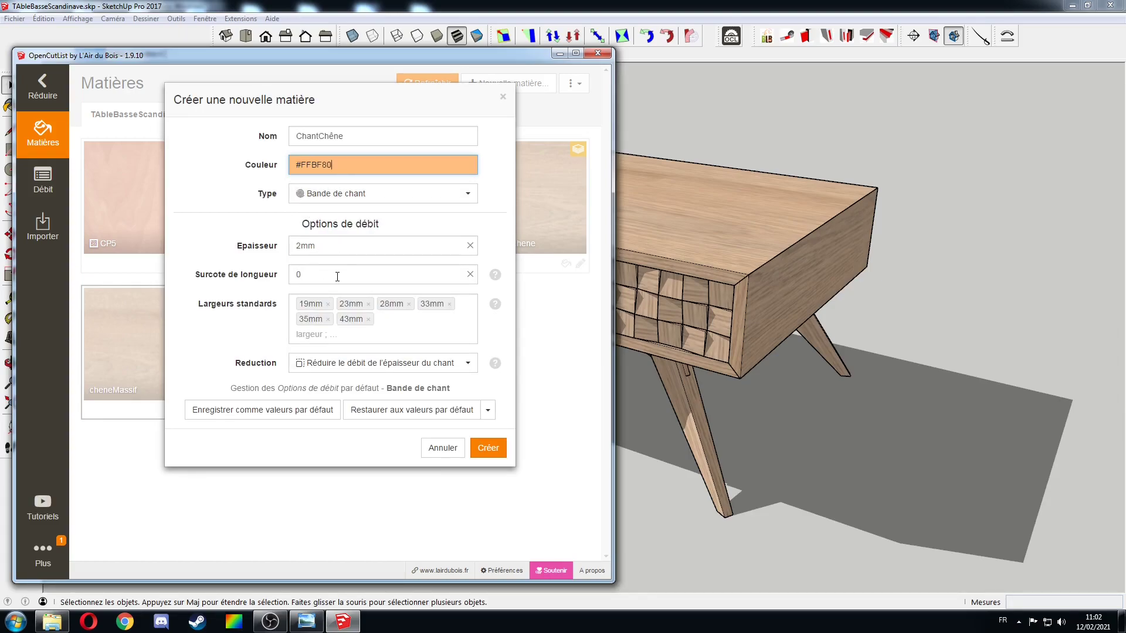
- Set ChantChêne's length oversize to 10, keep the reduction by edge-band thickness, and create the material
{"action": "left_click", "coordinate": [319, 277]}
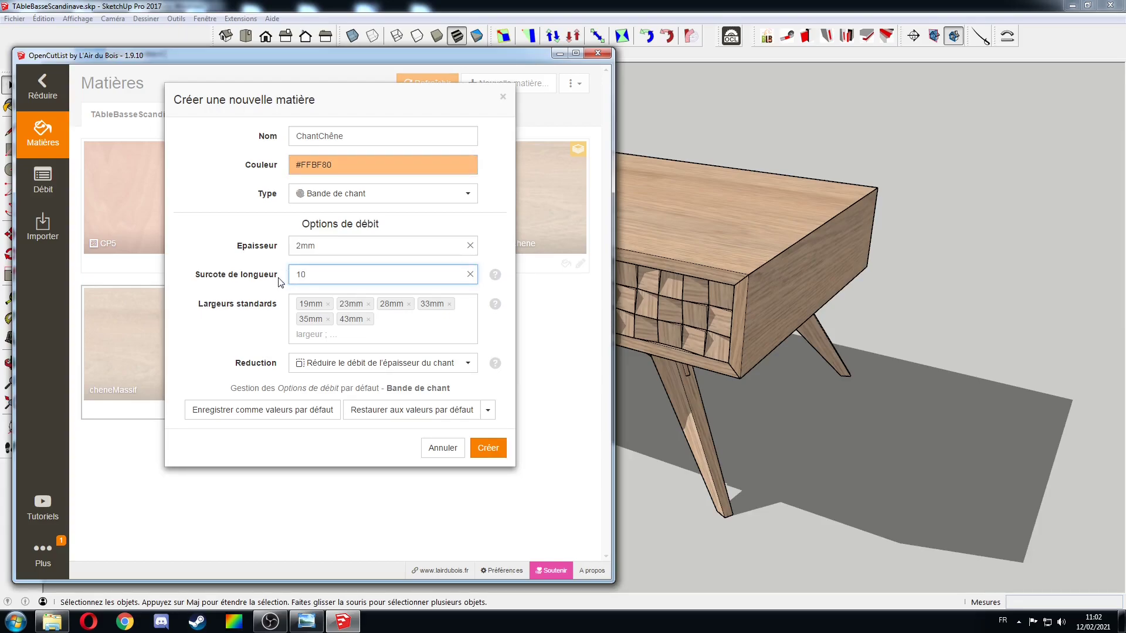
{"action": "left_click", "coordinate": [329, 364]}
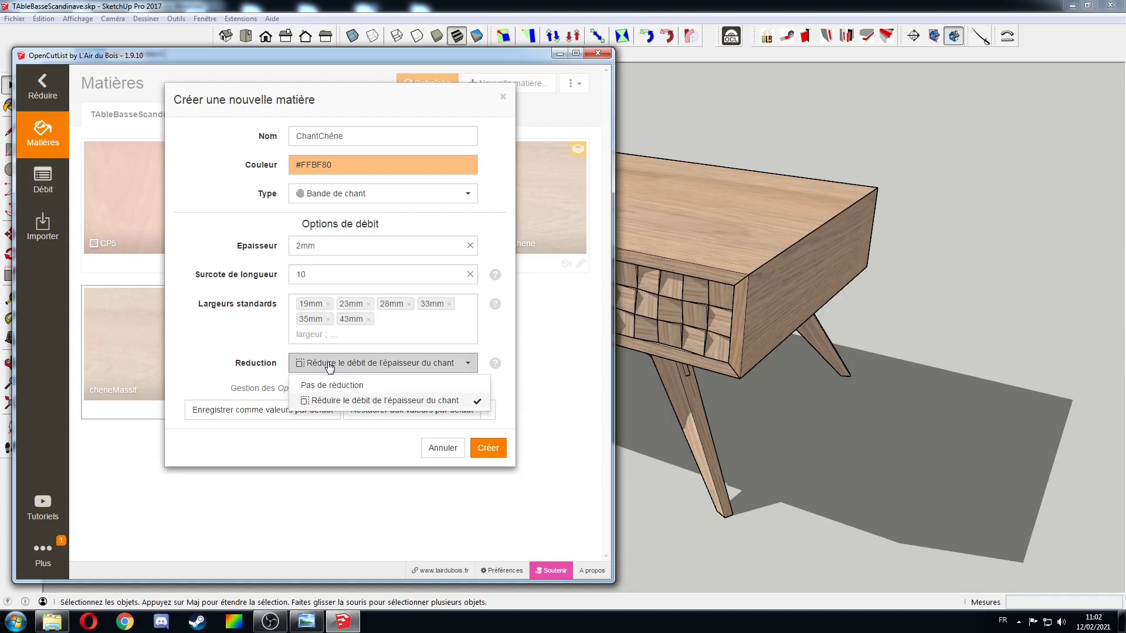
{"action": "left_click", "coordinate": [329, 402]}
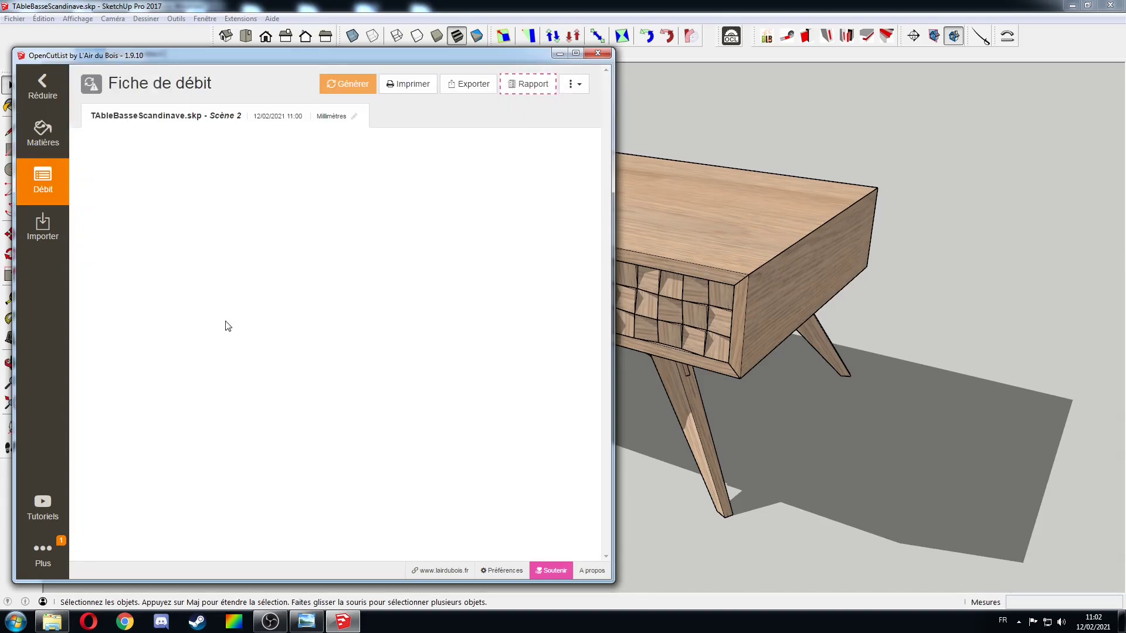
{"action": "left_click", "coordinate": [228, 326]}
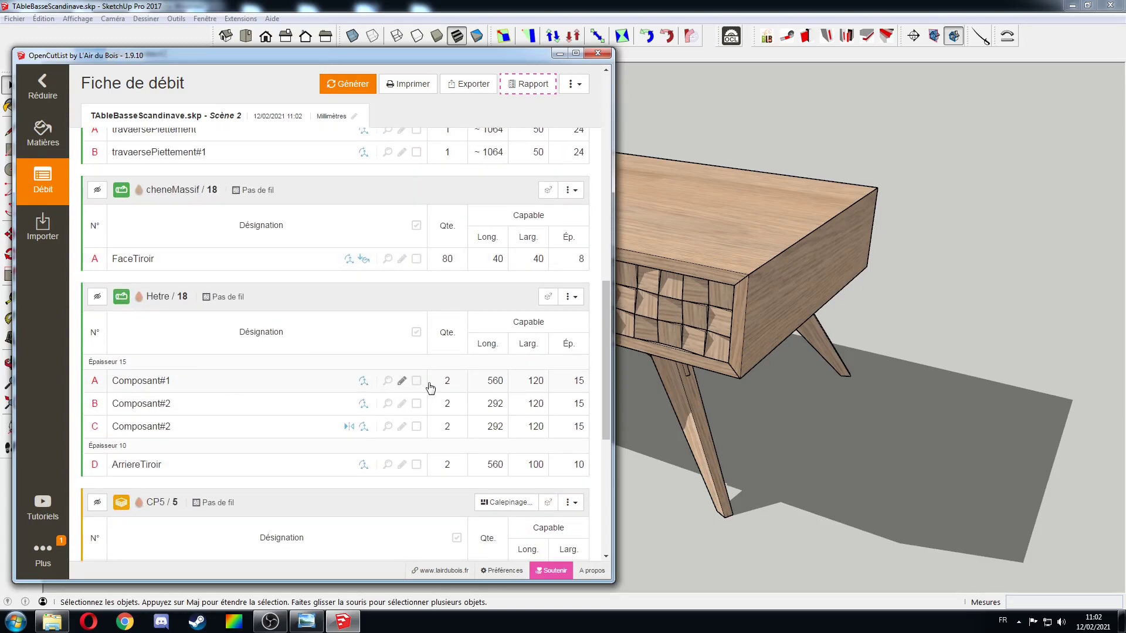
- Apply the ChantChêne edge band to both long edges of PanoDessusDessous and check the edges on the table model
{"action": "scroll", "coordinate": [158, 314], "scroll_direction": "up", "scroll_amount": 3}
{"action": "scroll", "coordinate": [164, 299], "scroll_direction": "down", "scroll_amount": 5}
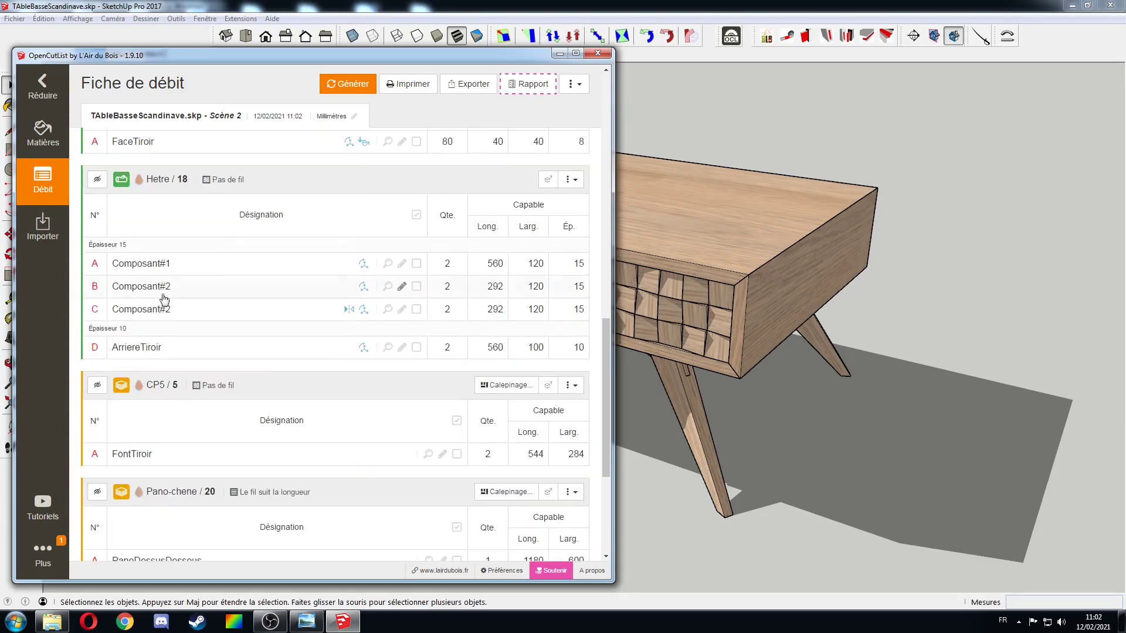
{"action": "scroll", "coordinate": [173, 334], "scroll_direction": "down", "scroll_amount": 4}
{"action": "left_click", "coordinate": [160, 329]}
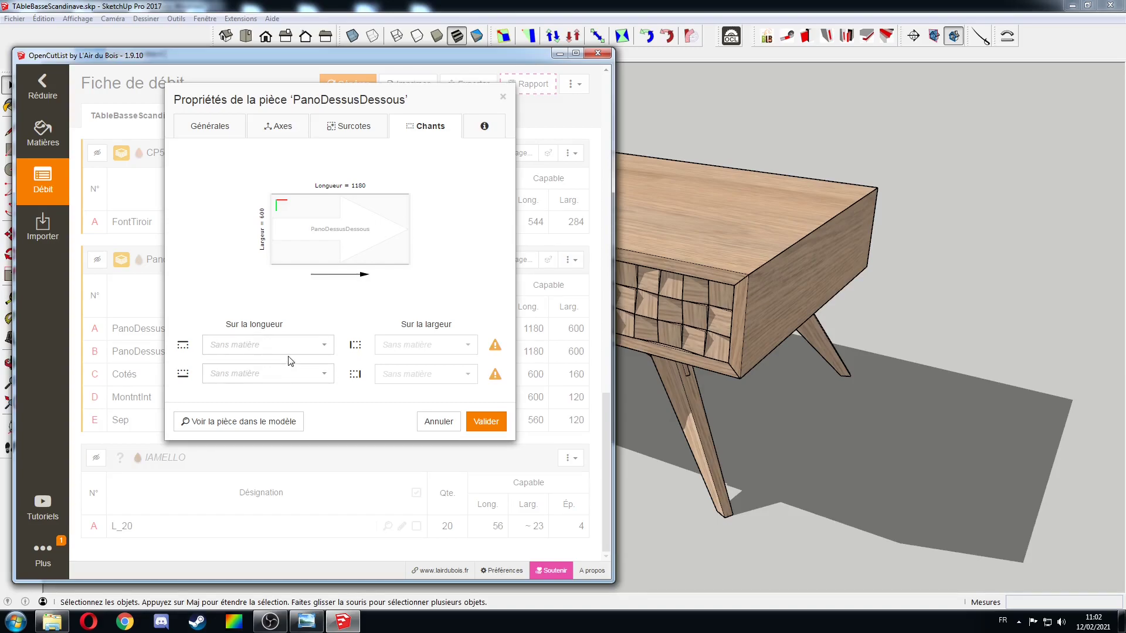
{"action": "left_click", "coordinate": [246, 380]}
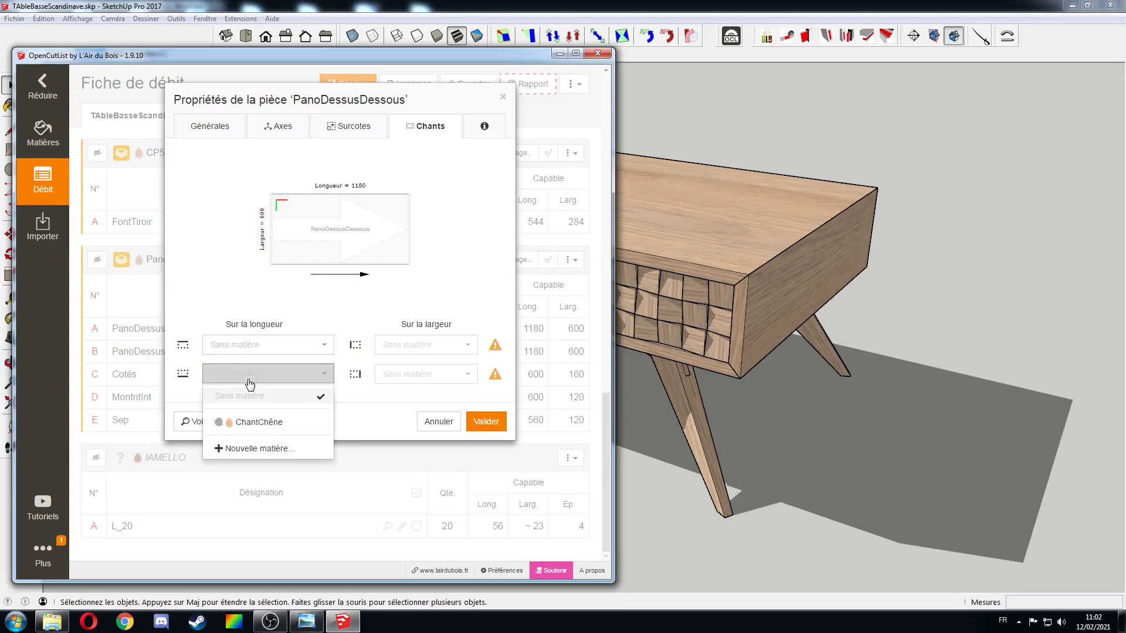
{"action": "left_click", "coordinate": [258, 424]}
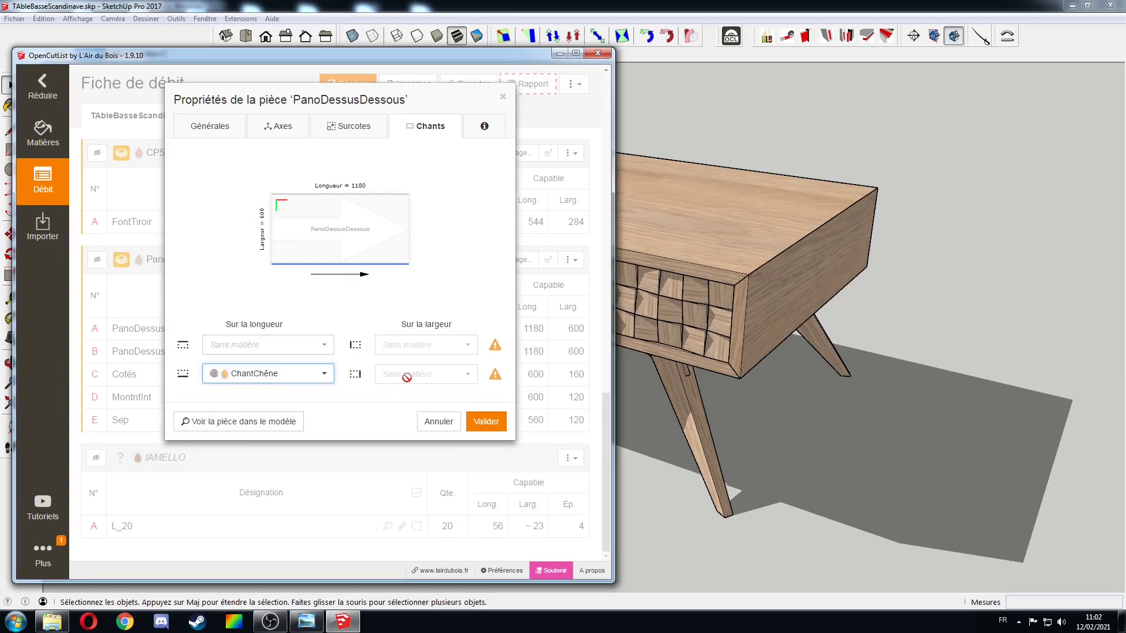
{"action": "left_click", "coordinate": [256, 350]}
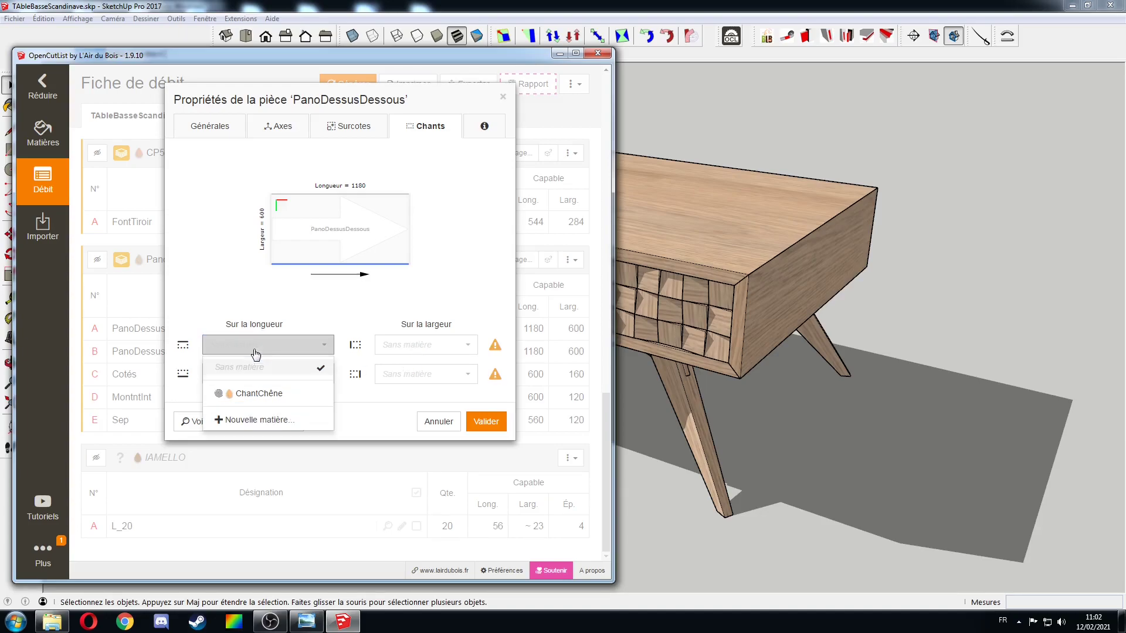
{"action": "left_click", "coordinate": [258, 398]}
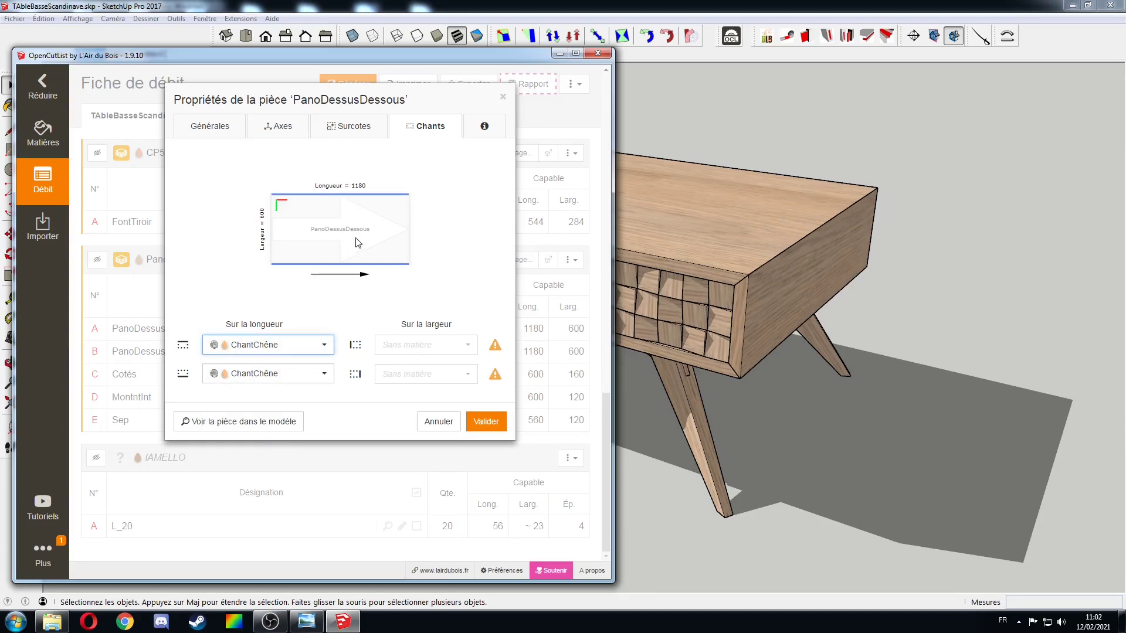
{"action": "left_click", "coordinate": [486, 422]}
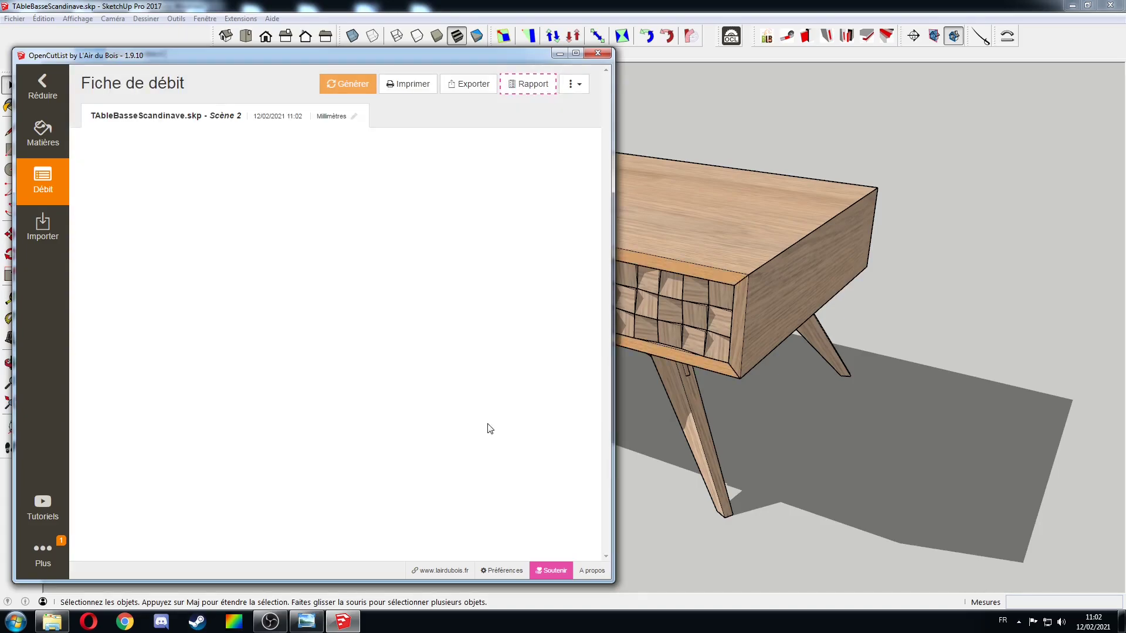
{"action": "mouse_move", "coordinate": [821, 281]}
{"action": "middle_mouse_down"}
{"action": "mouse_move", "coordinate": [773, 253]}
{"action": "mouse_move", "coordinate": [671, 263]}
{"action": "mouse_move", "coordinate": [1023, 282]}
{"action": "mouse_move", "coordinate": [747, 326]}
{"action": "mouse_move", "coordinate": [857, 309]}
{"action": "mouse_move", "coordinate": [733, 308]}
{"action": "middle_mouse_up"}
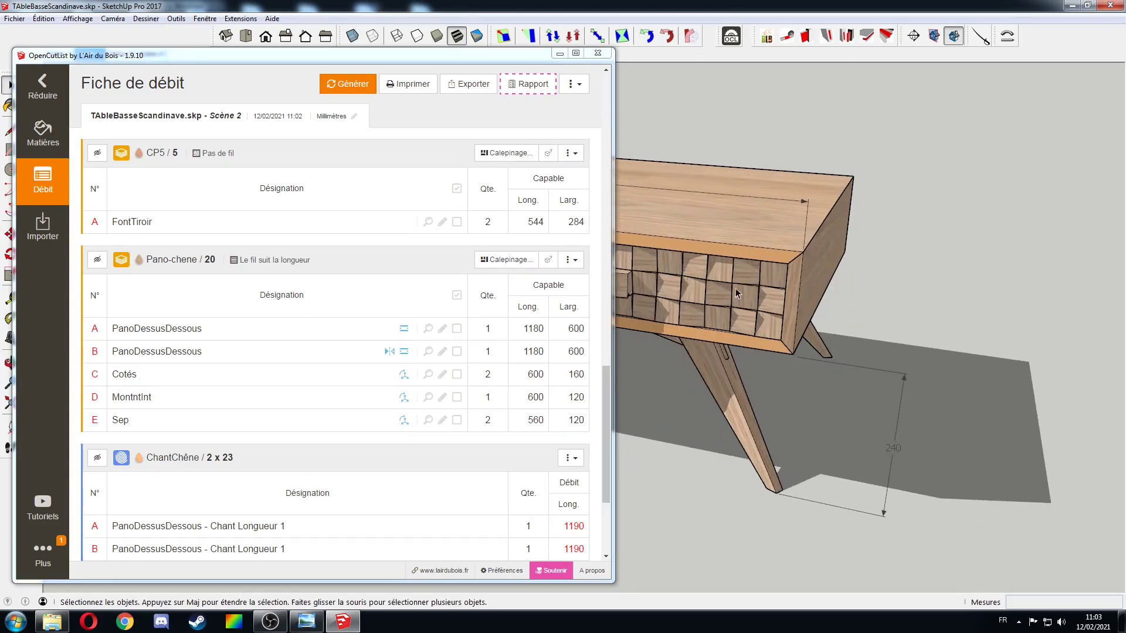
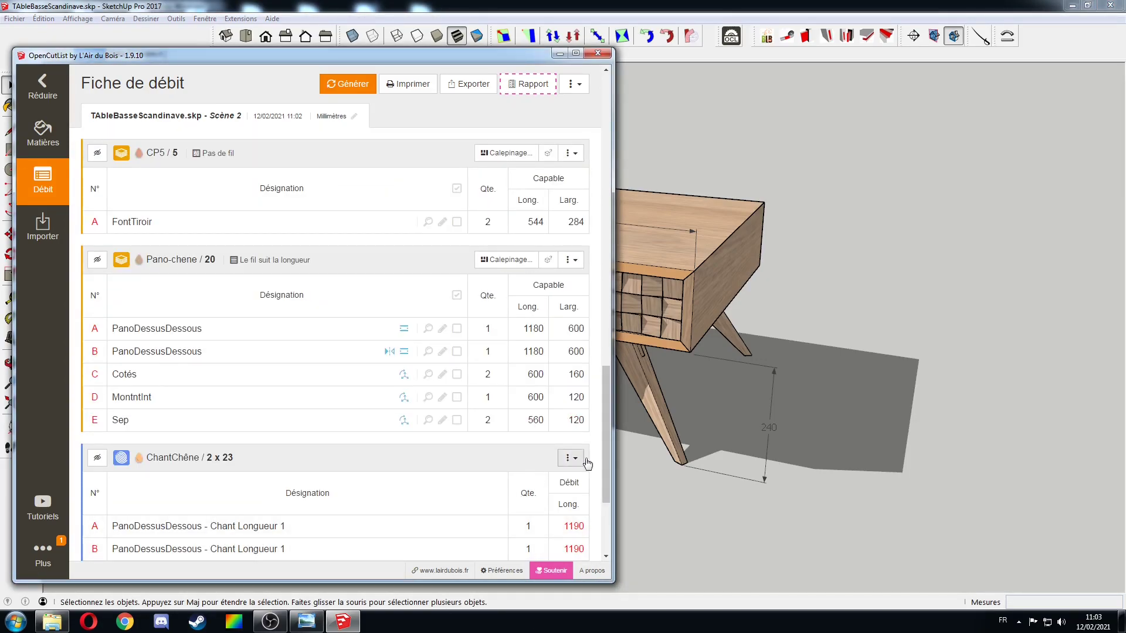
- Regenerate the Pano-chene cutting diagram on the 2800 x 2070 mm sheet, inspect the part layout, and close the cut list
{"action": "mouse_move", "coordinate": [608, 455]}
{"action": "left_mouse_down"}
{"action": "mouse_move", "coordinate": [607, 435]}
{"action": "mouse_move", "coordinate": [618, 437]}
{"action": "left_mouse_up"}
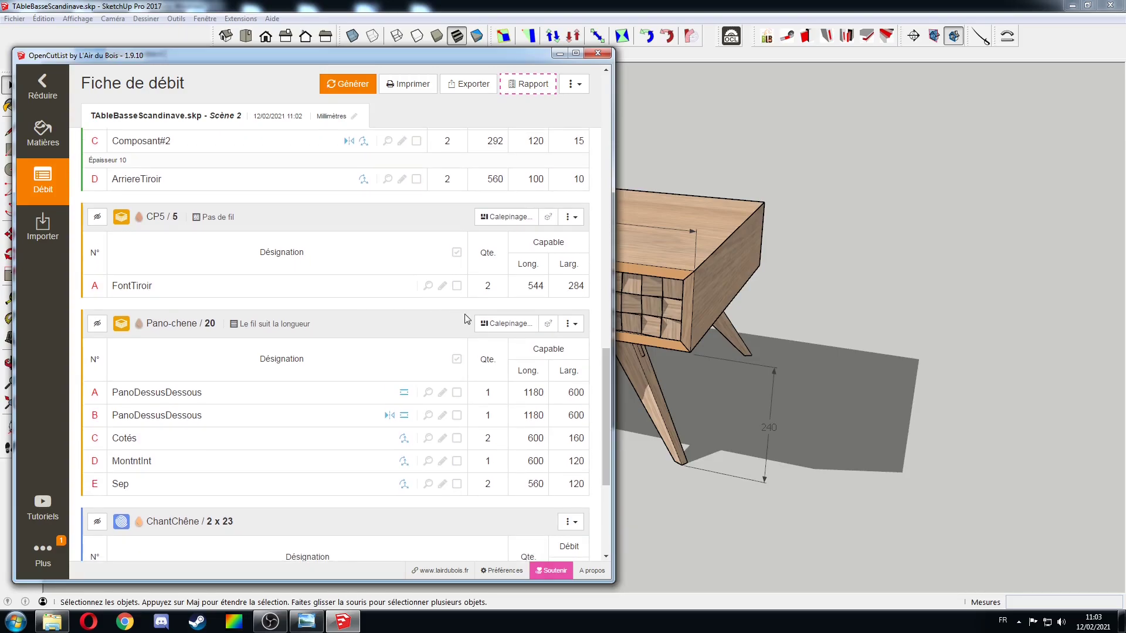
{"action": "left_click", "coordinate": [495, 324]}
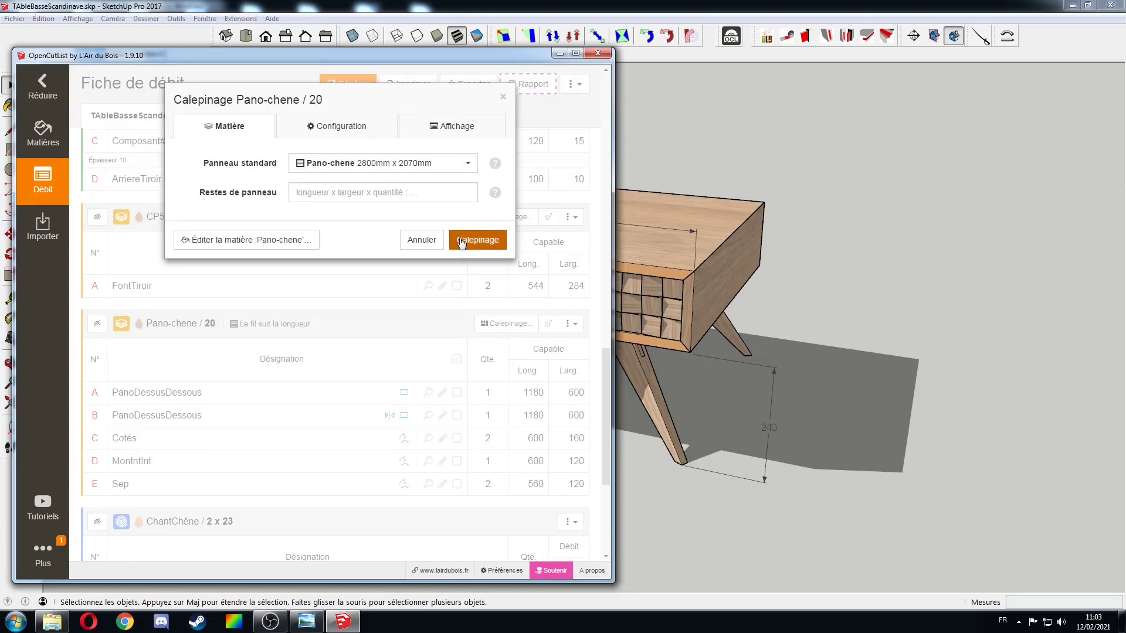
{"action": "left_click", "coordinate": [478, 240]}
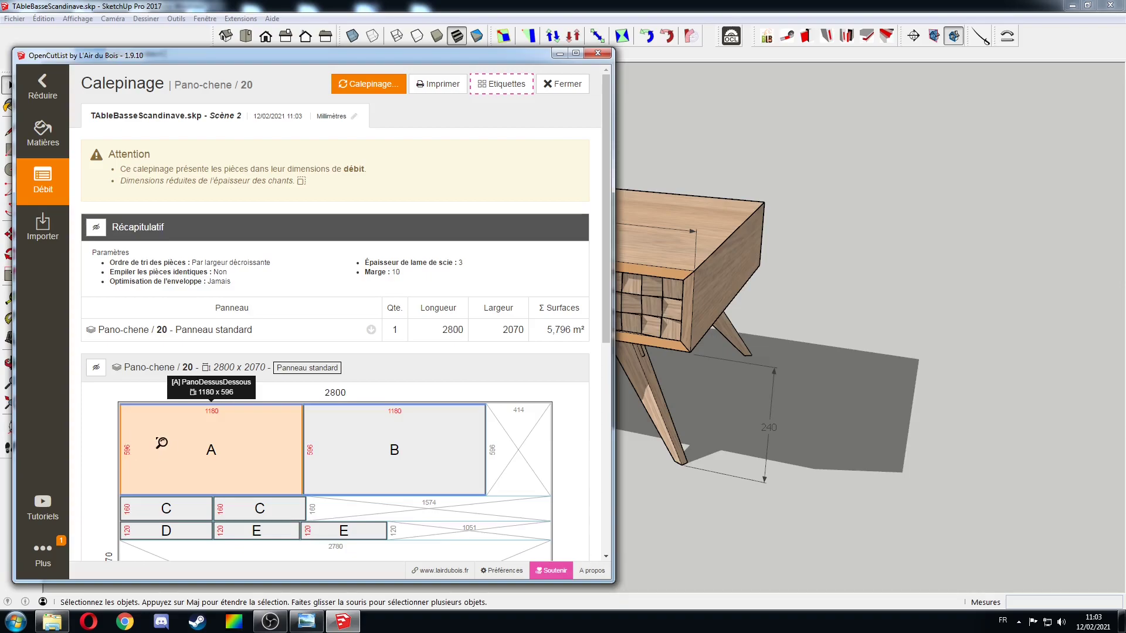
{"action": "scroll", "coordinate": [443, 427], "scroll_direction": "down", "scroll_amount": 1}
{"action": "scroll", "coordinate": [443, 427], "scroll_direction": "down", "scroll_amount": 3}
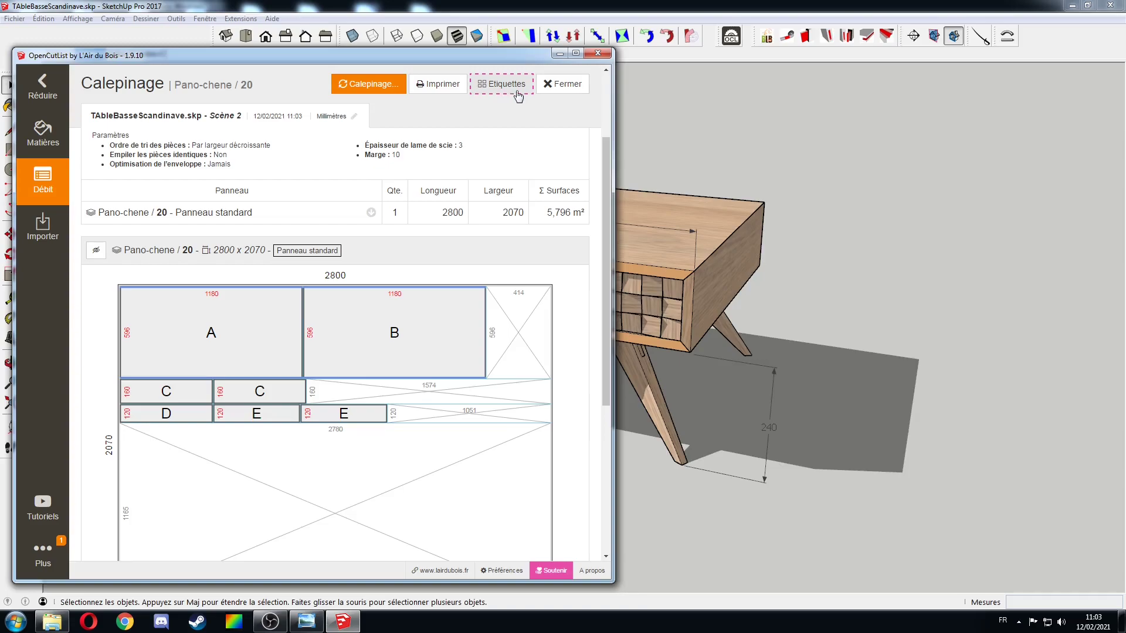
{"action": "left_click", "coordinate": [560, 85]}
{"action": "left_click", "coordinate": [597, 54]}
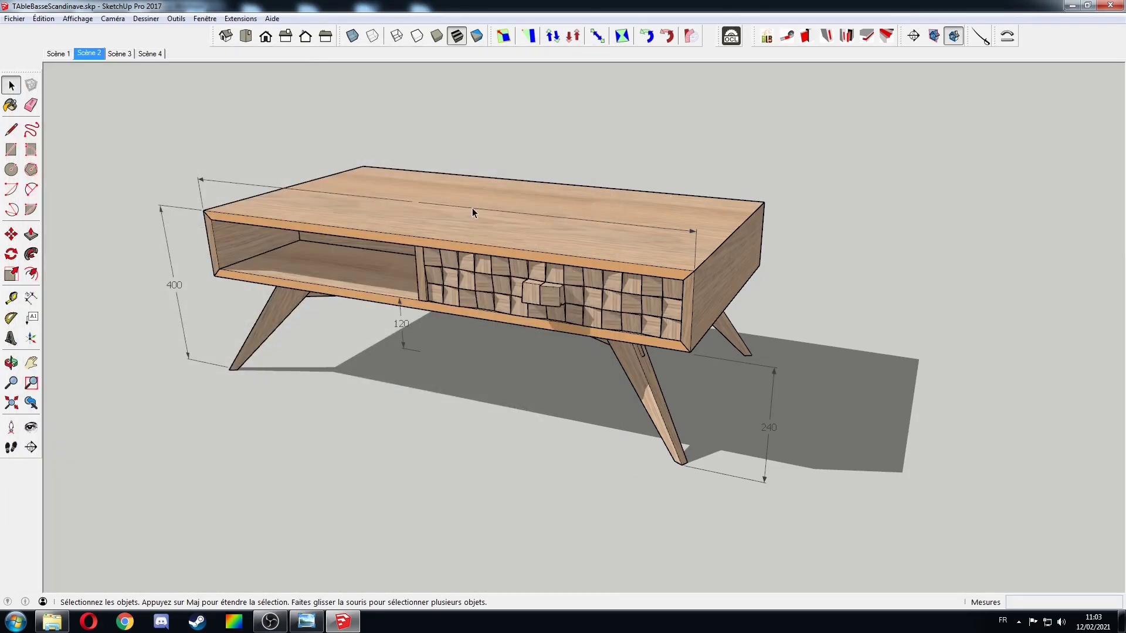
- Display the table in Scène 2, then examine the dimensioned front view in Scène 3
{"action": "left_click", "coordinate": [88, 54]}
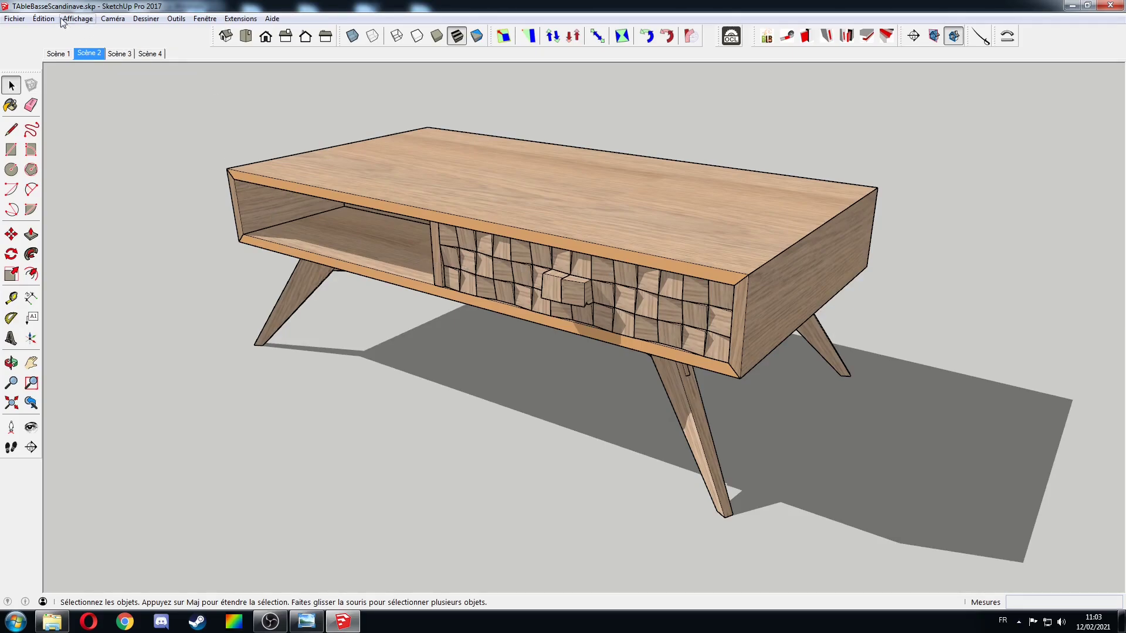
{"action": "left_click", "coordinate": [121, 55]}
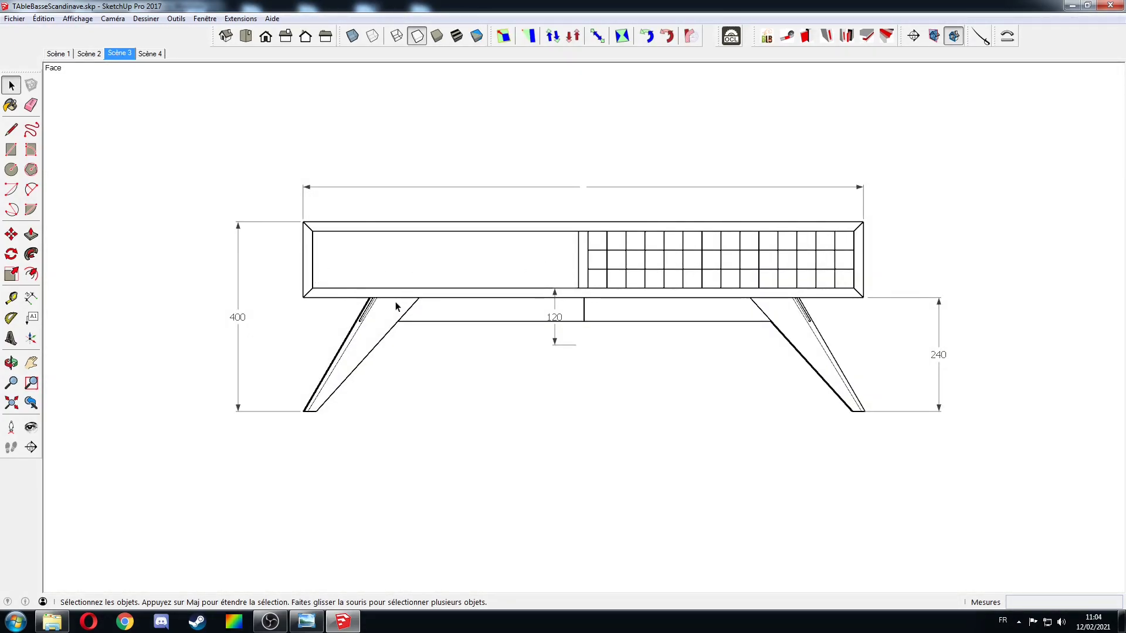
{"action": "scroll", "coordinate": [363, 274], "scroll_direction": "up", "scroll_amount": 2}
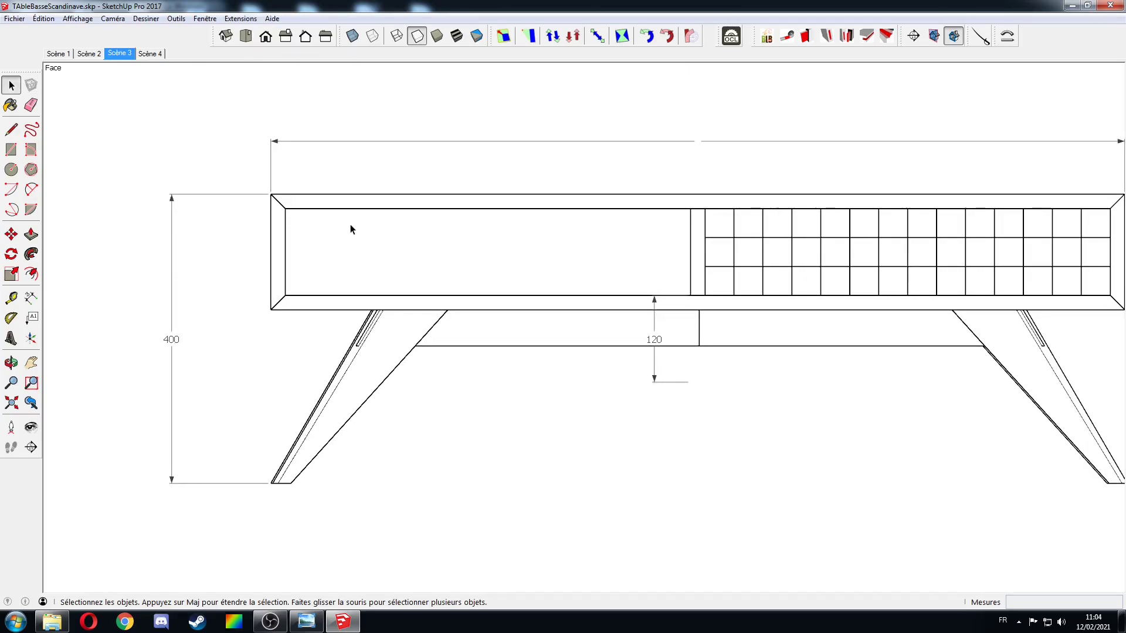
{"action": "scroll", "coordinate": [357, 230], "scroll_direction": "down", "scroll_amount": 2}
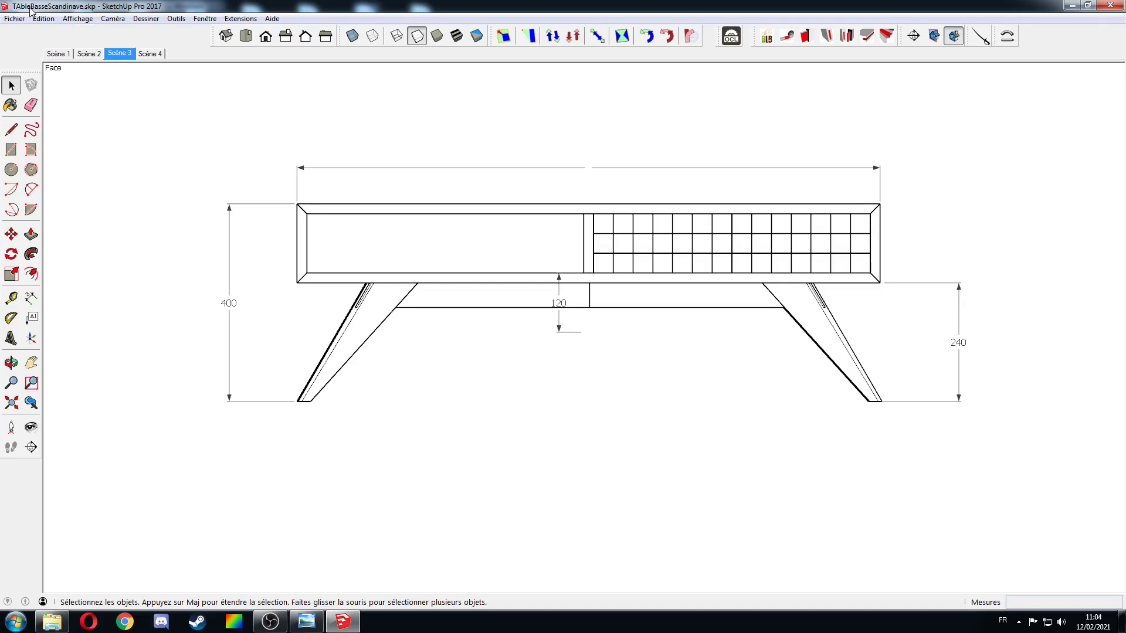
- View the 2D graphic export options and the print settings for Scène 3, cancelling both without output
{"action": "left_click", "coordinate": [15, 18]}
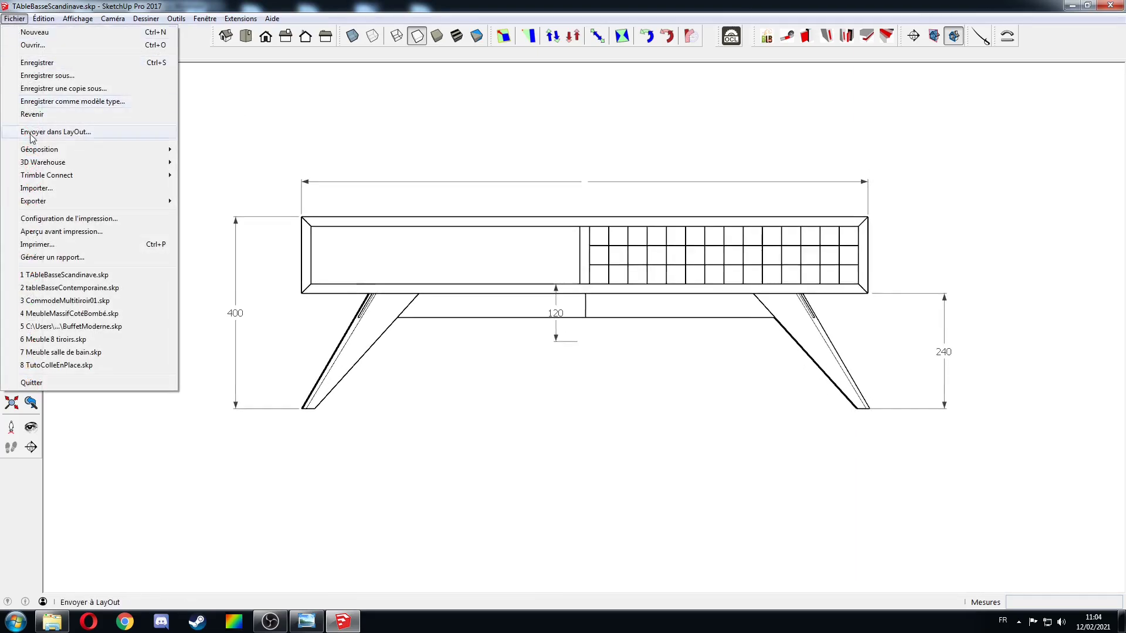
{"action": "mouse_move", "coordinate": [47, 201]}
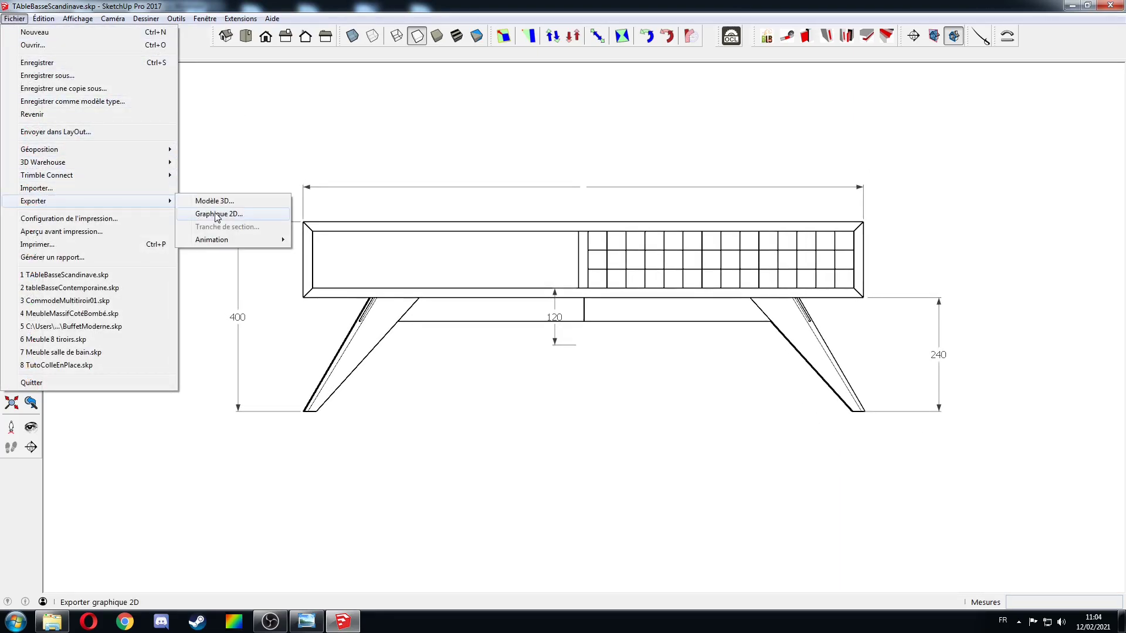
{"action": "left_click", "coordinate": [218, 214]}
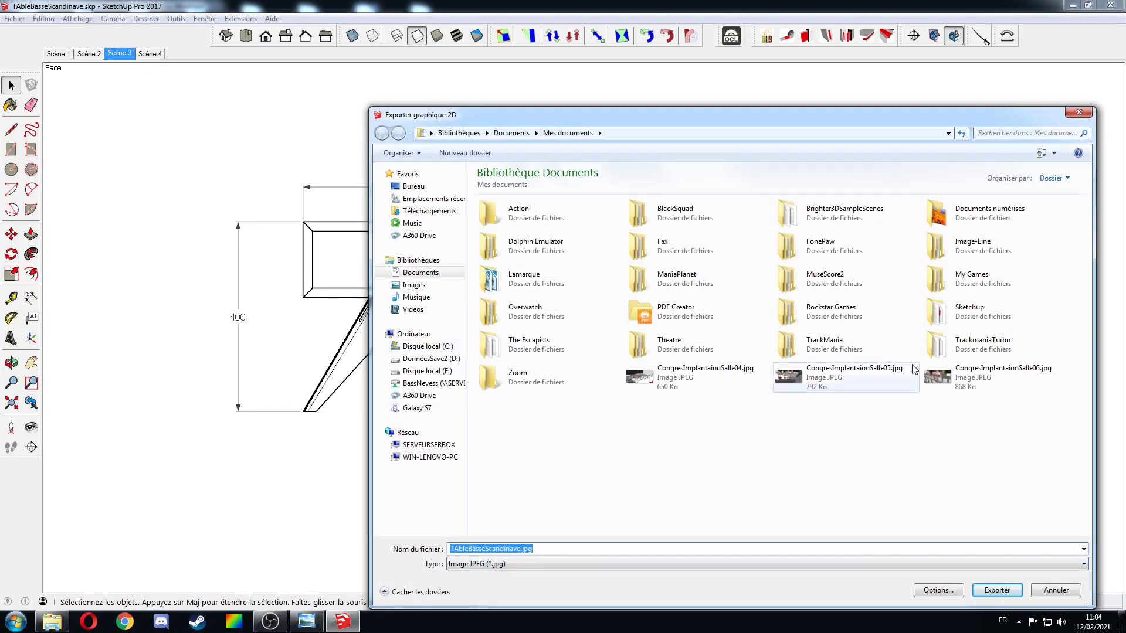
{"action": "left_click", "coordinate": [1069, 111]}
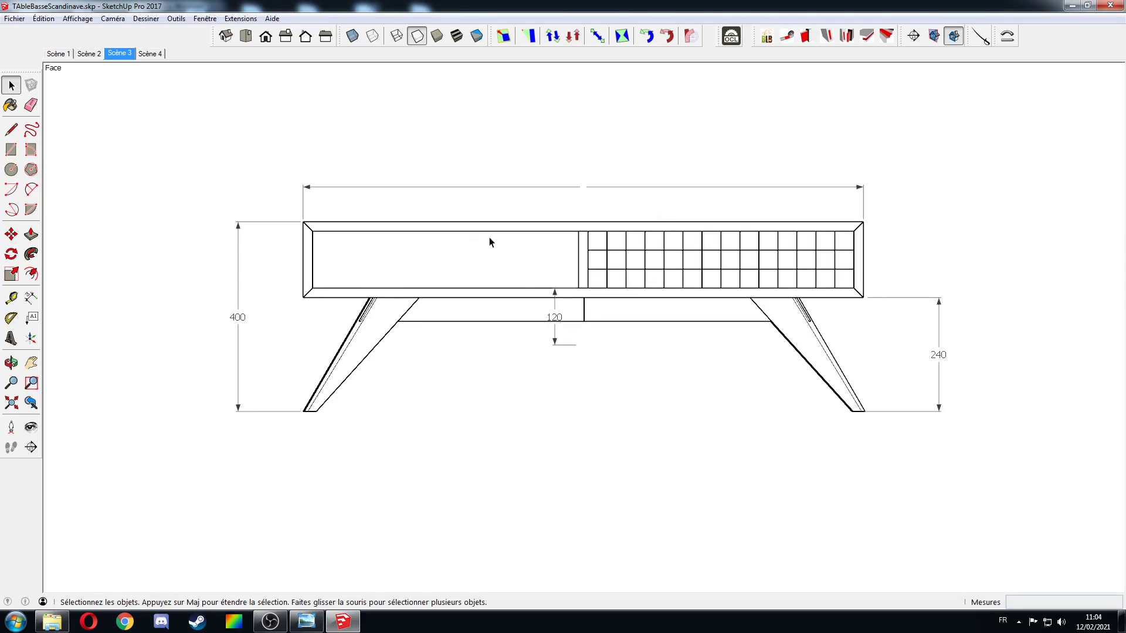
{"action": "left_click", "coordinate": [14, 18]}
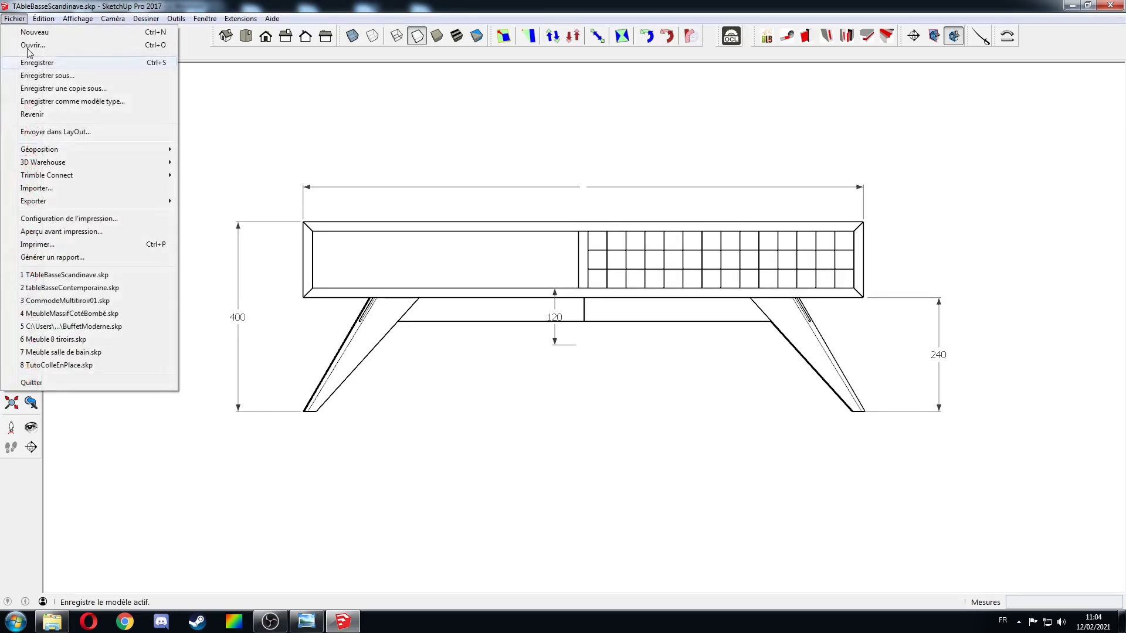
{"action": "left_click", "coordinate": [61, 245]}
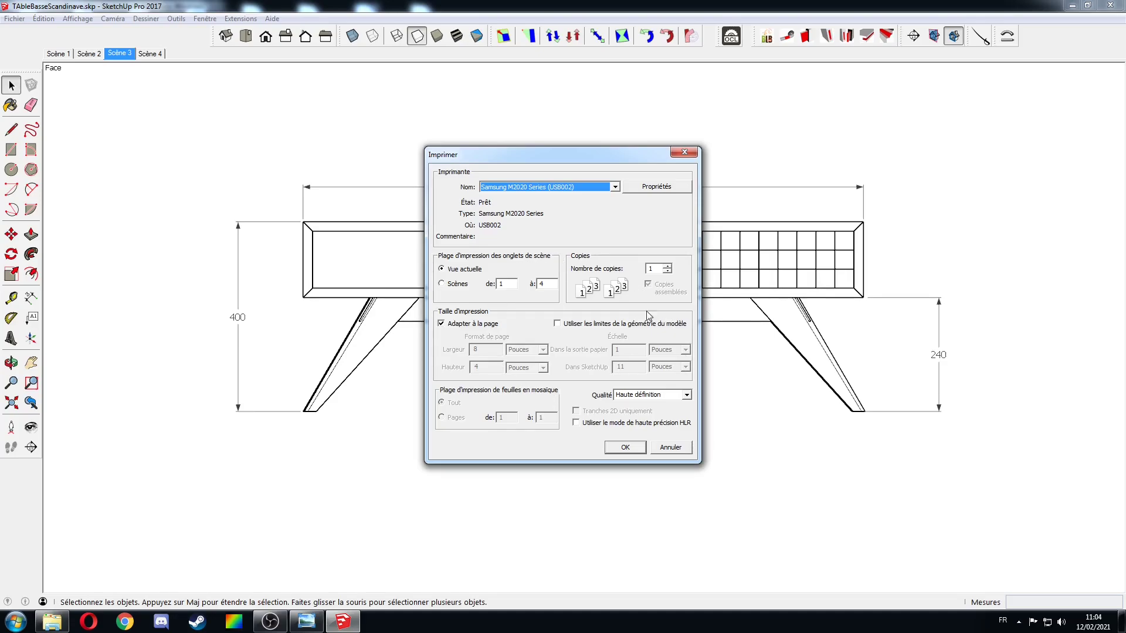
{"action": "left_click", "coordinate": [669, 448]}
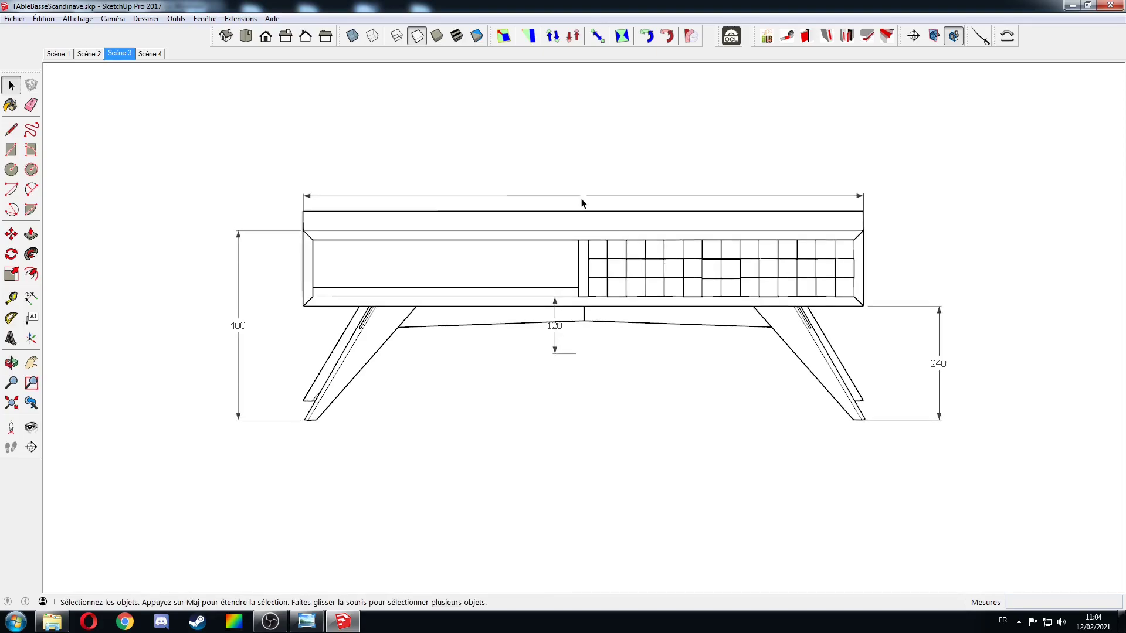
- Move the table's overall width dimension higher above the top, and replace the misplaced 120 dimension with one for the open niche's inner height
{"action": "key", "text": "d"}
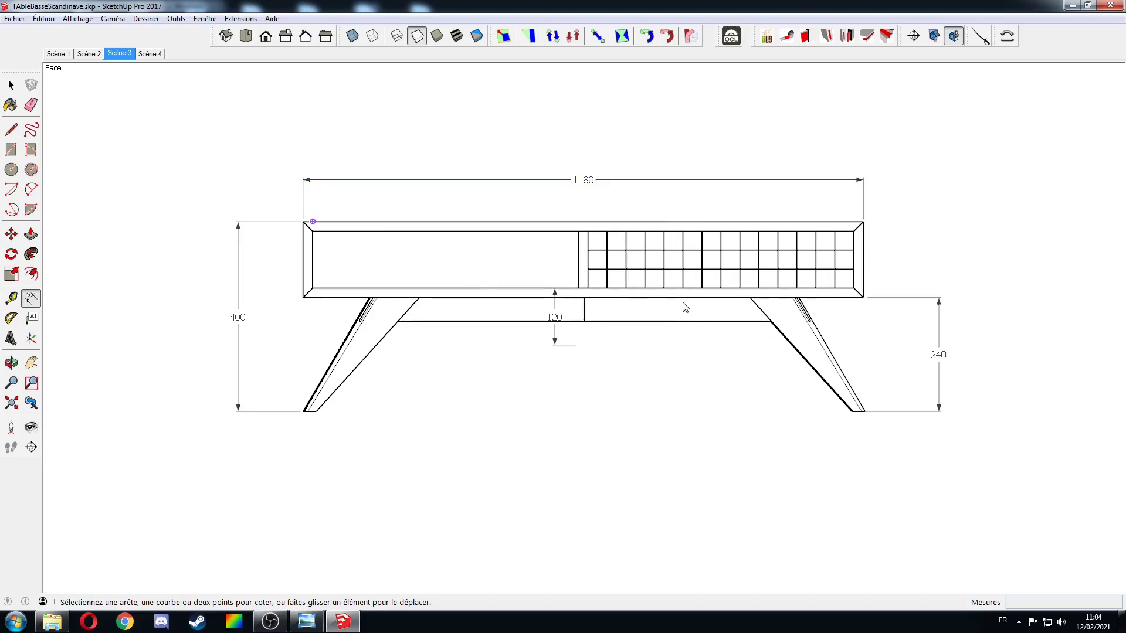
{"action": "left_click", "coordinate": [553, 319]}
{"action": "left_click", "coordinate": [426, 307]}
{"action": "key", "text": "ctrl+z"}
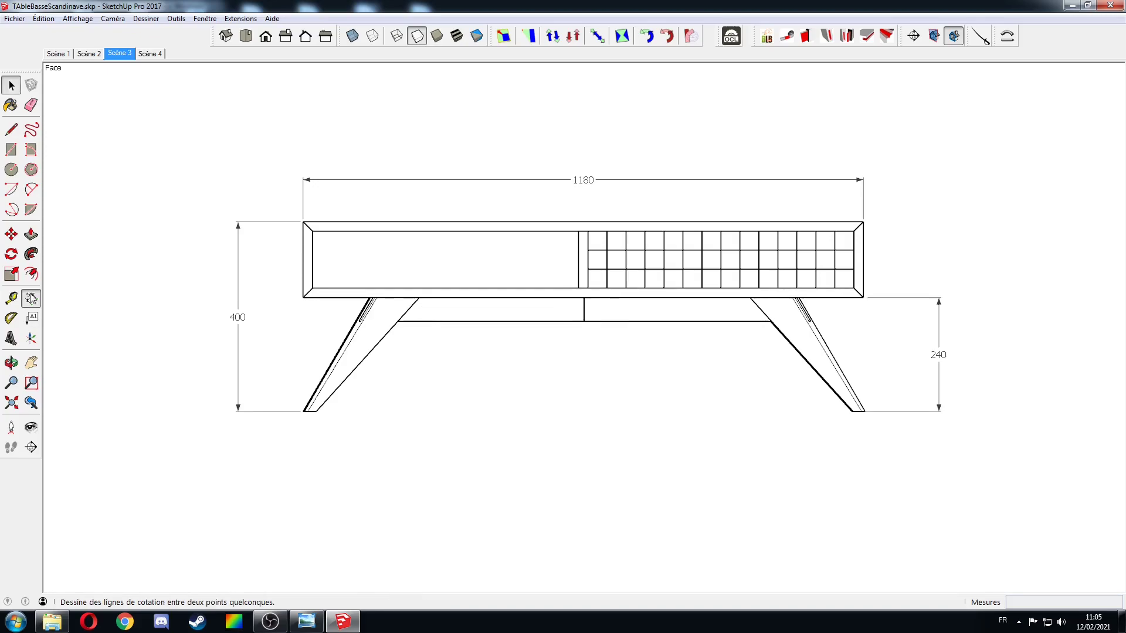
{"action": "left_click", "coordinate": [314, 289]}
- Send the model to LayOut and open it with the custom A4H template containing a title block
{"action": "left_click", "coordinate": [15, 19]}
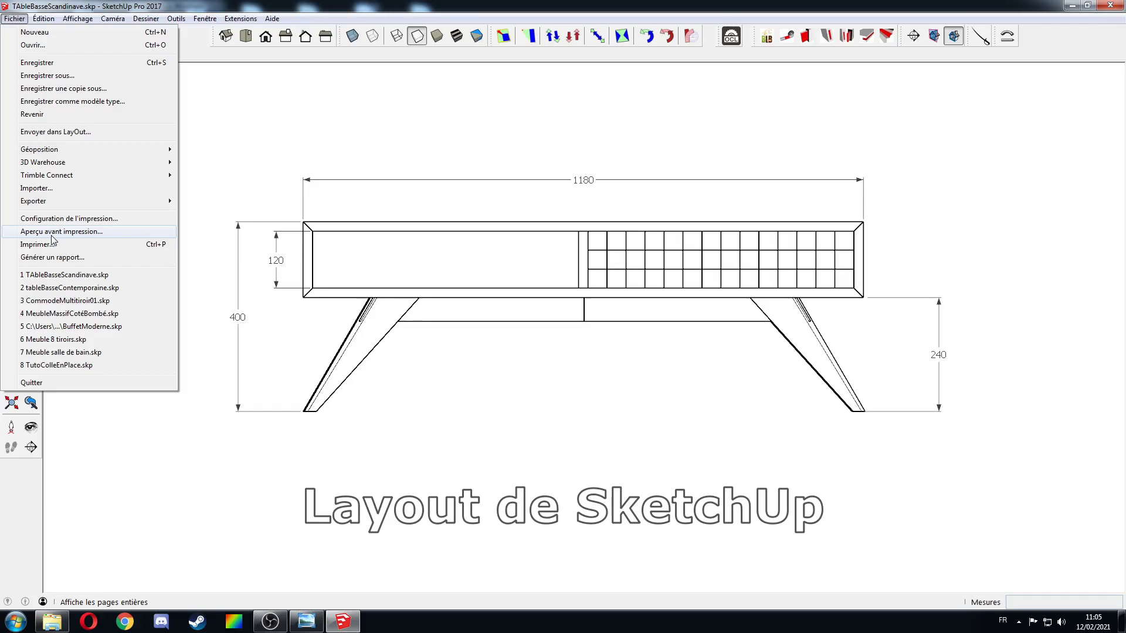
{"action": "left_click", "coordinate": [105, 132]}
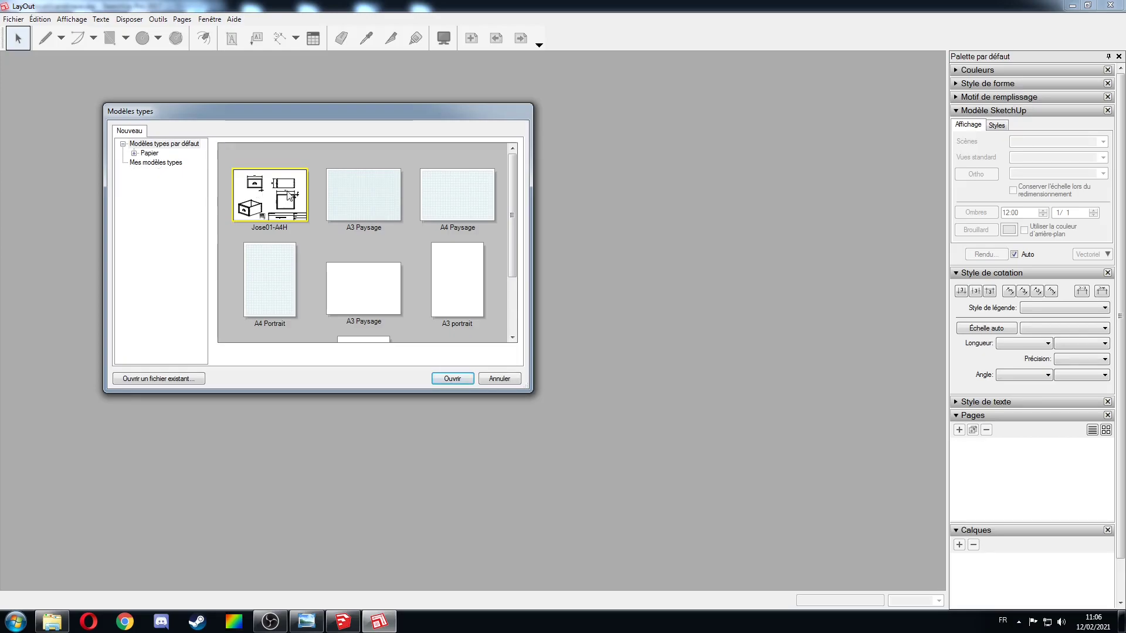
{"action": "scroll", "coordinate": [511, 228], "scroll_direction": "down", "scroll_amount": 2}
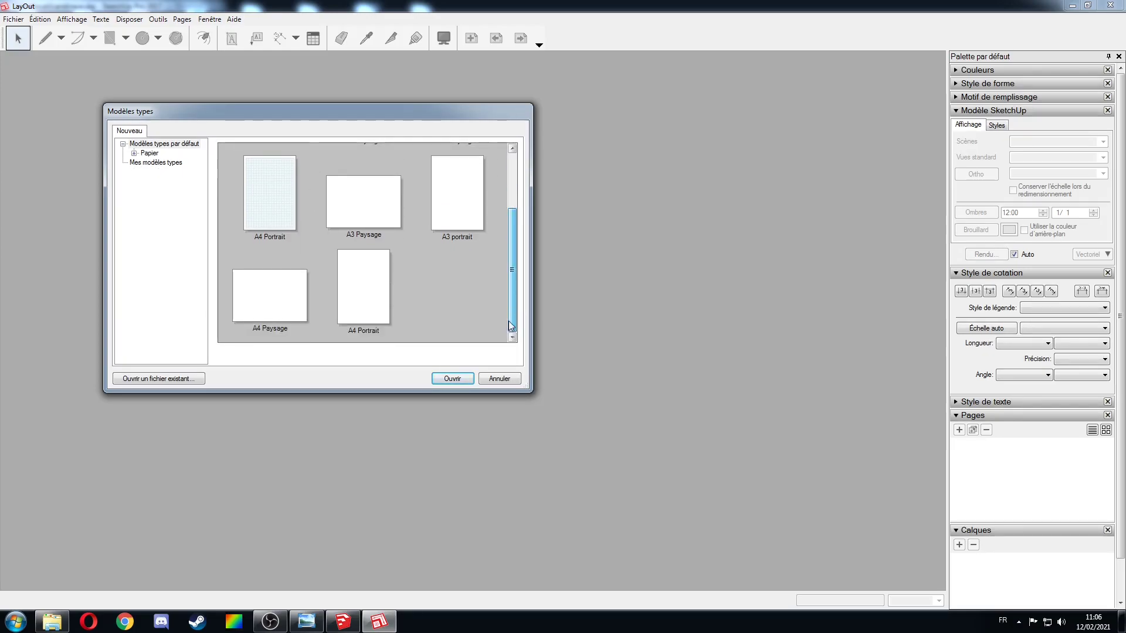
{"action": "scroll", "coordinate": [501, 225], "scroll_direction": "up", "scroll_amount": 2}
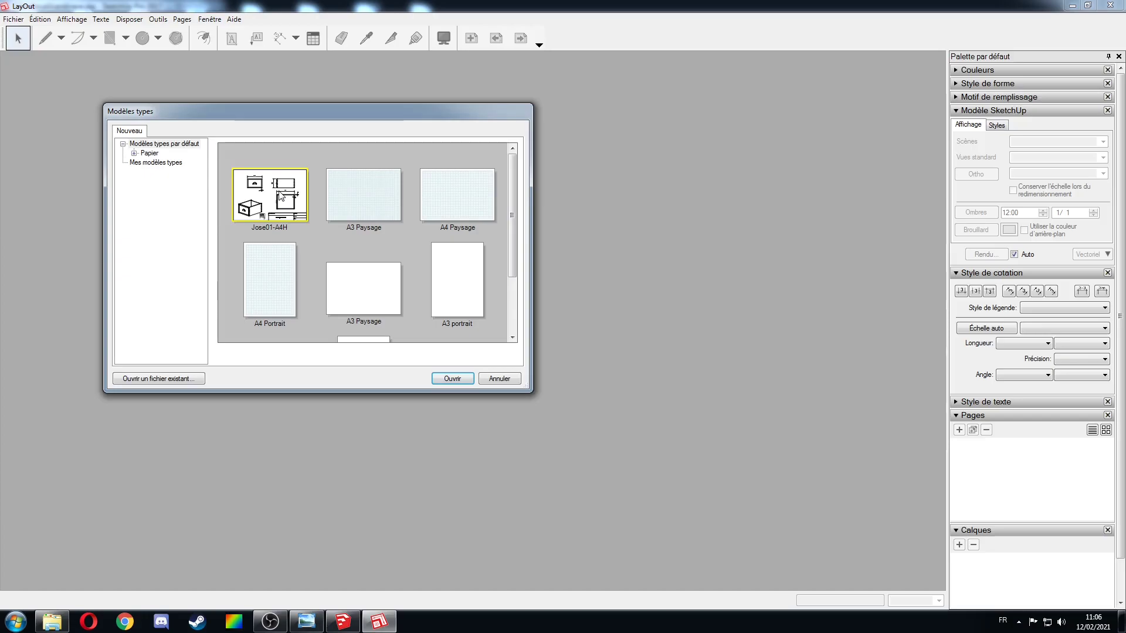
{"action": "left_click", "coordinate": [452, 379]}
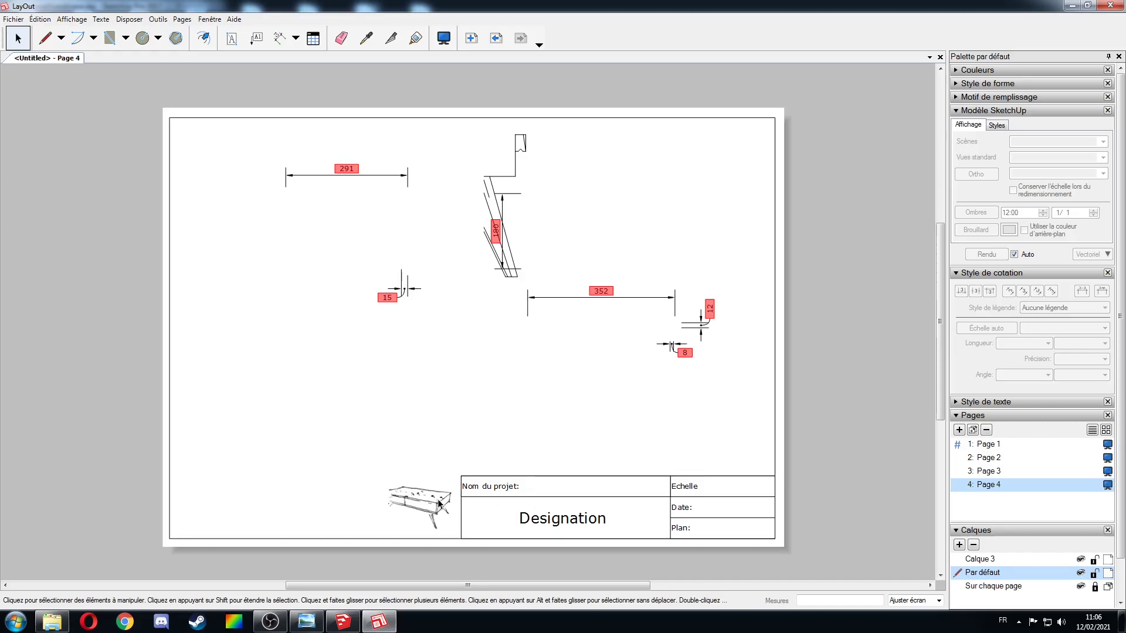
- Clear the leftover drawing and dimensions from page 4, and place the model viewport in the sheet's upper-left area
{"action": "mouse_move", "coordinate": [238, 121]}
{"action": "left_mouse_down"}
{"action": "mouse_move", "coordinate": [266, 158]}
{"action": "mouse_move", "coordinate": [745, 398]}
{"action": "left_mouse_up"}
{"action": "key", "text": "Delete"}
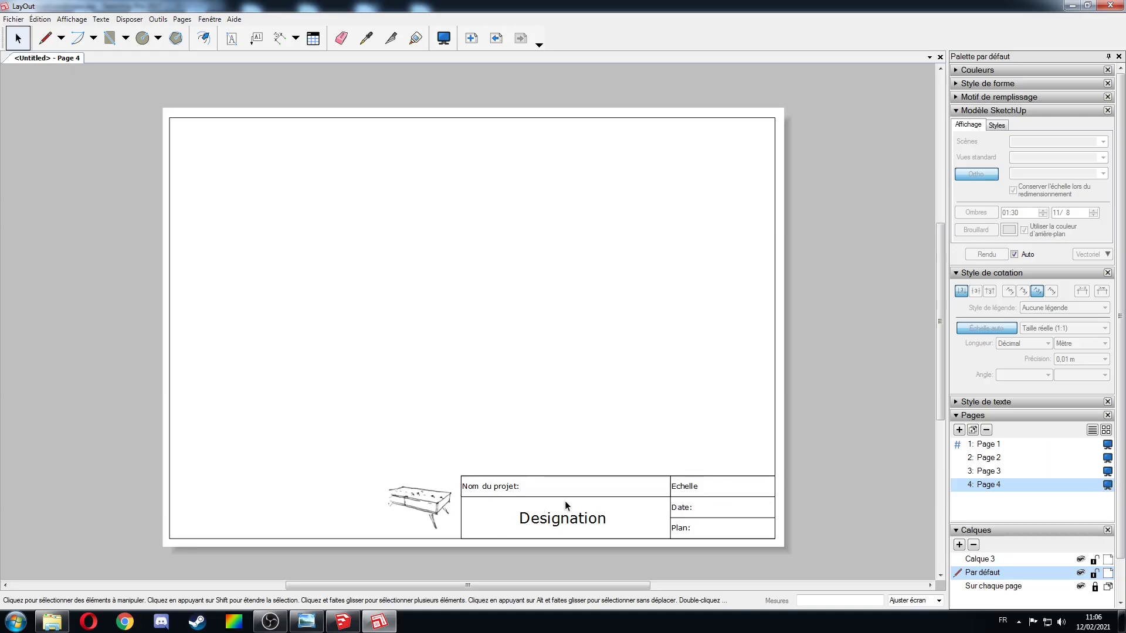
{"action": "key", "text": "ctrl+v"}
{"action": "mouse_move", "coordinate": [386, 286]}
{"action": "left_mouse_down"}
{"action": "mouse_move", "coordinate": [394, 320]}
{"action": "mouse_move", "coordinate": [539, 402]}
{"action": "mouse_move", "coordinate": [512, 356]}
{"action": "mouse_move", "coordinate": [403, 344]}
{"action": "mouse_move", "coordinate": [355, 296]}
{"action": "left_mouse_up"}
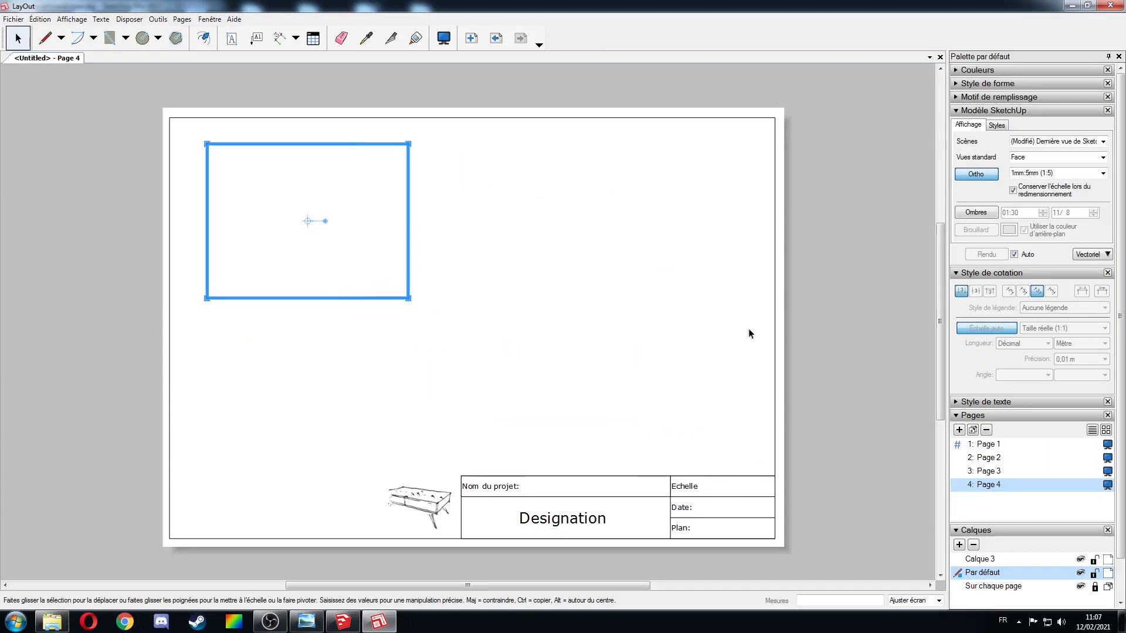
- Set the model viewport to display Scène 2
{"action": "left_click", "coordinate": [1103, 157]}
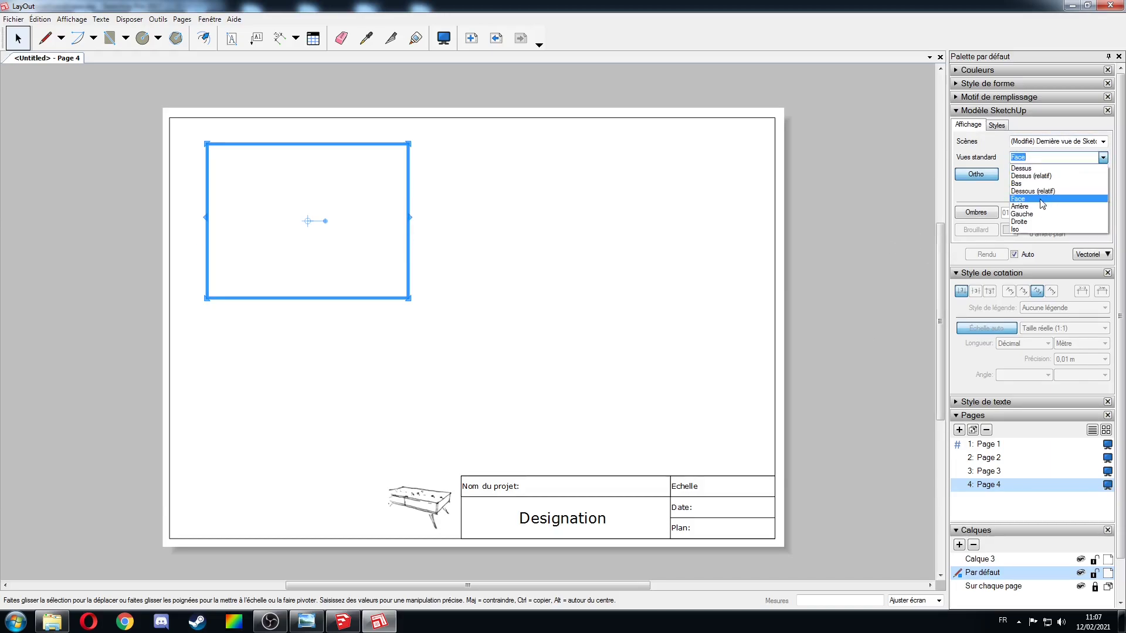
{"action": "left_click", "coordinate": [1042, 199]}
{"action": "left_click", "coordinate": [1103, 141]}
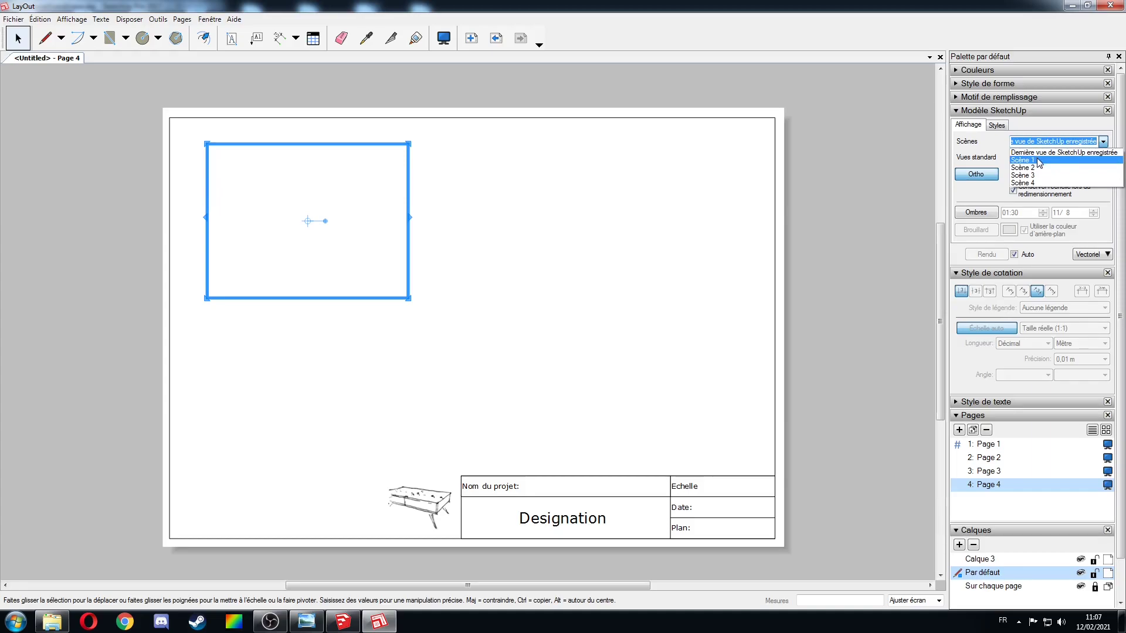
{"action": "left_click", "coordinate": [1041, 168]}
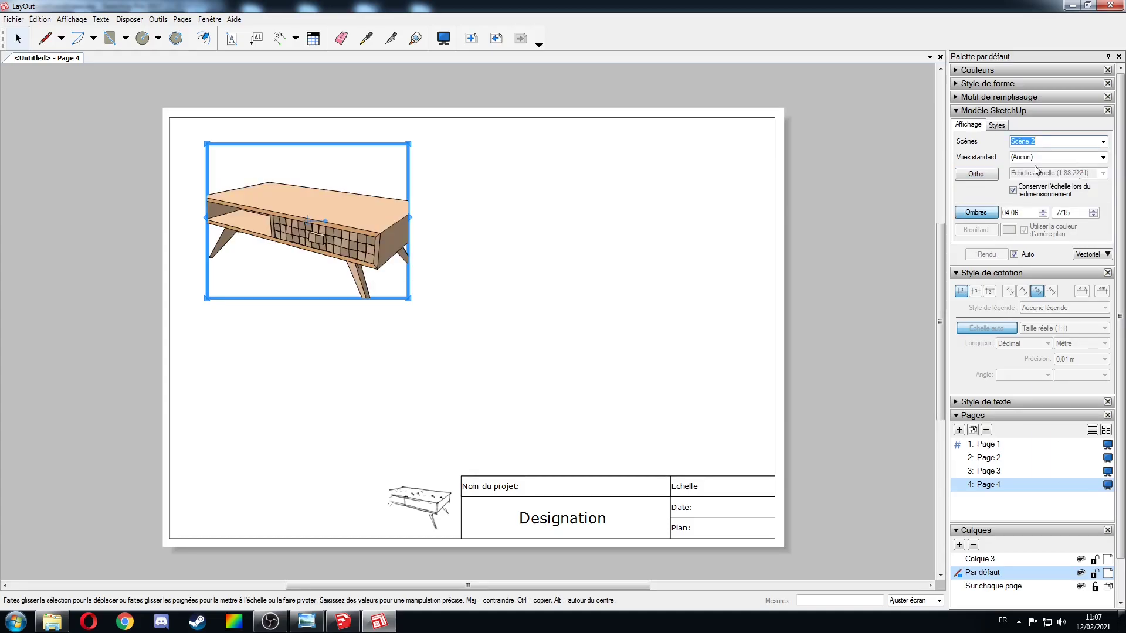
- Enlarge the viewport and reframe the model inside it so the whole table fills the space above the title block
{"action": "left_click_drag", "start_coordinate": [409, 298], "coordinate": [626, 410]}
{"action": "double_click", "coordinate": [431, 307]}
{"action": "mouse_move", "coordinate": [431, 306]}
{"action": "middle_mouse_down", "text": "shift"}
{"action": "mouse_move", "coordinate": [546, 349]}
{"action": "mouse_move", "coordinate": [575, 345]}
{"action": "middle_mouse_up", "text": "shift"}
{"action": "scroll", "coordinate": [537, 341], "scroll_direction": "up", "scroll_amount": 3}
{"action": "left_click", "coordinate": [648, 356]}
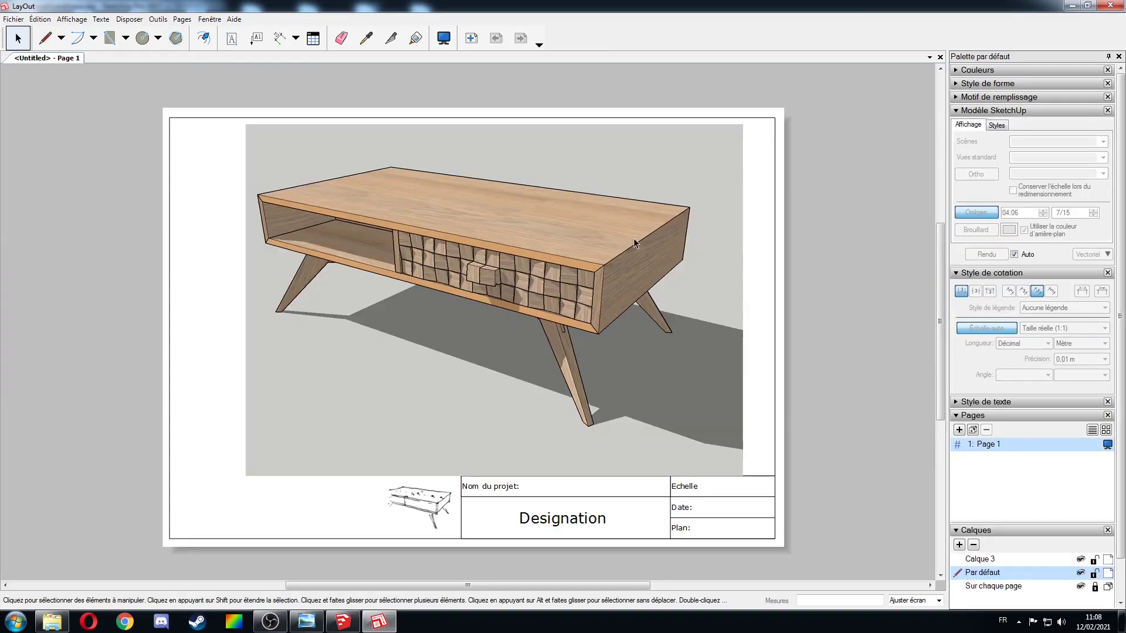
- Switch the large table viewport on page 1 to Scène 1
{"action": "left_click", "coordinate": [634, 240]}
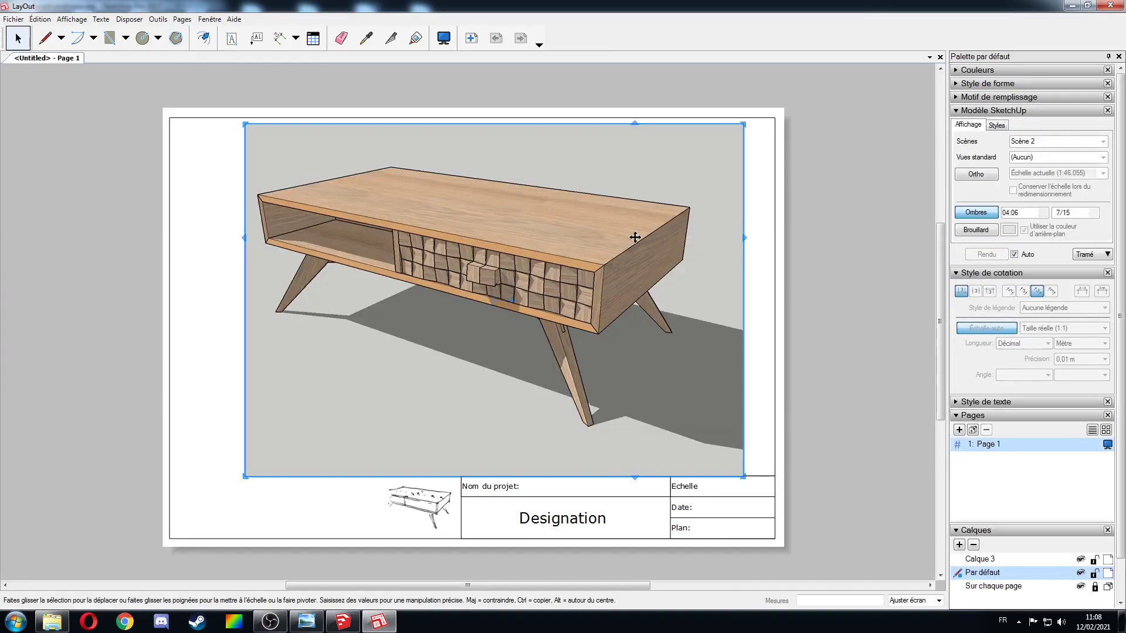
{"action": "left_click", "coordinate": [1033, 142]}
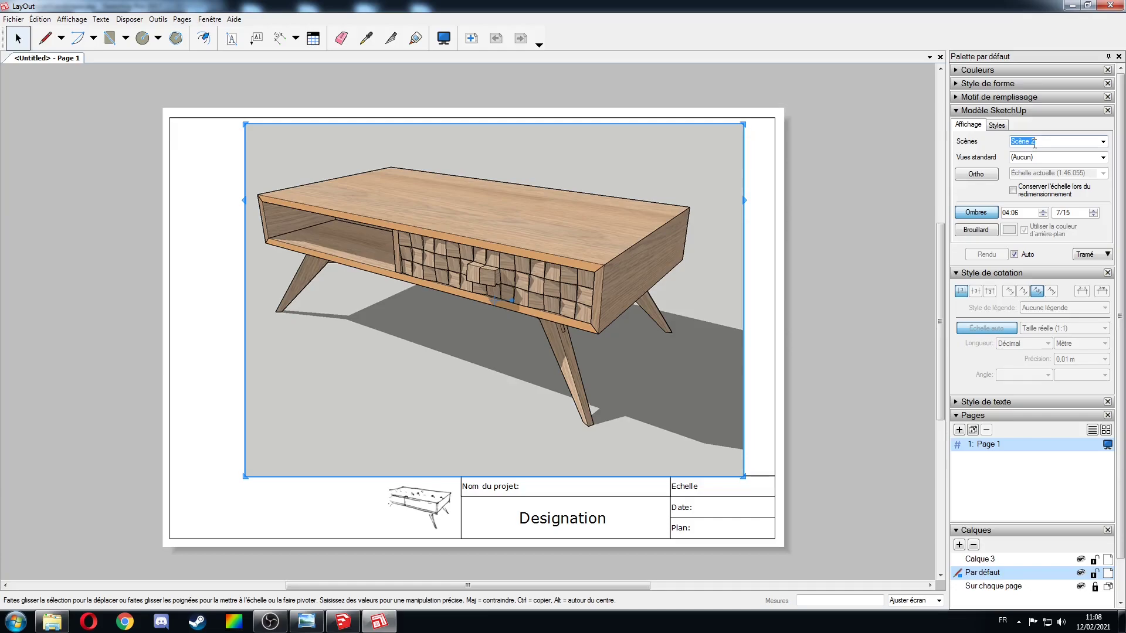
{"action": "left_click", "coordinate": [1102, 143]}
{"action": "left_click", "coordinate": [1035, 163]}
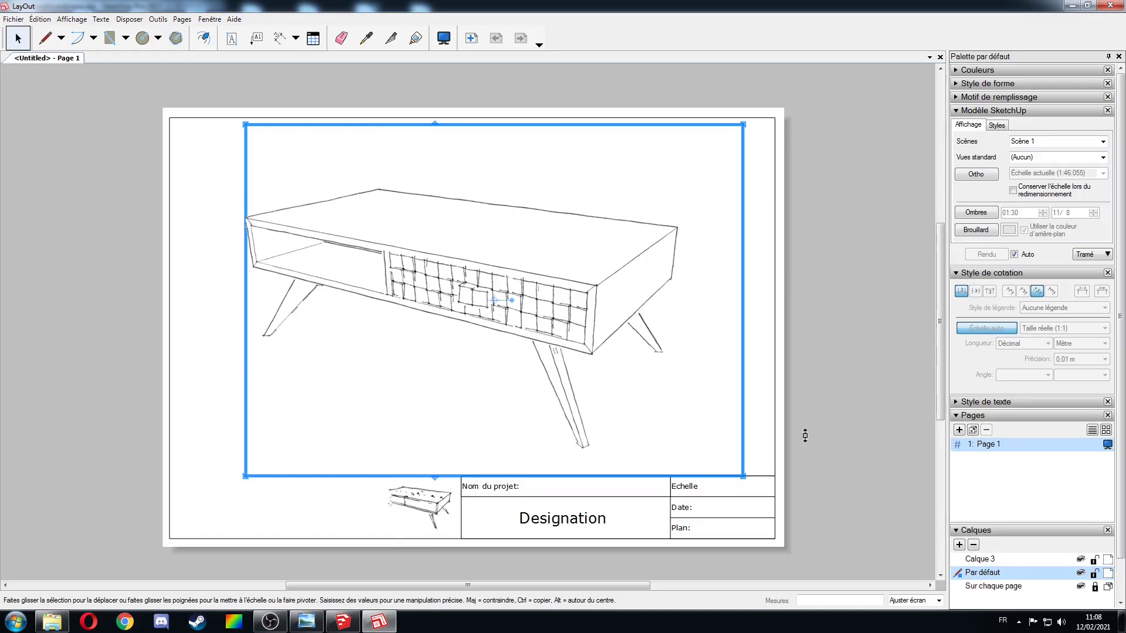
- Set the title-block thumbnail to Scène 2, resize it to fit beside the block, and lock the Sur chaque page layer
{"action": "left_click", "coordinate": [966, 531]}
{"action": "left_click", "coordinate": [966, 531]}
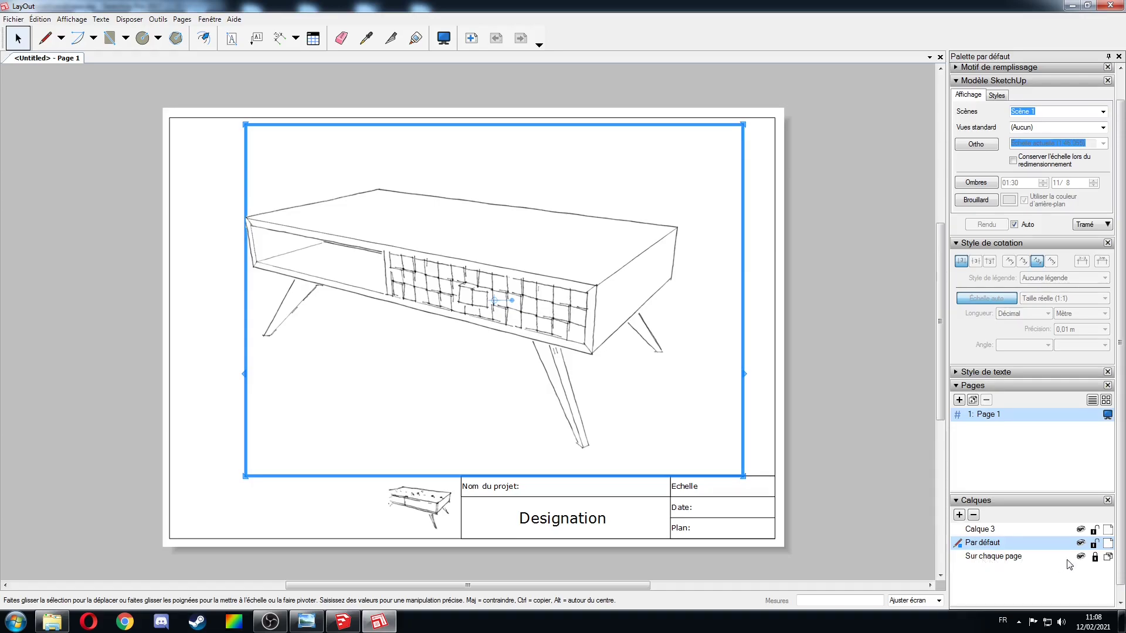
{"action": "left_click", "coordinate": [396, 512]}
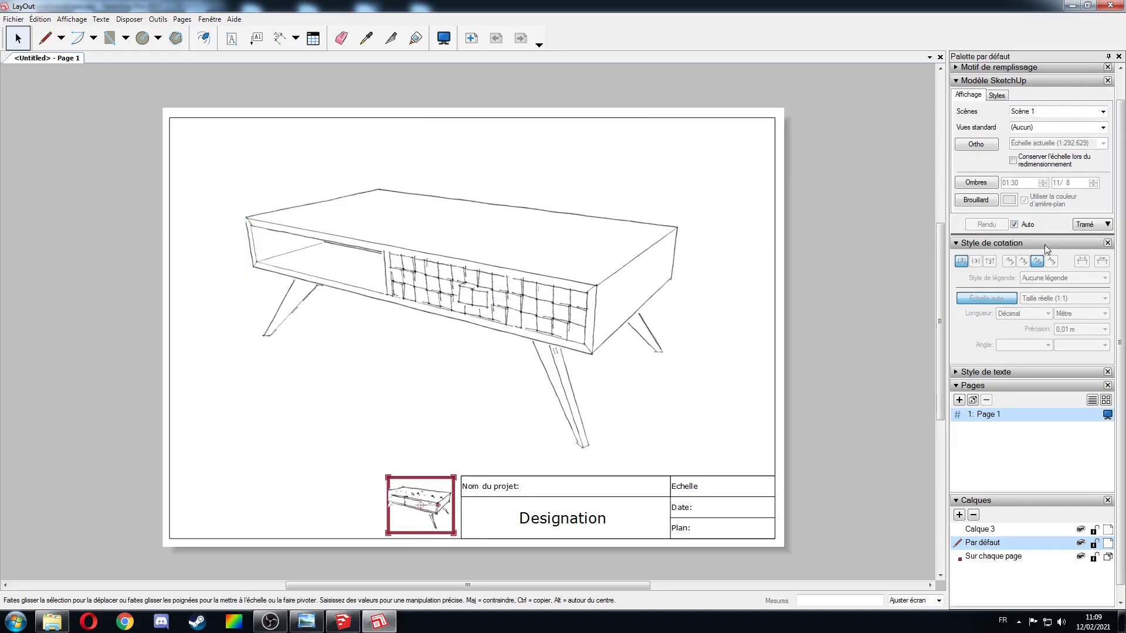
{"action": "left_click", "coordinate": [1103, 111]}
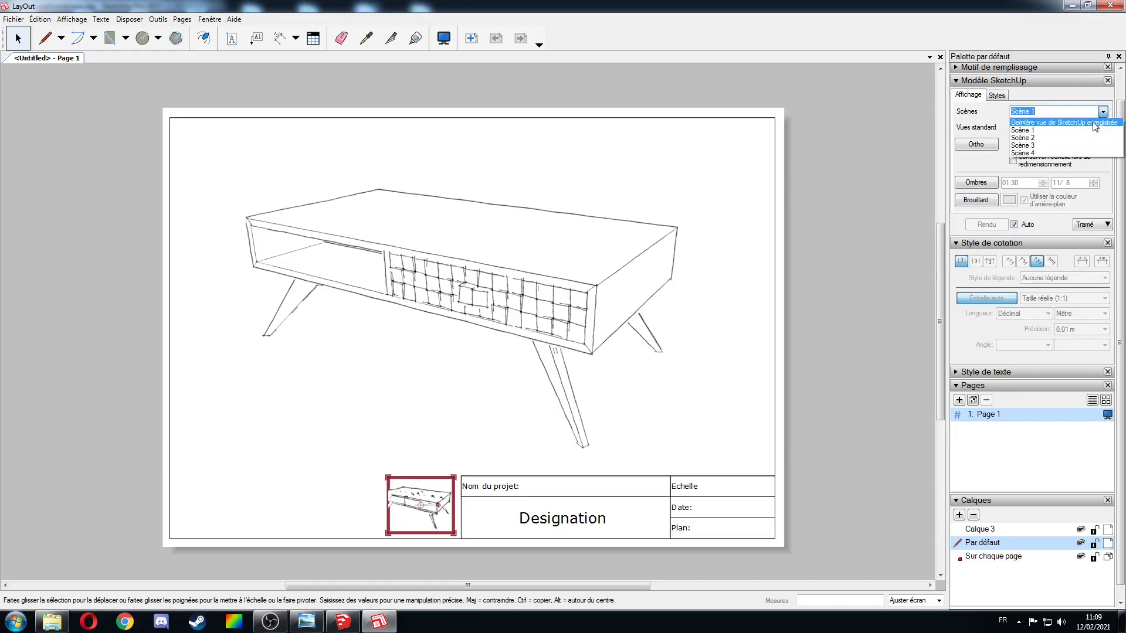
{"action": "left_click", "coordinate": [1065, 145]}
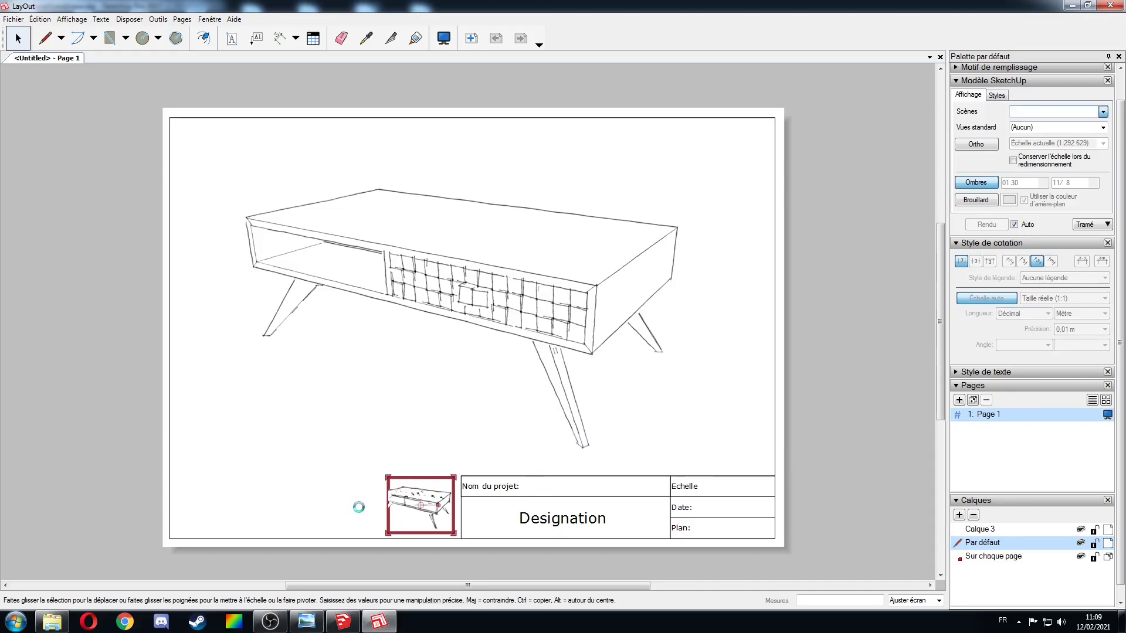
{"action": "left_click_drag", "start_coordinate": [389, 528], "coordinate": [373, 528]}
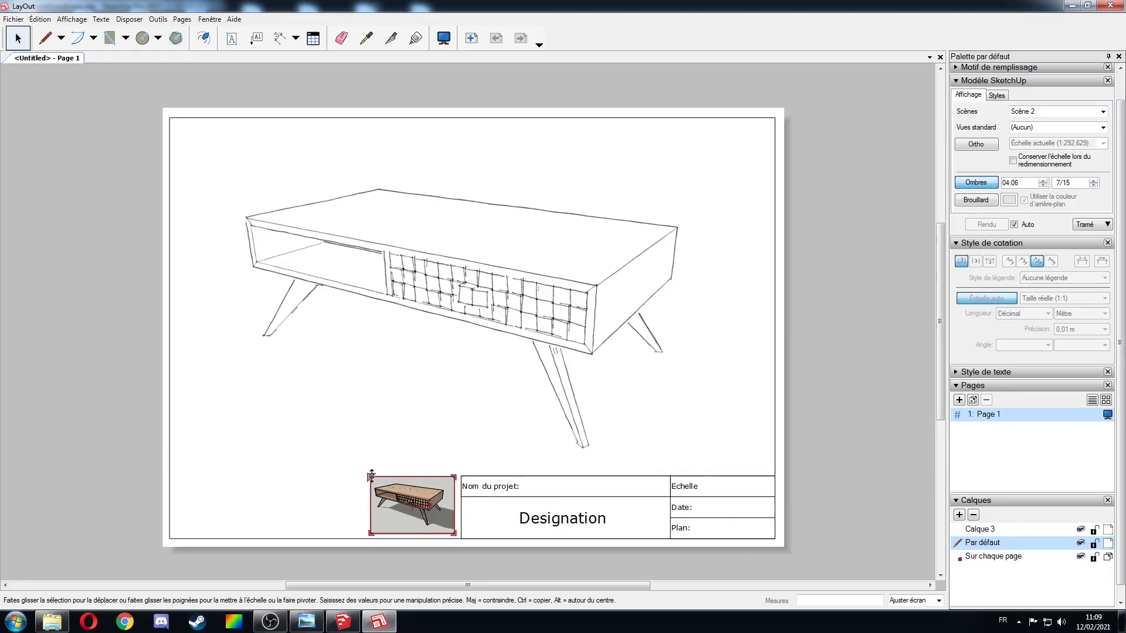
{"action": "left_click_drag", "start_coordinate": [370, 477], "coordinate": [380, 485]}
{"action": "left_click", "coordinate": [1094, 558]}
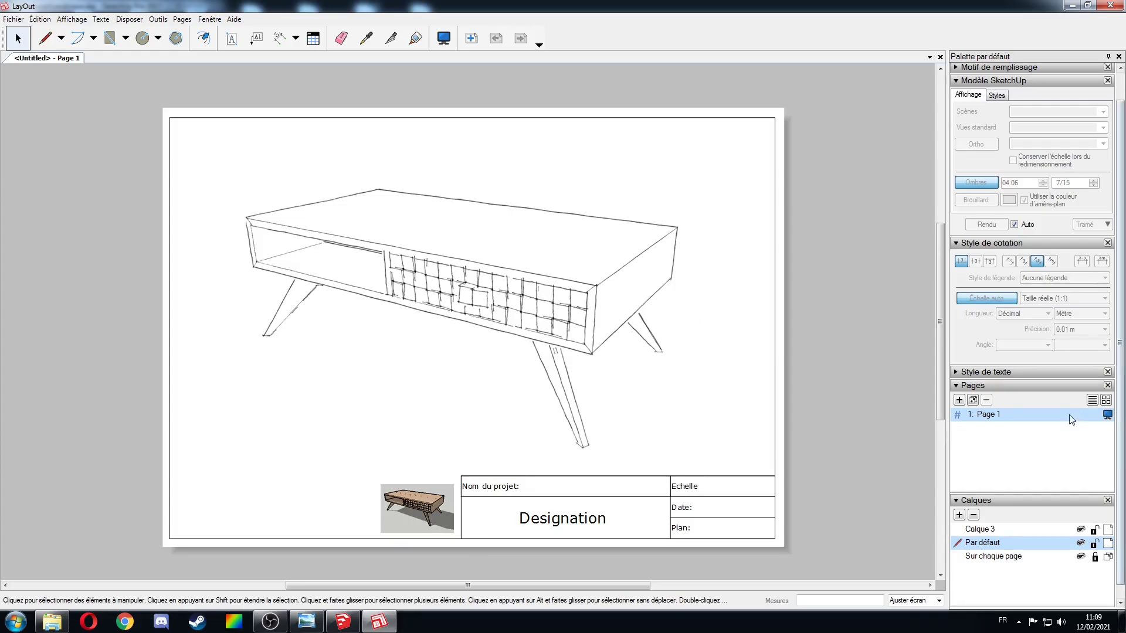
- Add a new page and copy the table viewport from page 1 onto it
{"action": "left_click", "coordinate": [960, 400]}
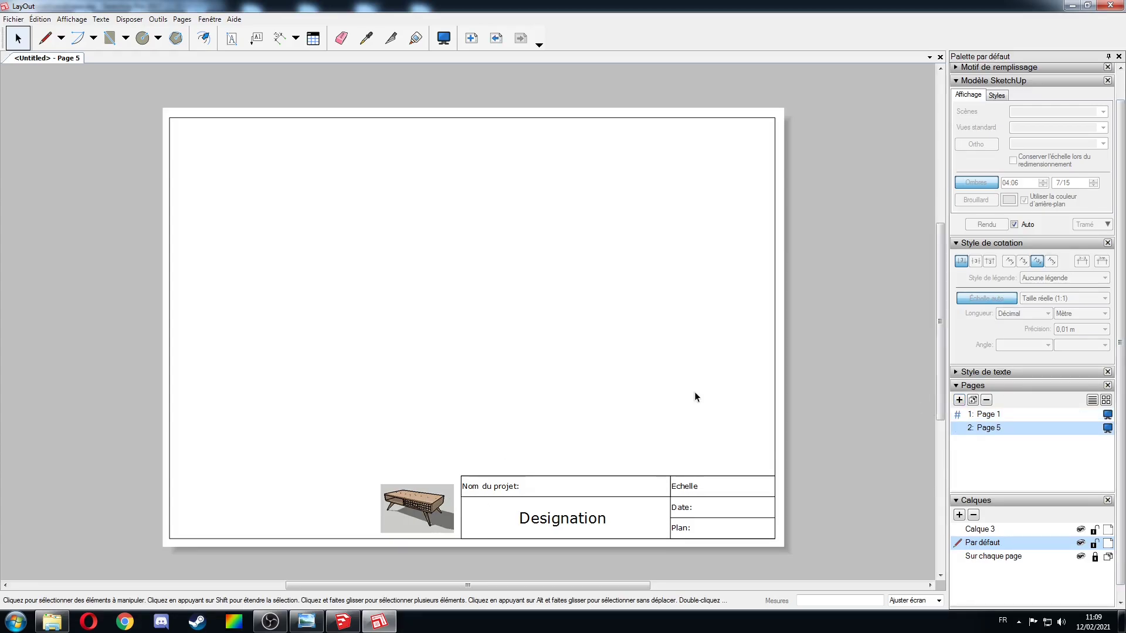
{"action": "left_click", "coordinate": [1037, 419]}
{"action": "left_click", "coordinate": [674, 376]}
{"action": "key", "text": "ctrl+c"}
{"action": "left_click", "coordinate": [997, 428]}
{"action": "key", "text": "ctrl+v"}
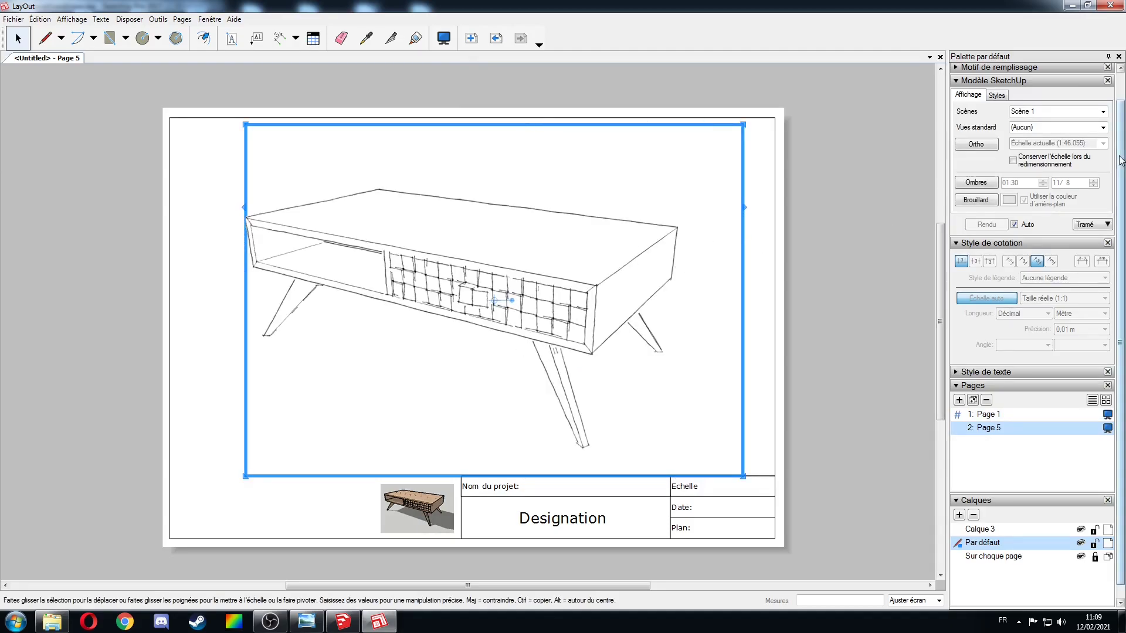
- Shrink the copied viewport and position it in the upper-left area of the new sheet
{"action": "left_click_drag", "start_coordinate": [742, 263], "coordinate": [699, 270]}
{"action": "mouse_move", "coordinate": [699, 119]}
{"action": "left_mouse_down"}
{"action": "mouse_move", "coordinate": [460, 118]}
{"action": "mouse_move", "coordinate": [495, 118]}
{"action": "left_mouse_up"}
{"action": "left_click_drag", "start_coordinate": [496, 465], "coordinate": [495, 325]}
{"action": "left_click_drag", "start_coordinate": [447, 185], "coordinate": [439, 217]}
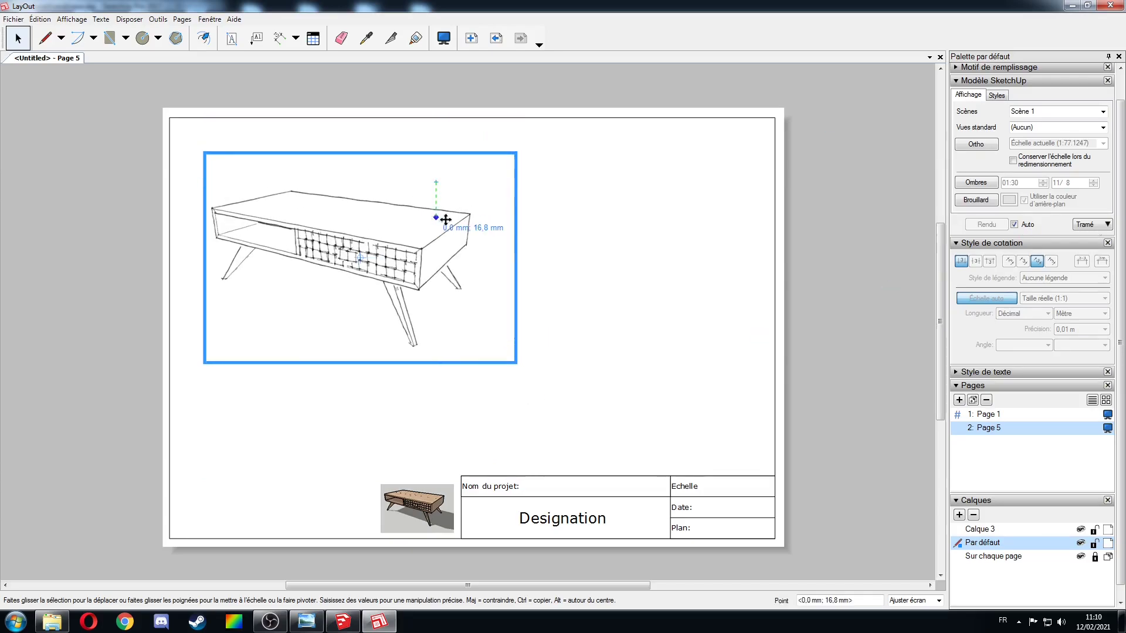
- Switch the table viewport on the new page to Scène 3 and set its scale to 1mm:10mm (1:10)
{"action": "left_click", "coordinate": [1104, 112]}
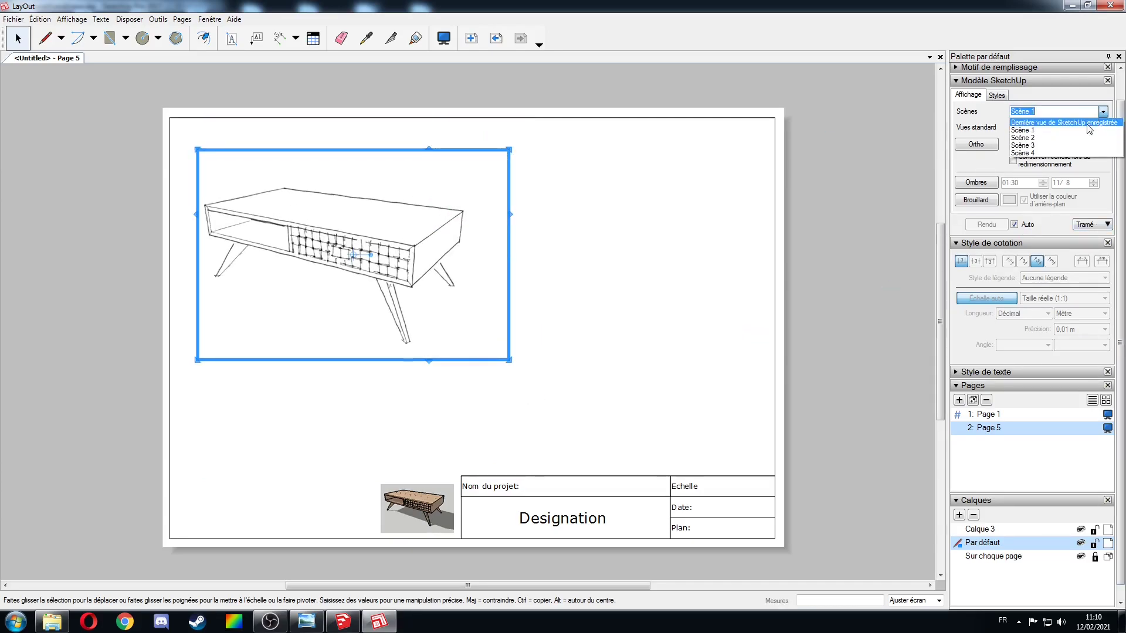
{"action": "left_click", "coordinate": [1065, 143]}
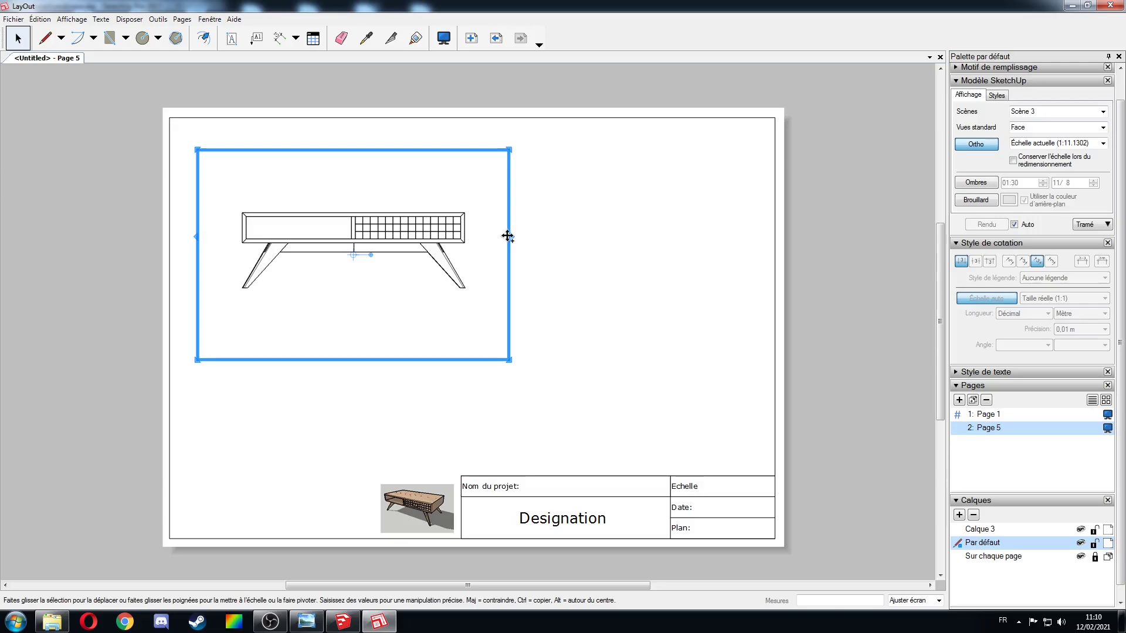
{"action": "left_click", "coordinate": [1103, 144]}
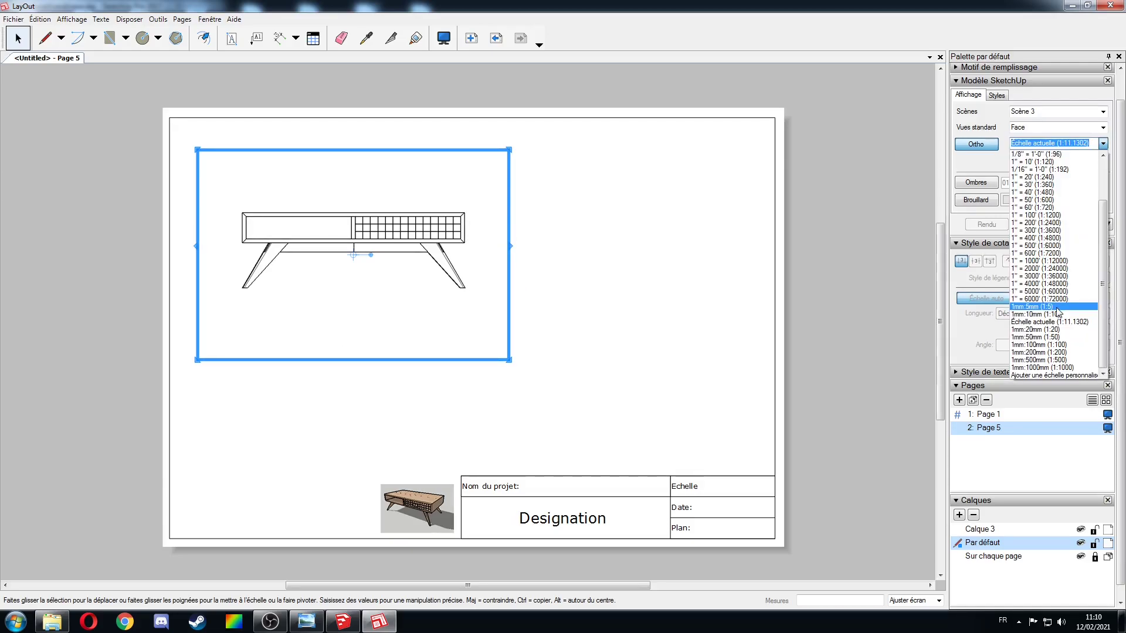
{"action": "left_click", "coordinate": [1053, 315]}
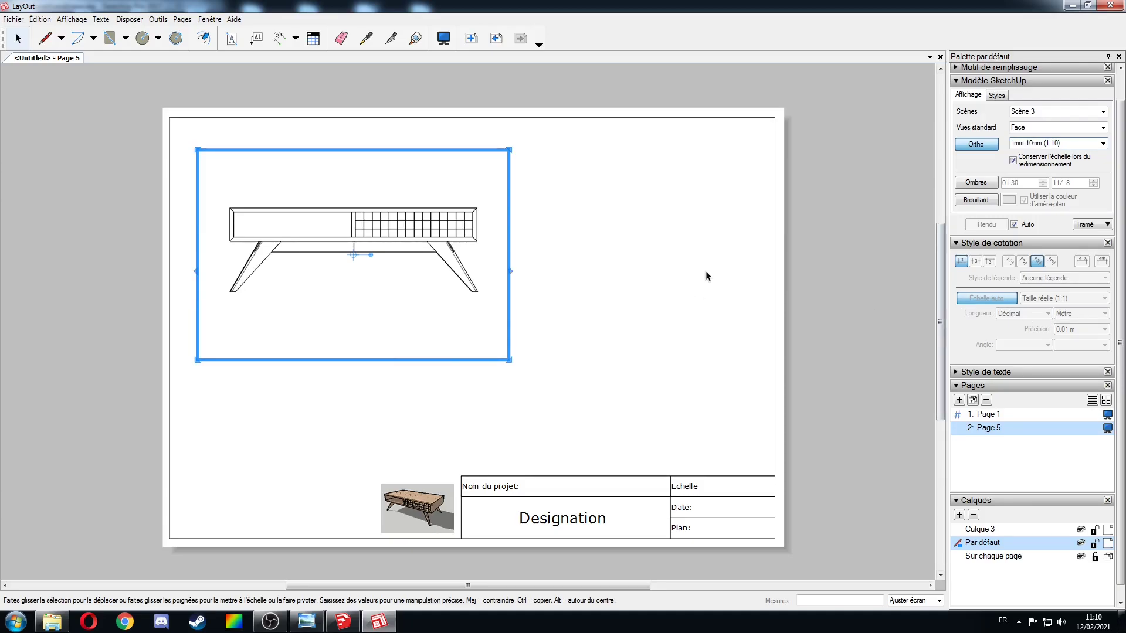
- Copy the front-view viewport horizontally to the right and set the copy to the Gauche standard view
{"action": "left_click_drag", "start_coordinate": [366, 353], "coordinate": [641, 353], "text": "ctrl"}
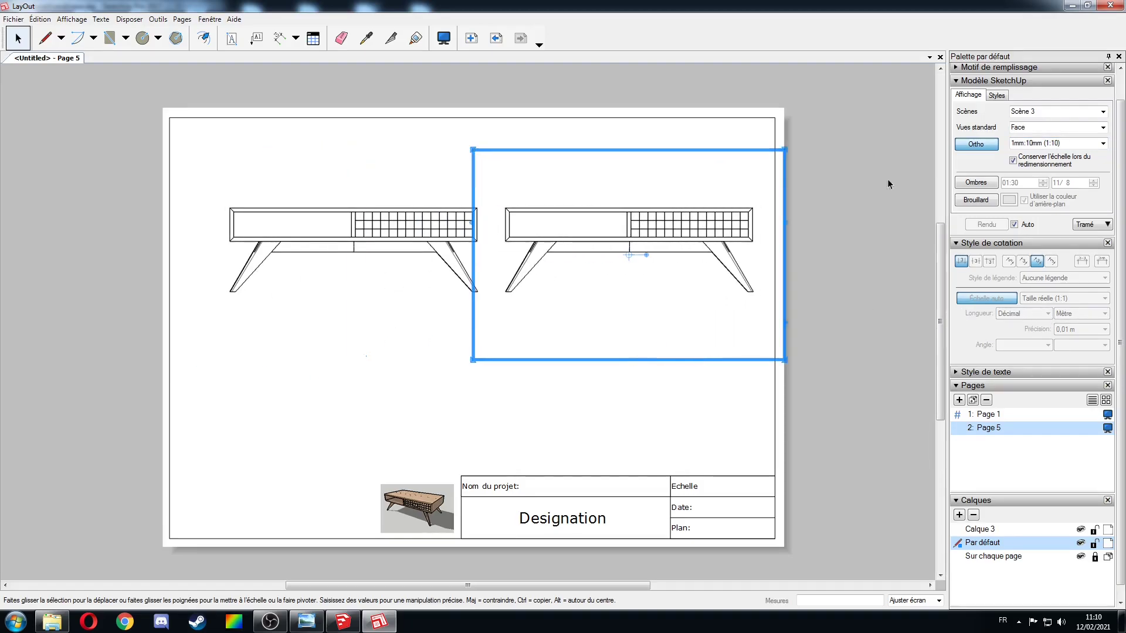
{"action": "left_click", "coordinate": [1103, 127]}
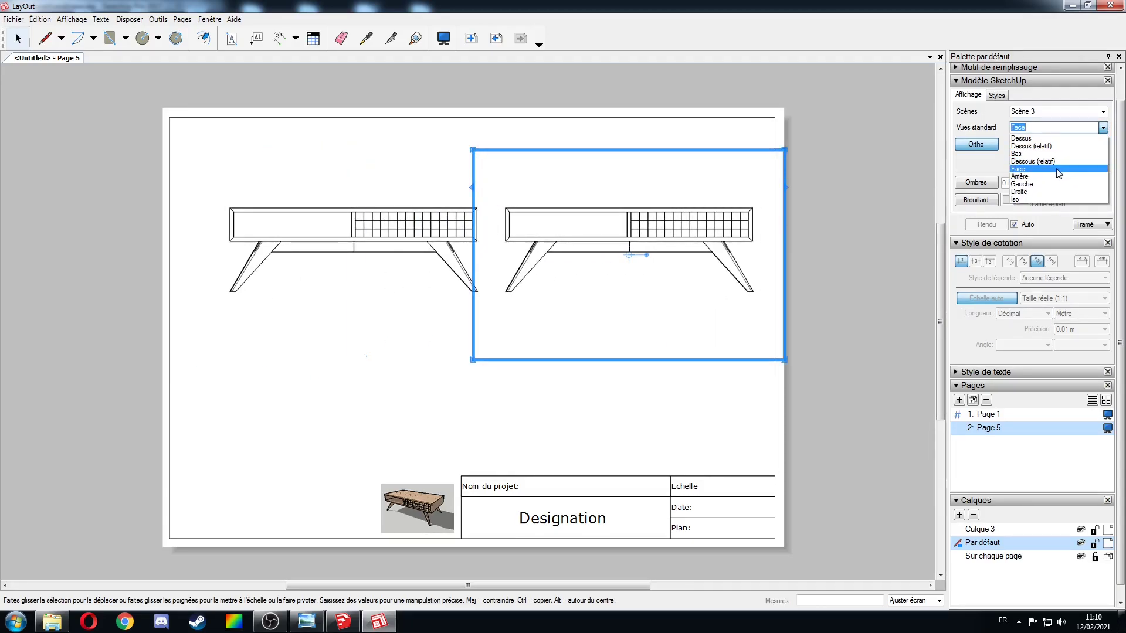
{"action": "left_click", "coordinate": [1085, 185]}
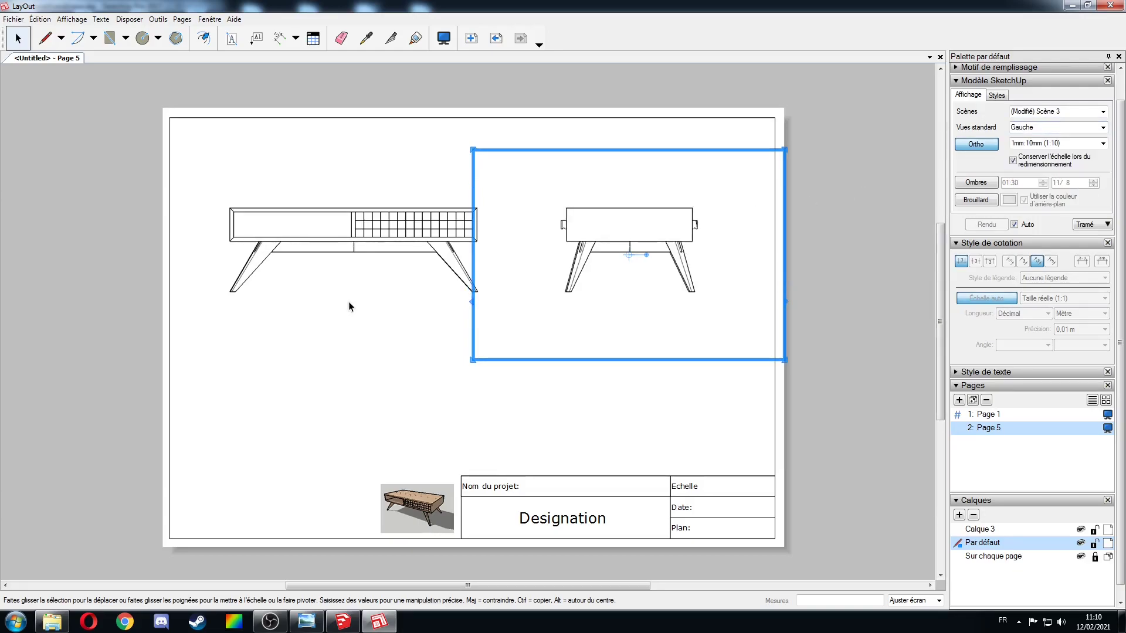
{"action": "left_click", "coordinate": [369, 315]}
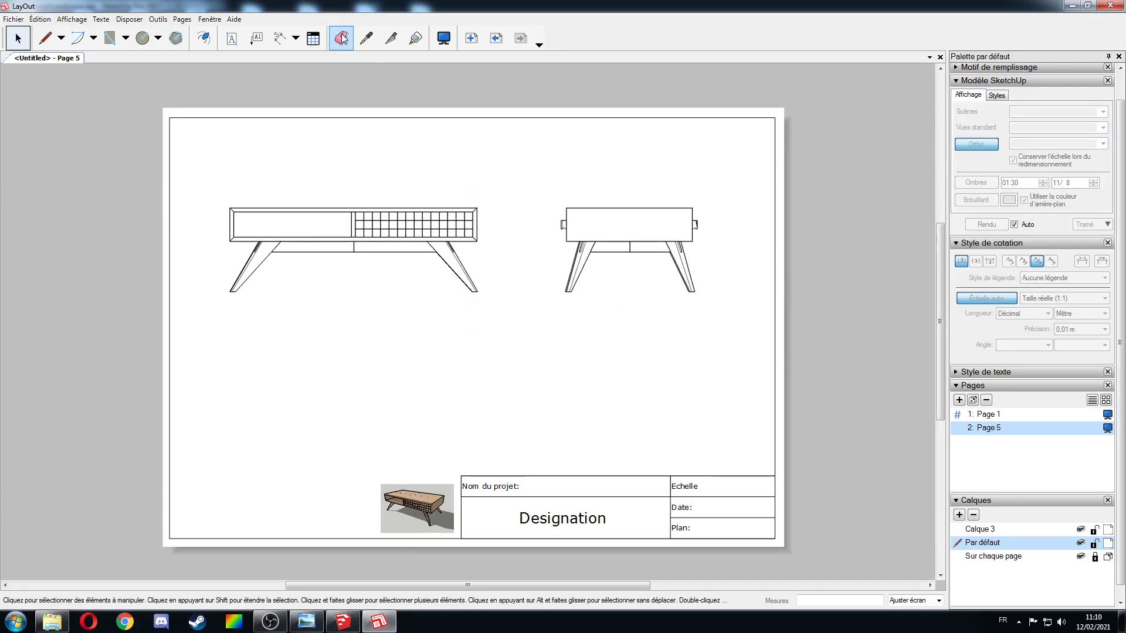
- Dimension the table body's overall length above the front view and the body's height beside its right end
{"action": "scroll", "coordinate": [405, 218], "scroll_direction": "up", "scroll_amount": 3}
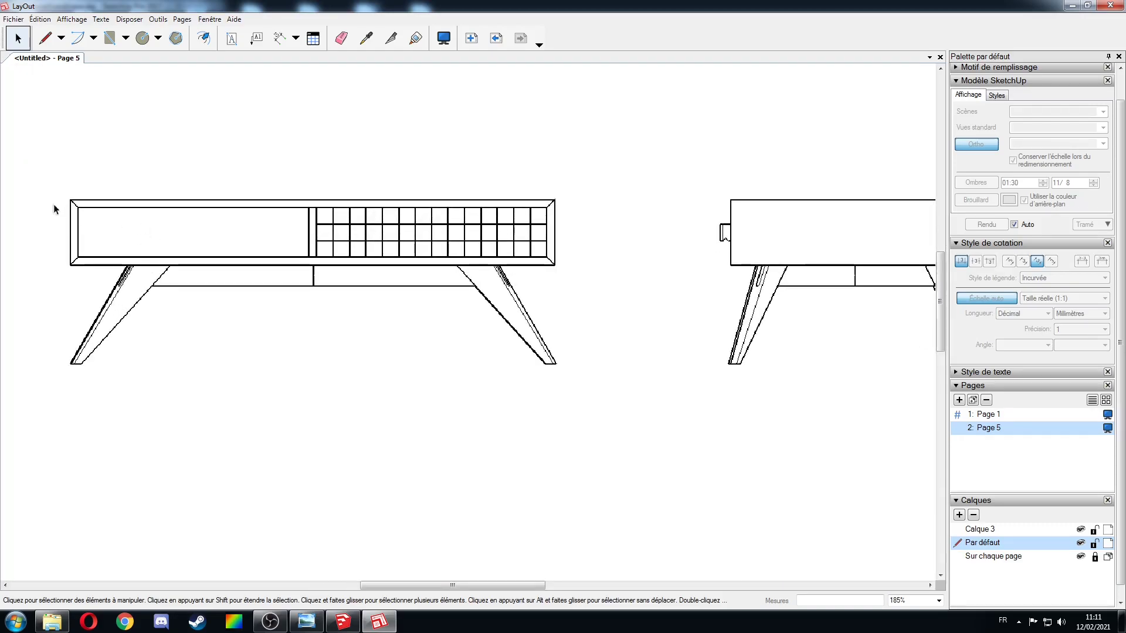
{"action": "left_click", "coordinate": [279, 38]}
{"action": "left_click", "coordinate": [71, 201]}
{"action": "left_click", "coordinate": [555, 200]}
{"action": "left_click", "coordinate": [551, 168]}
{"action": "left_click", "coordinate": [554, 201]}
{"action": "left_click", "coordinate": [554, 265]}
{"action": "left_click", "coordinate": [631, 202]}
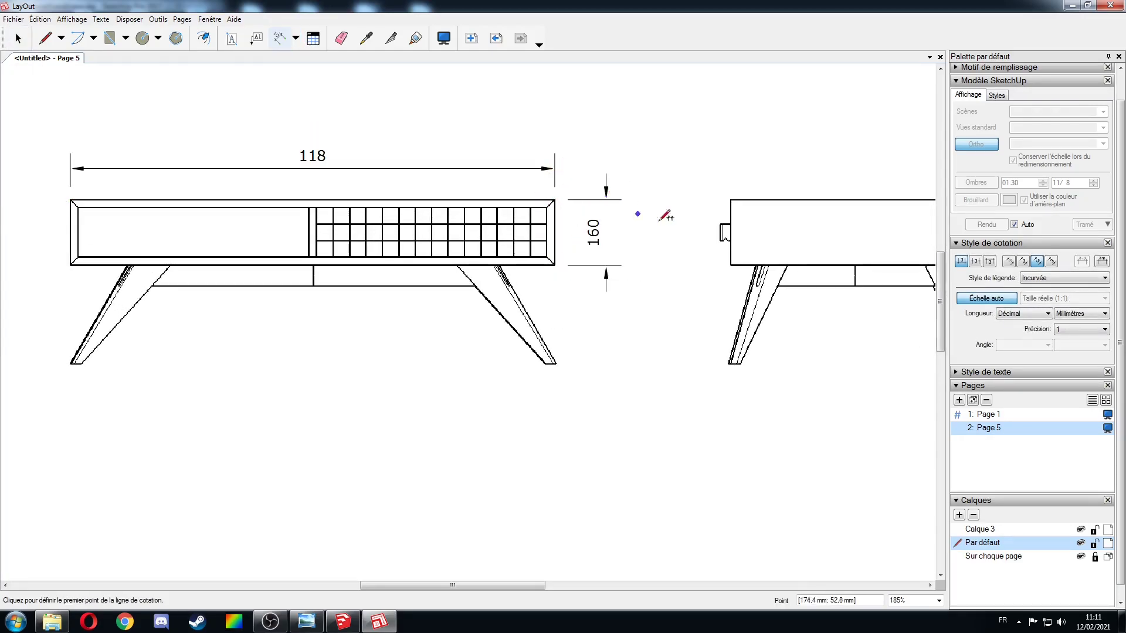
- Dimension the open compartment's inner width above the front view and move the overall length dimension higher to clear it
{"action": "left_click", "coordinate": [309, 257]}
{"action": "left_click", "coordinate": [78, 256]}
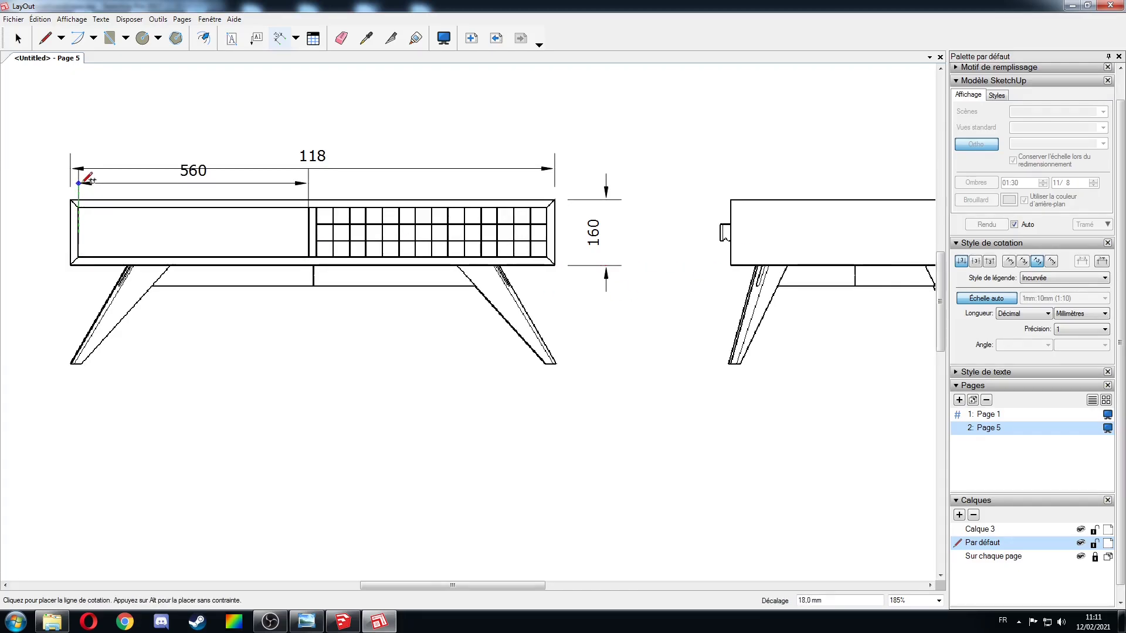
{"action": "left_click", "coordinate": [296, 176]}
{"action": "key", "text": "space"}
{"action": "left_click", "coordinate": [372, 167]}
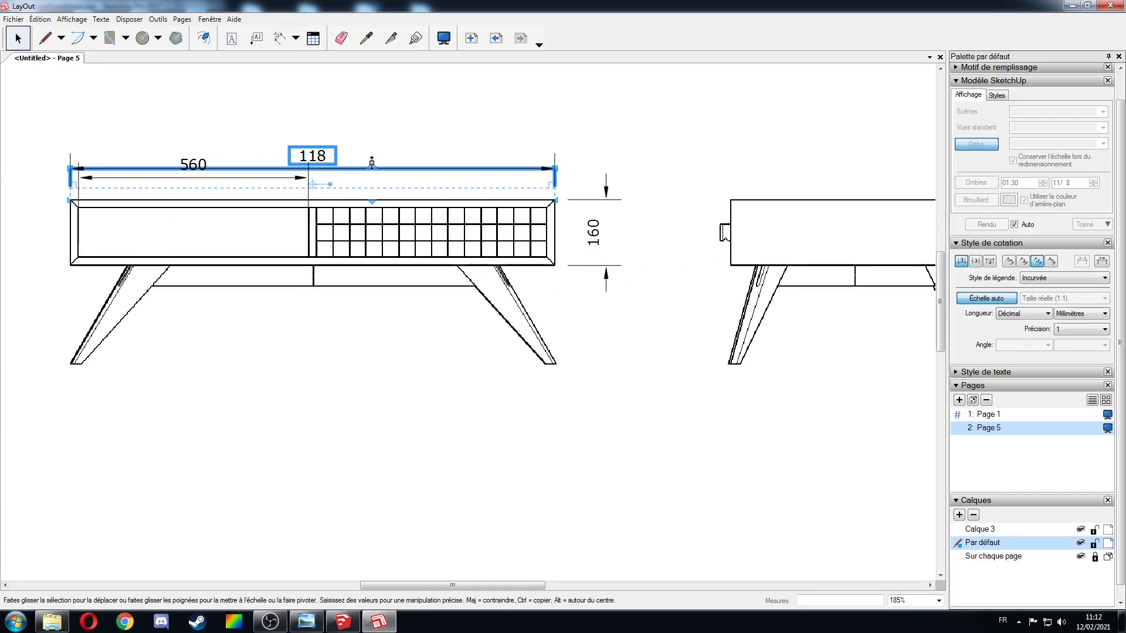
{"action": "left_click_drag", "start_coordinate": [352, 168], "coordinate": [354, 157]}
{"action": "left_click", "coordinate": [382, 360]}
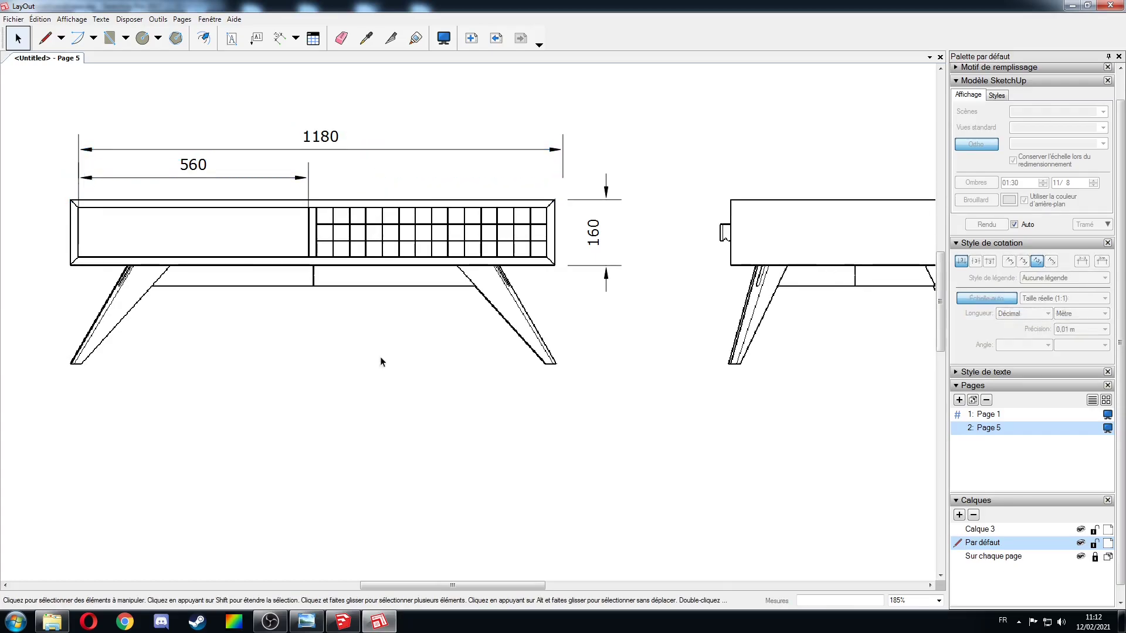
- Dimension the table's total height at the left of the front view and the body's width above the side view
{"action": "scroll", "coordinate": [382, 360], "scroll_direction": "down", "scroll_amount": 2}
{"action": "key", "text": "d"}
{"action": "left_click", "coordinate": [138, 221]}
{"action": "left_click", "coordinate": [139, 354]}
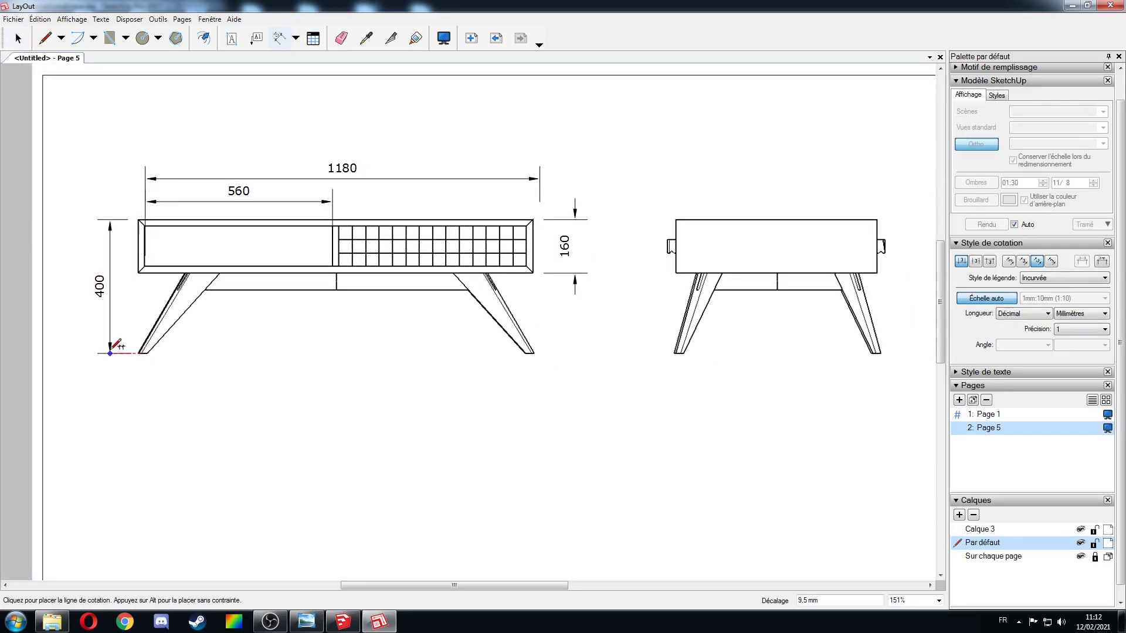
{"action": "left_click", "coordinate": [107, 287]}
{"action": "left_click", "coordinate": [676, 220]}
{"action": "left_click", "coordinate": [878, 220]}
{"action": "left_click", "coordinate": [773, 176]}
{"action": "scroll", "coordinate": [604, 355], "scroll_direction": "down", "scroll_amount": 1}
{"action": "scroll", "coordinate": [604, 356], "scroll_direction": "down", "scroll_amount": 1}
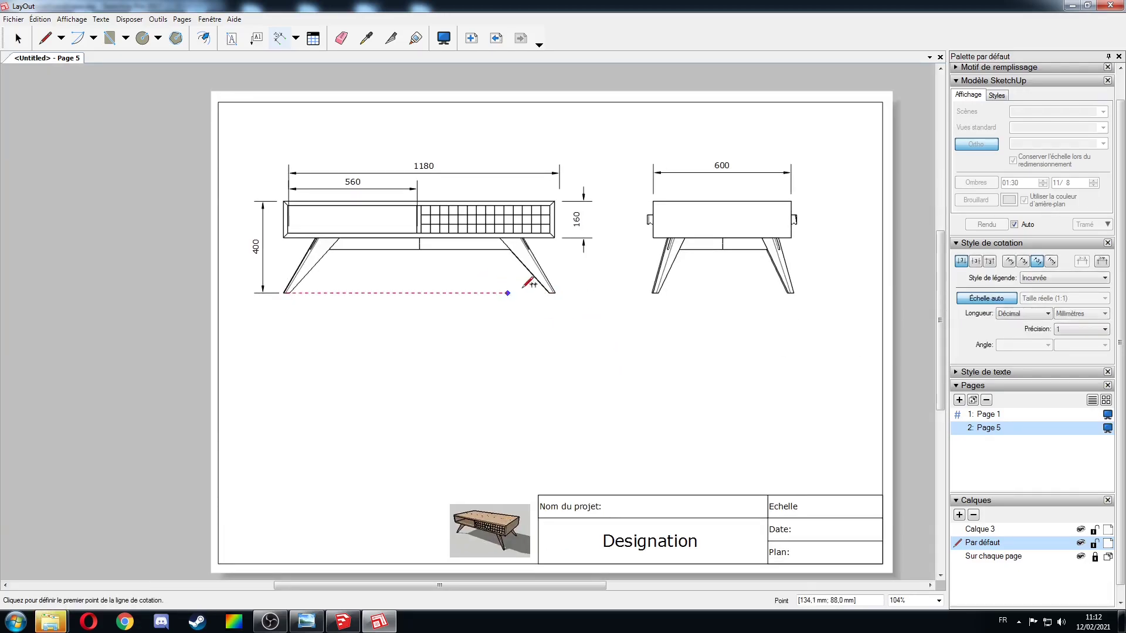
- Copy the front view below the original, enlarge it to about 1:1.8 on the grid's right end, and position this detail view
{"action": "key", "text": "space"}
{"action": "left_click", "coordinate": [434, 258]}
{"action": "left_click_drag", "start_coordinate": [464, 235], "coordinate": [464, 416], "text": "ctrl"}
{"action": "double_click", "coordinate": [531, 384]}
{"action": "scroll", "coordinate": [402, 382], "scroll_direction": "up", "scroll_amount": 3}
{"action": "left_click_drag", "start_coordinate": [402, 382], "coordinate": [447, 369]}
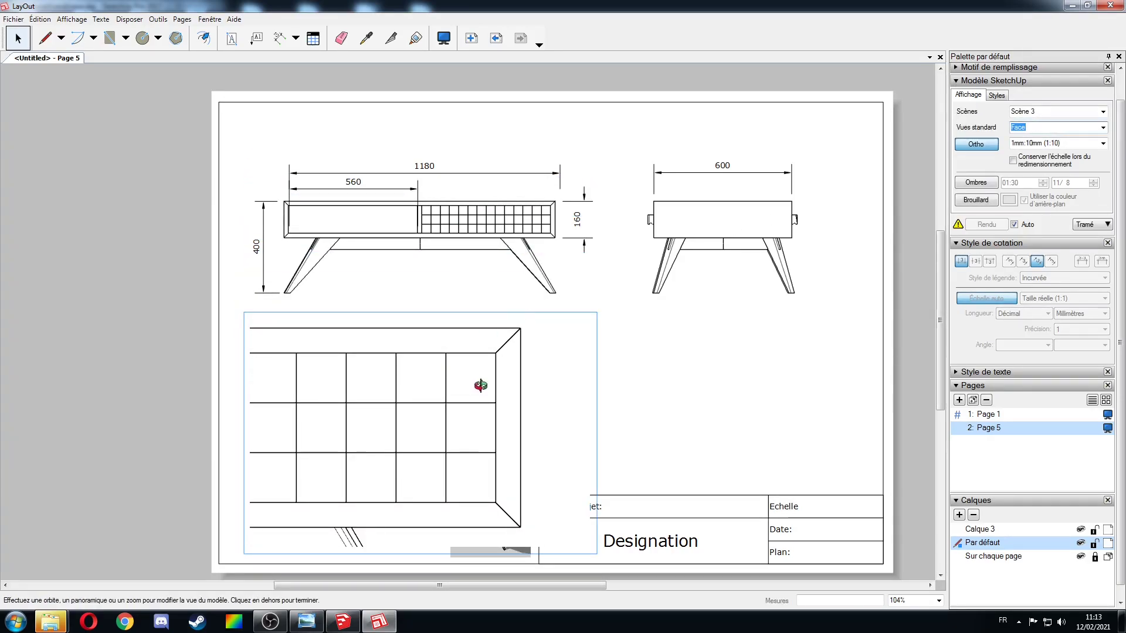
{"action": "left_click", "coordinate": [633, 335]}
{"action": "left_click_drag", "start_coordinate": [391, 457], "coordinate": [387, 433]}
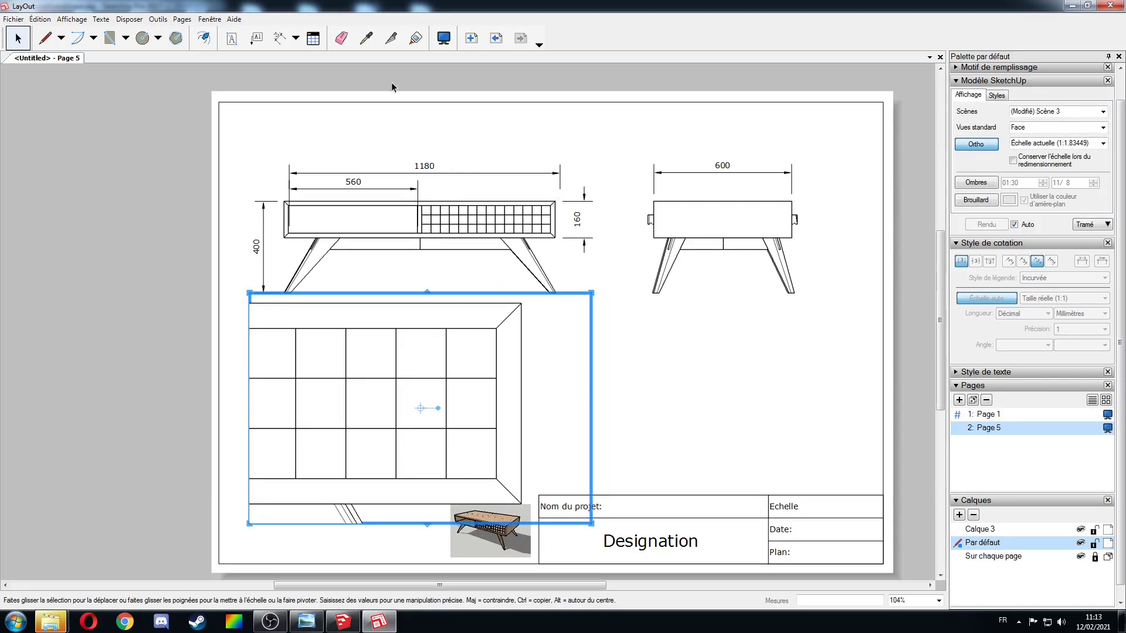
- Draw a vertical dash-dot line along the cut left edge of the enlarged grid detail
{"action": "key", "text": "c"}
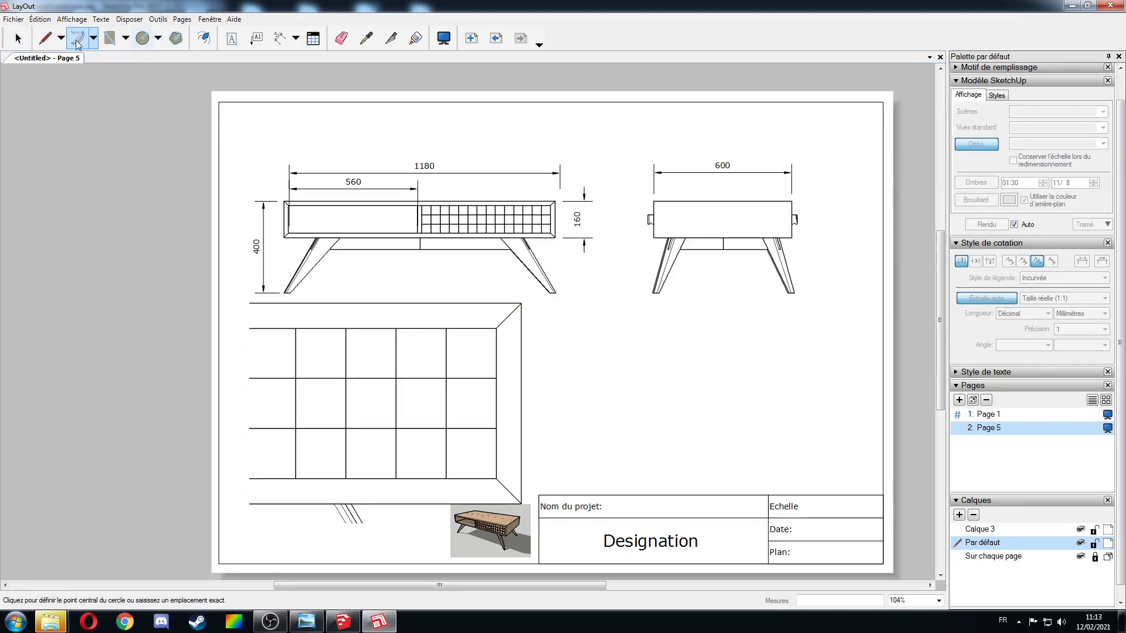
{"action": "left_click", "coordinate": [45, 38]}
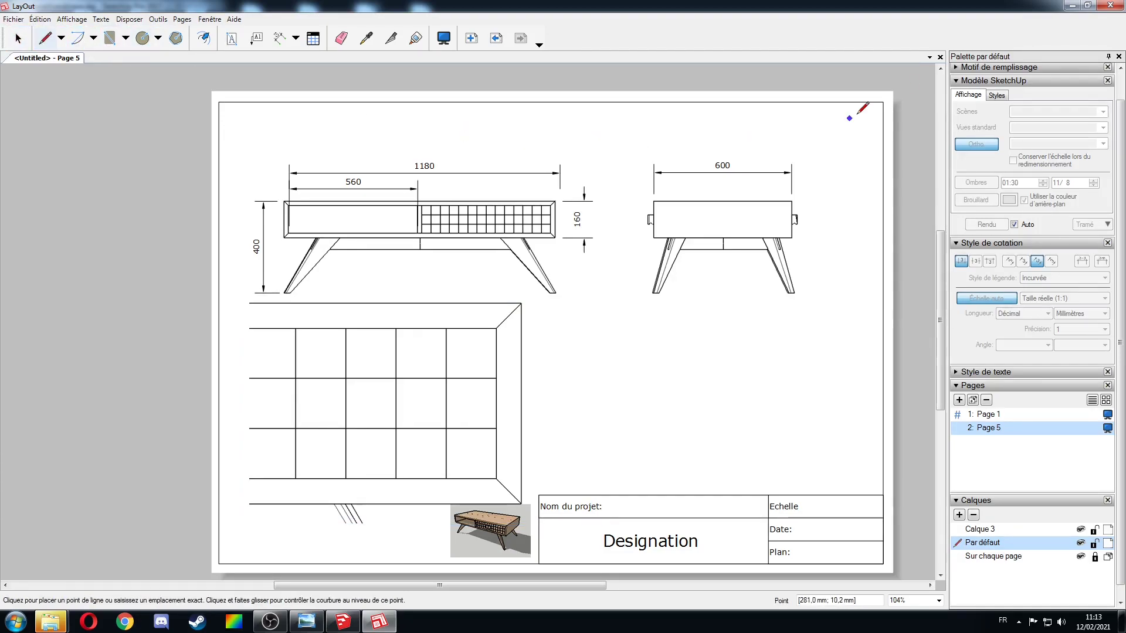
{"action": "scroll", "coordinate": [1020, 146], "scroll_direction": "up", "scroll_amount": 3}
{"action": "left_click", "coordinate": [1028, 143]}
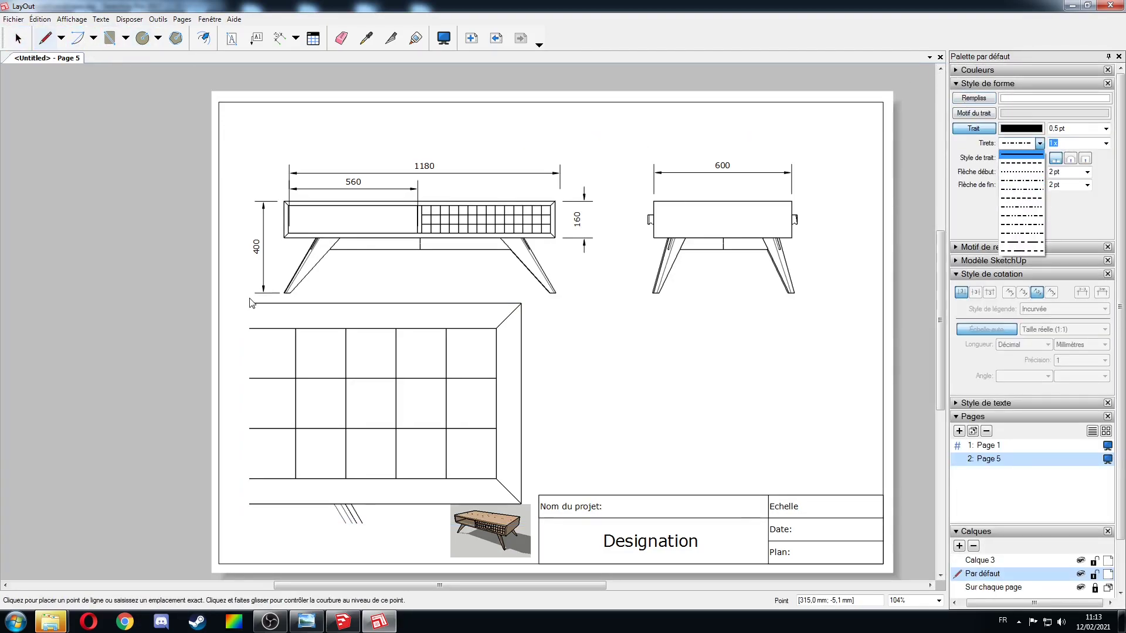
{"action": "left_click", "coordinate": [251, 300]}
{"action": "left_click", "coordinate": [250, 293]}
{"action": "left_click", "coordinate": [250, 520]}
{"action": "key", "text": "space"}
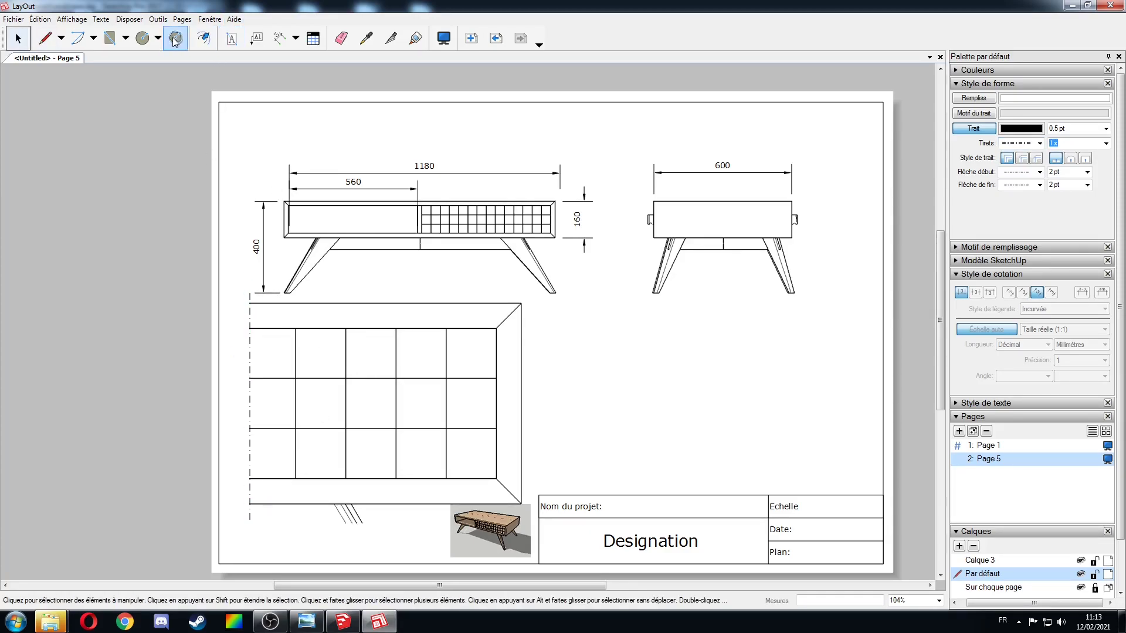
- Dimension one grid square's width above the detail view and one square's height at its right
{"action": "left_click", "coordinate": [279, 38]}
{"action": "left_click", "coordinate": [346, 328]}
{"action": "left_click", "coordinate": [397, 329]}
{"action": "left_click", "coordinate": [396, 292]}
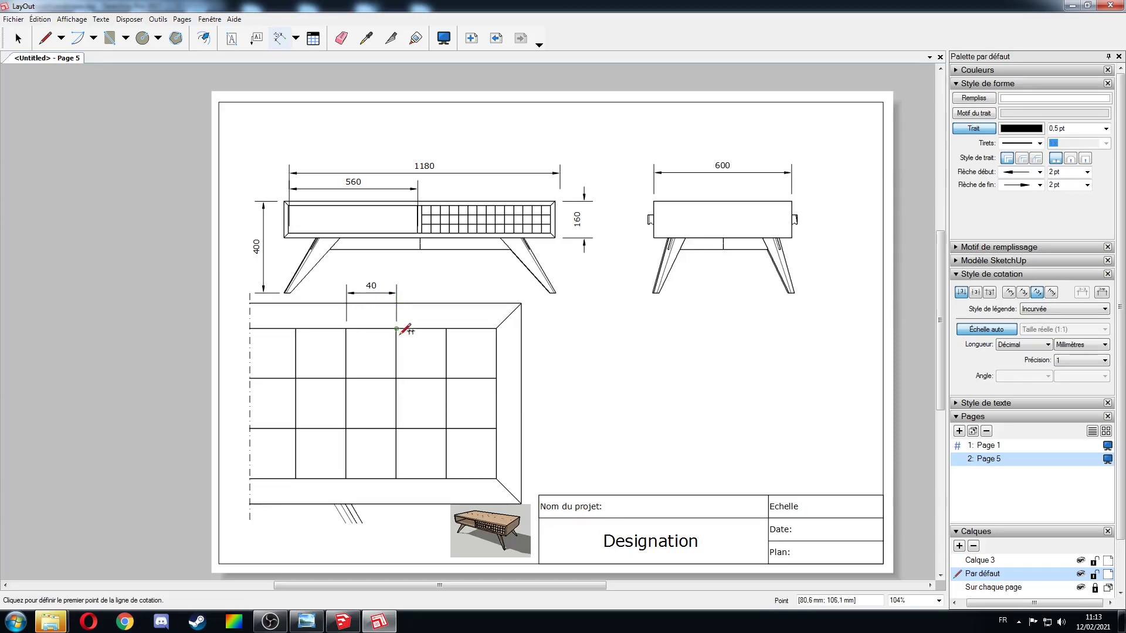
{"action": "left_click", "coordinate": [397, 329]}
{"action": "left_click", "coordinate": [396, 381]}
{"action": "key", "text": "space"}
{"action": "left_click", "coordinate": [279, 38]}
{"action": "left_click", "coordinate": [446, 329]}
{"action": "left_click", "coordinate": [446, 379]}
{"action": "left_click", "coordinate": [559, 367]}
{"action": "key", "text": "space"}
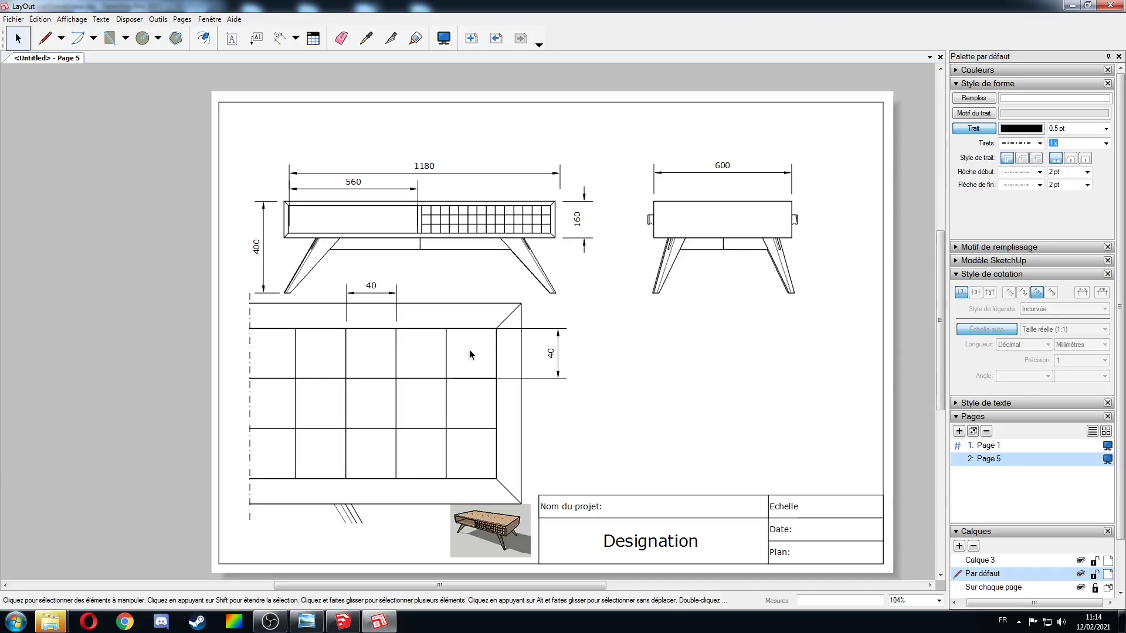
- Clear the selection and go back to page 1 to review the sheet
{"action": "left_click", "coordinate": [471, 409]}
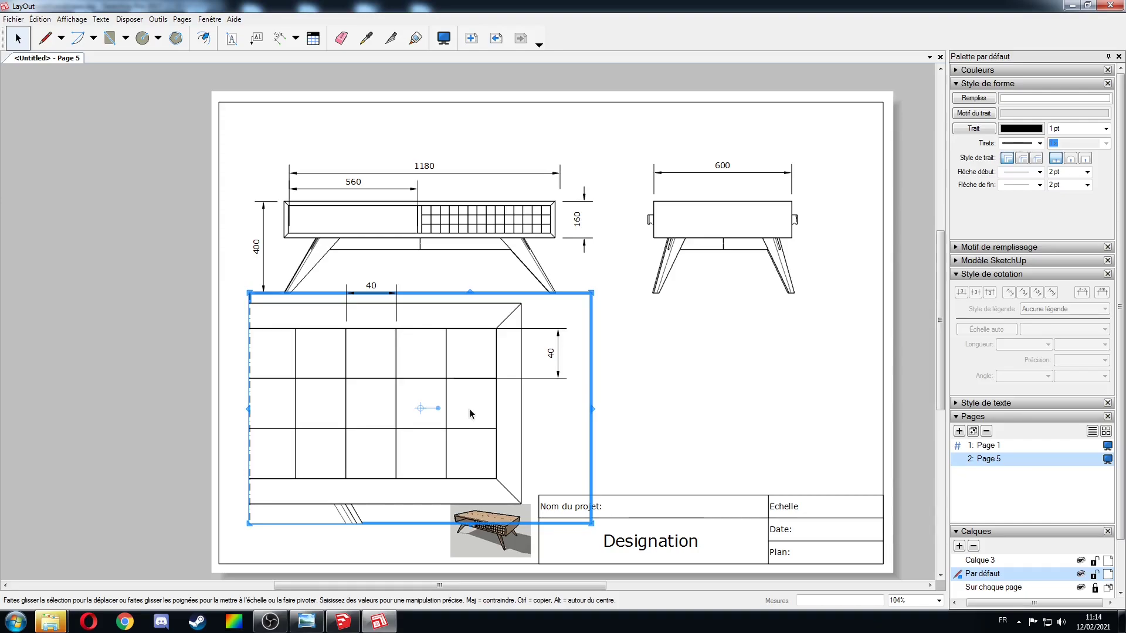
{"action": "key", "text": "alt+Tab"}
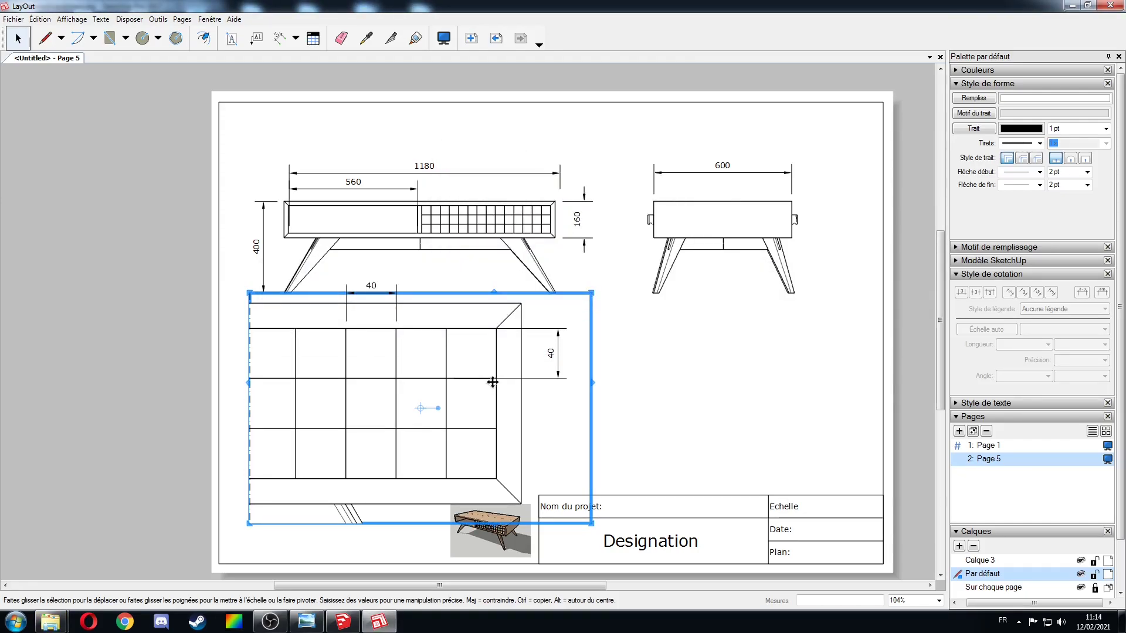
{"action": "left_click", "coordinate": [655, 380]}
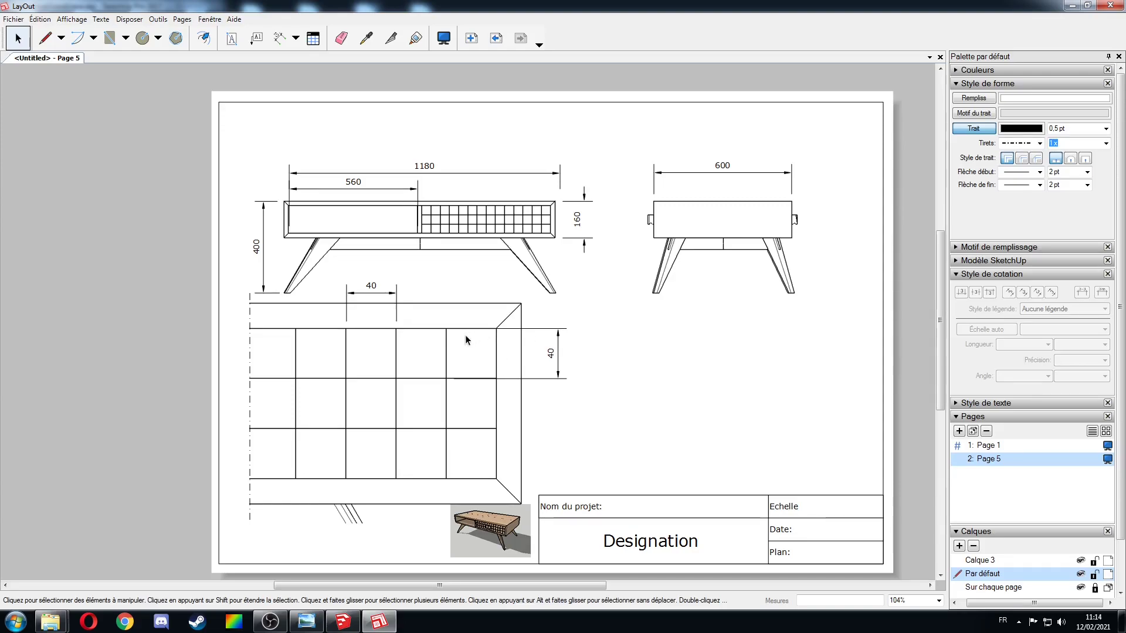
{"action": "middle_click_drag", "start_coordinate": [477, 371], "coordinate": [403, 382]}
{"action": "middle_click_drag", "start_coordinate": [461, 350], "coordinate": [562, 263]}
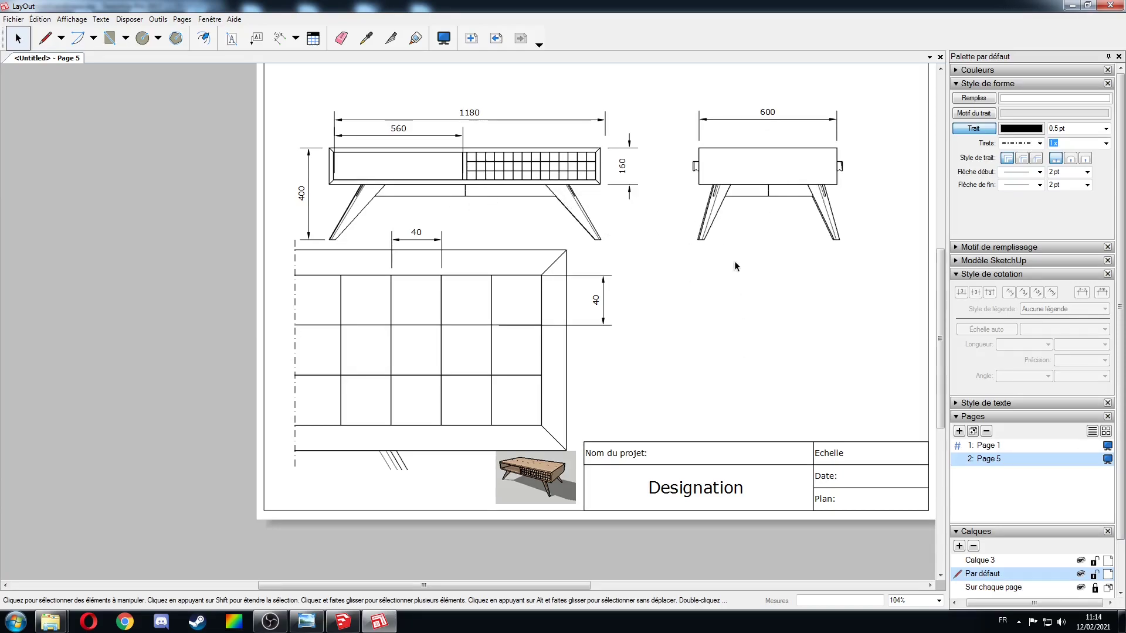
{"action": "scroll", "coordinate": [362, 334], "scroll_direction": "down", "scroll_amount": 3}
{"action": "key", "text": "Page_Up"}
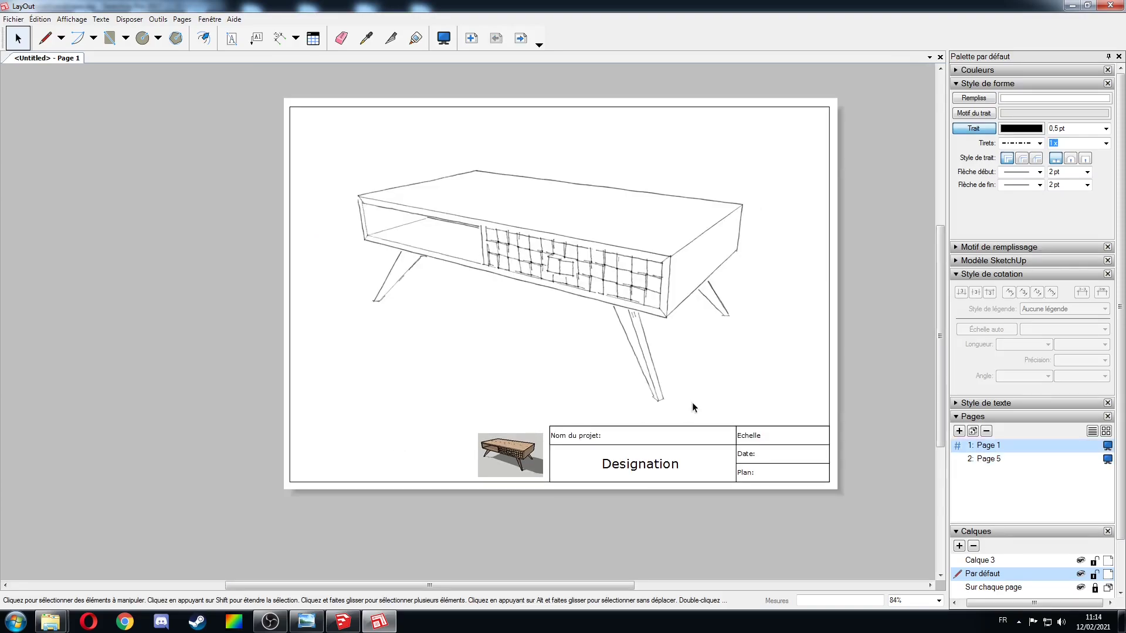